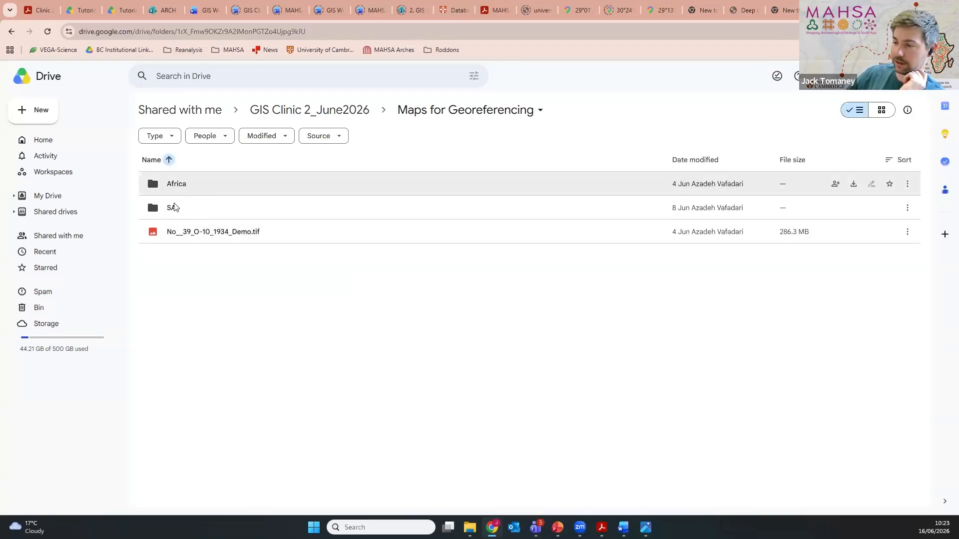
# Step: Look through the SA > India and Africa subfolders of the Maps for Georeferencing folder
pyautogui.doubleClick(245, 210)
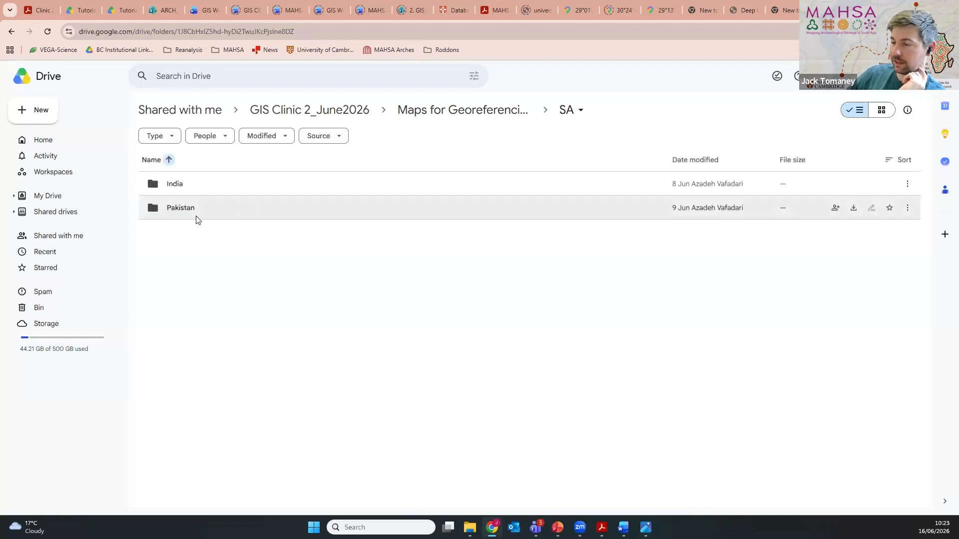
pyautogui.doubleClick(192, 186)
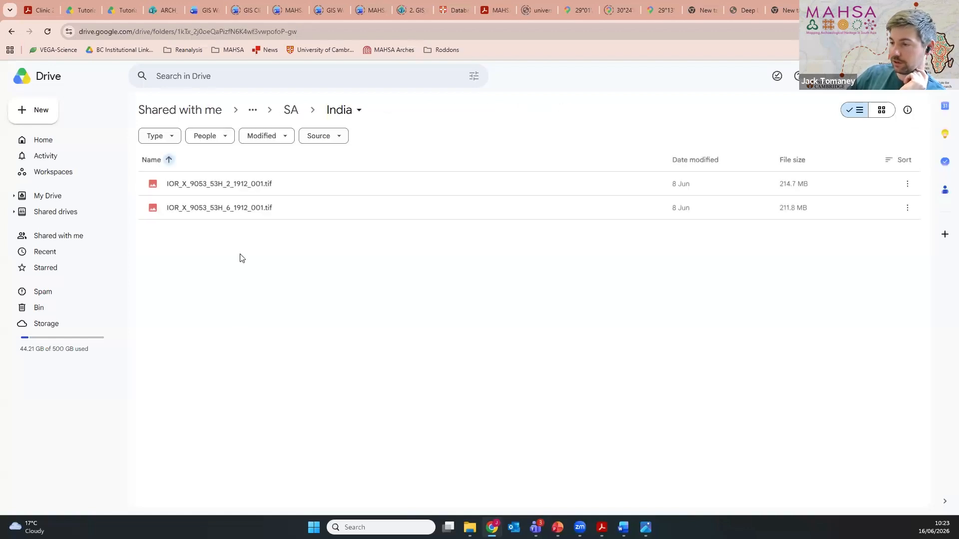
pyautogui.doubleClick(15, 32)
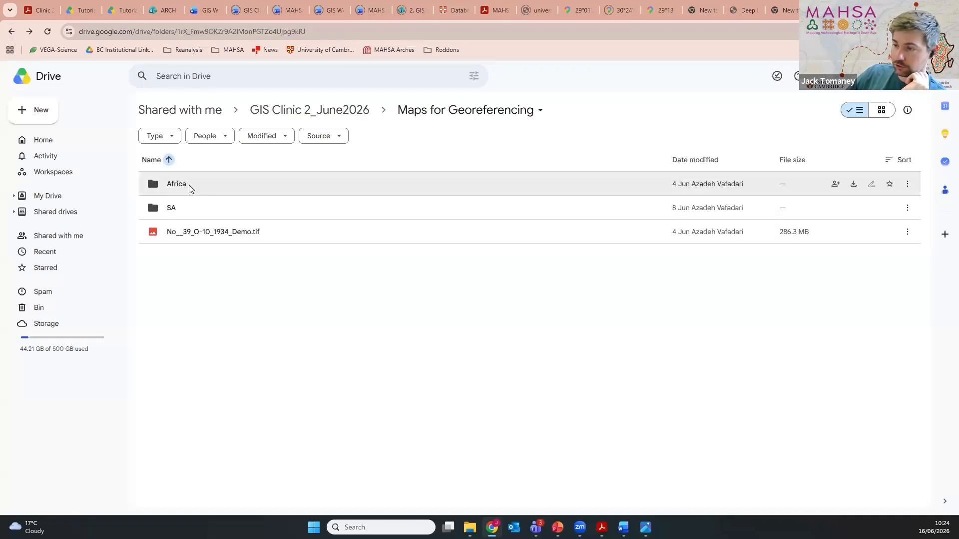
pyautogui.doubleClick(189, 185)
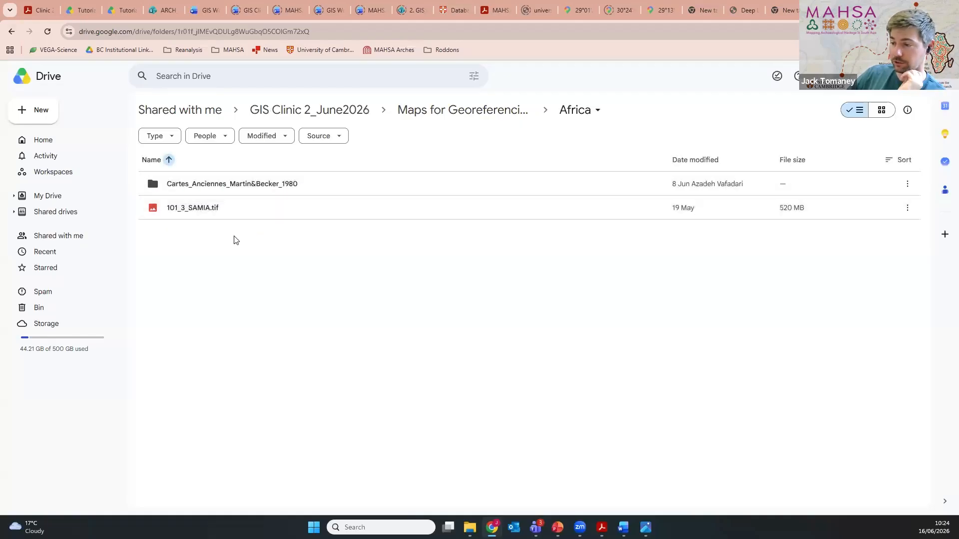
pyautogui.click(12, 32)
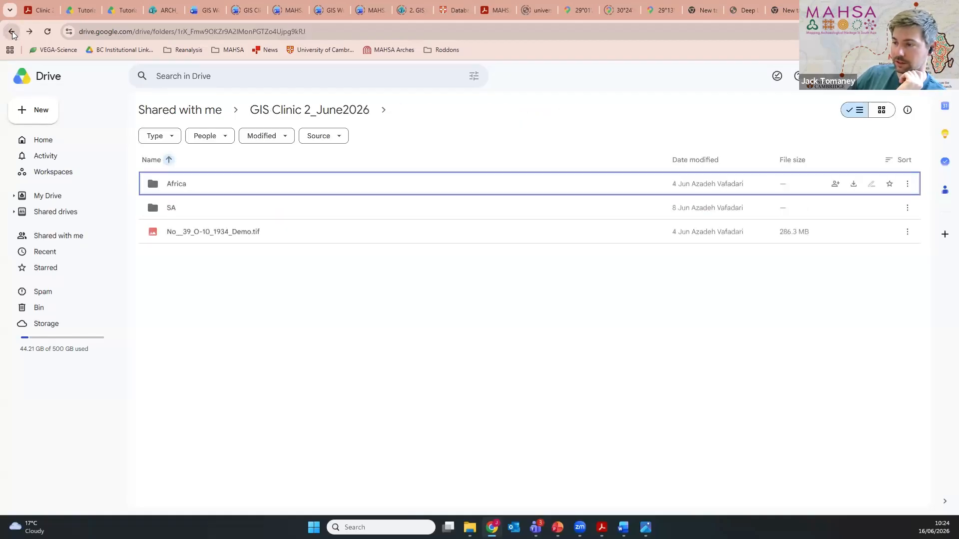
# Step: Return to the GIS Clinic 2_June2026 folder and look at the contents of Tutorials and Exercises
pyautogui.click(12, 32)
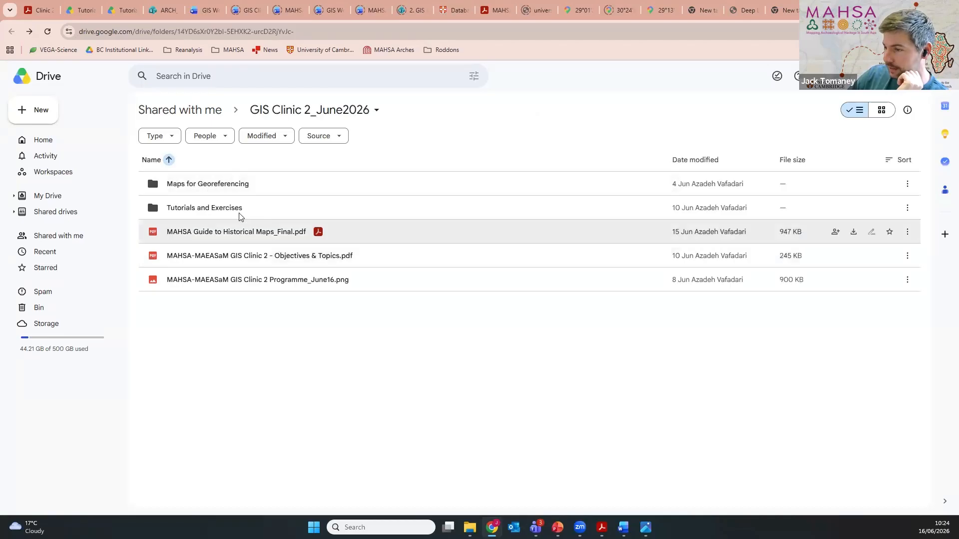
pyautogui.doubleClick(229, 211)
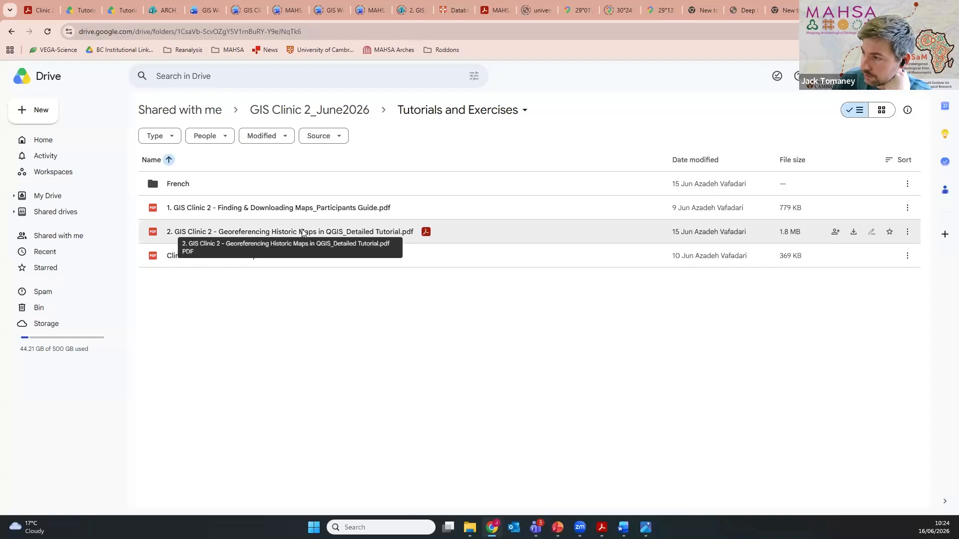
pyautogui.click(12, 31)
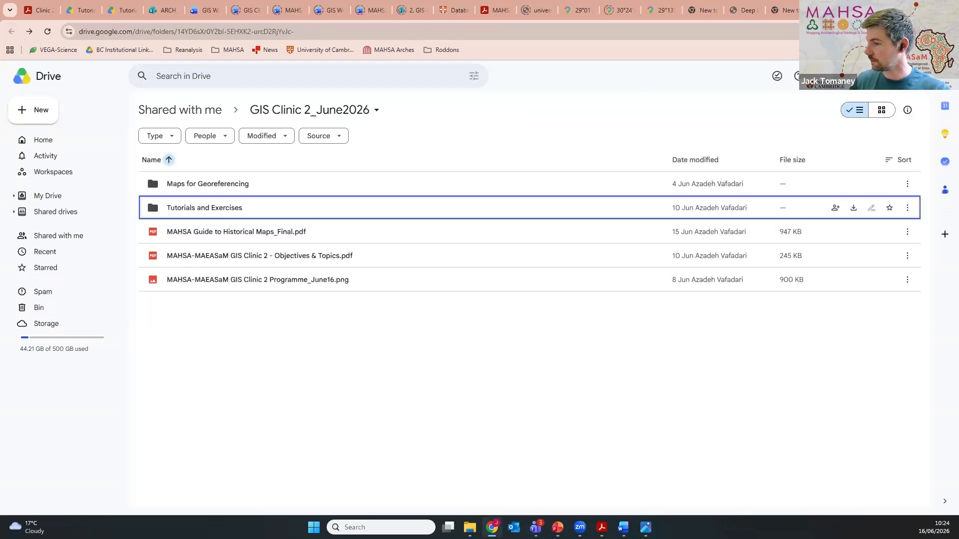
# Step: Bring up the Georeferencing Historic Maps in QGIS tutorial PDF full screen and view its Introduction and Project Setup pages
pyautogui.press('super+d')
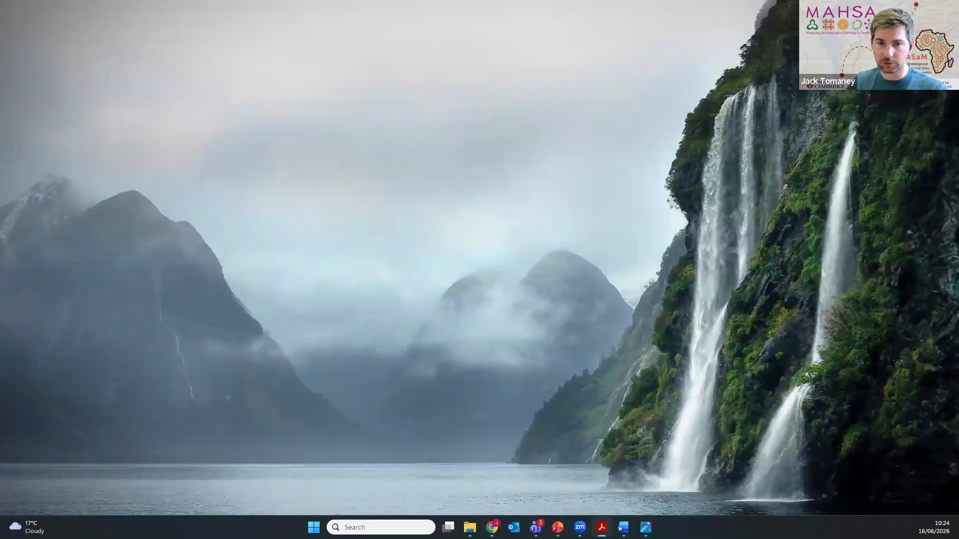
pyautogui.press('super+Left')
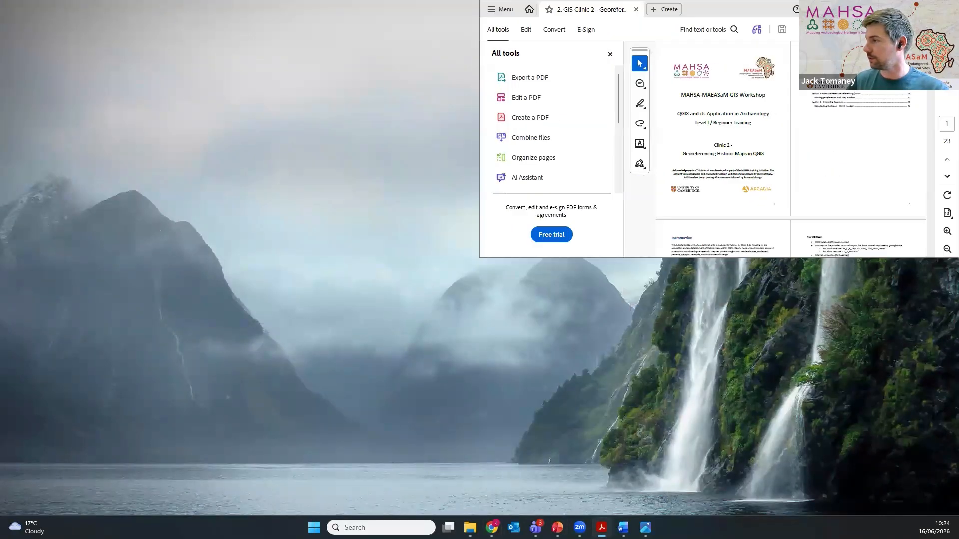
pyautogui.click(689, 92)
pyautogui.press('super+Down')
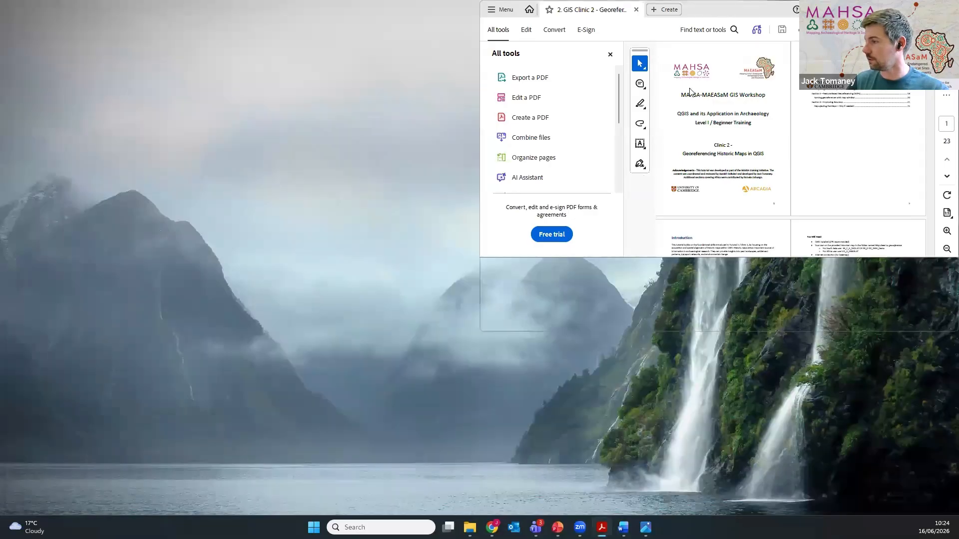
pyautogui.press('super+Up')
pyautogui.scroll(-10, 535, 389)
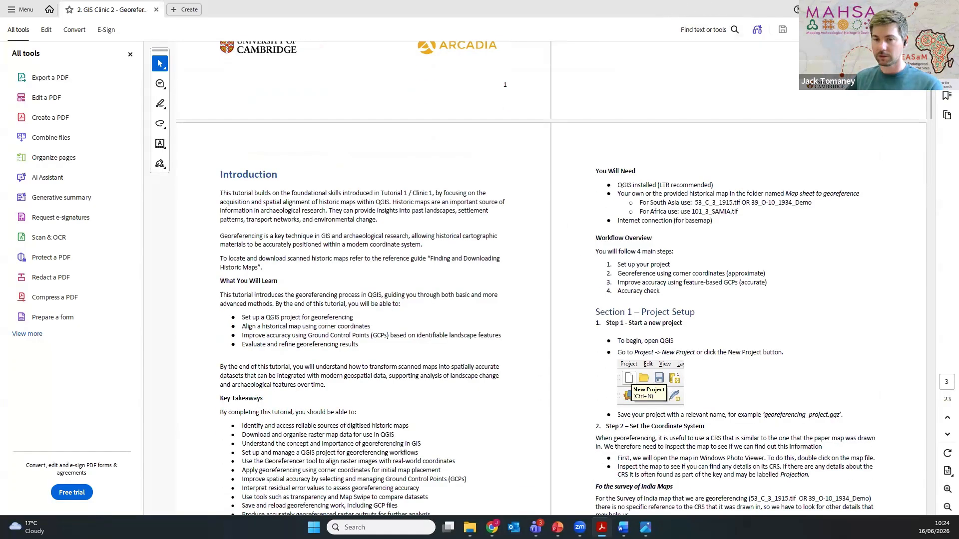
pyautogui.click(898, 9)
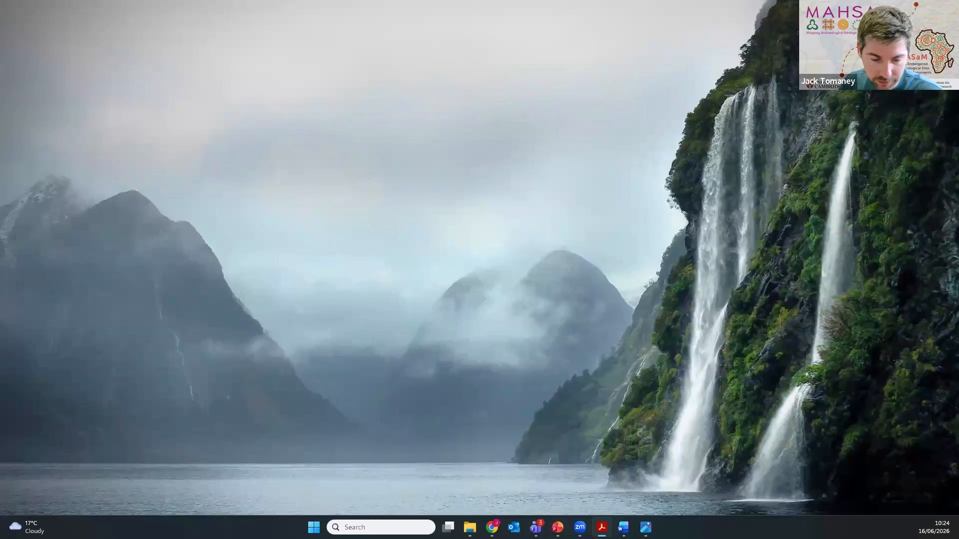
# Step: Search the computer for QGIS and launch QGIS Desktop 3.40.12
pyautogui.press('super')
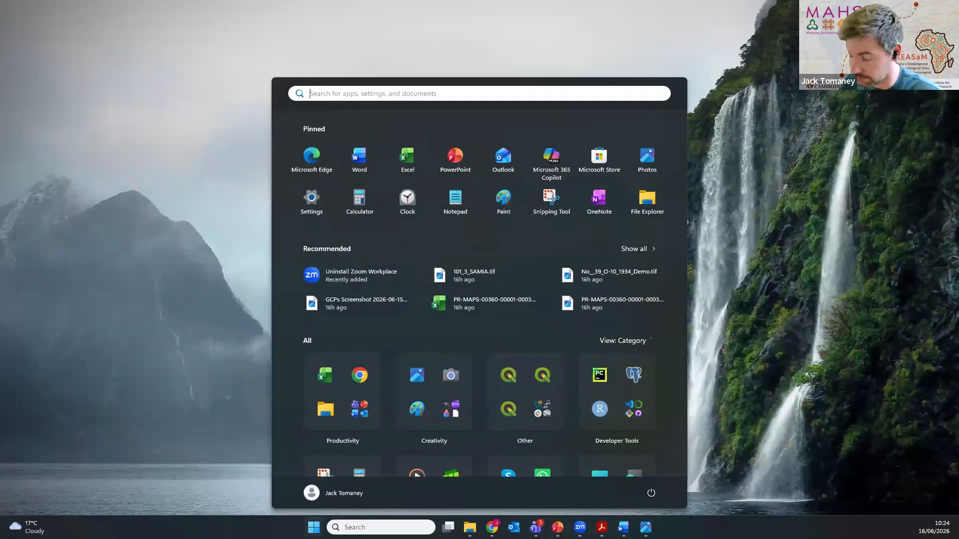
pyautogui.write('qgi')
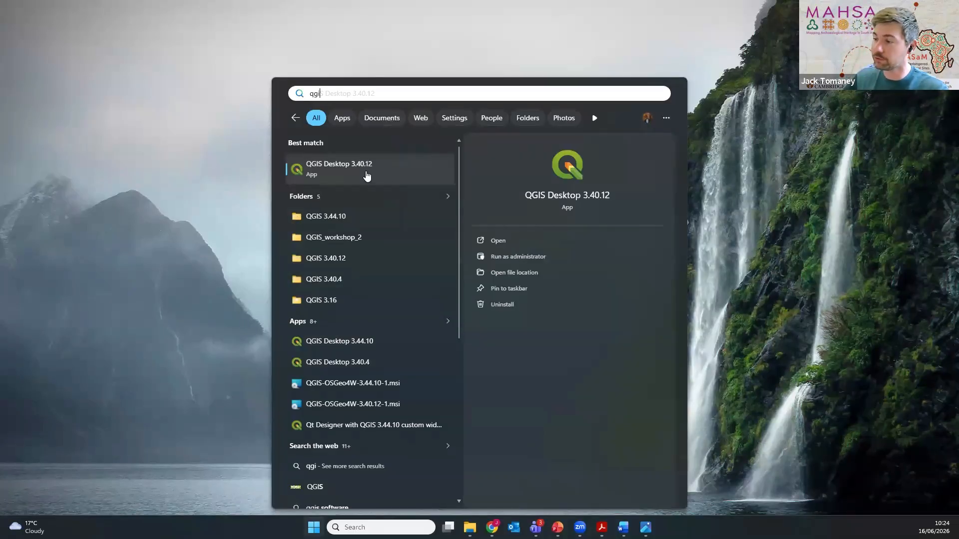
pyautogui.click(367, 175)
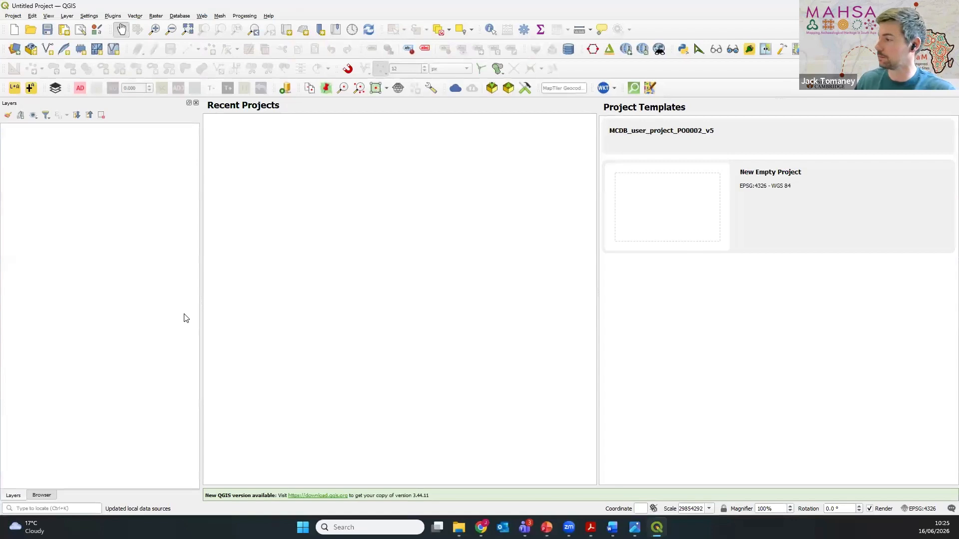
pyautogui.hotkey('alt', 'Tab')
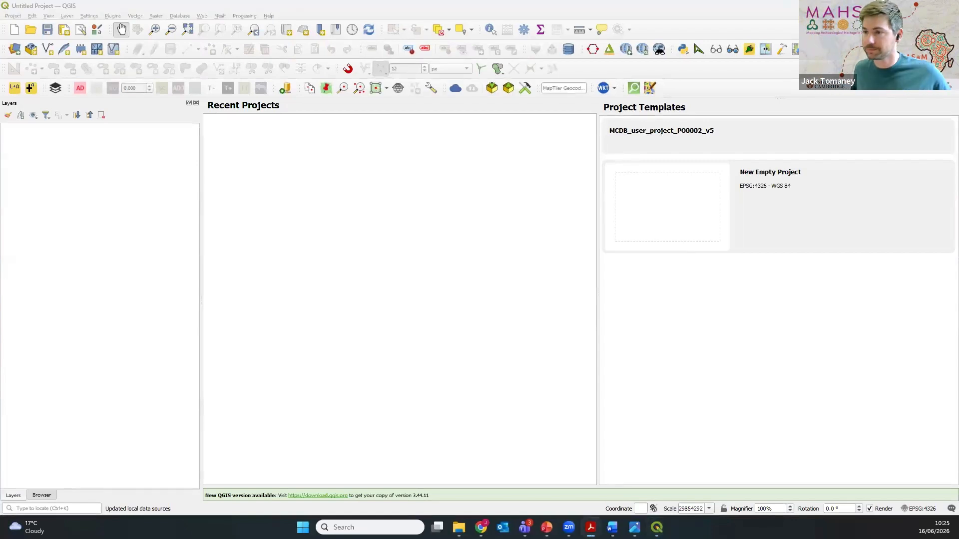
pyautogui.click(197, 6)
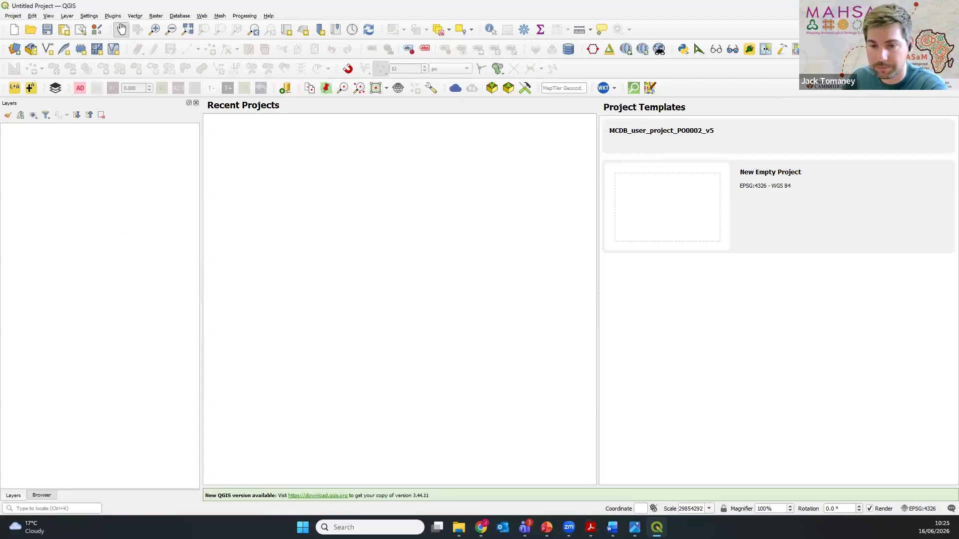
pyautogui.hotkey('alt', 'Tab')
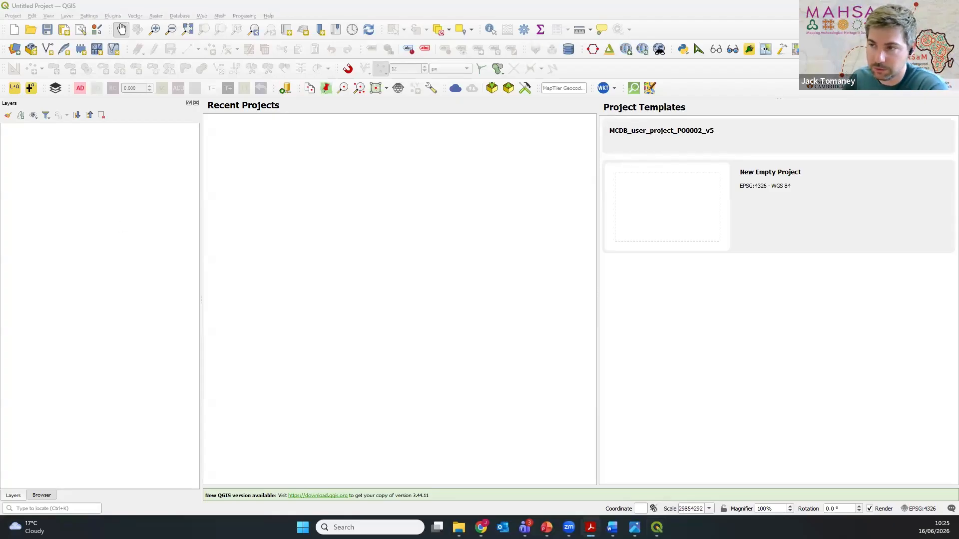
pyautogui.click(211, 9)
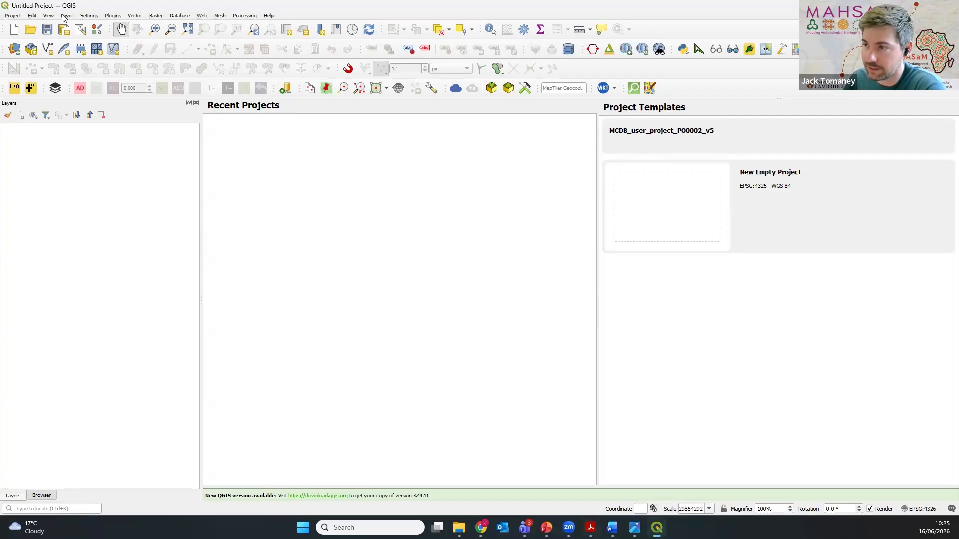
# Step: Create a new project and choose the georeferencing_project folder inside QGIS_workshop_2 > GIS Clinic 2_June2026 as its save location
pyautogui.click(15, 17)
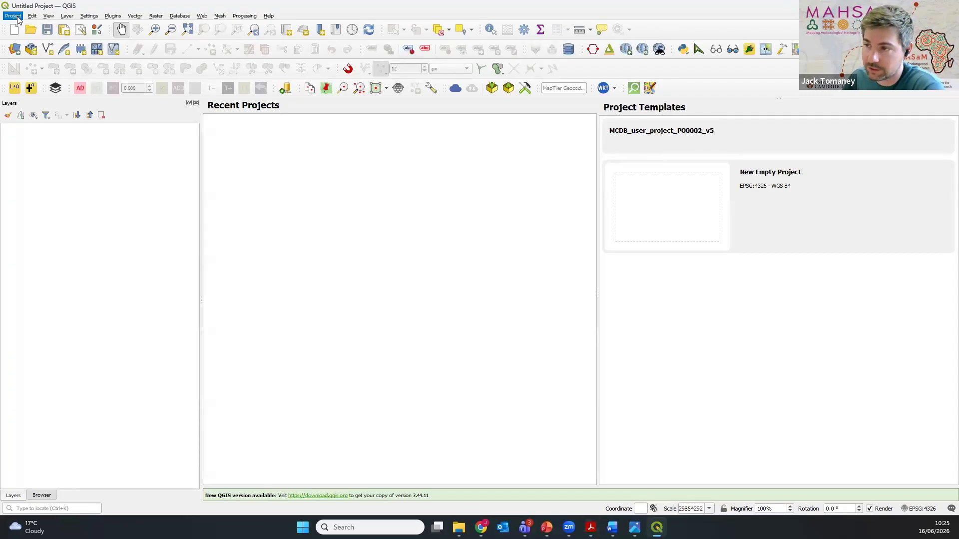
pyautogui.click(39, 26)
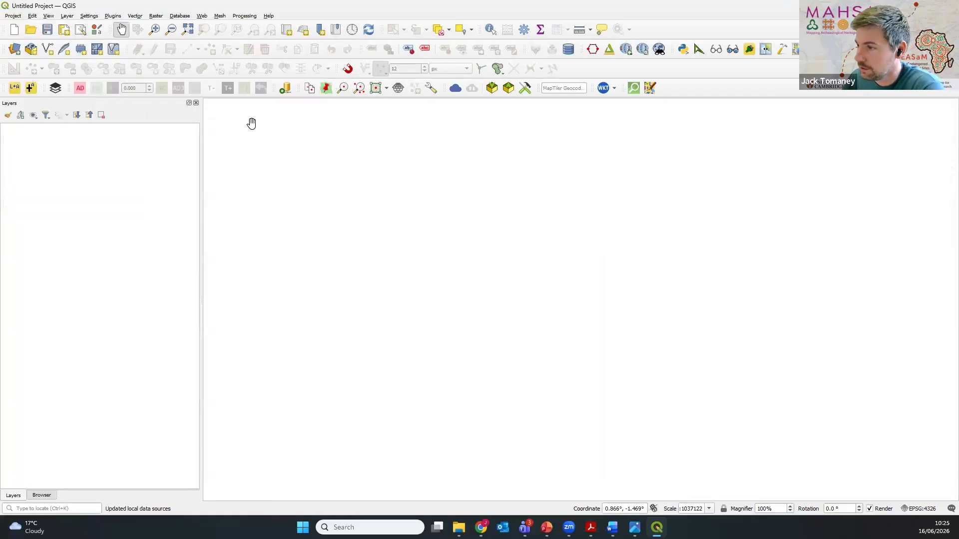
pyautogui.click(19, 17)
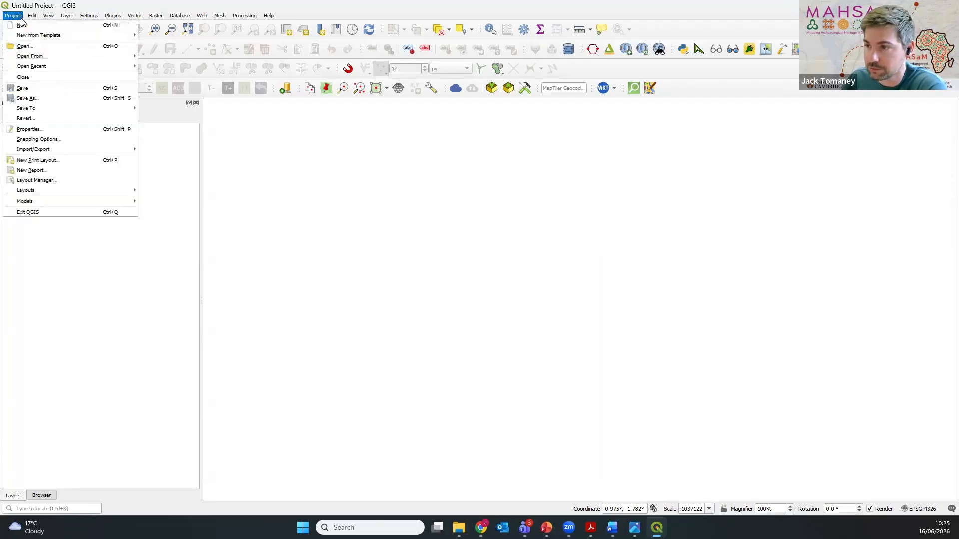
pyautogui.click(45, 98)
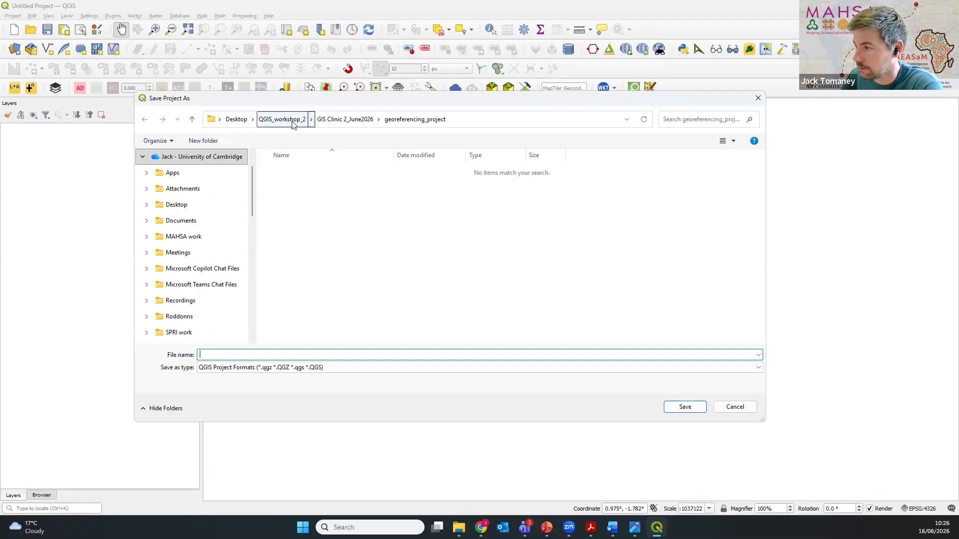
pyautogui.click(282, 119)
pyautogui.click(321, 185)
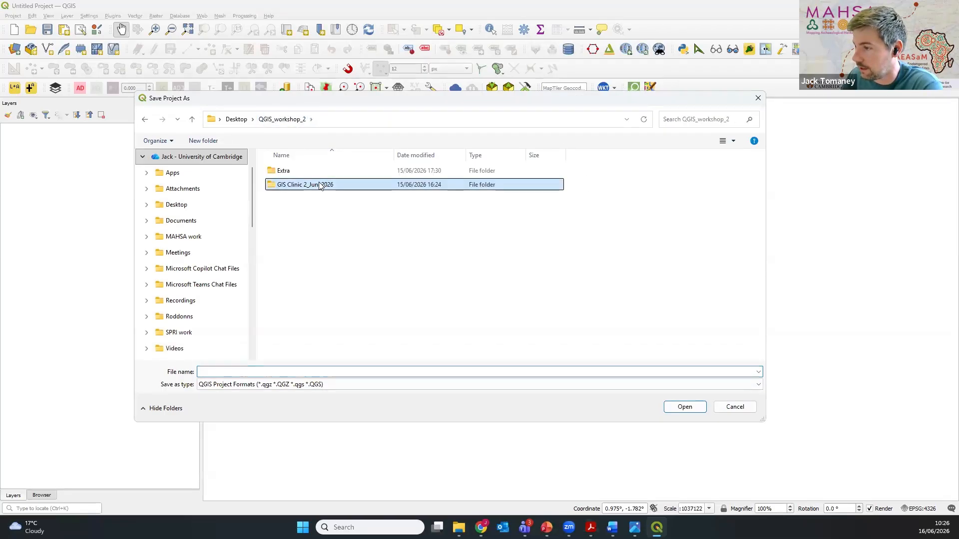
pyautogui.doubleClick(320, 185)
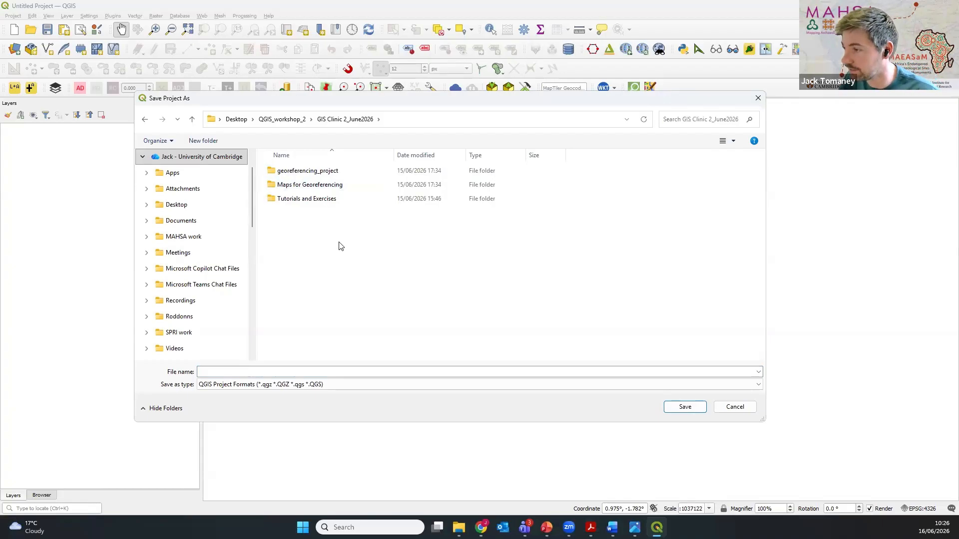
pyautogui.doubleClick(355, 175)
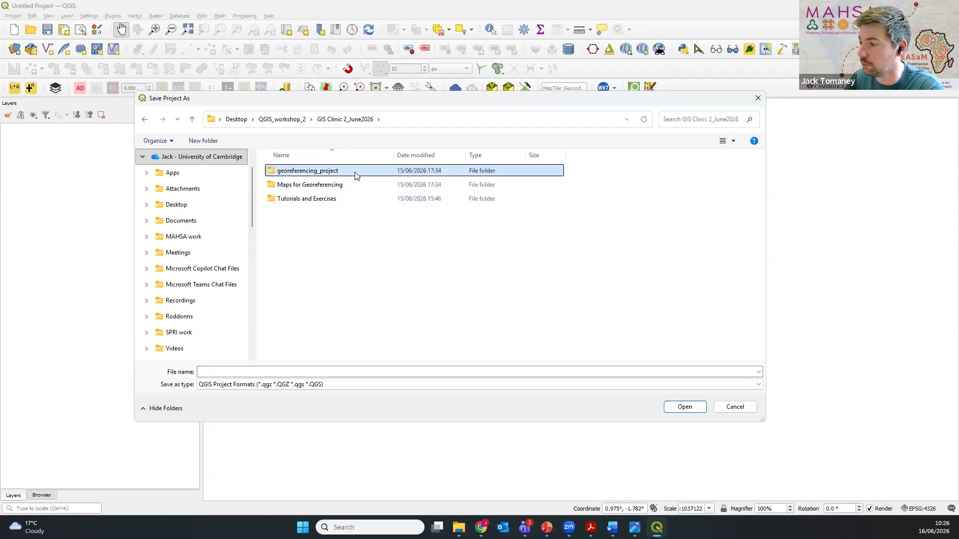
# Step: Name the project file georeferencing_project and save it in the chosen folder
pyautogui.click(231, 371)
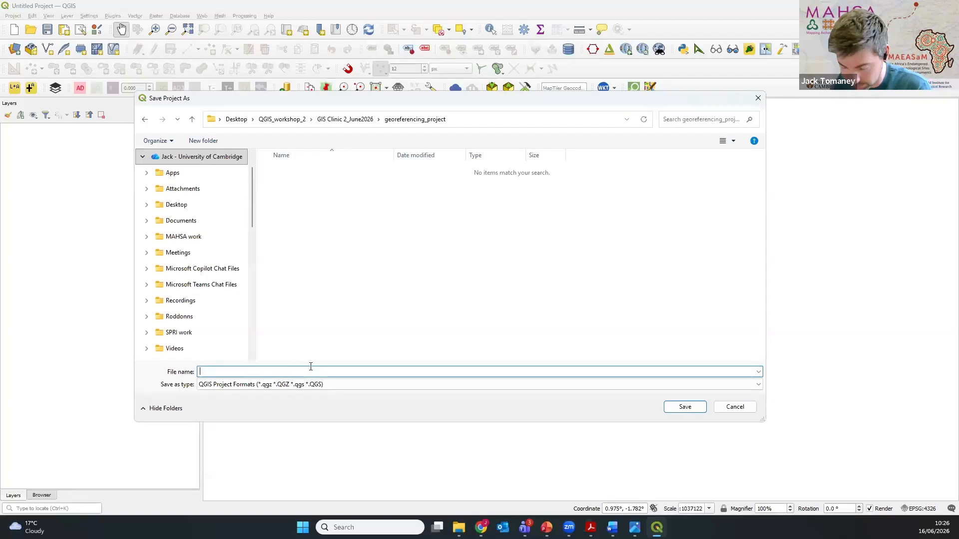
pyautogui.write('georefewre')
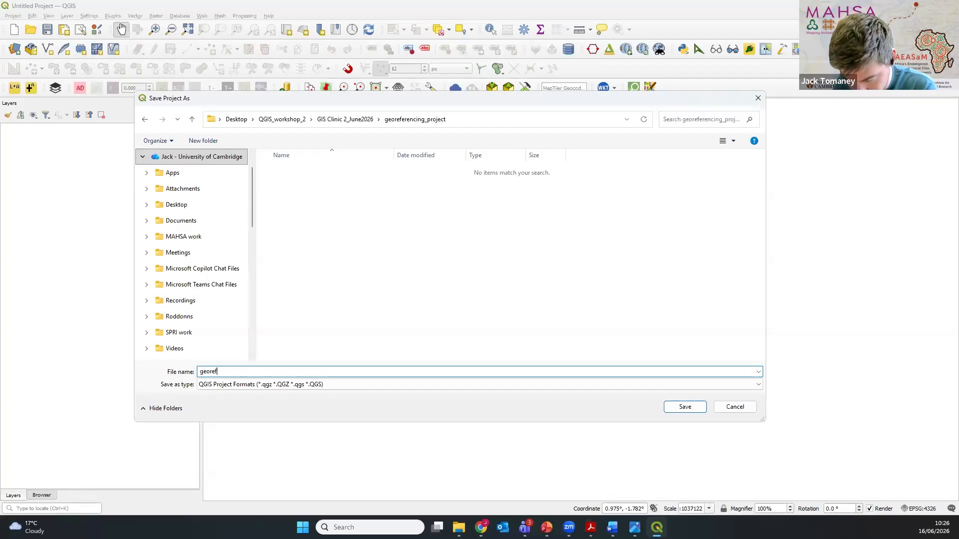
pyautogui.press('BackSpace')
pyautogui.press('BackSpace')
pyautogui.press('BackSpace')
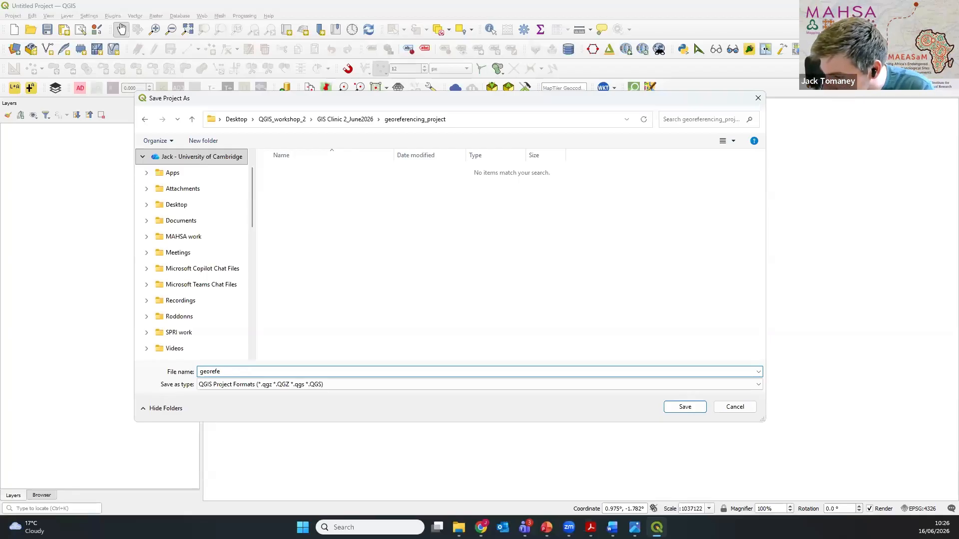
pyautogui.write('rencing')
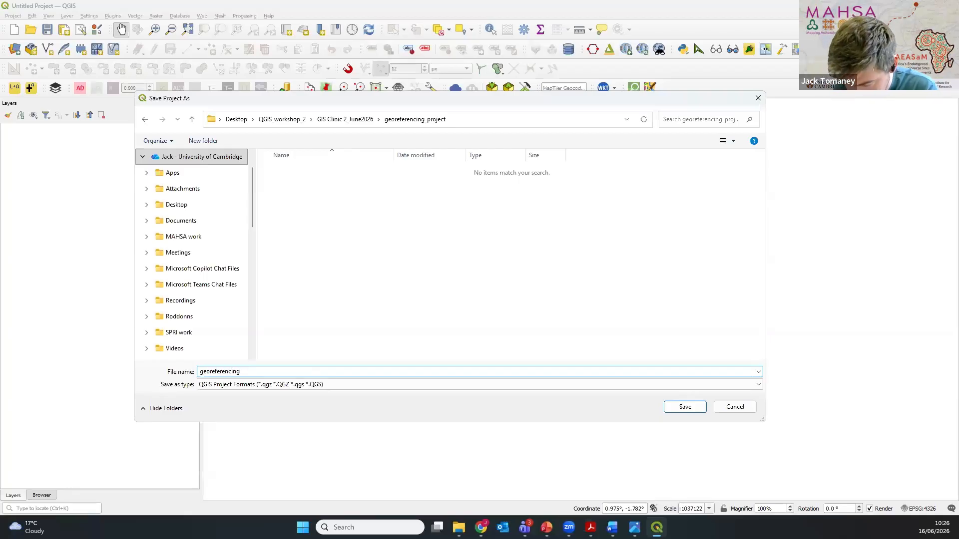
pyautogui.write('_project')
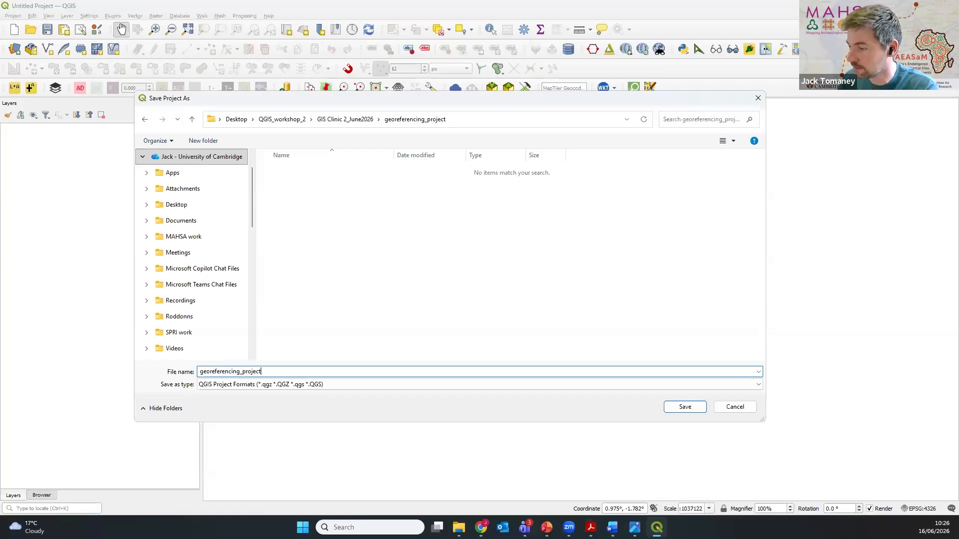
pyautogui.click(689, 407)
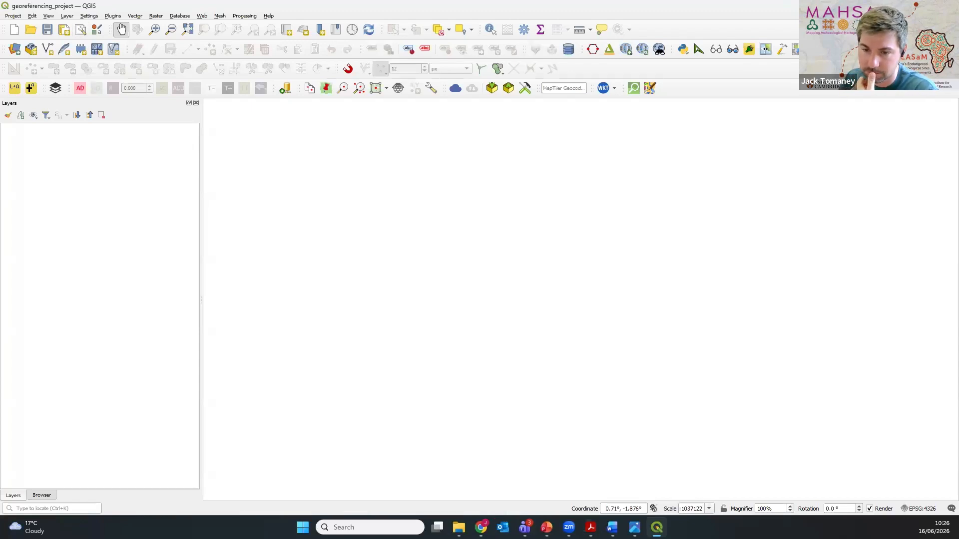
# Step: Switch to File Explorer and open the georeferencing_project folder in GIS Clinic 2_June2026
pyautogui.hotkey('alt', 'Tab')
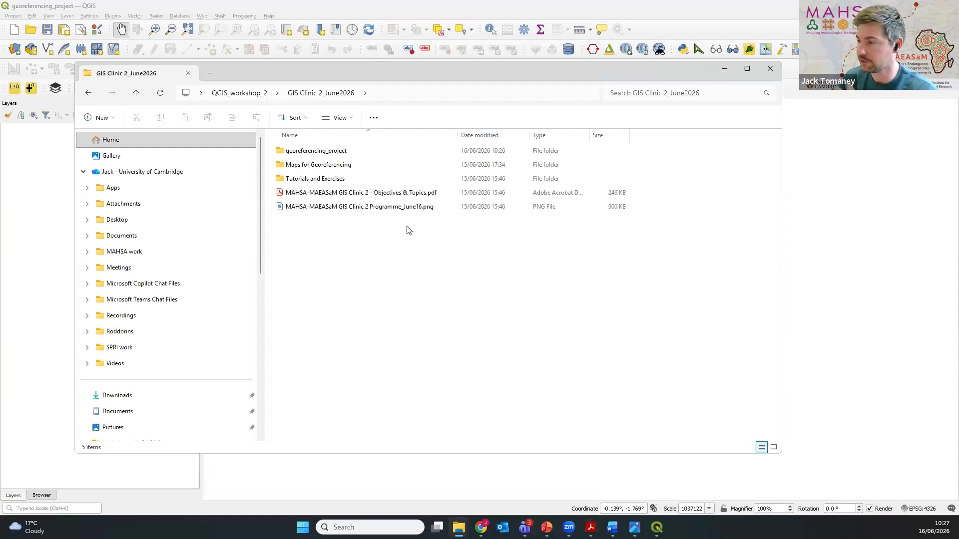
pyautogui.doubleClick(377, 157)
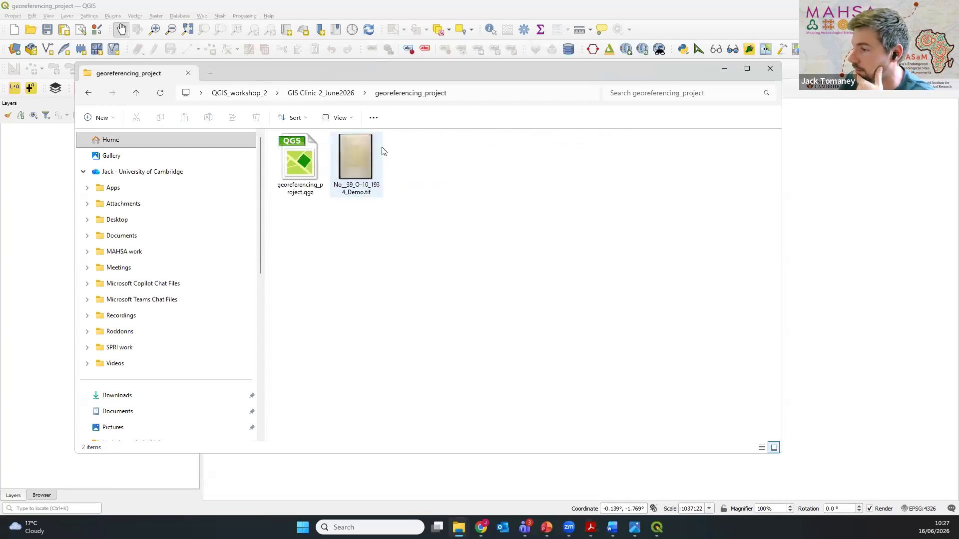
# Step: Open No__39_O-10_1934_Demo.tif and examine the whole map sheet from its title down to the legend
pyautogui.click(368, 169)
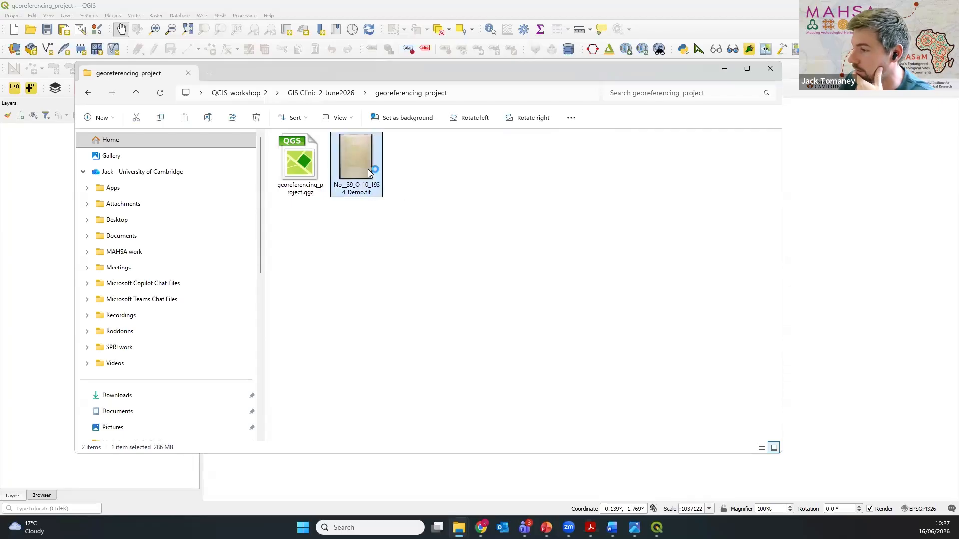
pyautogui.click(723, 70)
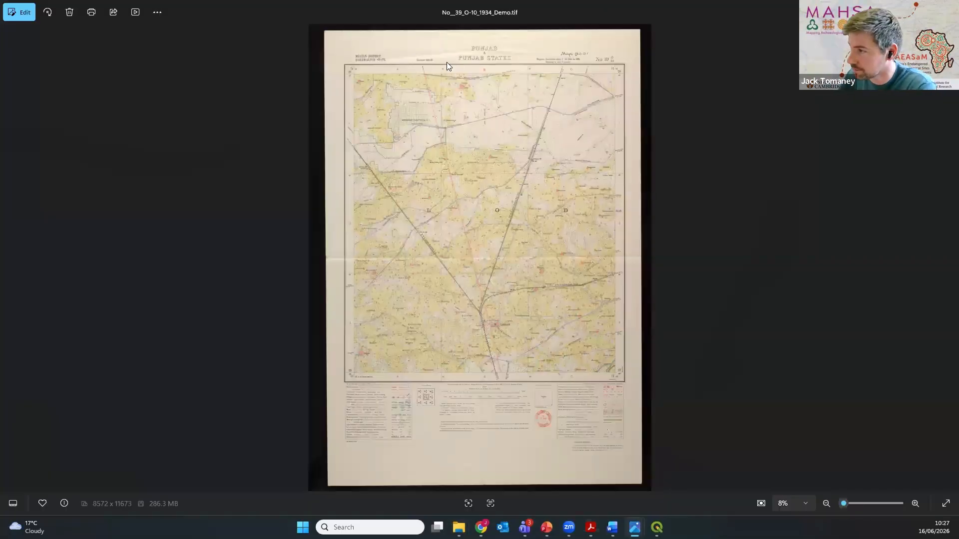
pyautogui.scroll(4, 446, 62)
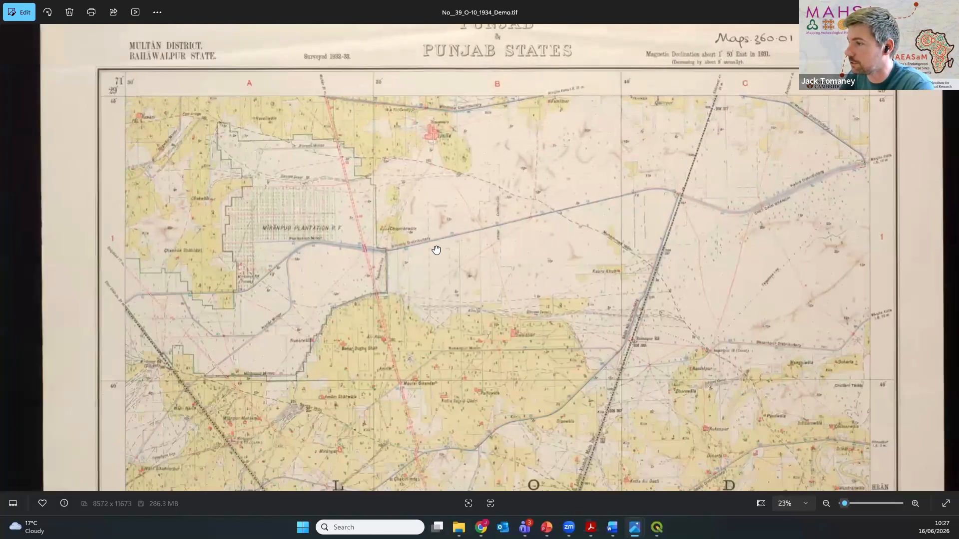
pyautogui.moveTo(437, 250); pyautogui.dragTo(464, 305)
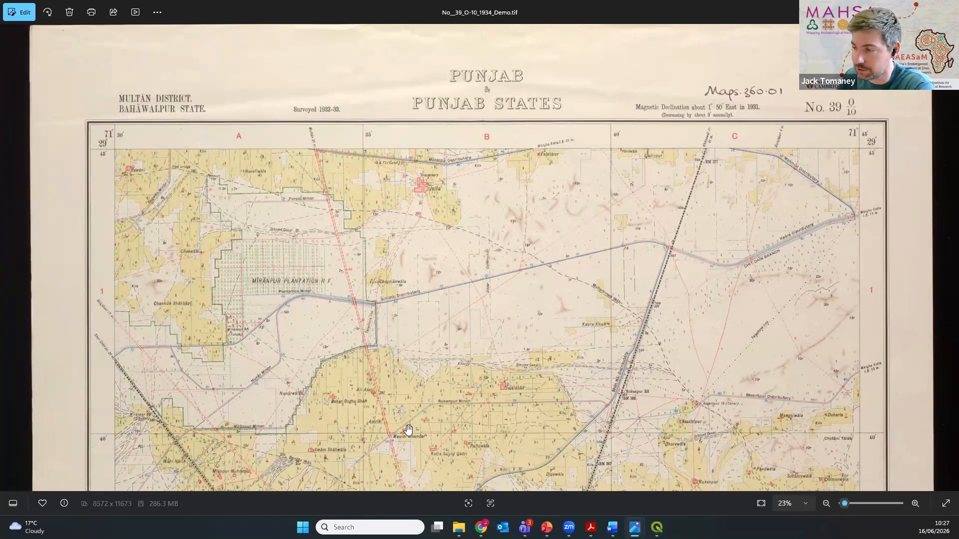
pyautogui.scroll(-8, 409, 396)
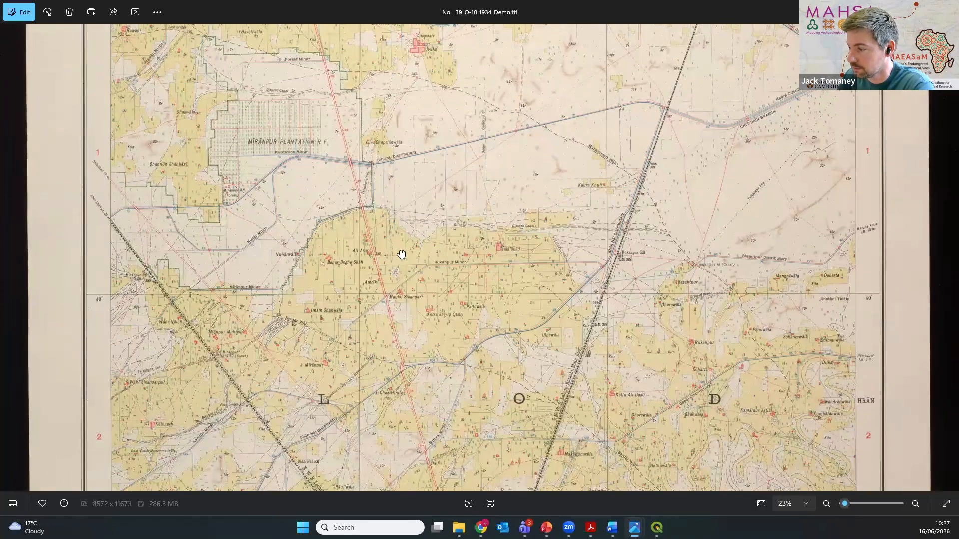
pyautogui.scroll(-4, 422, 336)
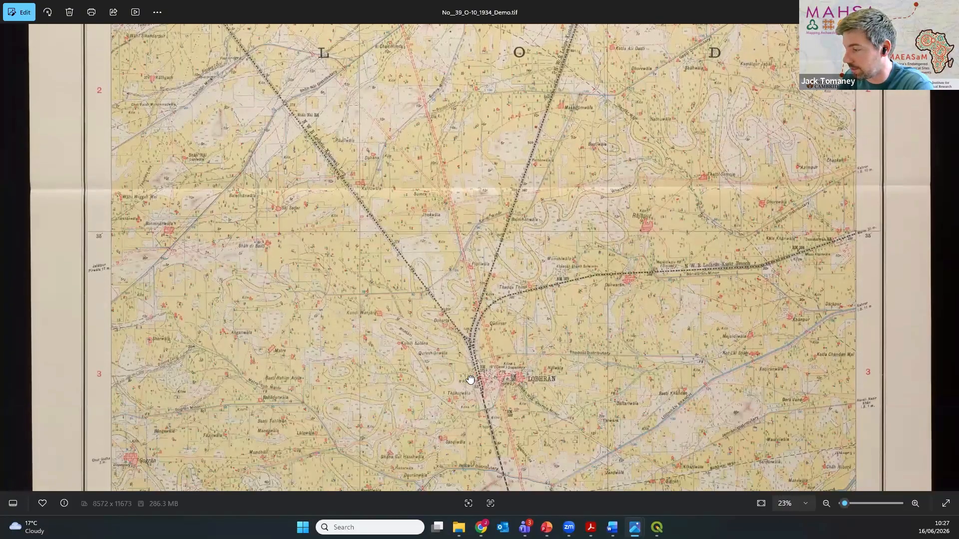
pyautogui.scroll(-6, 689, 340)
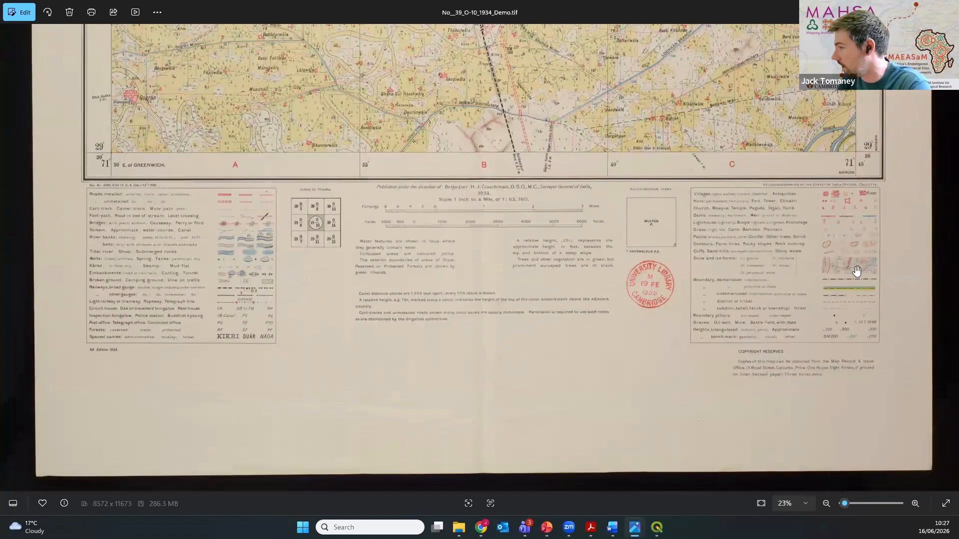
# Step: Examine the map's symbol legend, administrative index, scale bars, explanatory notes and index to sheets below the map frame
pyautogui.scroll(2, 853, 275)
pyautogui.scroll(5, 853, 278)
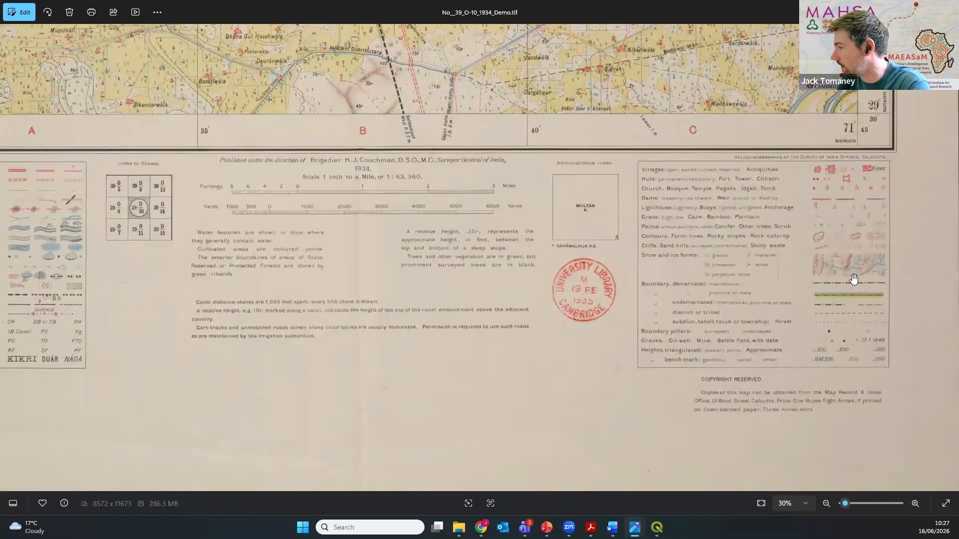
pyautogui.moveTo(655, 322); pyautogui.dragTo(622, 272)
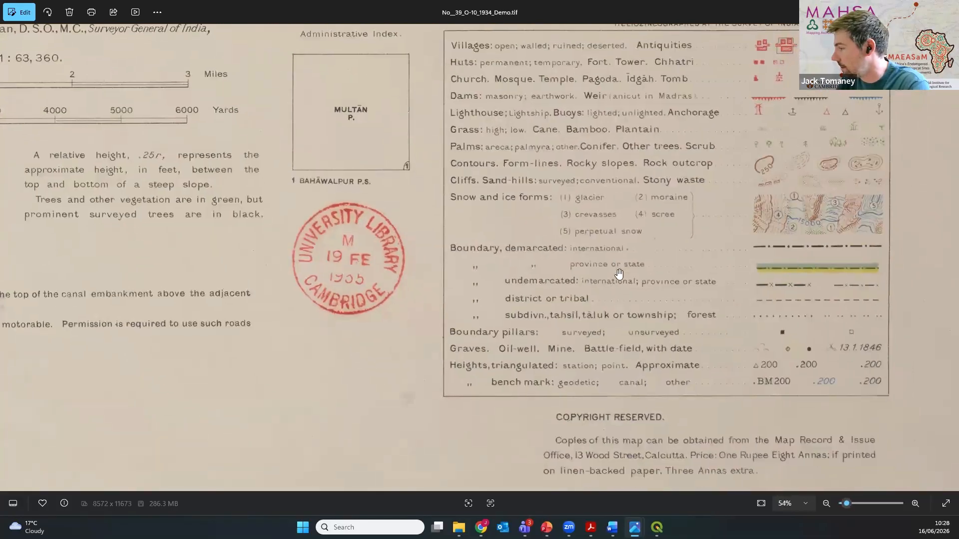
pyautogui.scroll(-1, 538, 293)
pyautogui.moveTo(482, 276); pyautogui.dragTo(646, 274)
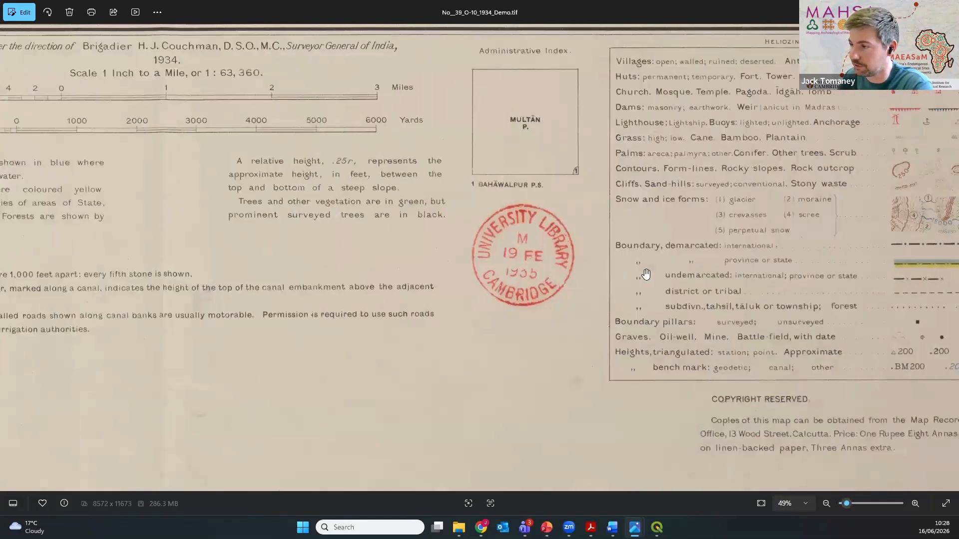
pyautogui.moveTo(214, 242); pyautogui.dragTo(483, 260)
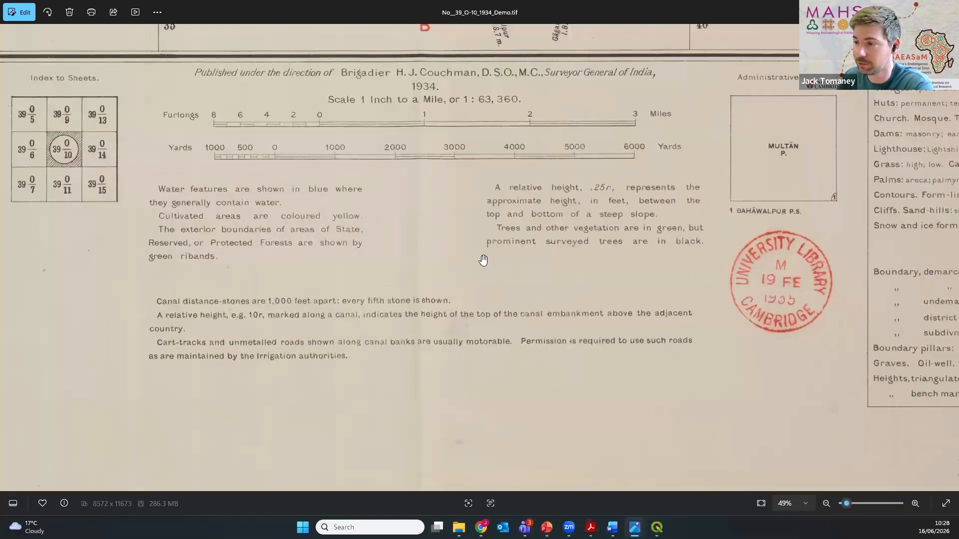
pyautogui.scroll(-2, 483, 260)
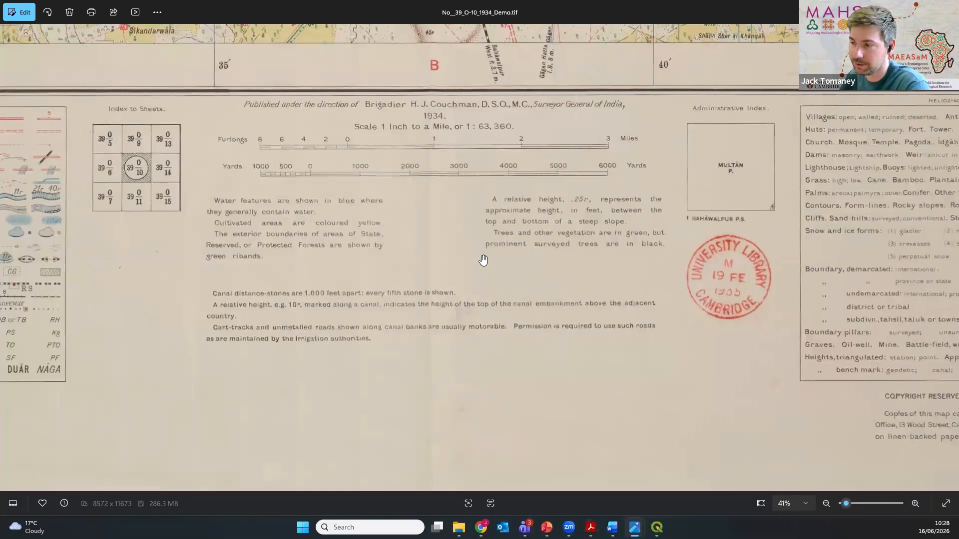
# Step: Examine the latitude and longitude labels at the map frame's southeast corner and return to an overview of the sheet
pyautogui.moveTo(533, 134); pyautogui.dragTo(293, 250)
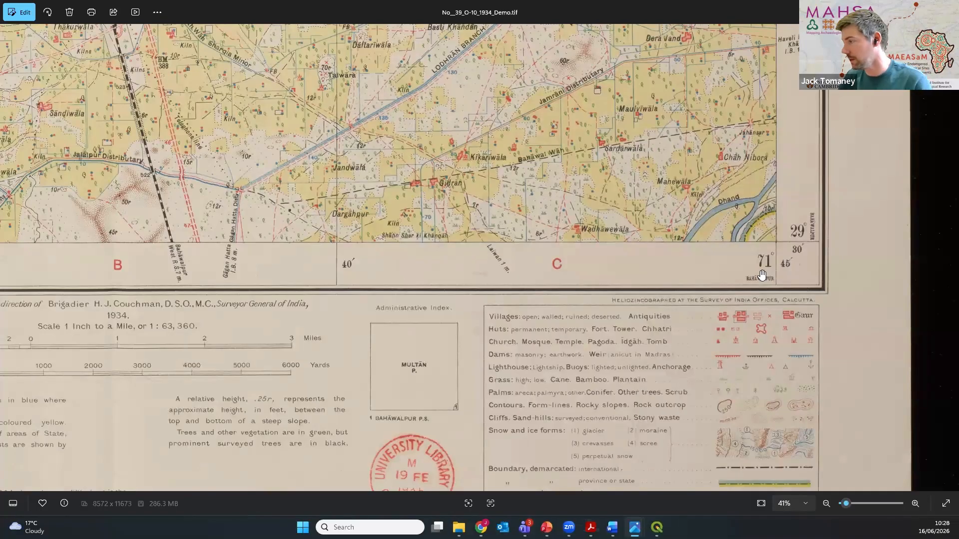
pyautogui.scroll(2, 810, 259)
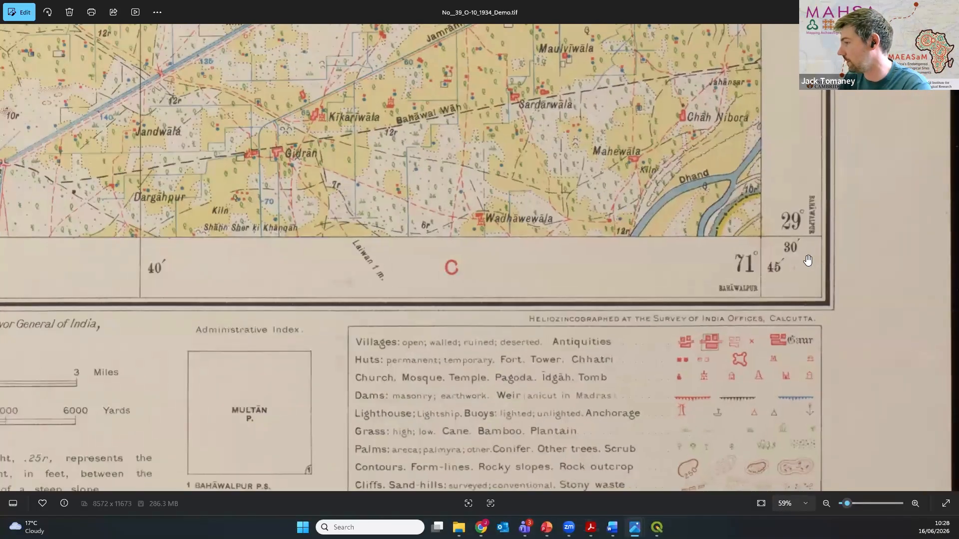
pyautogui.scroll(2, 637, 302)
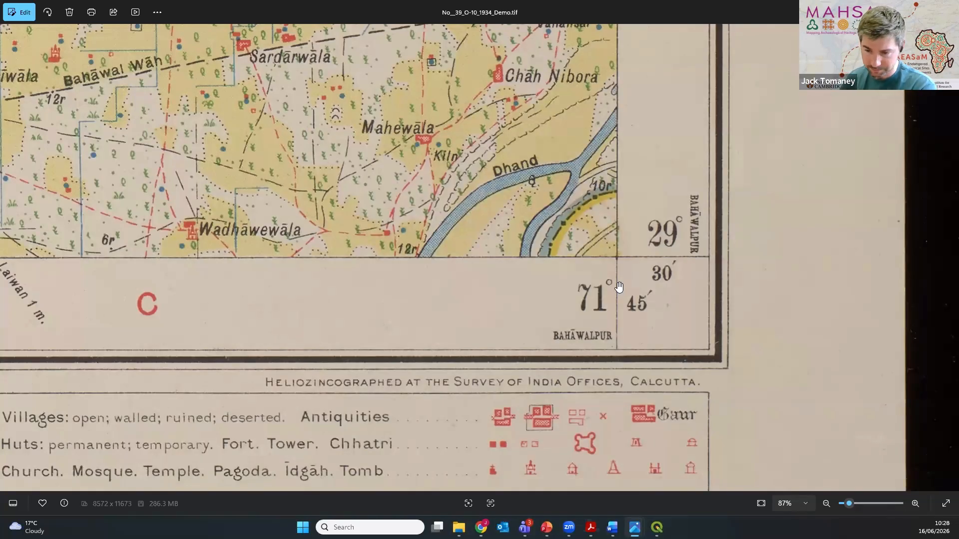
pyautogui.scroll(-5, 609, 305)
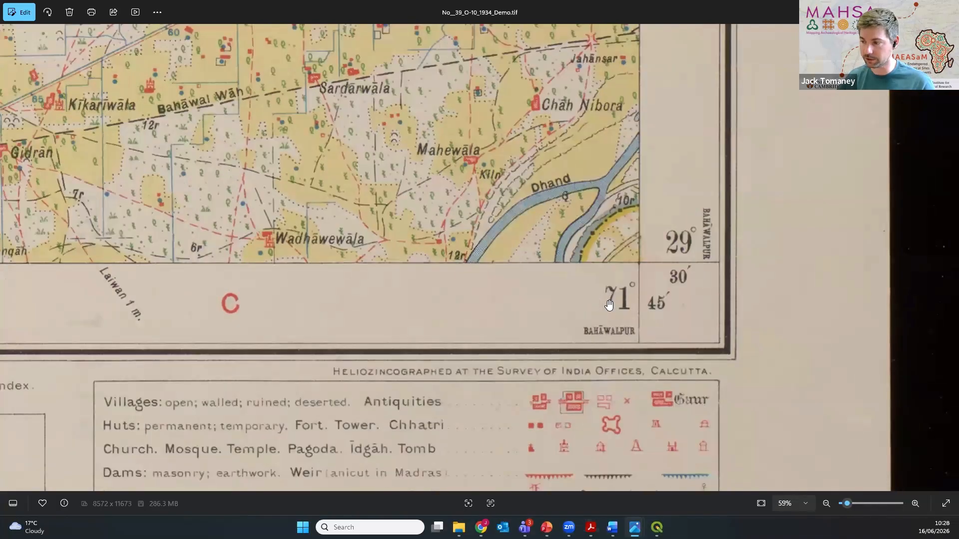
pyautogui.scroll(-4, 609, 305)
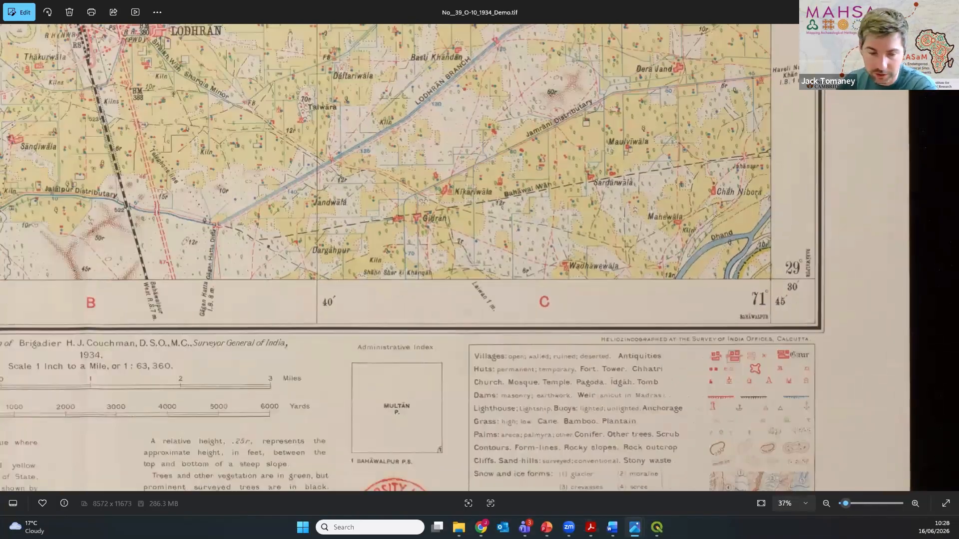
pyautogui.scroll(-2, 608, 305)
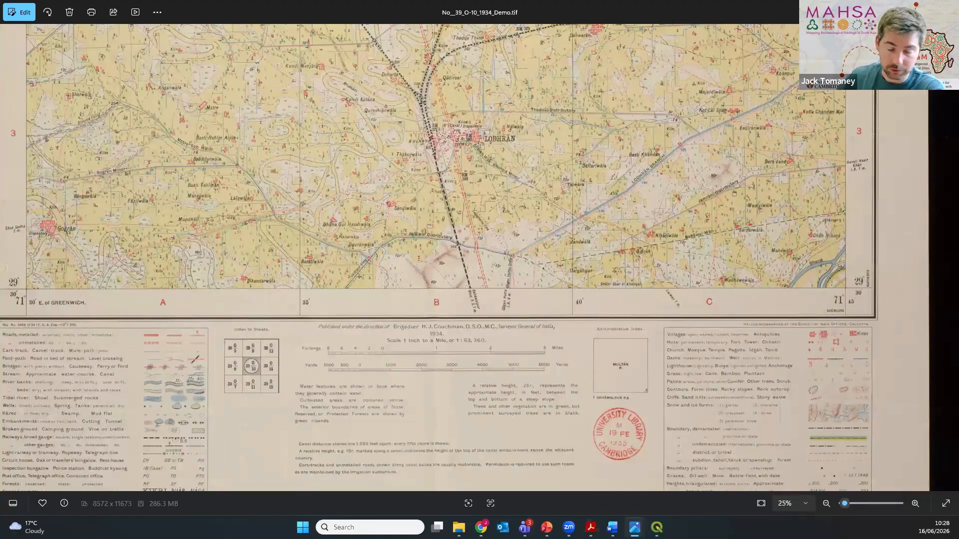
pyautogui.scroll(-2, 433, 225)
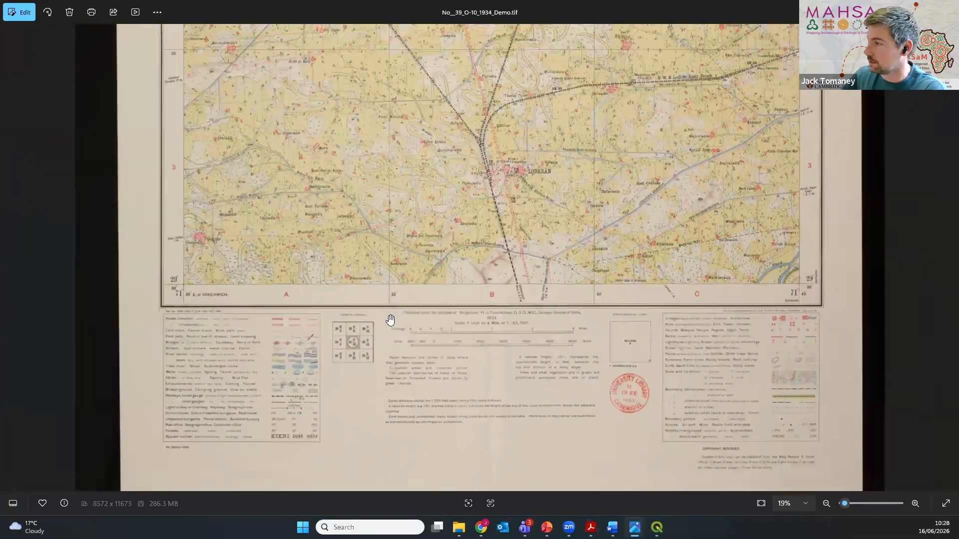
pyautogui.moveTo(390, 234); pyautogui.dragTo(393, 537)
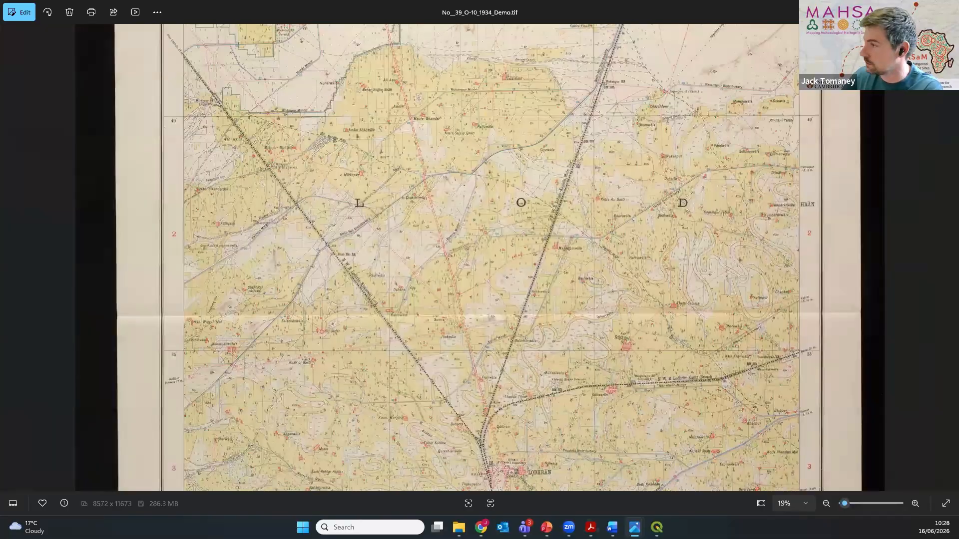
# Step: Switch to QGIS and set the project coordinate reference system to EPSG:4326 - WGS 84
pyautogui.hotkey('alt', 'Tab')
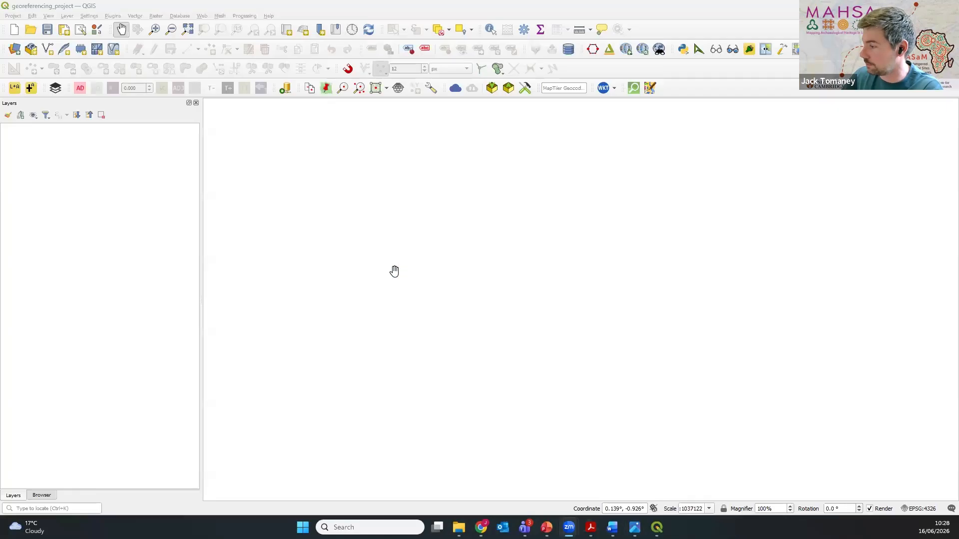
pyautogui.click(920, 508)
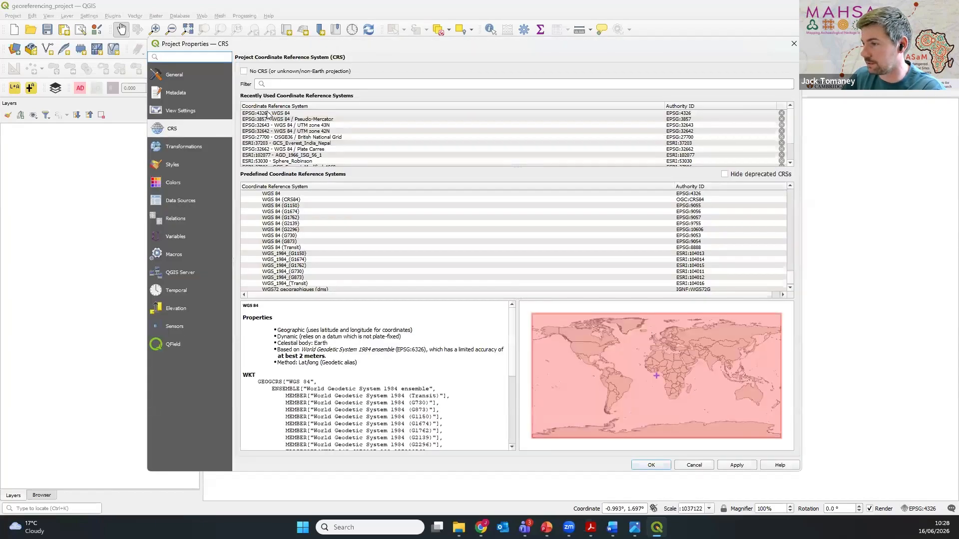
pyautogui.click(268, 114)
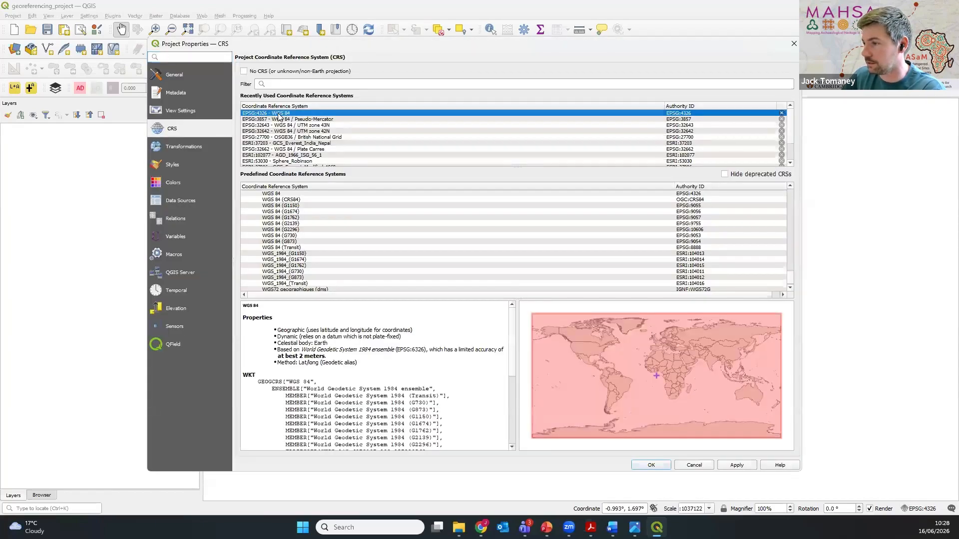
pyautogui.click(652, 465)
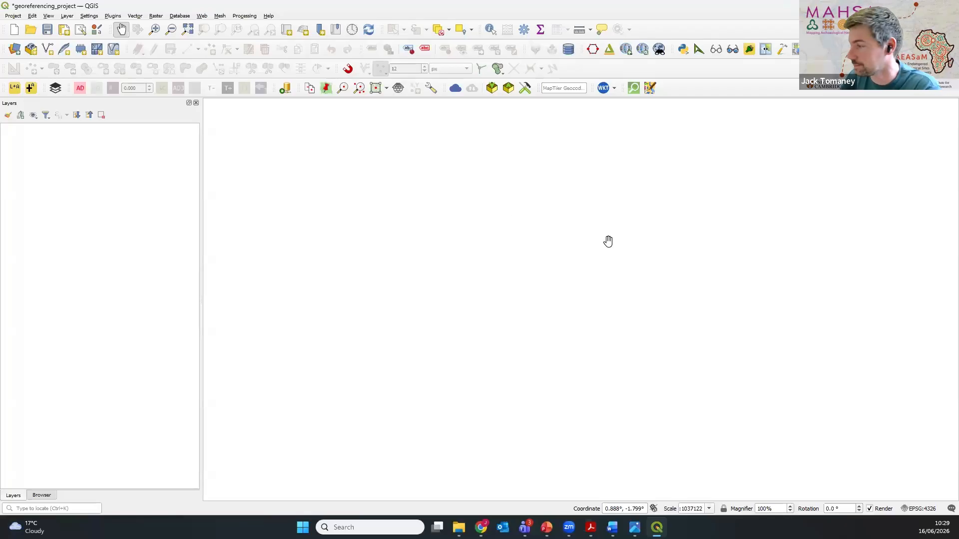
pyautogui.moveTo(584, 276); pyautogui.dragTo(539, 276)
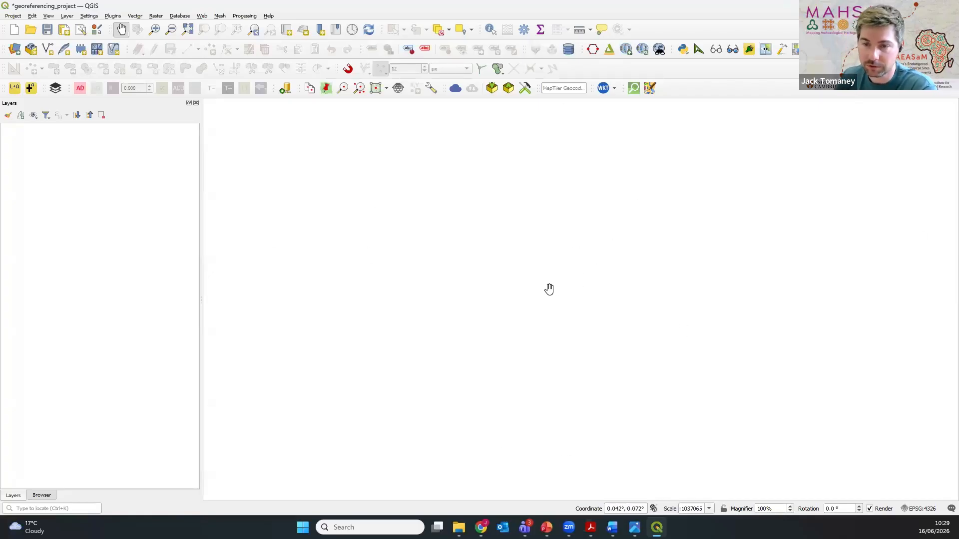
# Step: Review the QuickMapServices basemap providers and the plugin manager's list of all available plugins
pyautogui.click(626, 50)
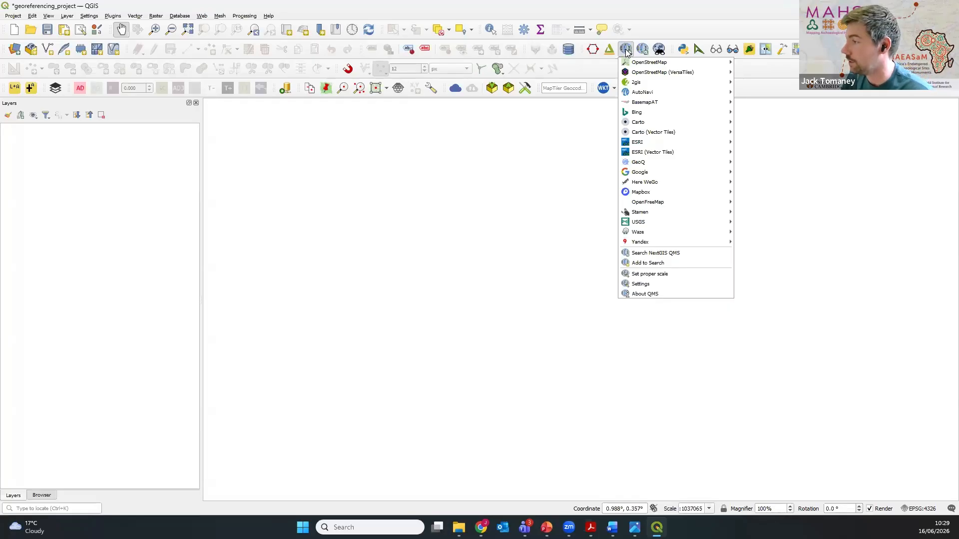
pyautogui.click(779, 144)
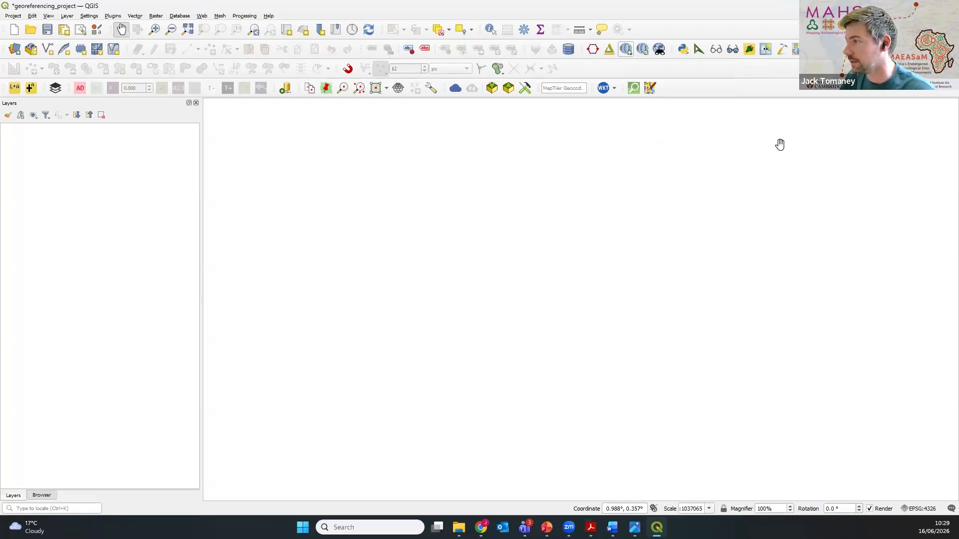
pyautogui.click(113, 15)
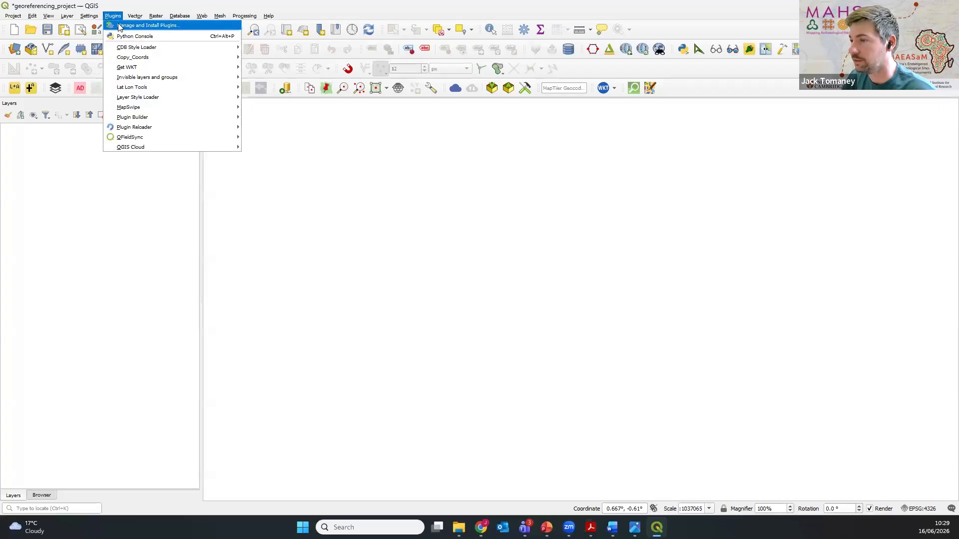
pyautogui.click(120, 26)
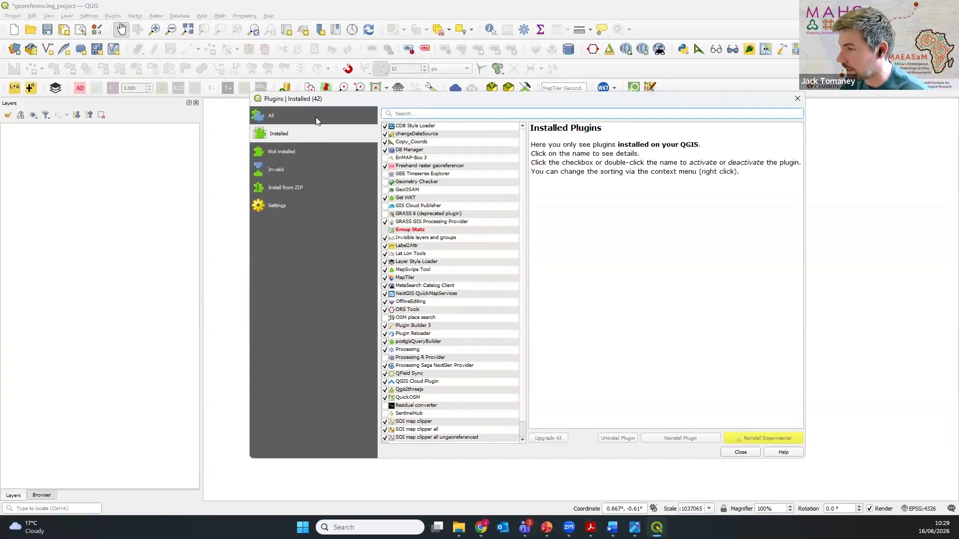
pyautogui.click(308, 115)
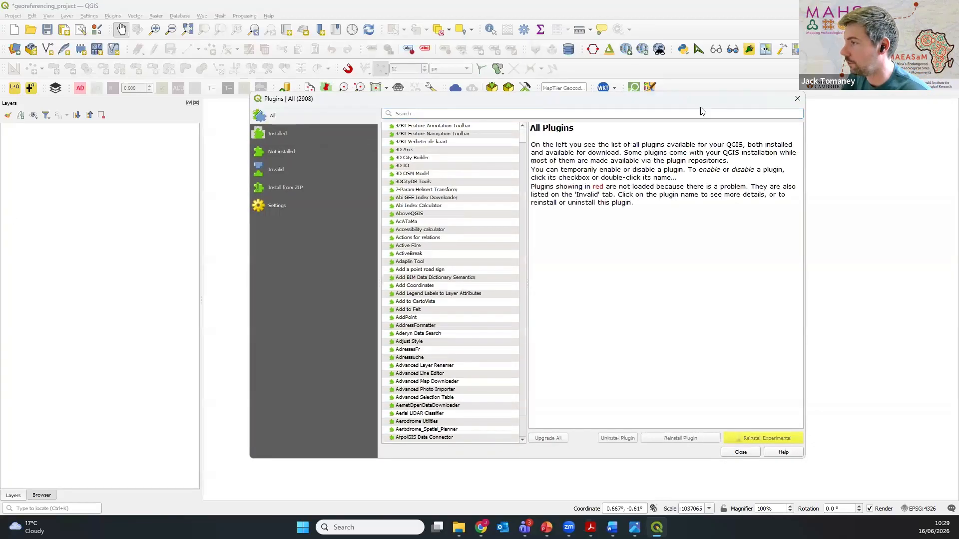
pyautogui.click(797, 99)
# Step: Add the Google Satellite basemap to the project using QuickMapServices
pyautogui.click(625, 49)
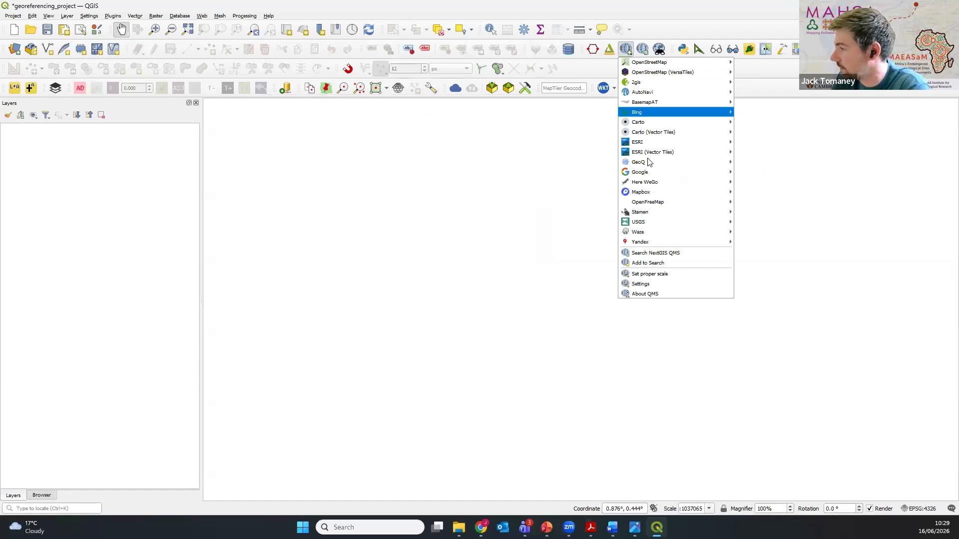
pyautogui.moveTo(649, 172)
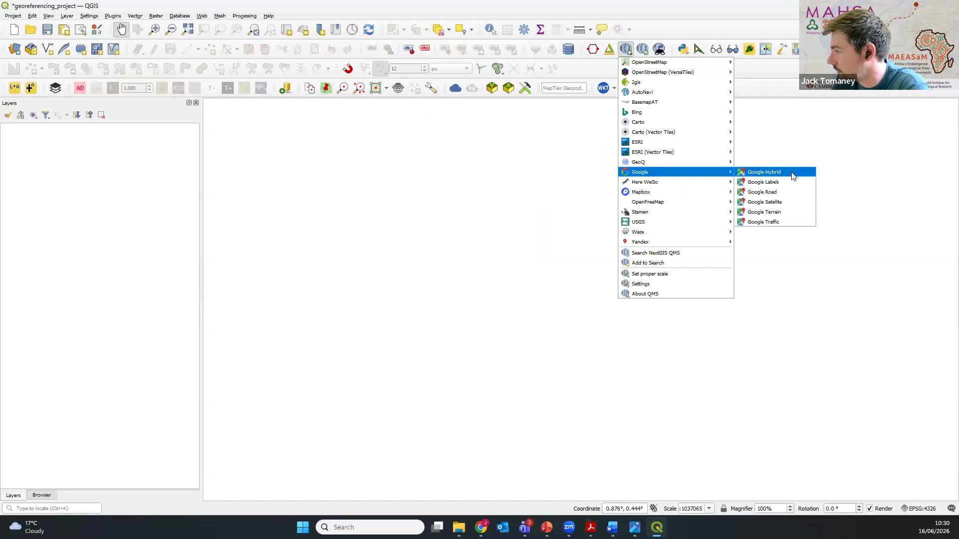
pyautogui.click(793, 206)
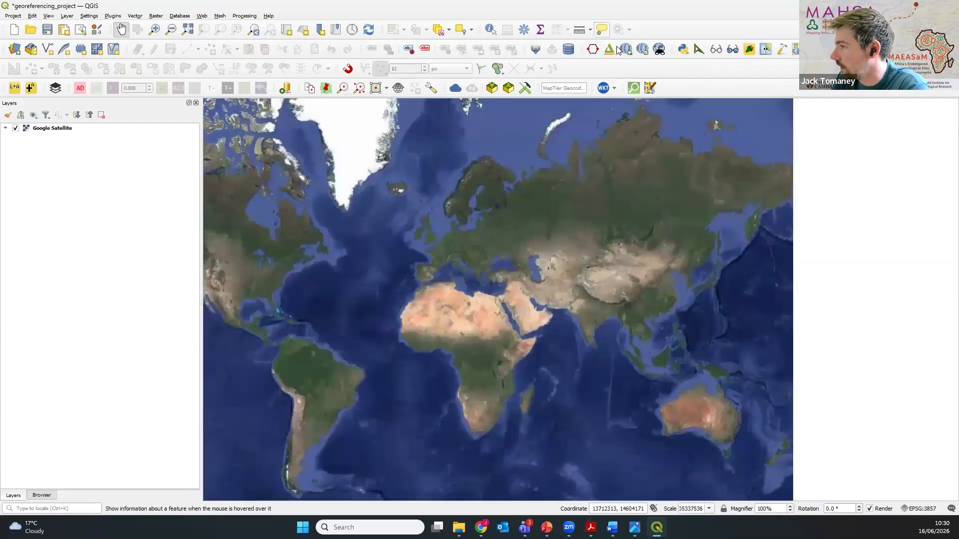
# Step: Add the Google Hybrid basemap with QuickMapServices and toggle the Google Satellite layer's visibility off and back on to compare them
pyautogui.click(625, 48)
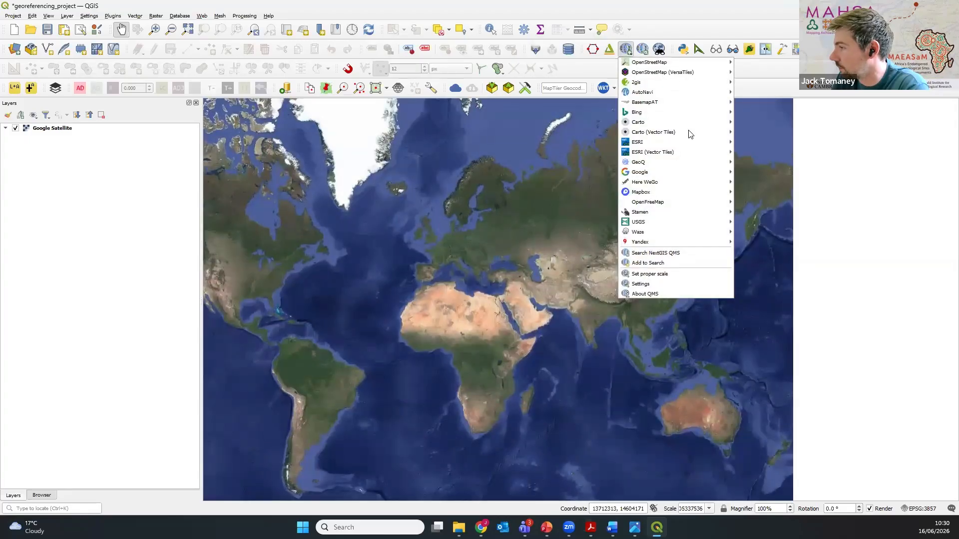
pyautogui.moveTo(690, 172)
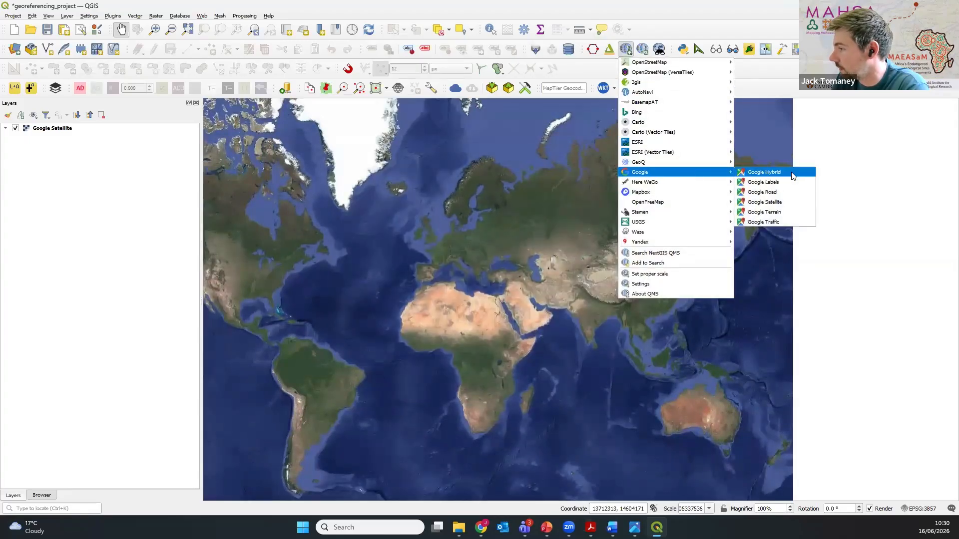
pyautogui.click(794, 172)
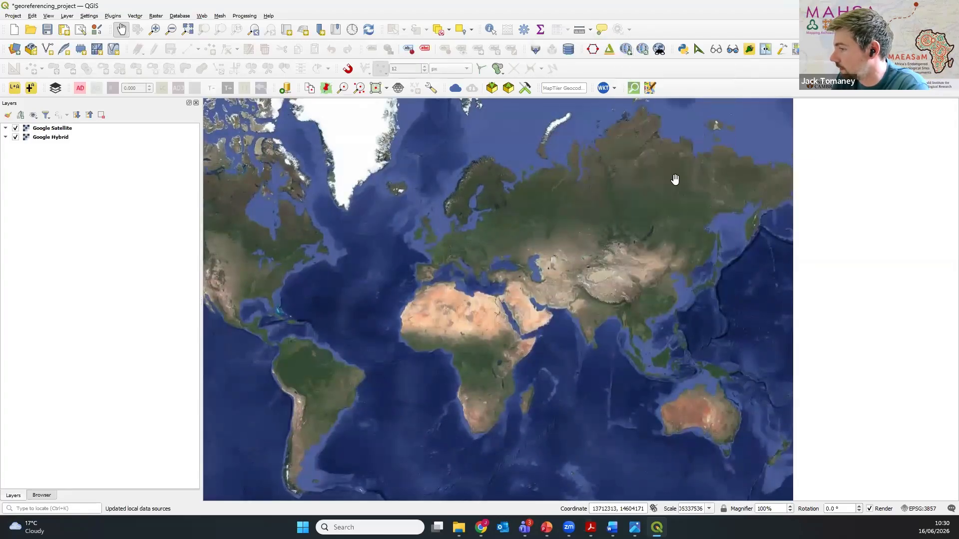
pyautogui.click(16, 129)
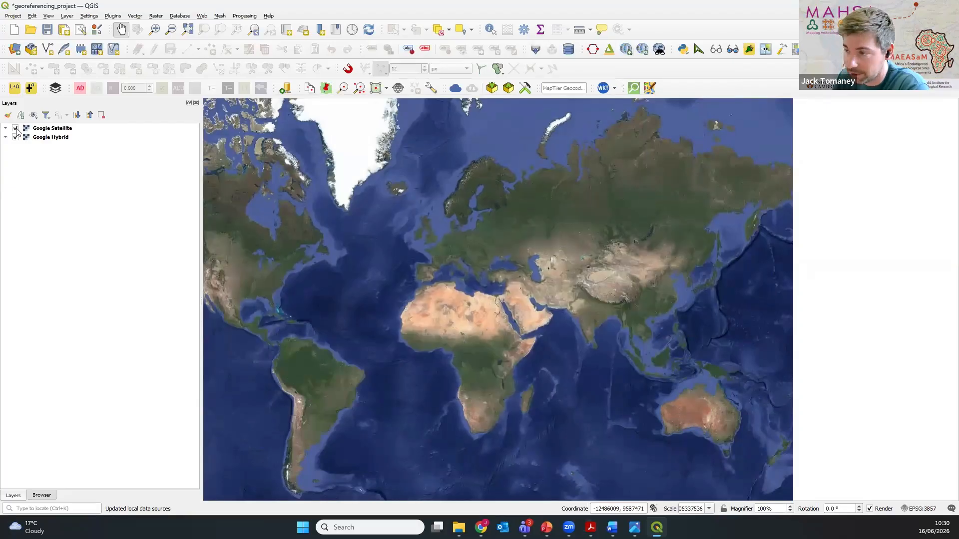
pyautogui.click(15, 128)
pyautogui.moveTo(619, 283); pyautogui.dragTo(521, 341)
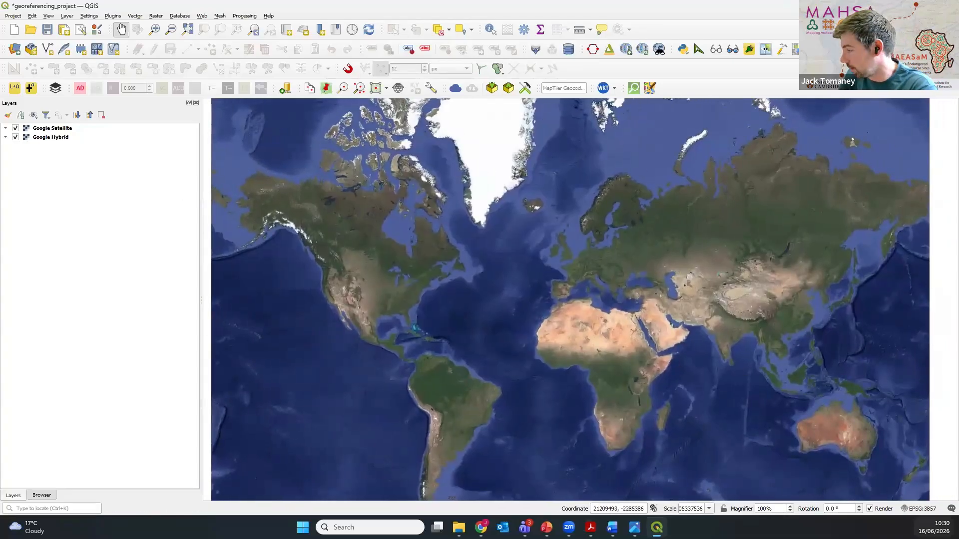
# Step: Set the project coordinate reference system back to EPSG:4326 - WGS 84 and bring the Middle East and South Asia into view
pyautogui.click(929, 509)
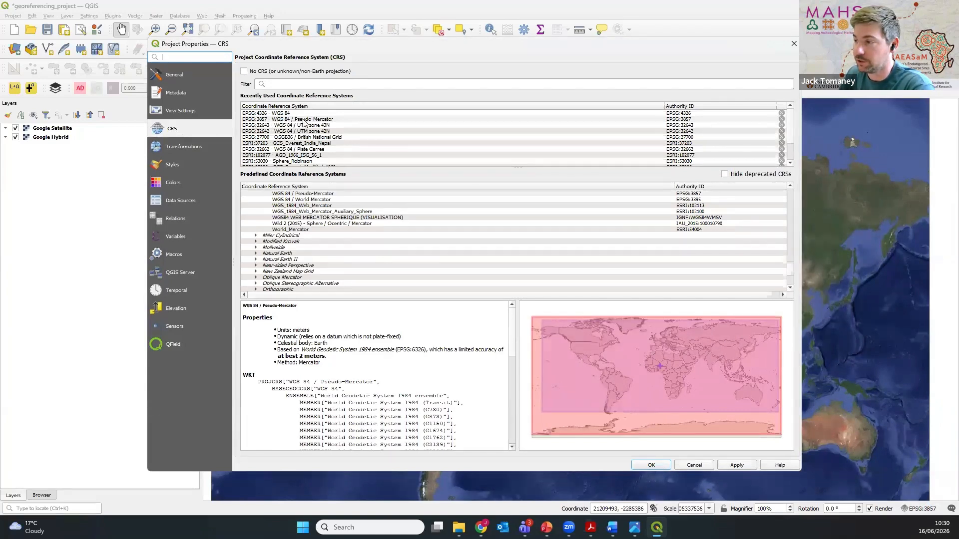
pyautogui.click(270, 114)
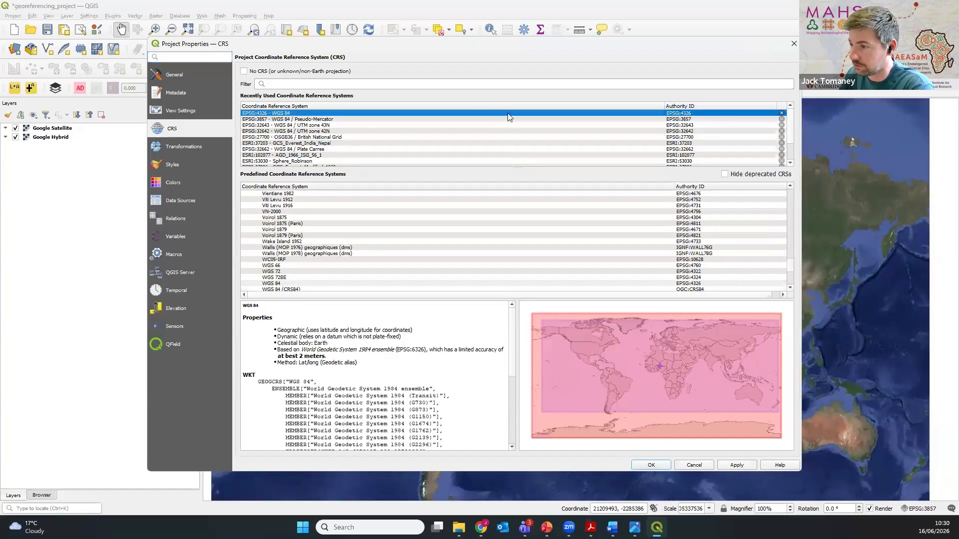
pyautogui.click(651, 465)
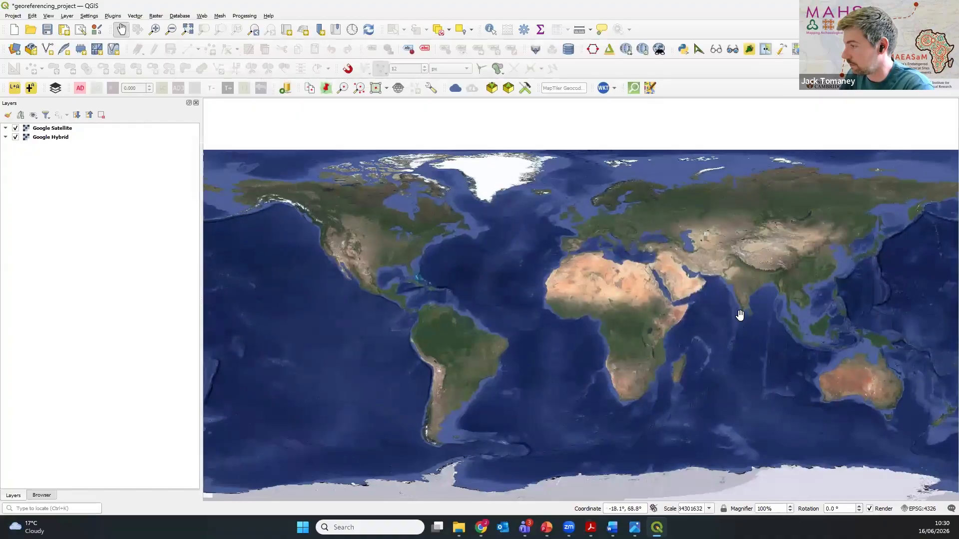
pyautogui.moveTo(739, 316); pyautogui.dragTo(567, 380)
pyautogui.scroll(2, 553, 302)
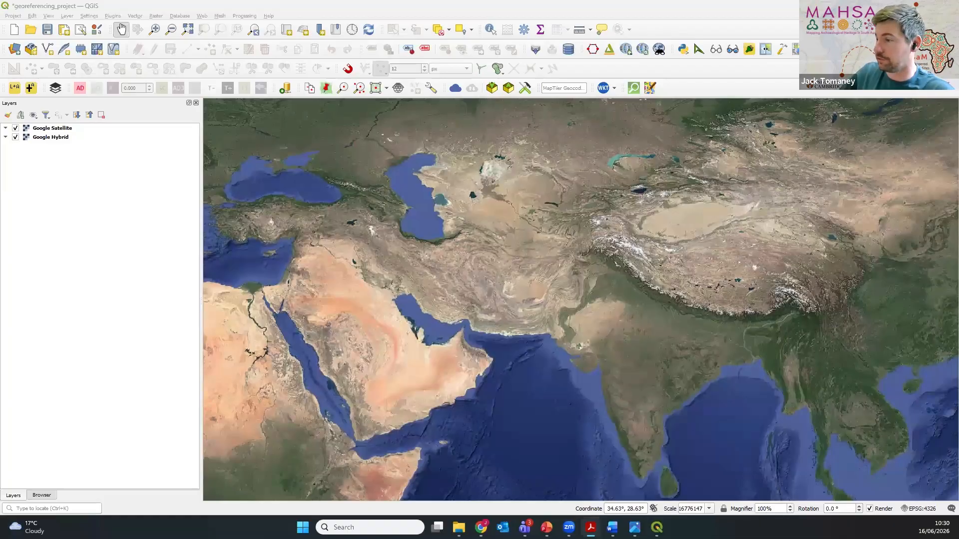
# Step: Open the Georeferencer and place its window over the map canvas
pyautogui.click(187, 11)
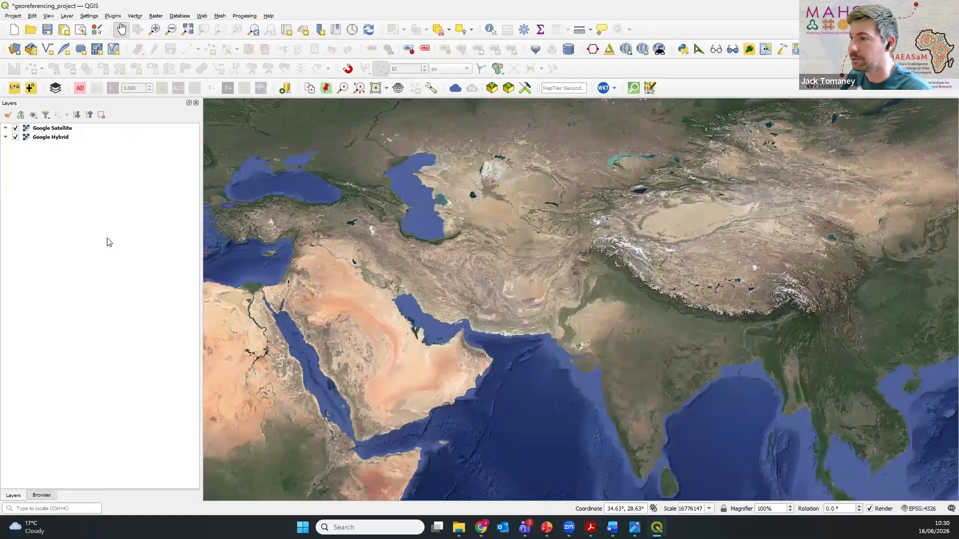
pyautogui.click(159, 19)
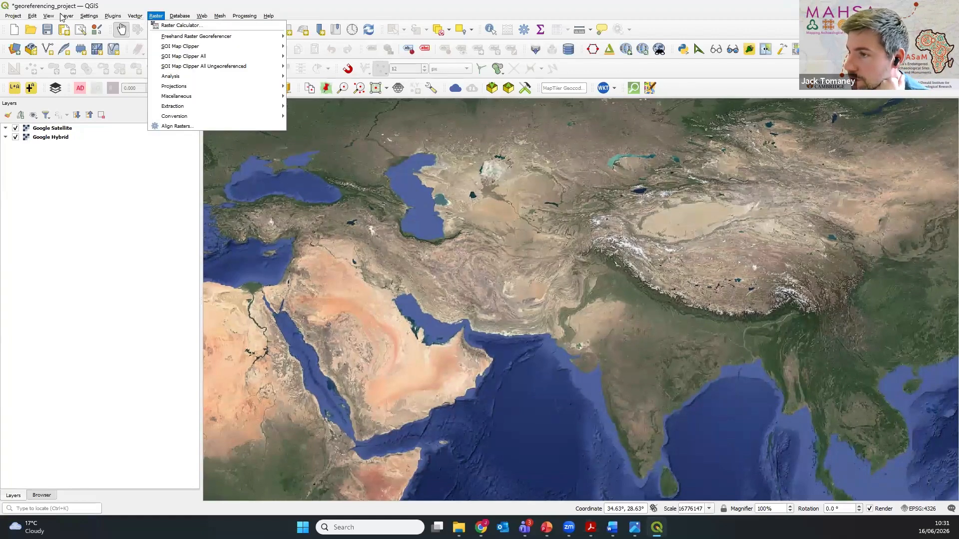
pyautogui.moveTo(64, 17)
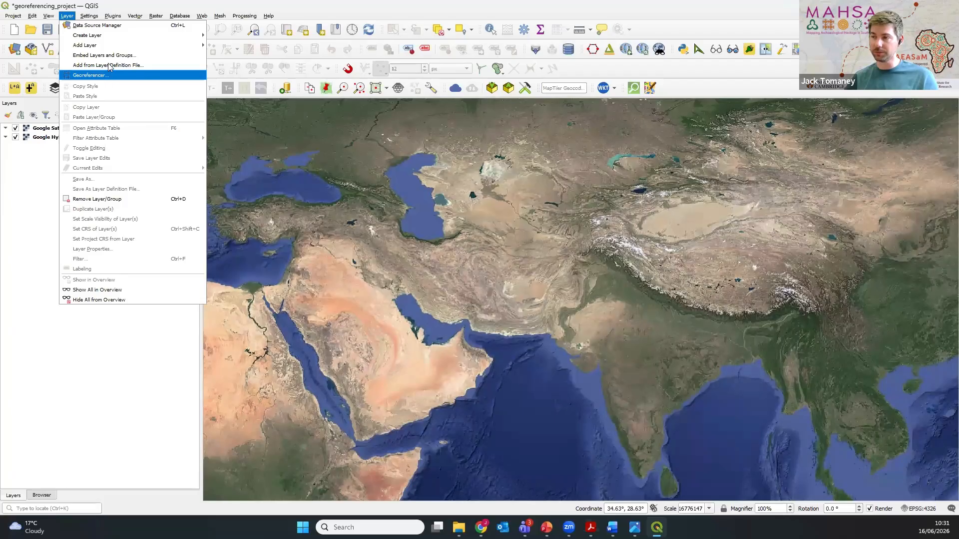
pyautogui.moveTo(156, 16)
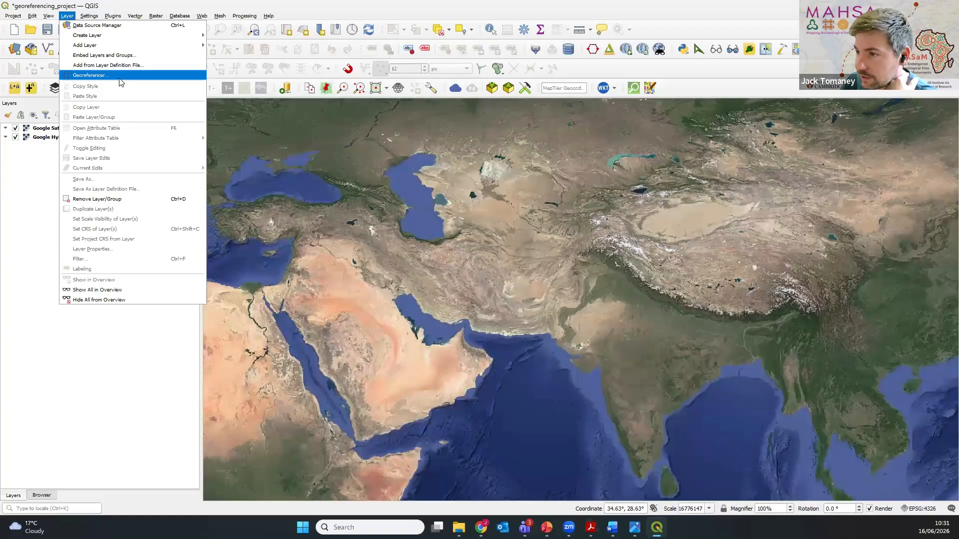
pyautogui.click(103, 76)
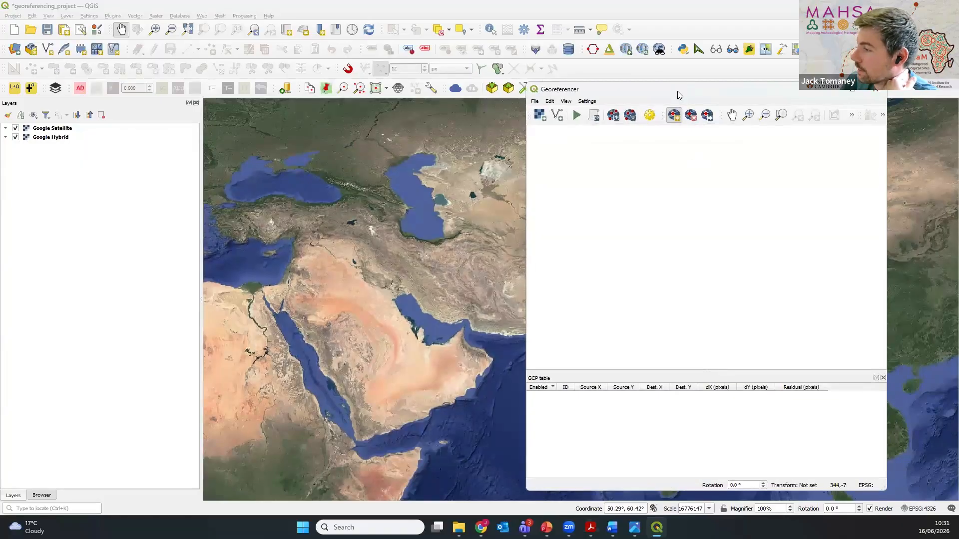
pyautogui.moveTo(679, 94); pyautogui.dragTo(420, 120)
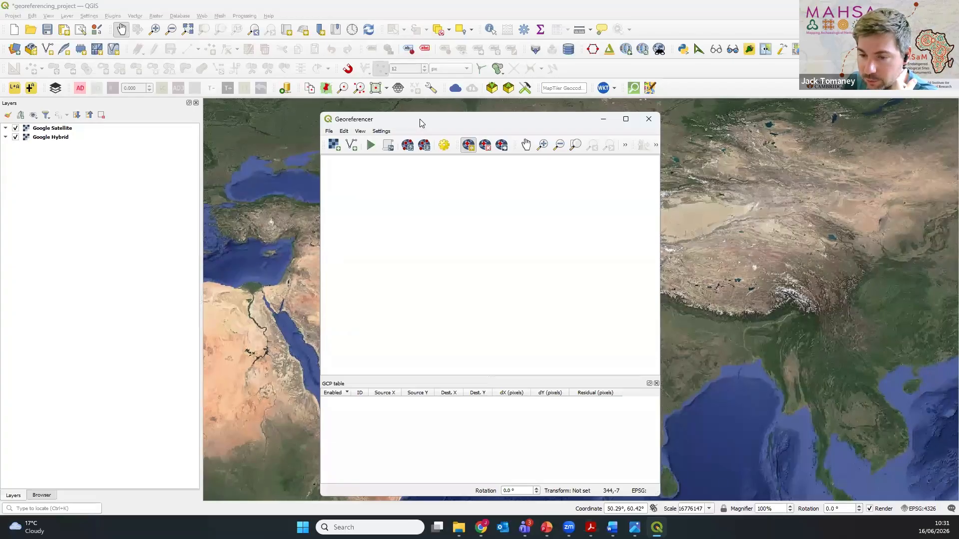
pyautogui.moveTo(420, 119); pyautogui.dragTo(415, 85)
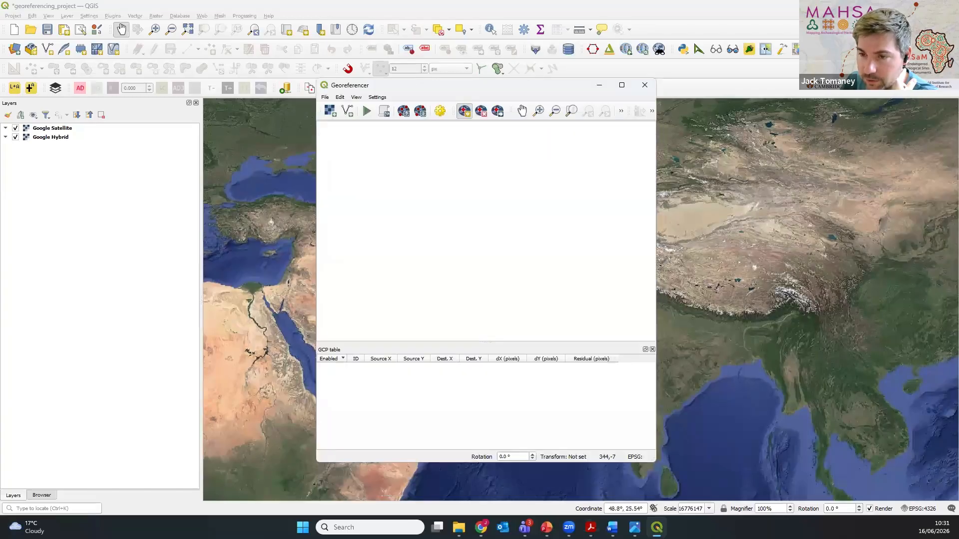
pyautogui.hotkey('alt', 'Tab')
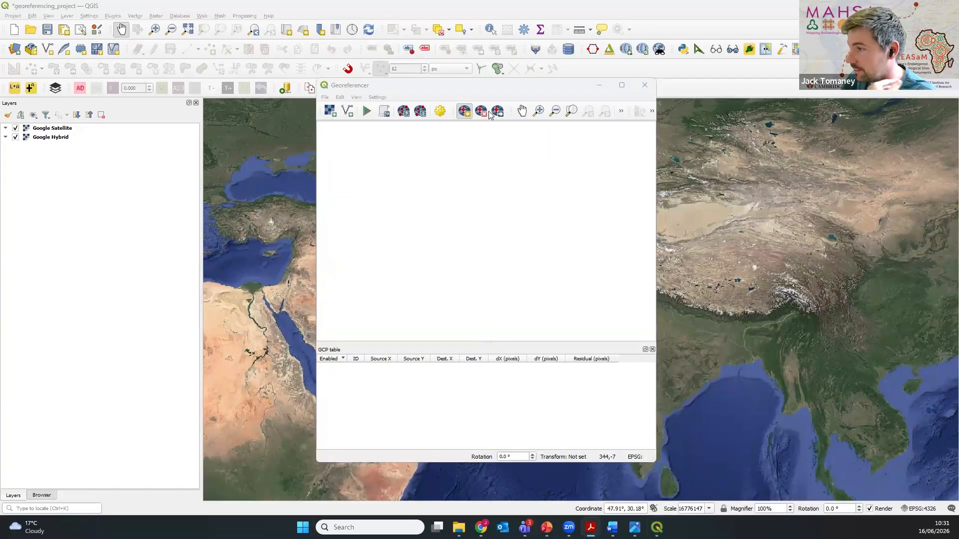
pyautogui.click(459, 84)
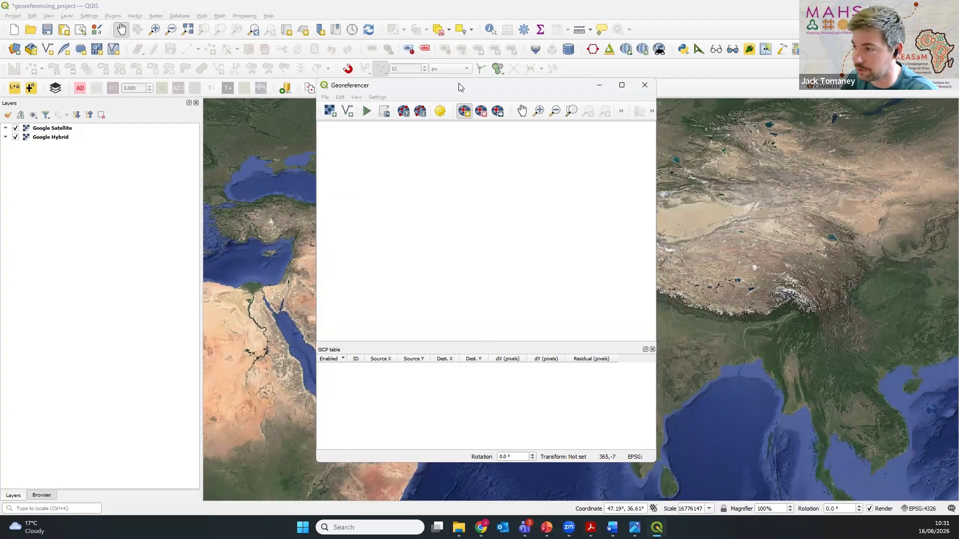
pyautogui.moveTo(458, 83); pyautogui.dragTo(437, 84)
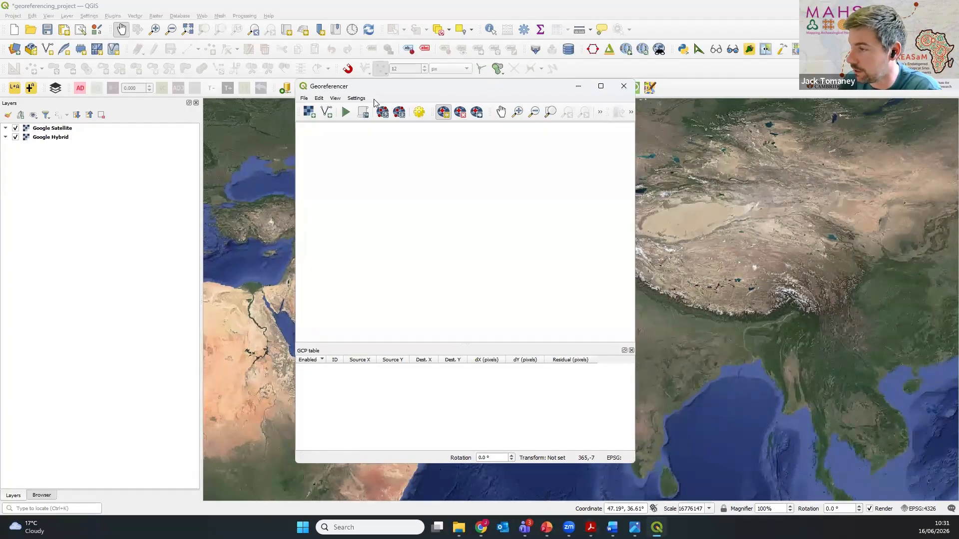
# Step: Configure the Georeferencer to show as a docked window and dock it side by side with the map canvas
pyautogui.click(357, 99)
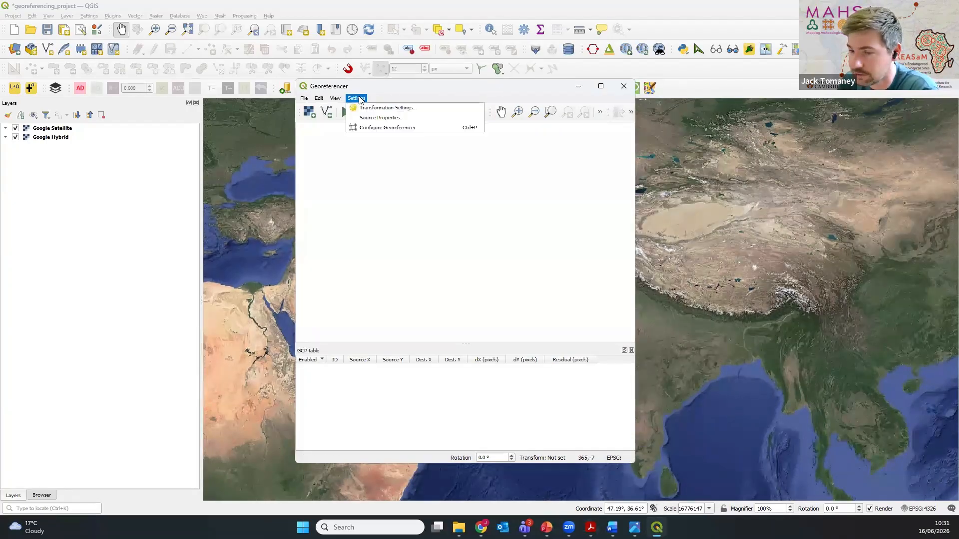
pyautogui.click(394, 129)
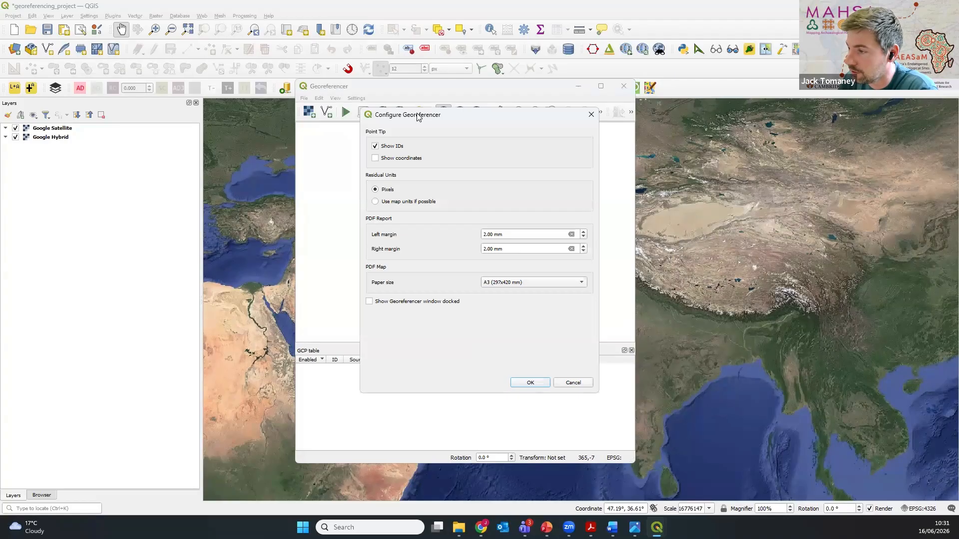
pyautogui.moveTo(419, 117); pyautogui.dragTo(377, 91)
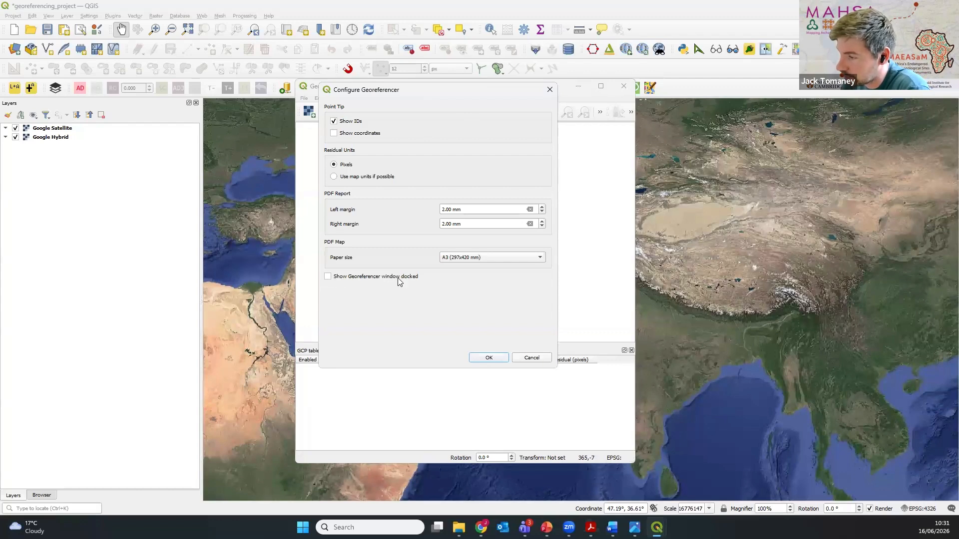
pyautogui.click(328, 277)
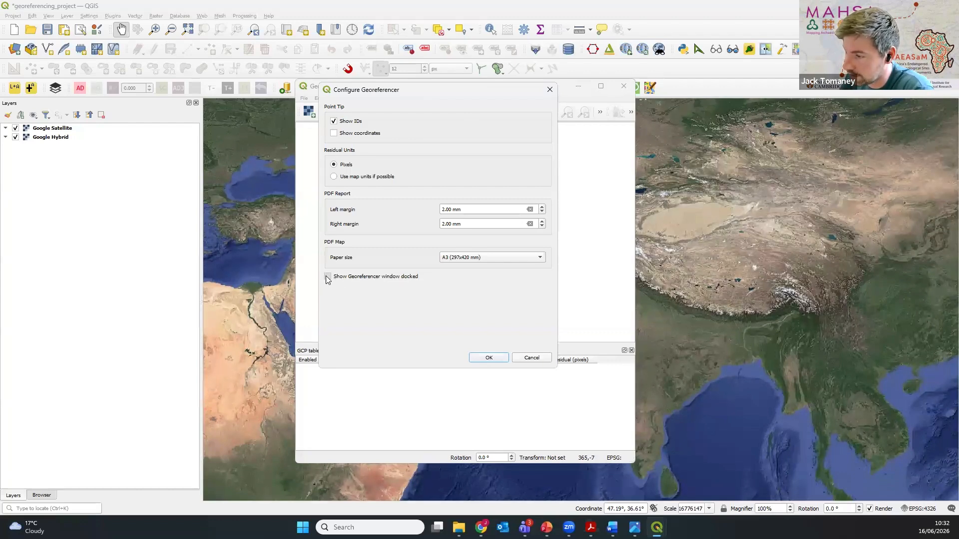
pyautogui.click(489, 357)
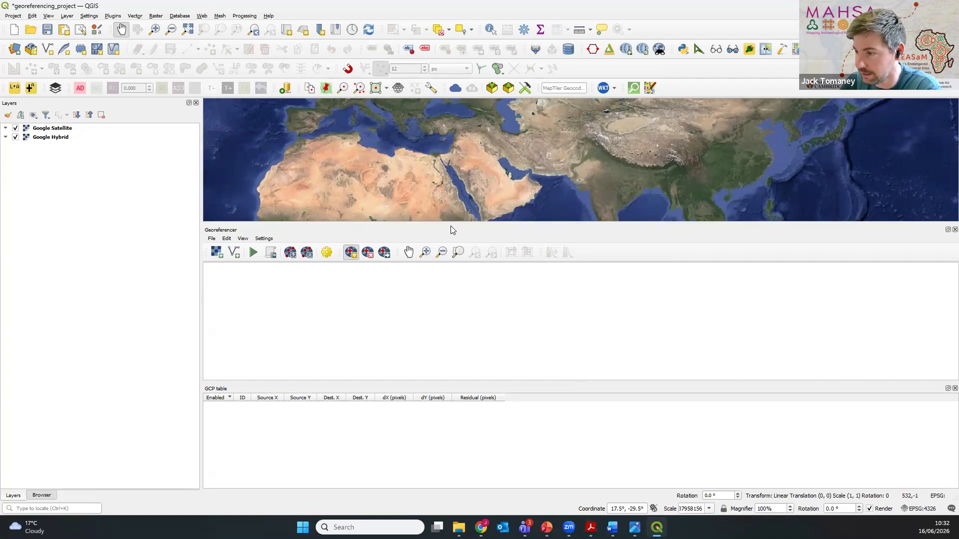
pyautogui.moveTo(451, 229); pyautogui.dragTo(936, 220)
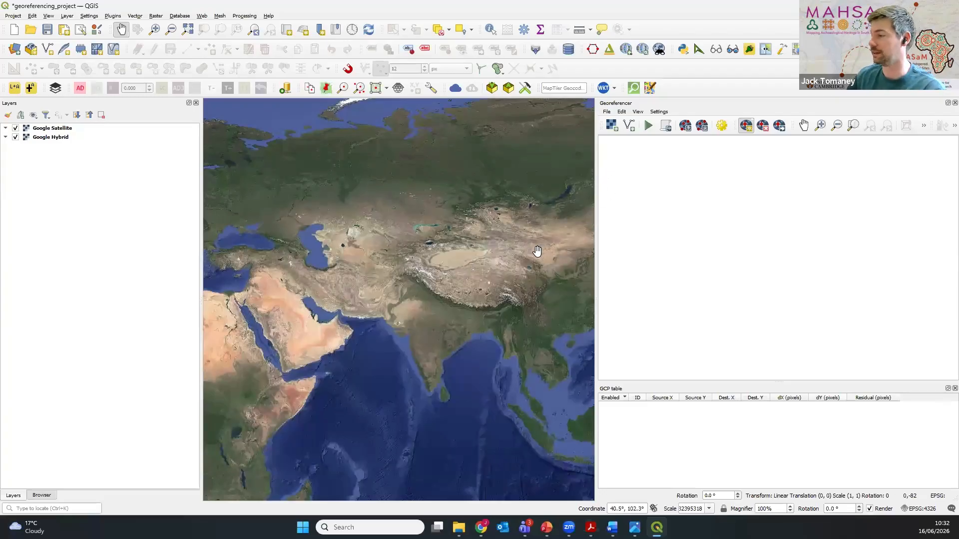
pyautogui.moveTo(488, 302); pyautogui.dragTo(411, 273)
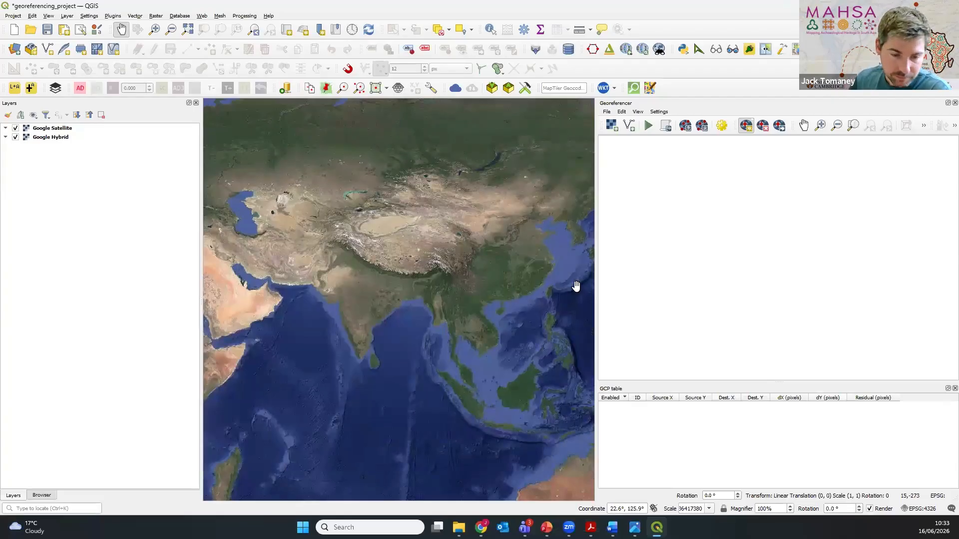
pyautogui.hotkey('alt', 'Tab')
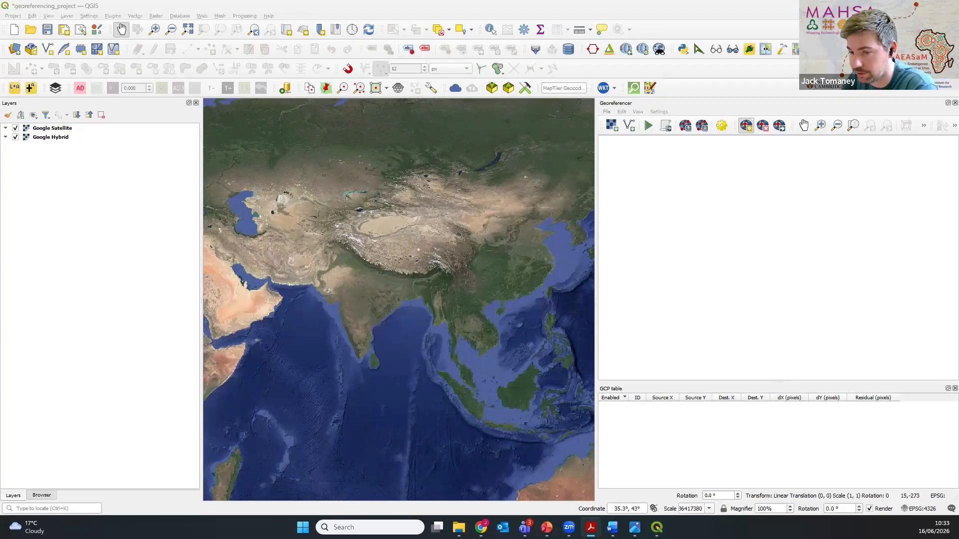
pyautogui.click(769, 103)
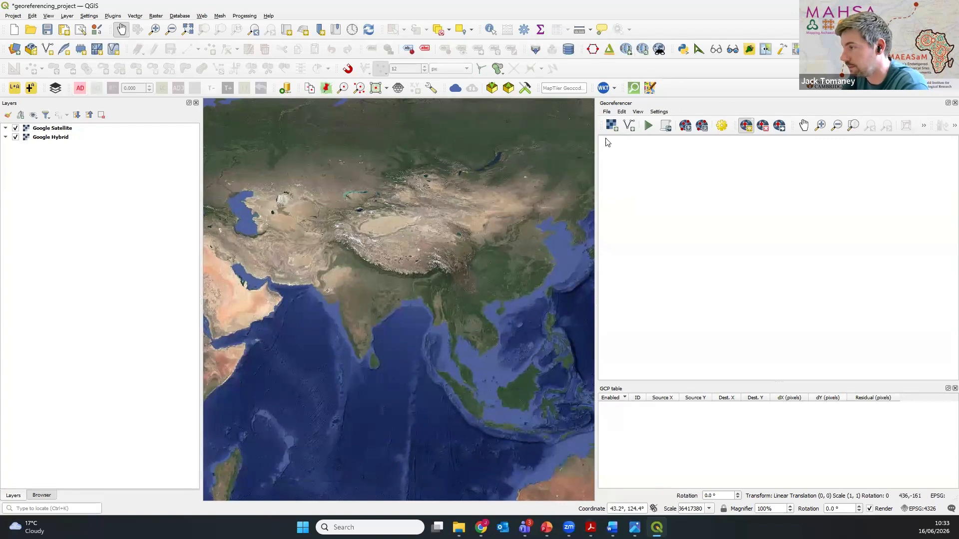
pyautogui.click(608, 112)
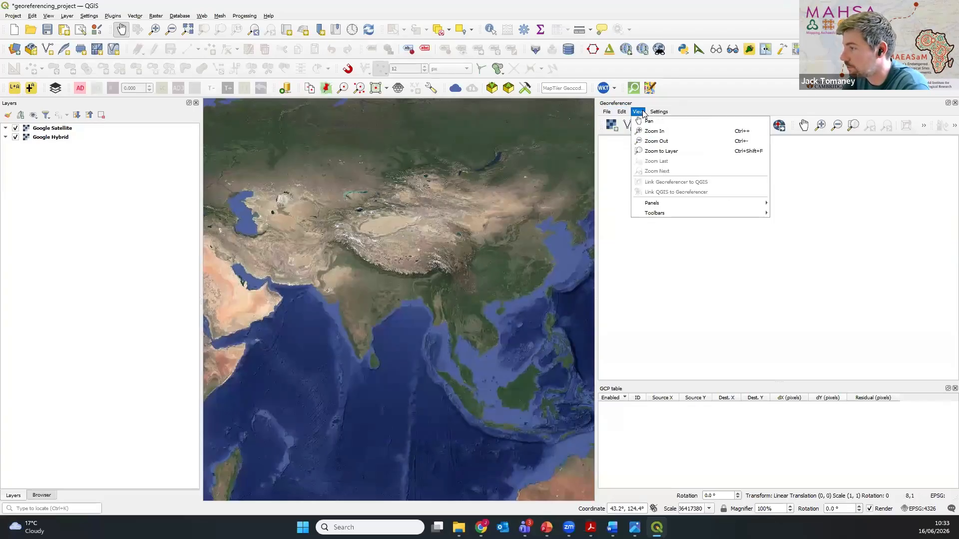
pyautogui.click(643, 112)
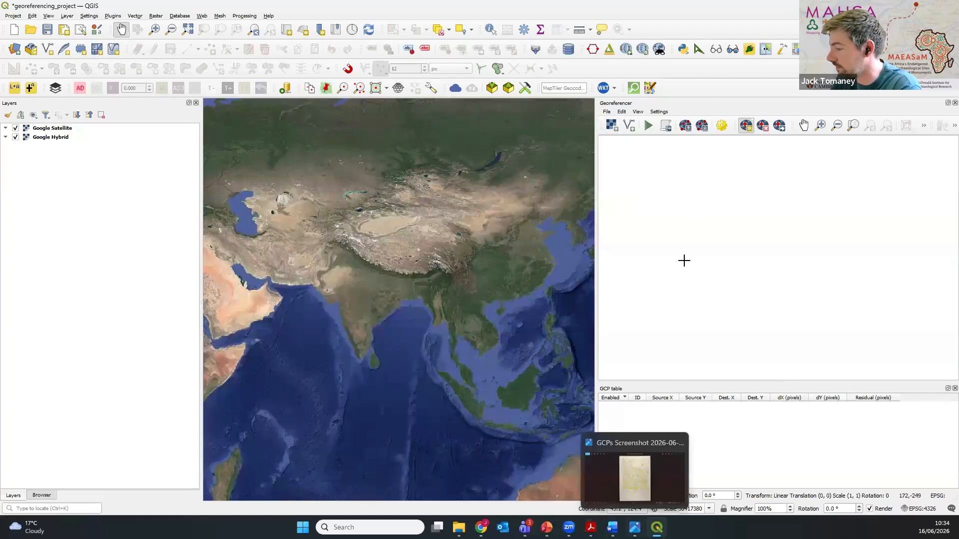
# Step: Load No__39_O-10_1934_Demo.tif from the georeferencing_project folder into the Georeferencer as the raster to georeference
pyautogui.click(612, 125)
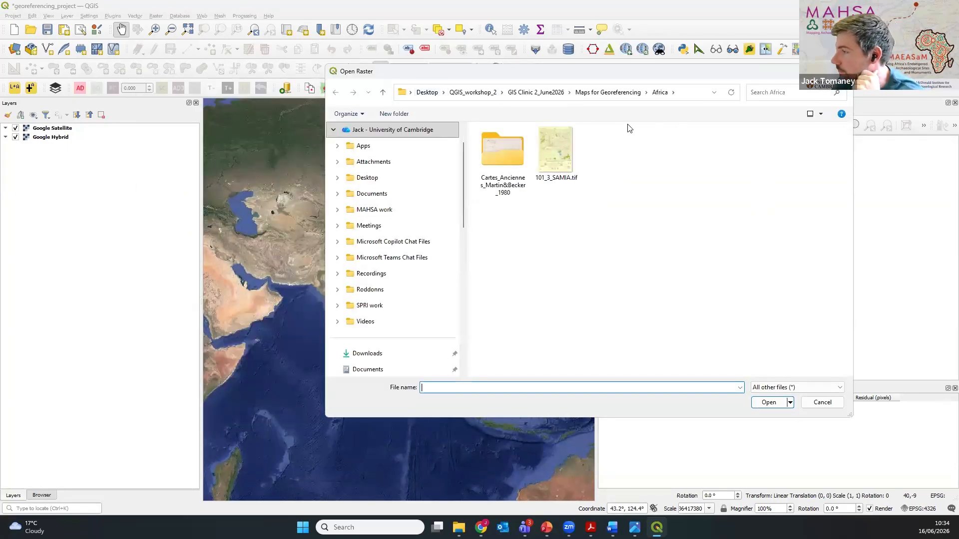
pyautogui.click(545, 95)
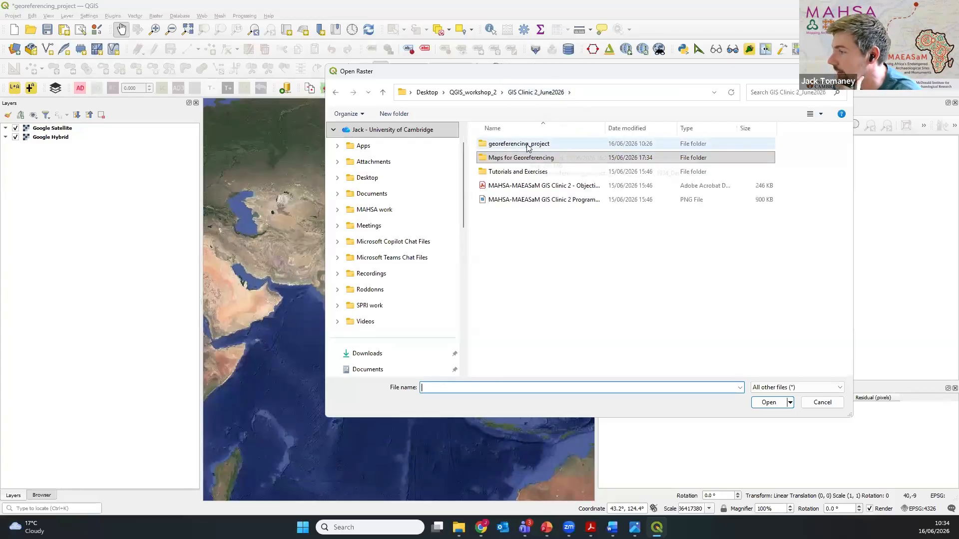
pyautogui.click(528, 145)
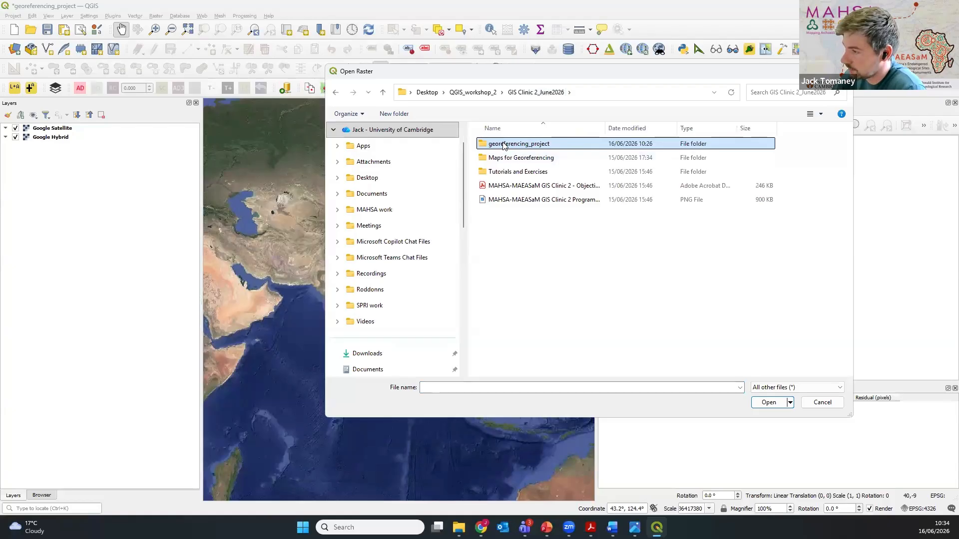
pyautogui.doubleClick(564, 145)
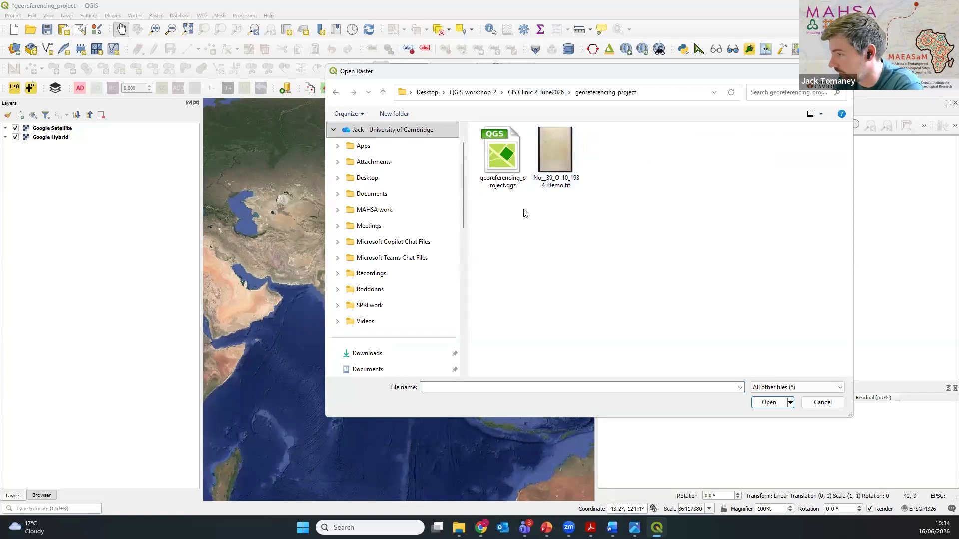
pyautogui.click(565, 153)
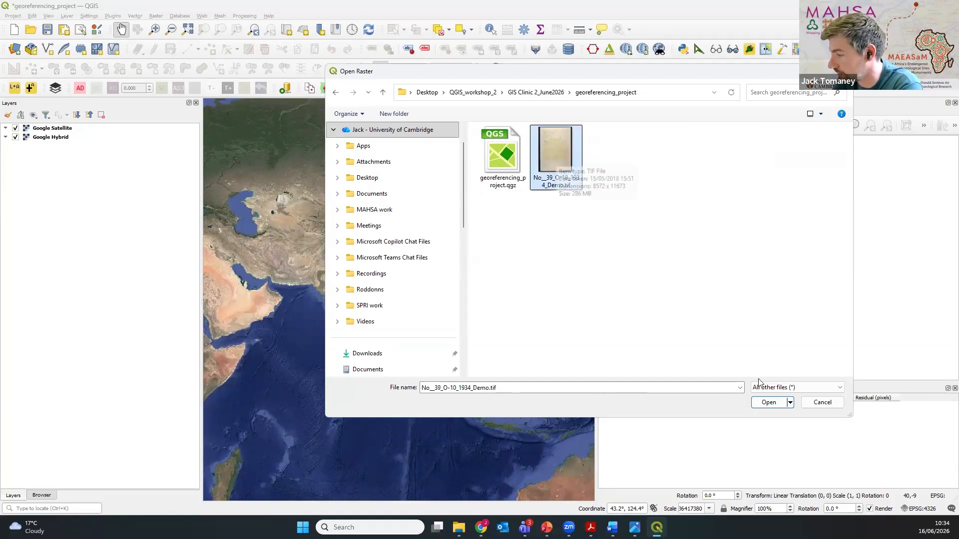
pyautogui.click(769, 402)
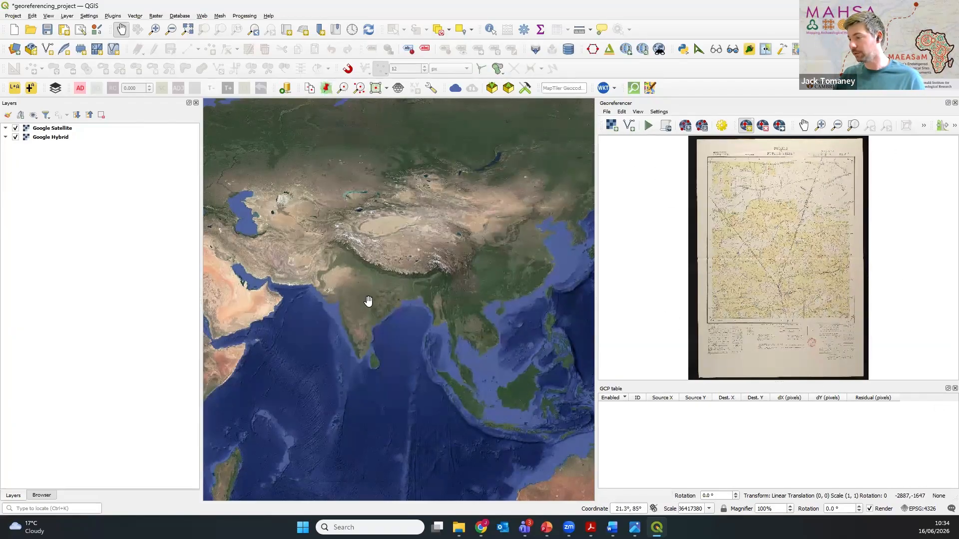
pyautogui.scroll(2, 343, 315)
pyautogui.moveTo(426, 298); pyautogui.dragTo(382, 276)
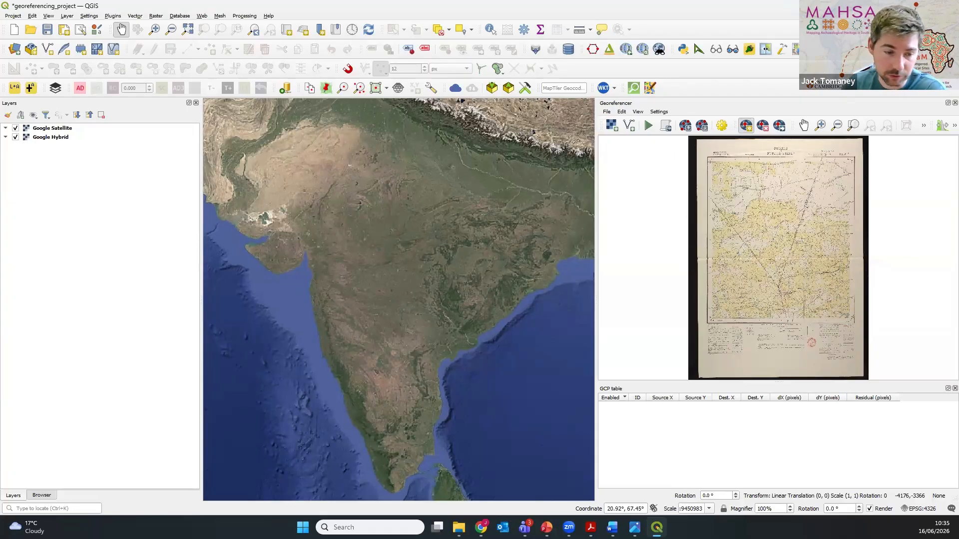
pyautogui.hotkey('alt', 'Tab')
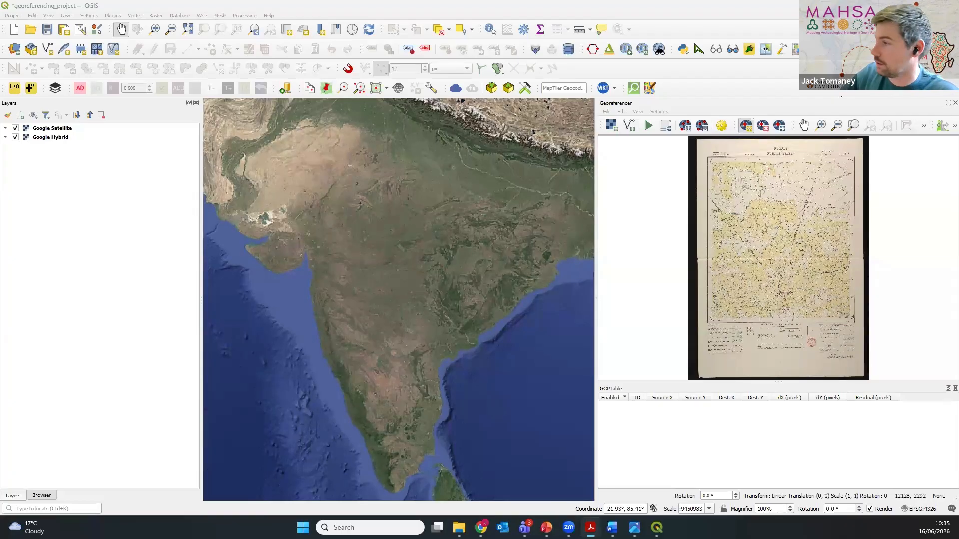
pyautogui.click(722, 127)
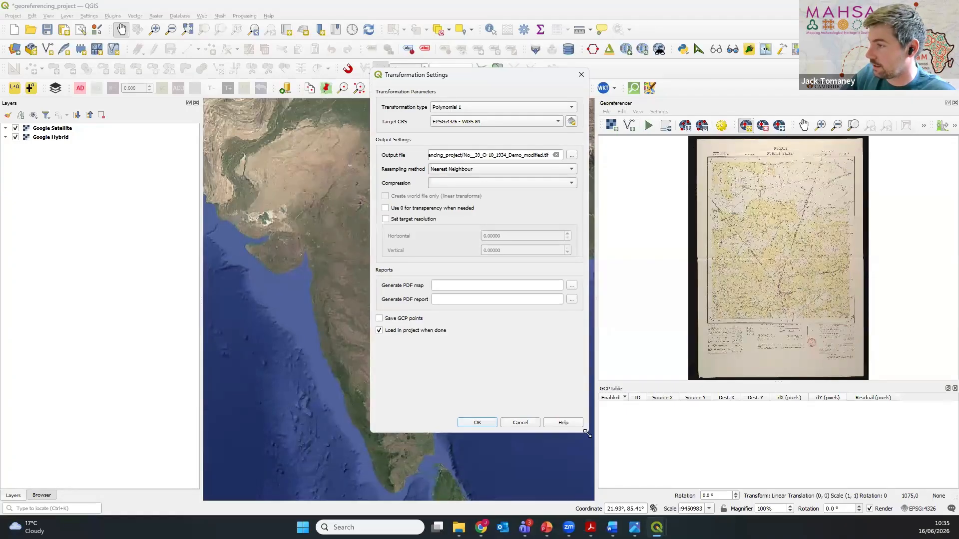
pyautogui.moveTo(587, 434); pyautogui.dragTo(605, 395)
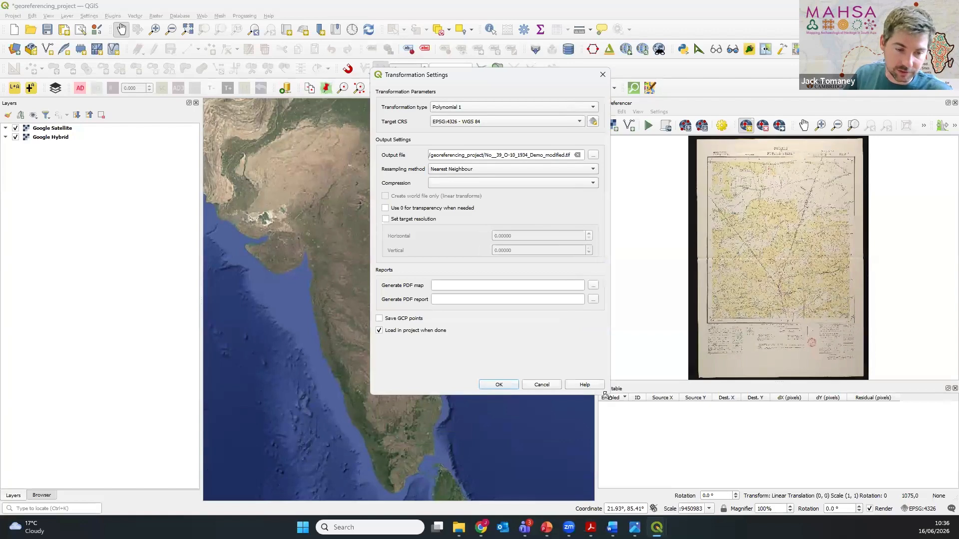
pyautogui.click(603, 74)
# Step: Open the Georeferencer's transformation settings and choose Polynomial 1 as the transformation type
pyautogui.click(659, 112)
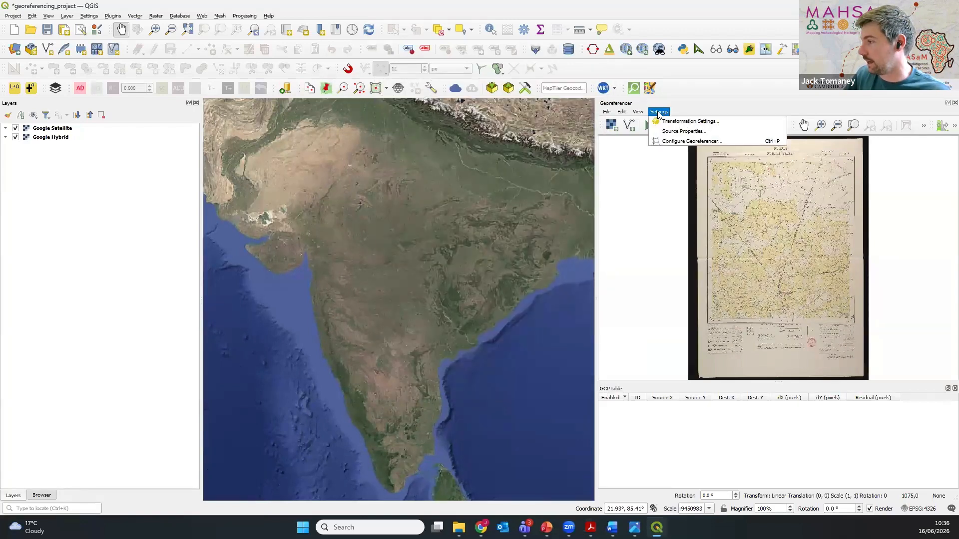
pyautogui.click(689, 121)
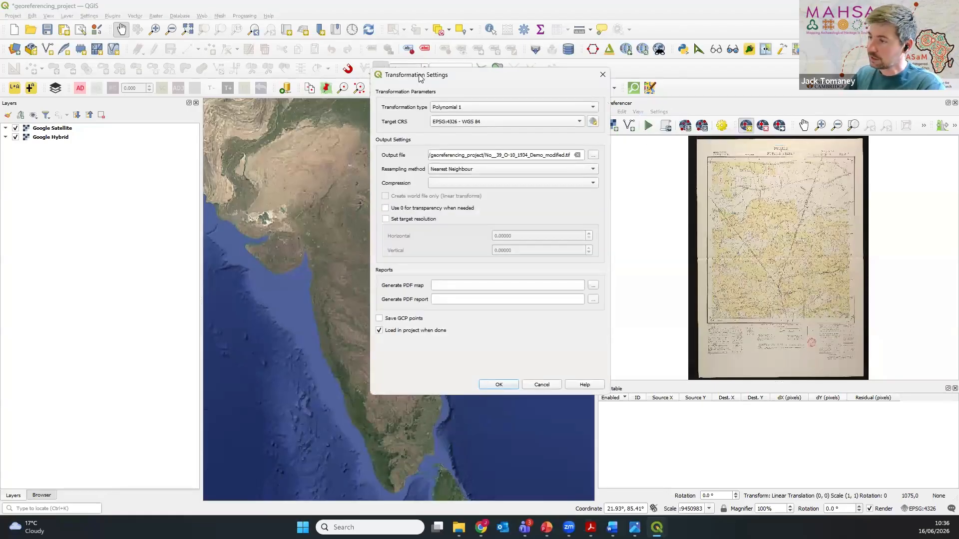
pyautogui.moveTo(421, 77); pyautogui.dragTo(368, 122)
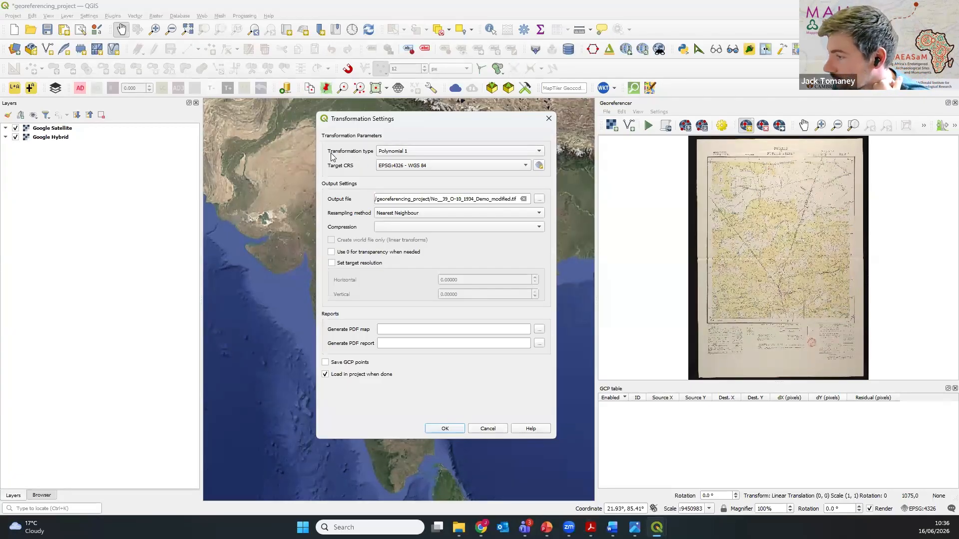
pyautogui.click(406, 156)
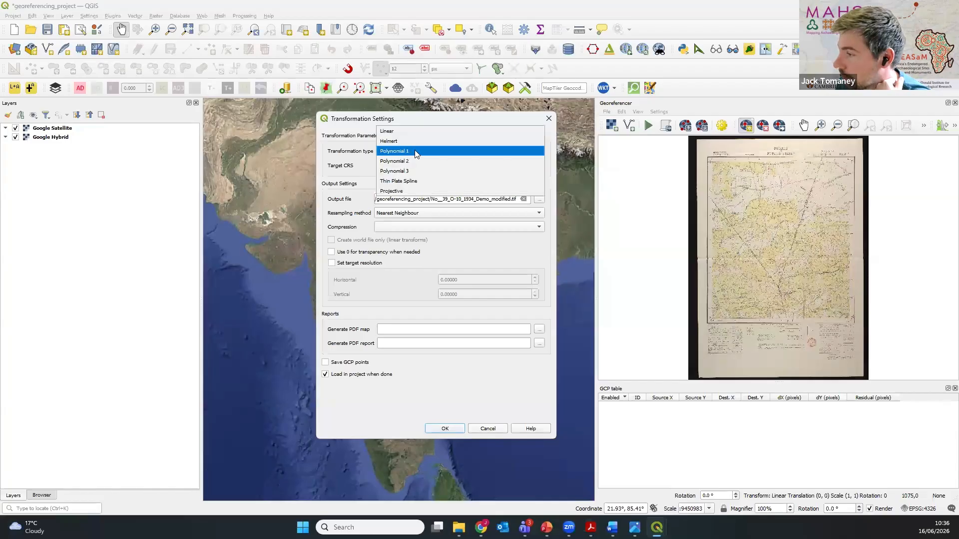
pyautogui.click(415, 153)
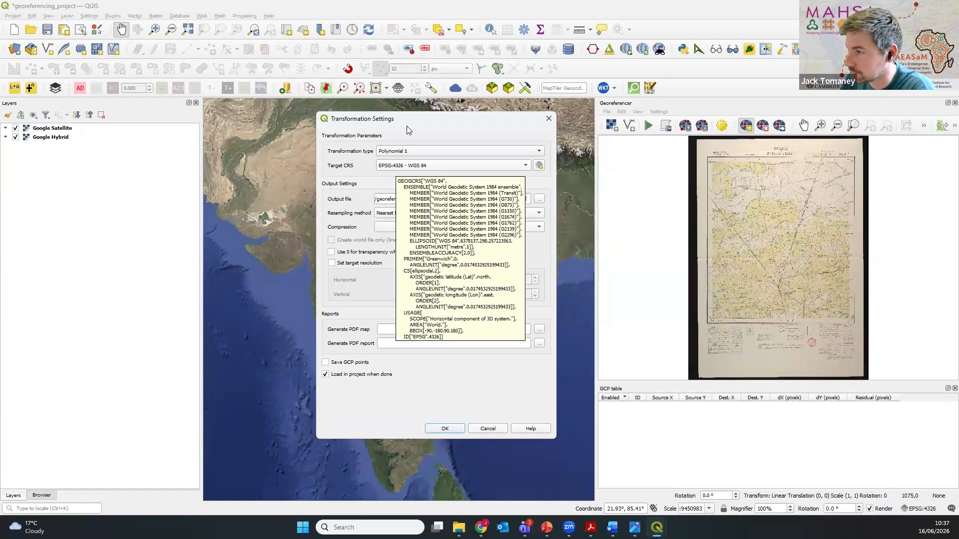
pyautogui.moveTo(407, 122); pyautogui.dragTo(407, 116)
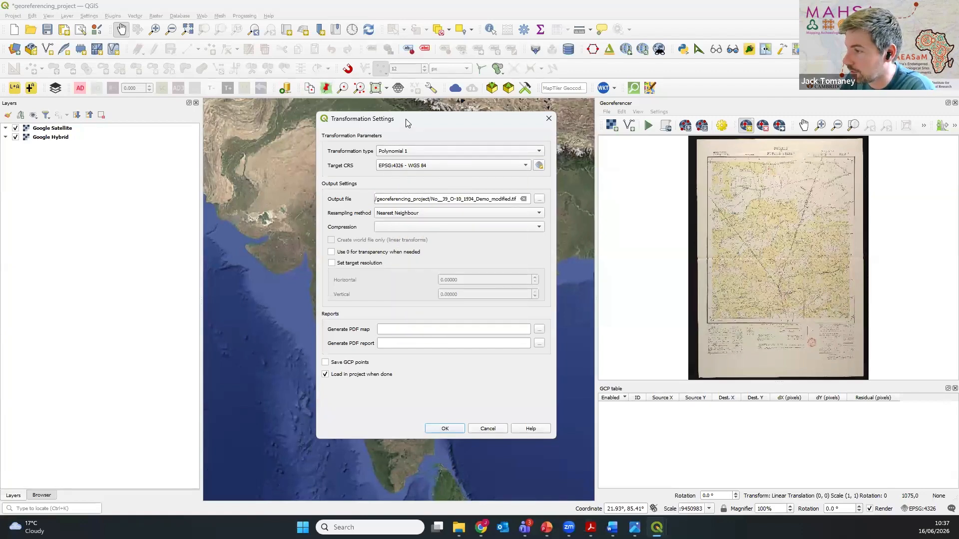
# Step: Name the output file No__39_O-10_1934_Demo_corners.tif in the georeferencing_project folder, enable saving GCP points and apply the transformation settings
pyautogui.click(541, 193)
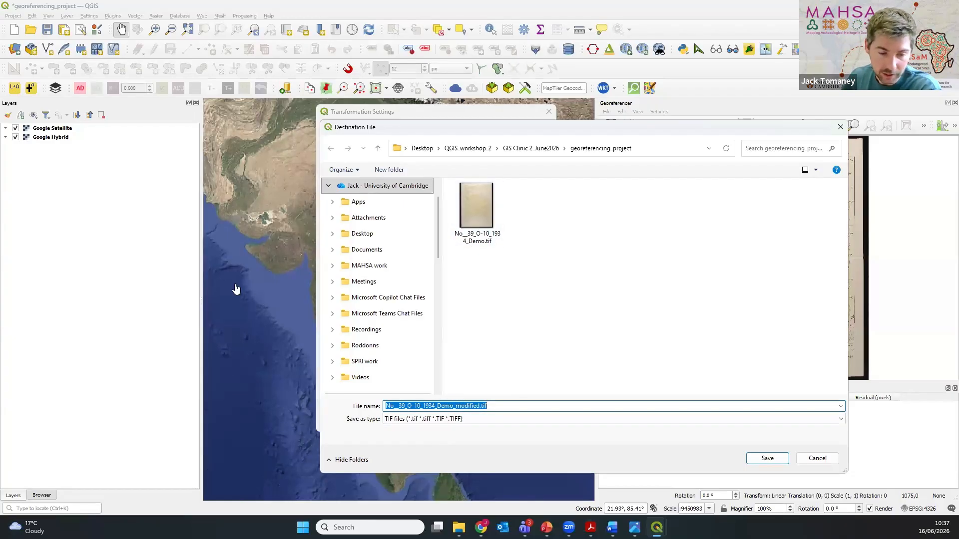
pyautogui.click(469, 405)
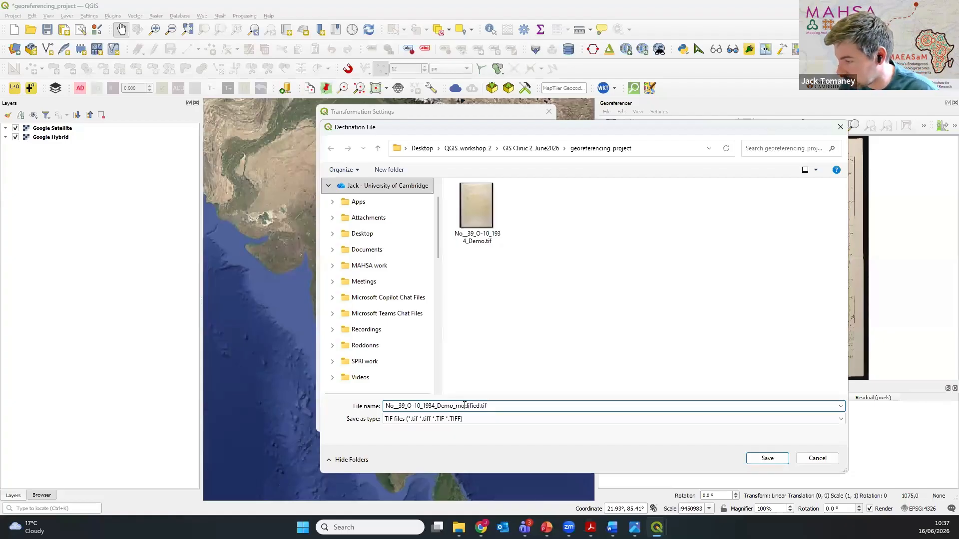
pyautogui.moveTo(456, 406); pyautogui.dragTo(480, 405)
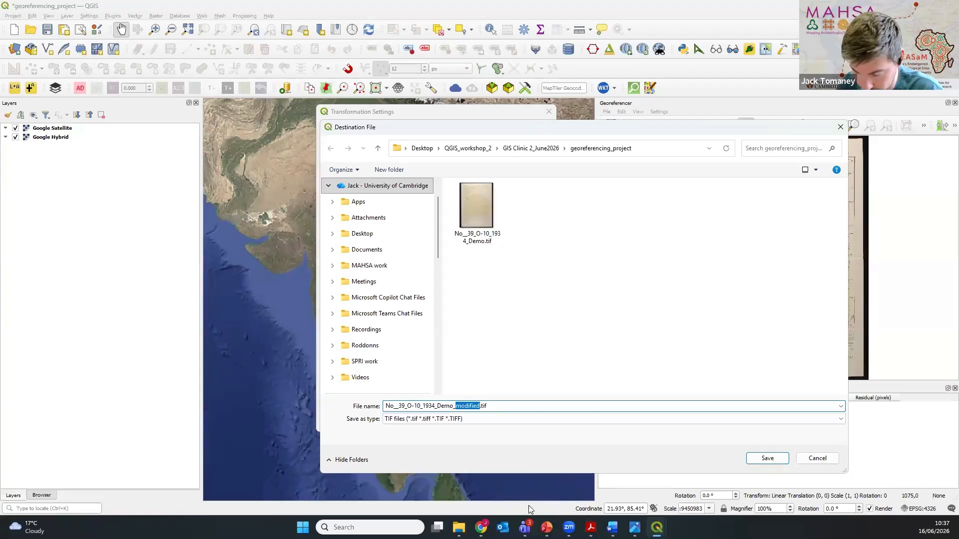
pyautogui.write('corners')
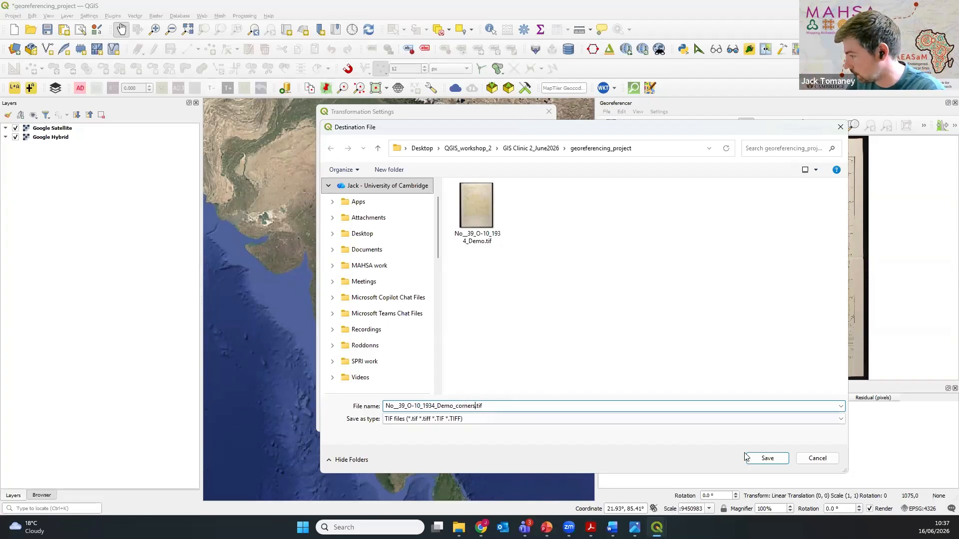
pyautogui.click(766, 459)
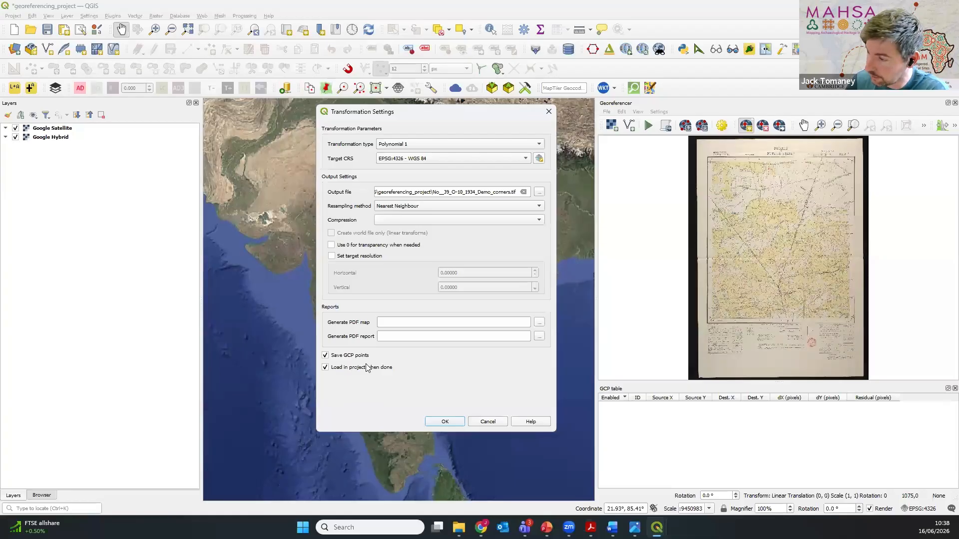
pyautogui.click(443, 422)
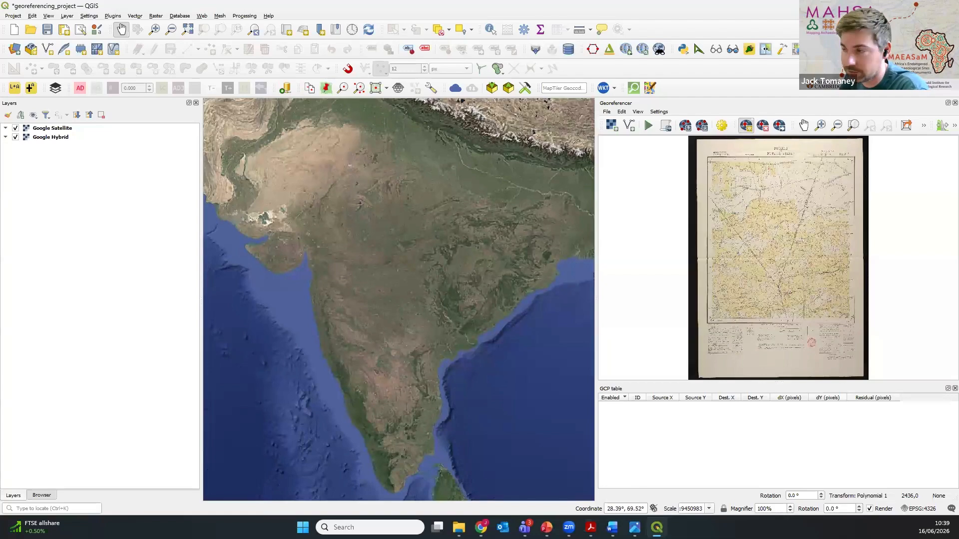
# Step: Switch to the PDF tutorial in Adobe Acrobat to check its instructions for adding corner points, and return to QGIS
pyautogui.moveTo(621, 0); pyautogui.dragTo(621, 2)
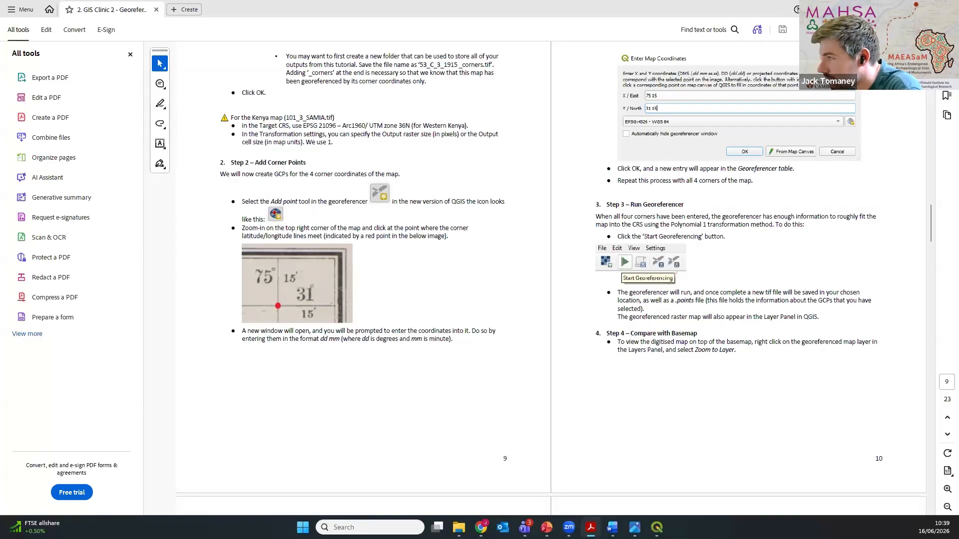
pyautogui.hotkey('alt', 'Tab')
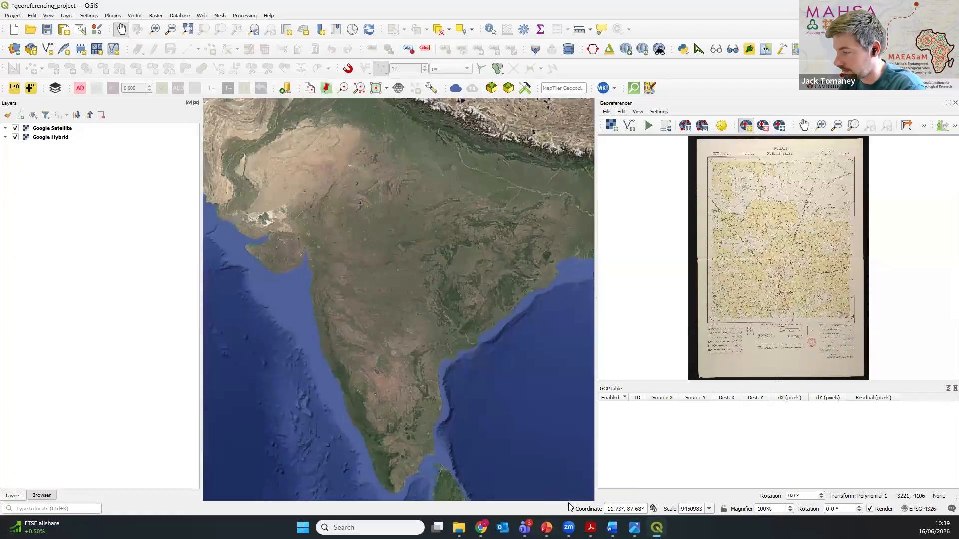
pyautogui.click(591, 527)
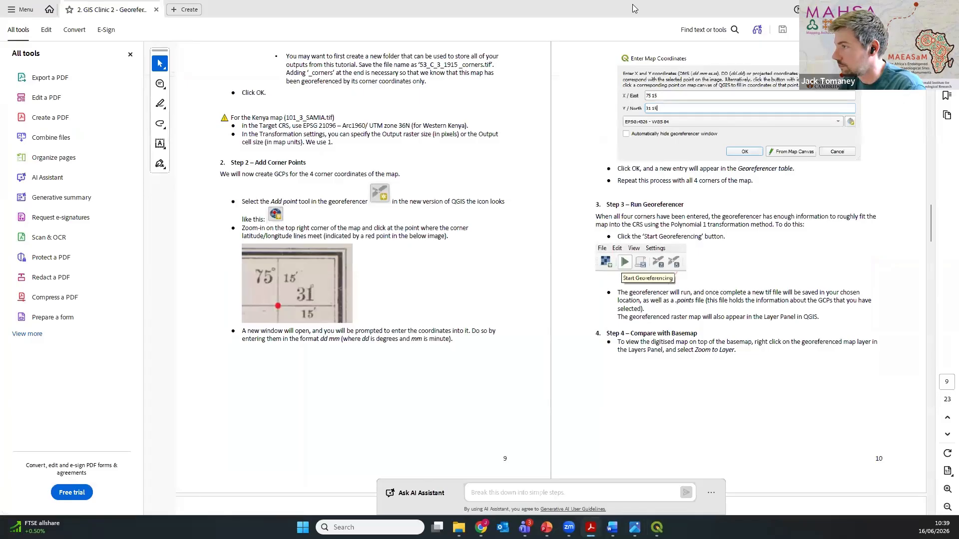
pyautogui.moveTo(633, 5)
pyautogui.mouseDown()
pyautogui.moveTo(632, 20)
pyautogui.moveTo(632, 0)
pyautogui.mouseUp()
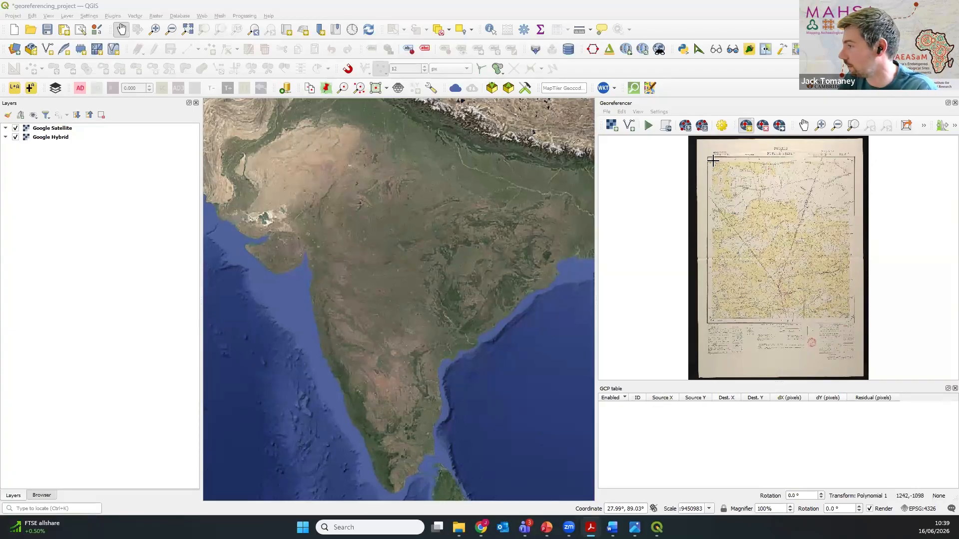
# Step: Place a control point at the scan's northwest corner, exactly where the 71°30′ and 29°45′ grid lines meet
pyautogui.scroll(2, 707, 165)
pyautogui.scroll(5, 707, 165)
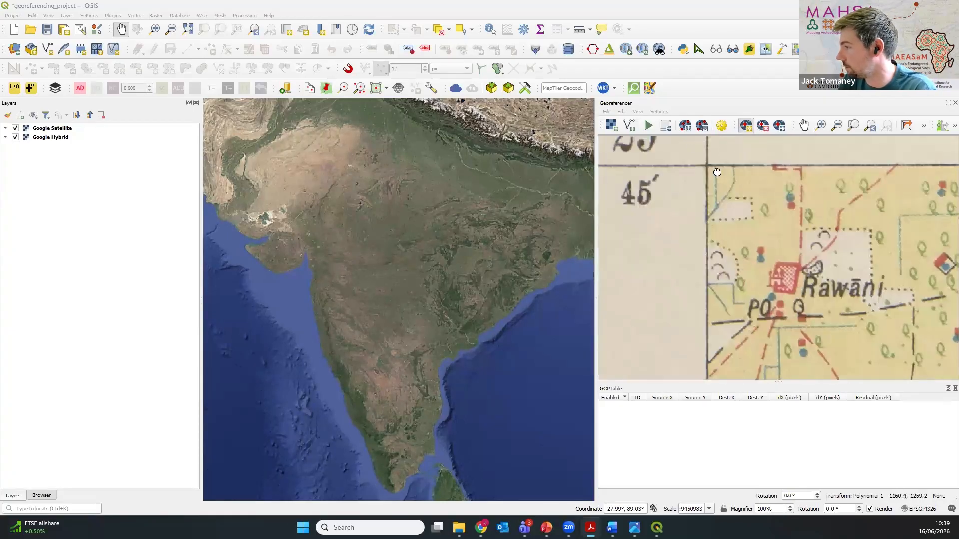
pyautogui.moveTo(728, 224); pyautogui.dragTo(771, 389)
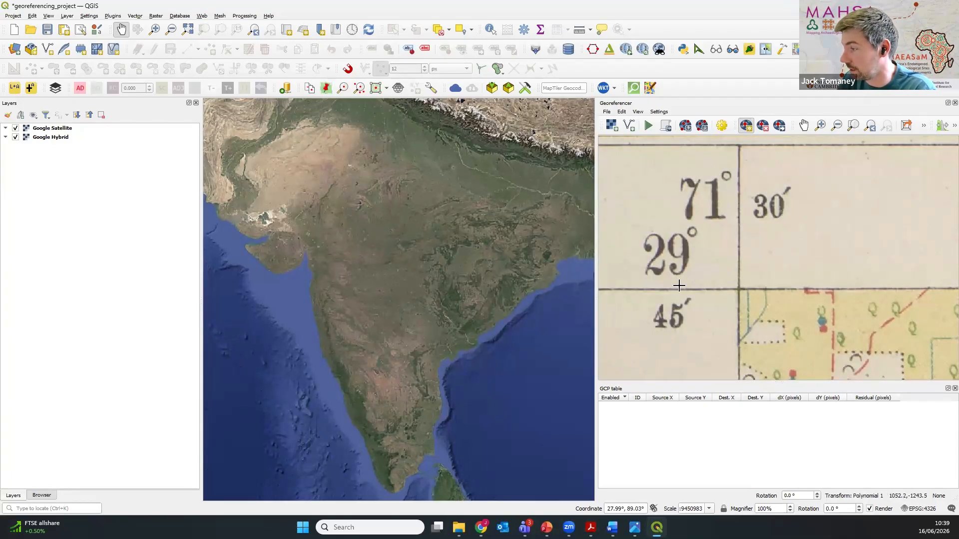
pyautogui.scroll(-1, 733, 262)
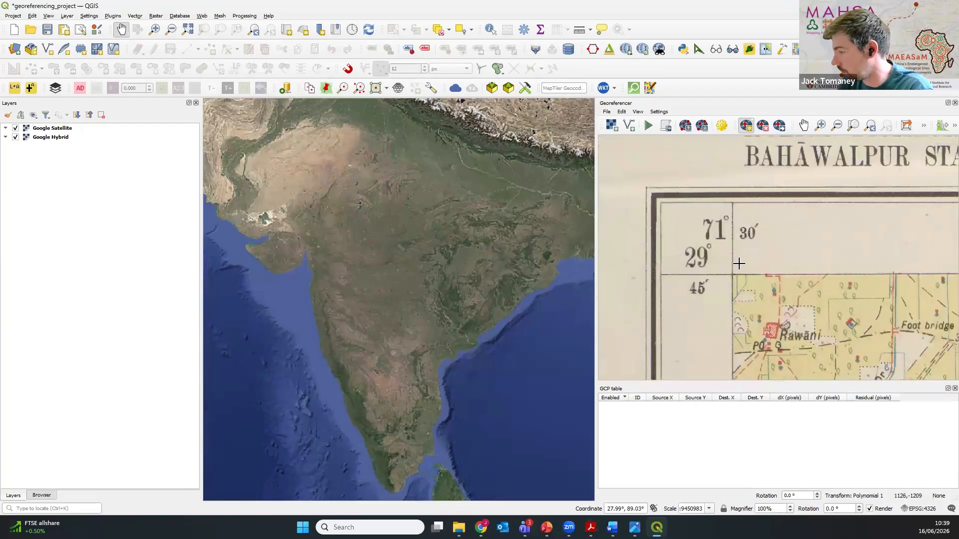
pyautogui.scroll(1, 730, 271)
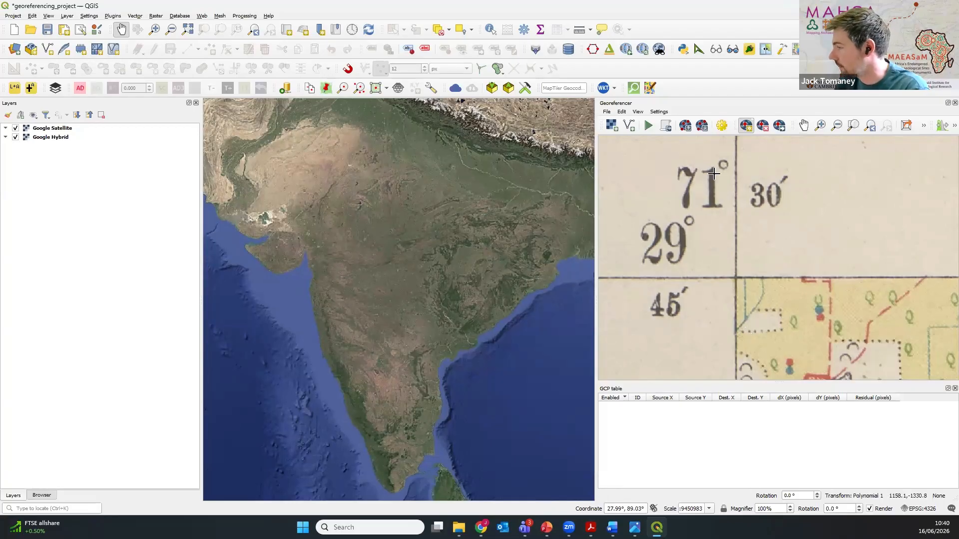
pyautogui.click(735, 278)
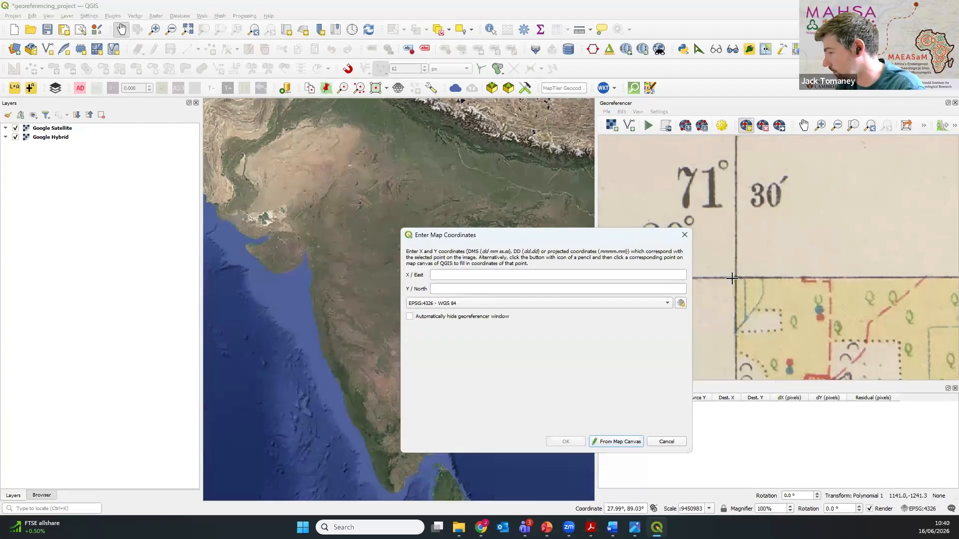
# Step: Assign the map coordinates X 71 30 and Y 29 45 in EPSG:4326 to the northwest corner control point
pyautogui.moveTo(492, 236); pyautogui.dragTo(445, 169)
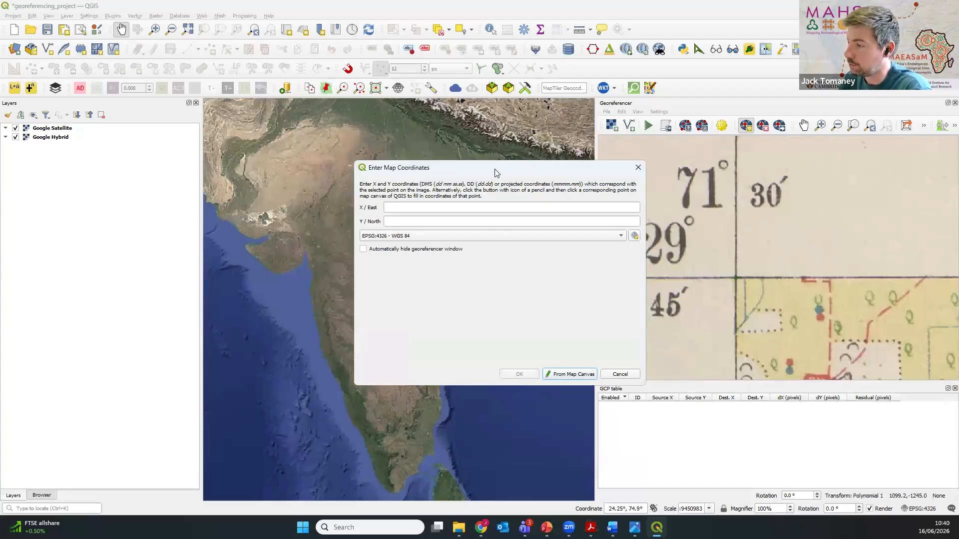
pyautogui.moveTo(496, 172); pyautogui.dragTo(377, 154)
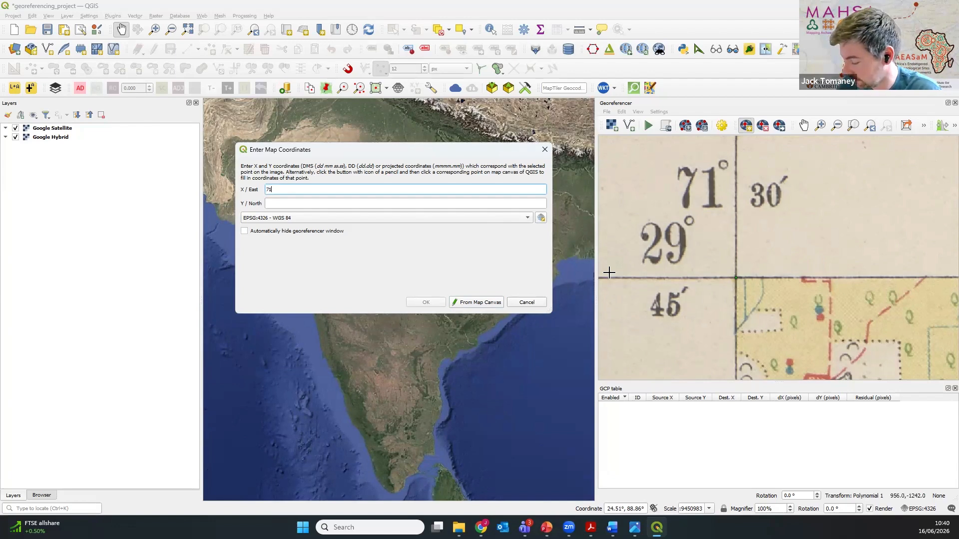
pyautogui.write('30')
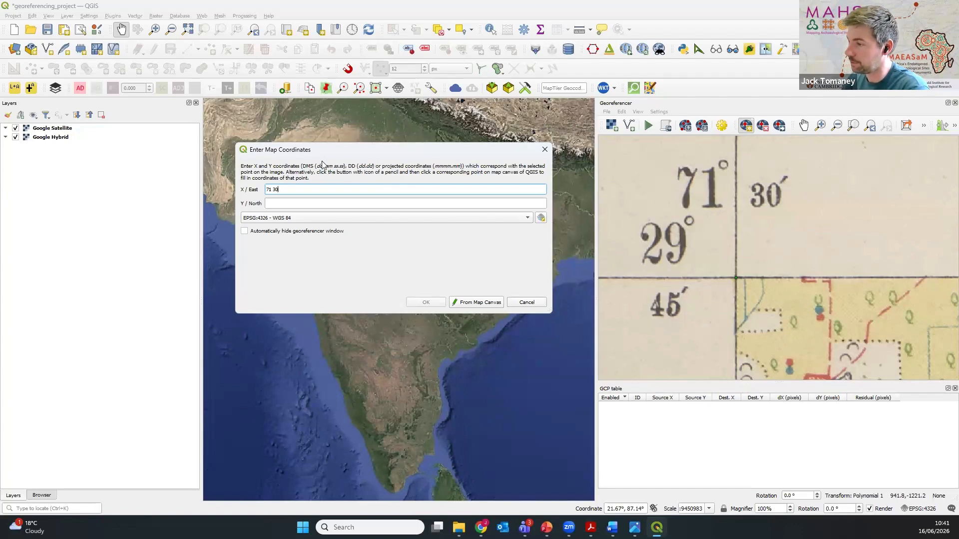
pyautogui.click(279, 204)
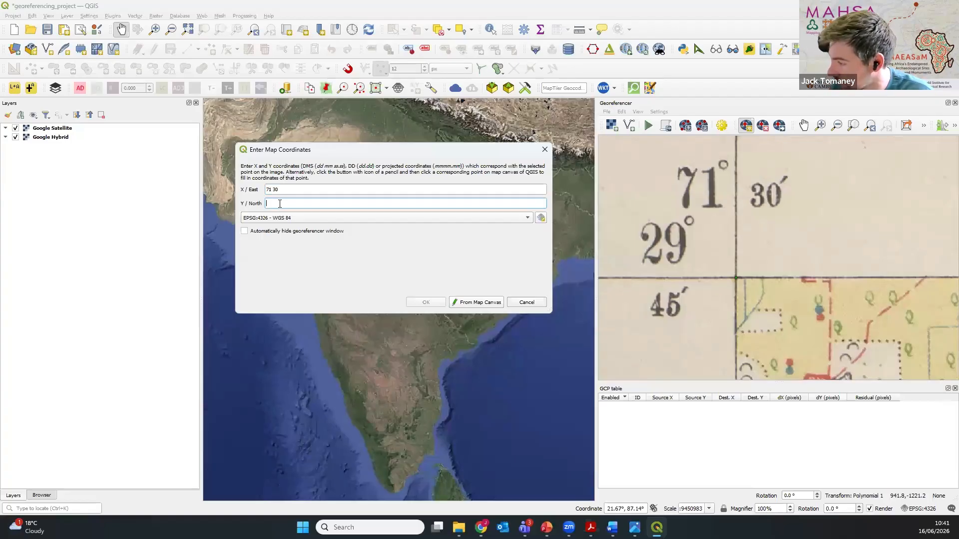
pyautogui.write('29 45')
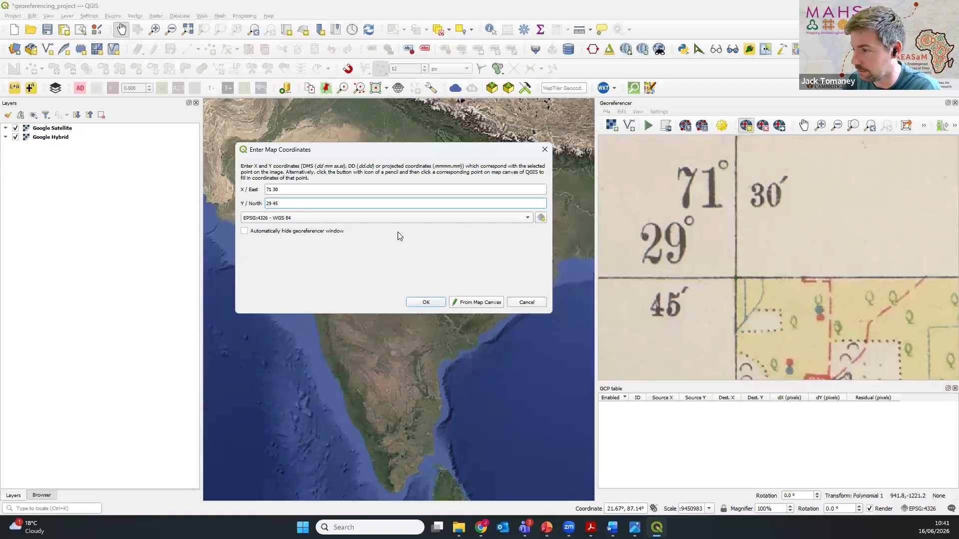
pyautogui.click(422, 303)
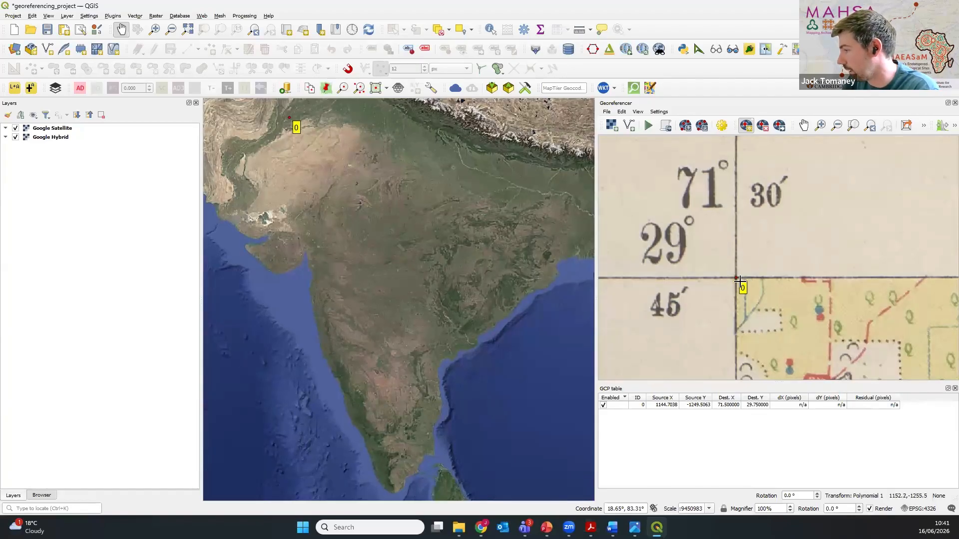
pyautogui.scroll(1, 280, 109)
pyautogui.scroll(1, 281, 109)
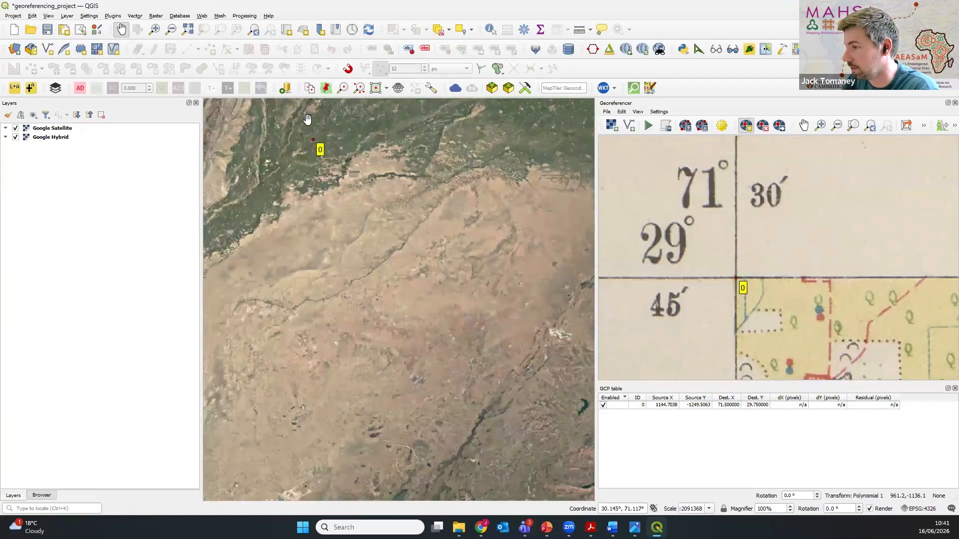
pyautogui.moveTo(376, 204); pyautogui.dragTo(428, 244)
pyautogui.scroll(2, 357, 248)
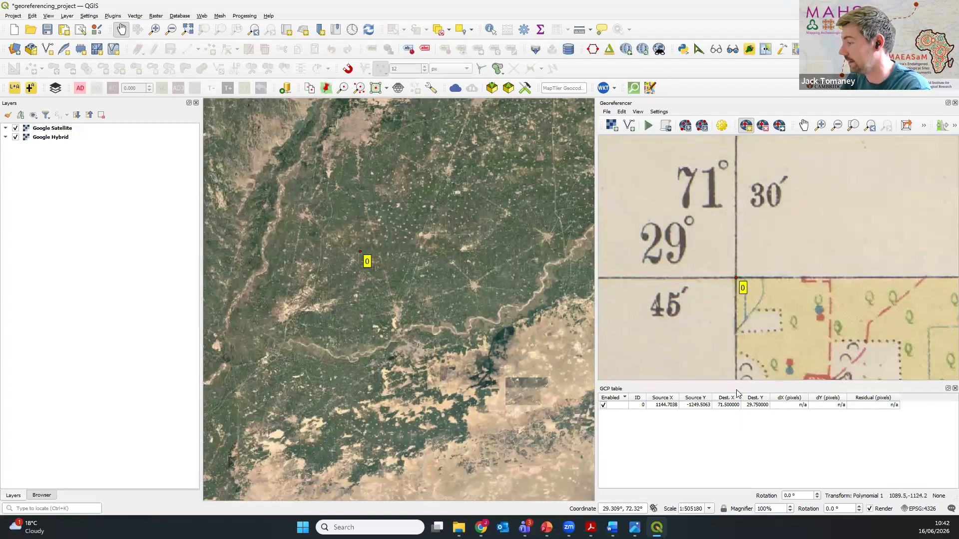
# Step: Add a control point at the scan's northeast grid corner with coordinates X 71 45 and Y 29 45
pyautogui.scroll(-5, 699, 265)
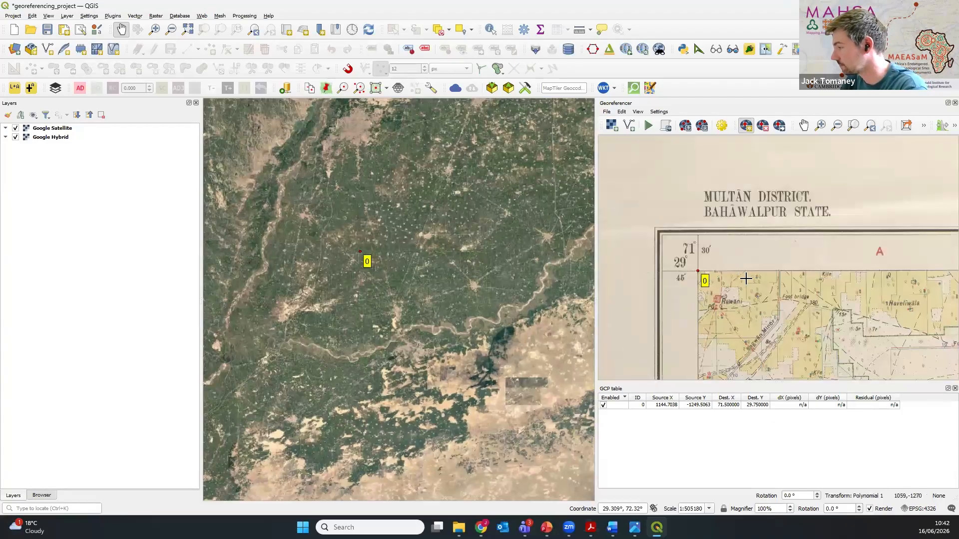
pyautogui.moveTo(817, 283); pyautogui.dragTo(584, 269)
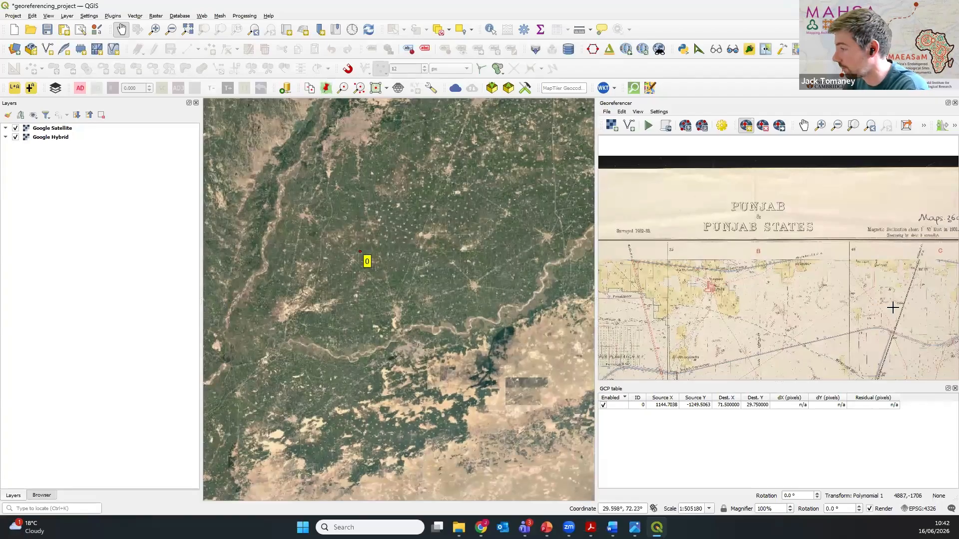
pyautogui.scroll(-3, 788, 313)
pyautogui.scroll(5, 779, 264)
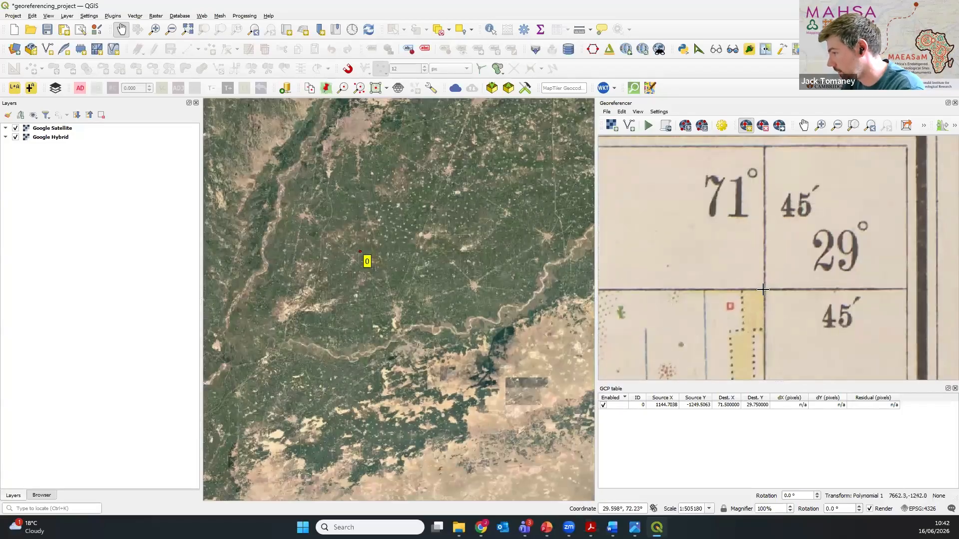
pyautogui.click(763, 289)
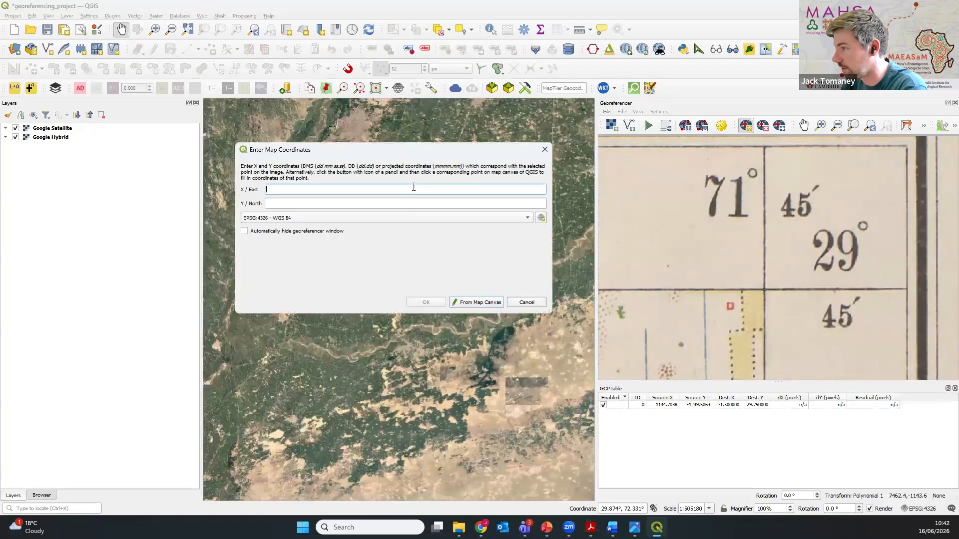
pyautogui.write('71 4')
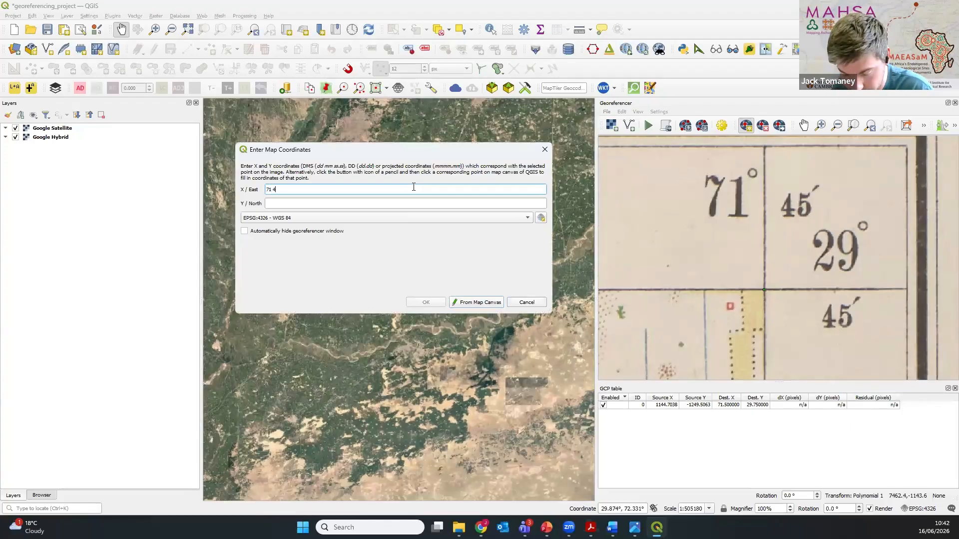
pyautogui.write('5')
pyautogui.press('Tab')
pyautogui.write('29')
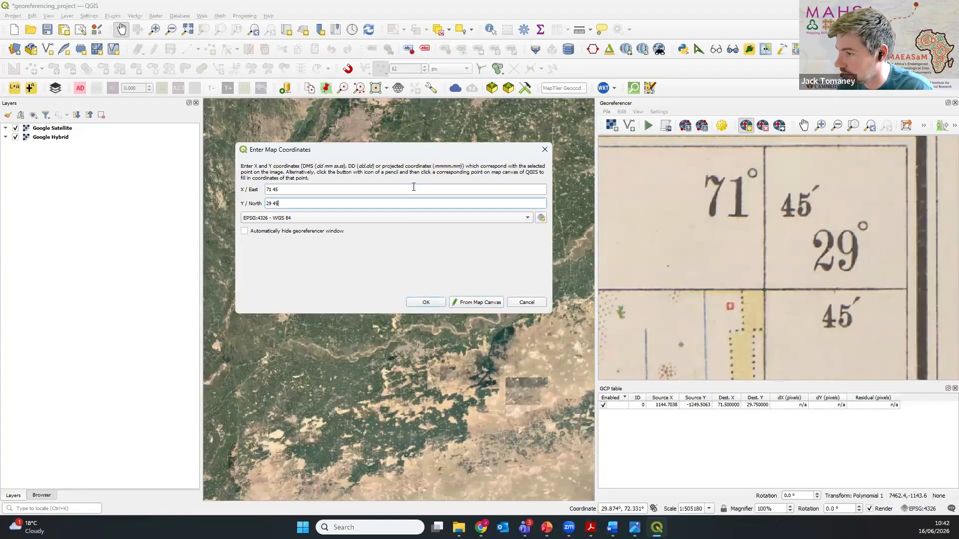
pyautogui.click(427, 301)
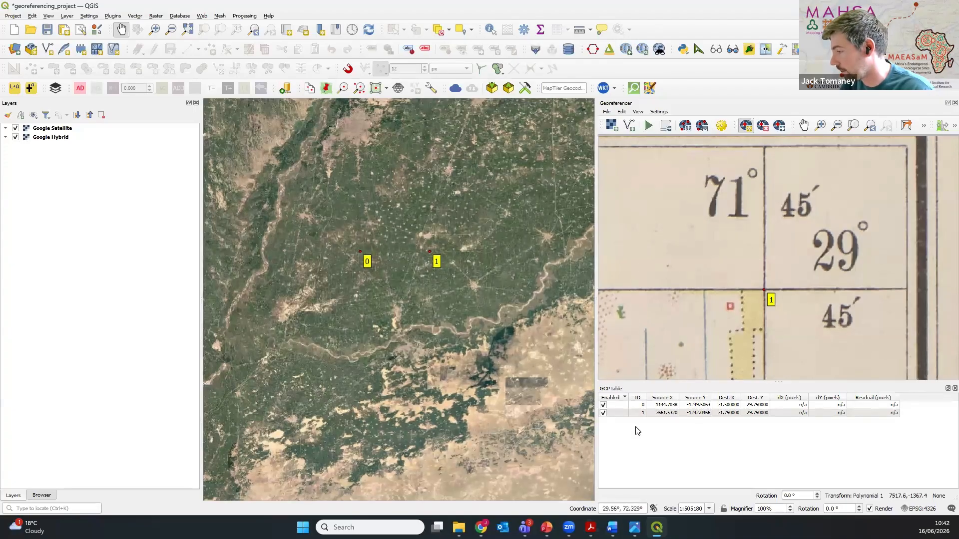
# Step: Add a control point at the scan's southeast grid corner with coordinates X 71 45 and Y 29 30
pyautogui.scroll(-5, 745, 182)
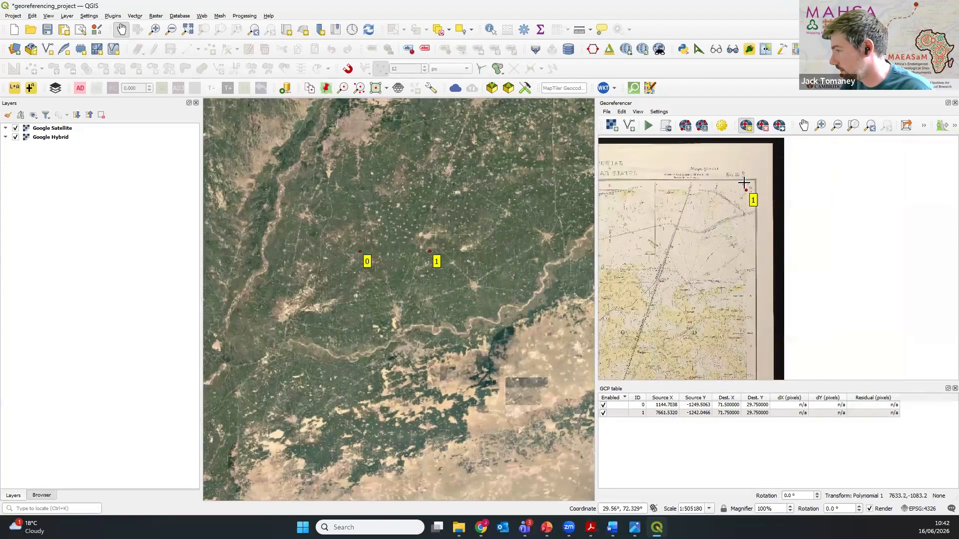
pyautogui.scroll(5, 747, 363)
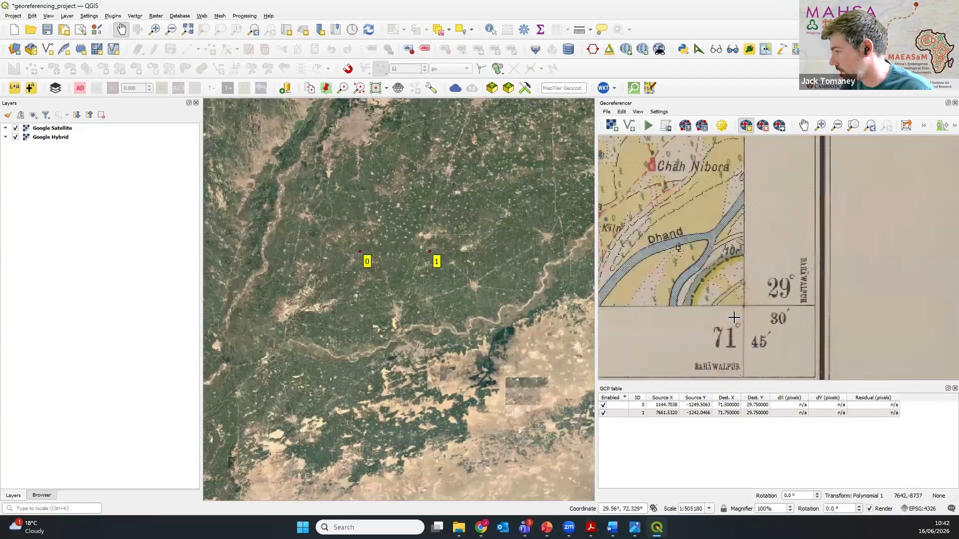
pyautogui.scroll(2, 782, 276)
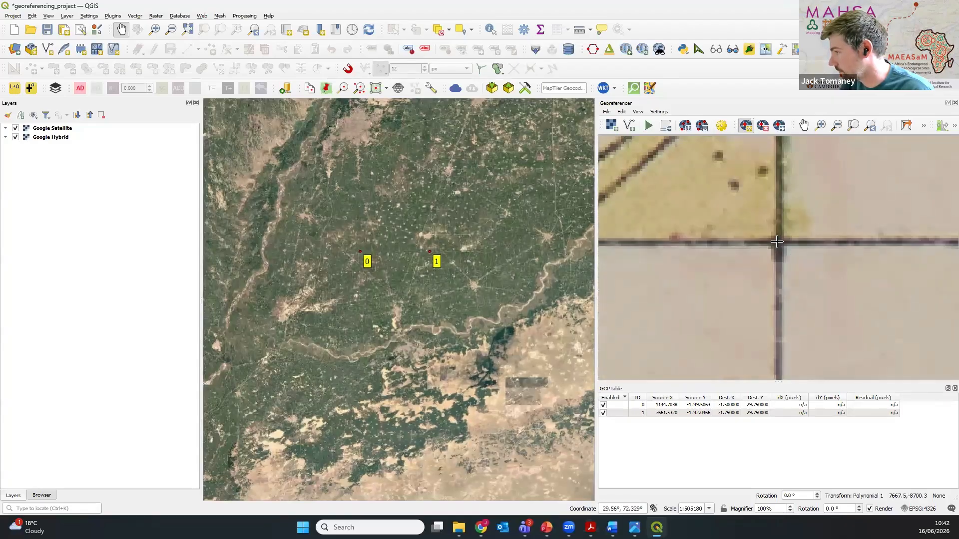
pyautogui.click(777, 241)
pyautogui.scroll(-4, 777, 242)
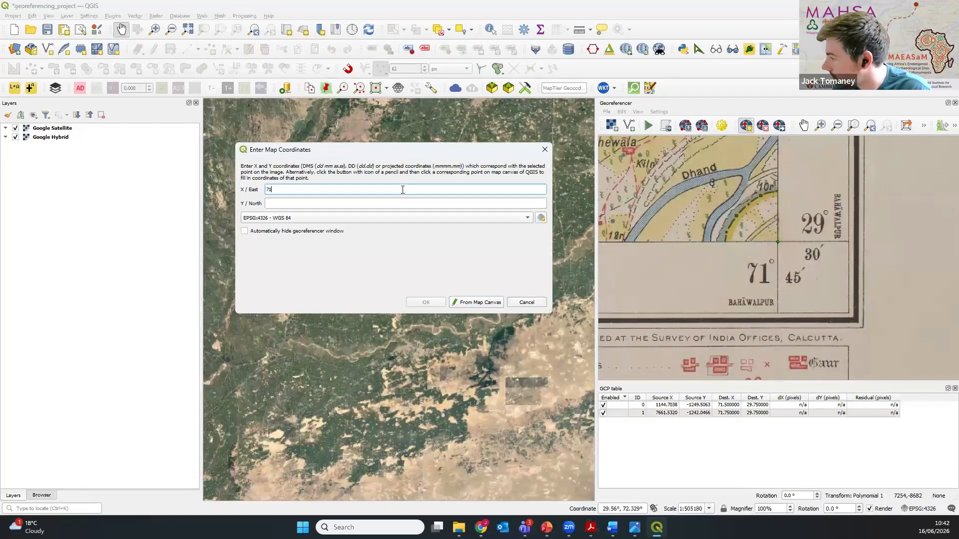
pyautogui.write('71 45')
pyautogui.press('Tab')
pyautogui.write('29')
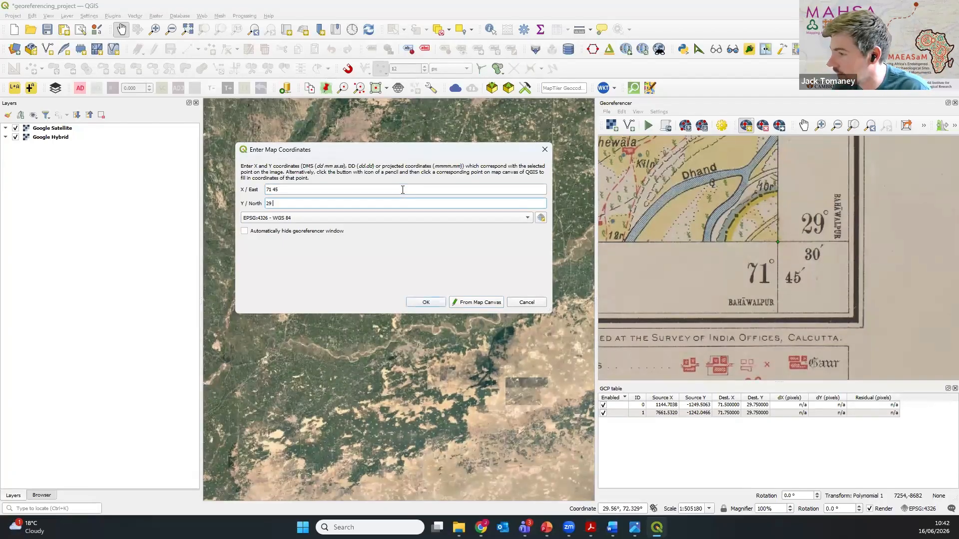
pyautogui.click(426, 303)
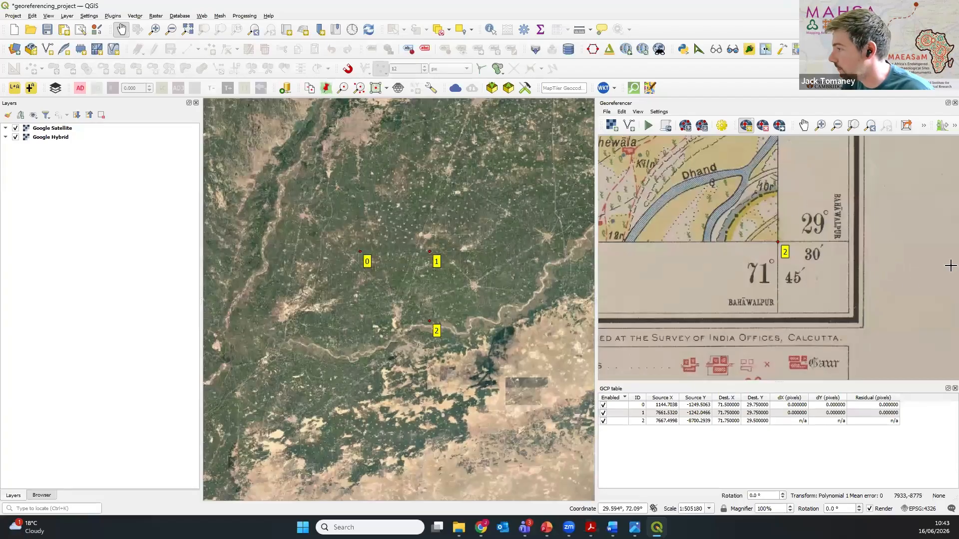
# Step: Add a control point at the scan's southwest grid corner with coordinates X 71 30 and Y 29 30
pyautogui.scroll(-5, 892, 284)
pyautogui.scroll(-3, 878, 303)
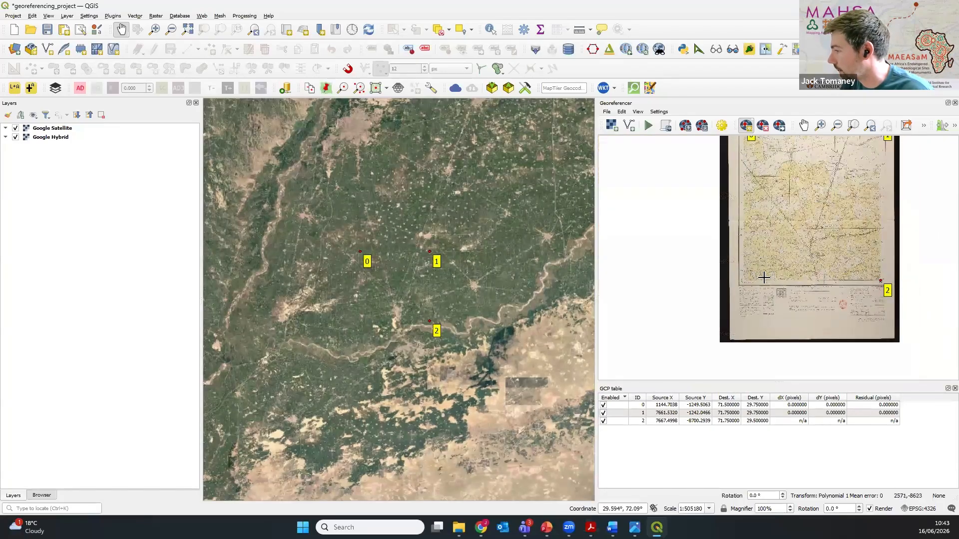
pyautogui.scroll(5, 753, 287)
pyautogui.scroll(4, 753, 287)
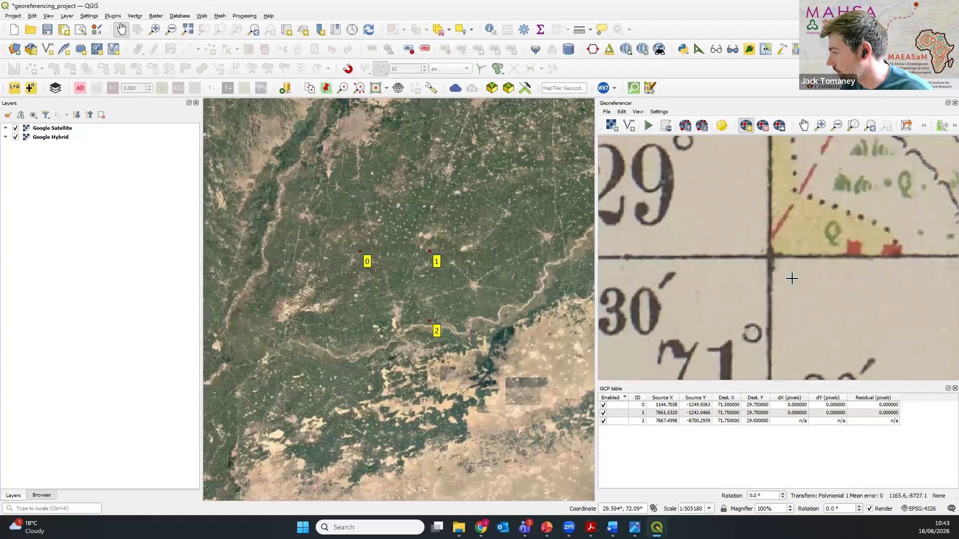
pyautogui.click(769, 256)
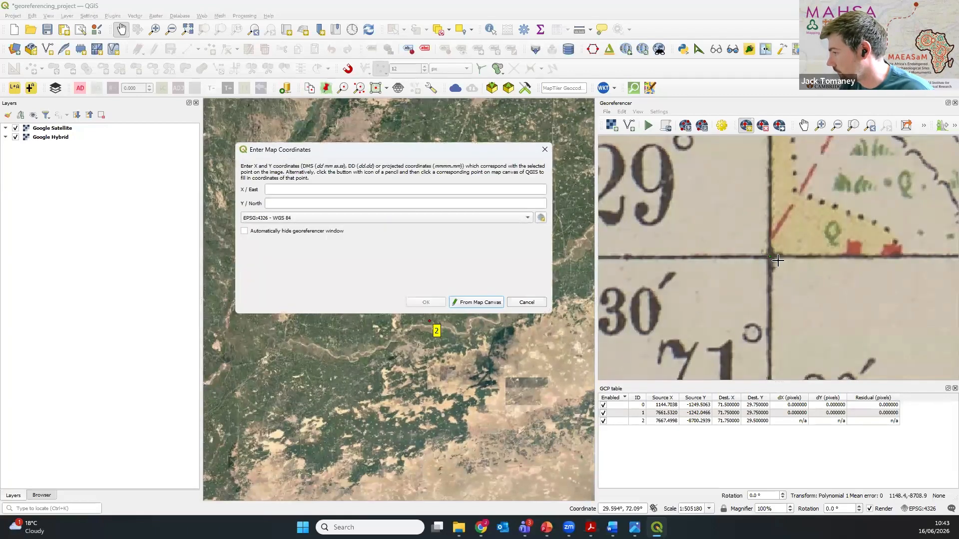
pyautogui.scroll(-3, 768, 255)
pyautogui.click(333, 188)
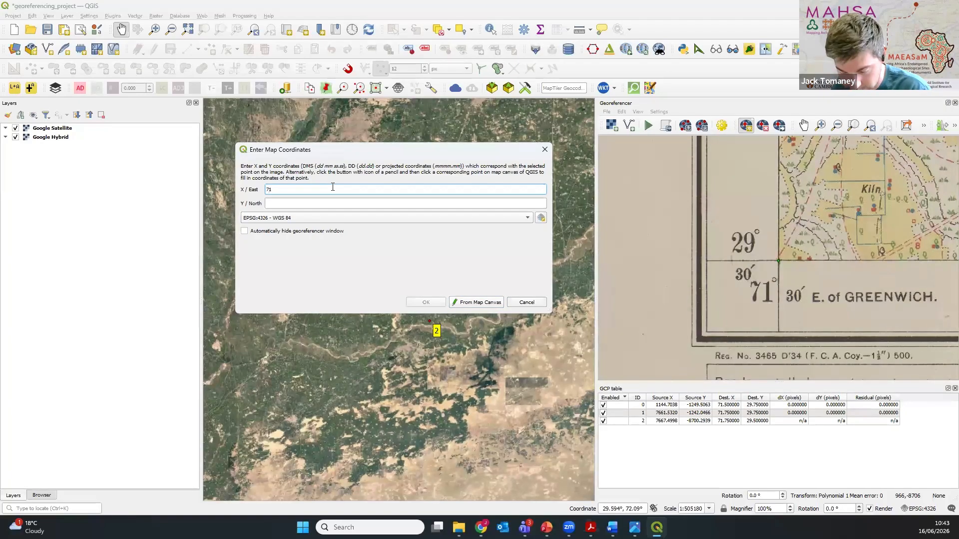
pyautogui.press('Tab')
pyautogui.write('29')
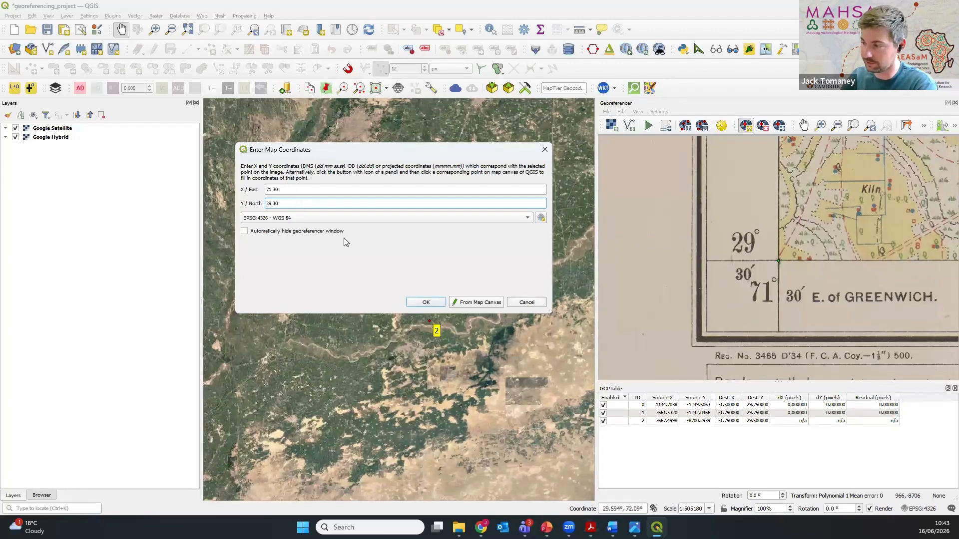
pyautogui.click(426, 304)
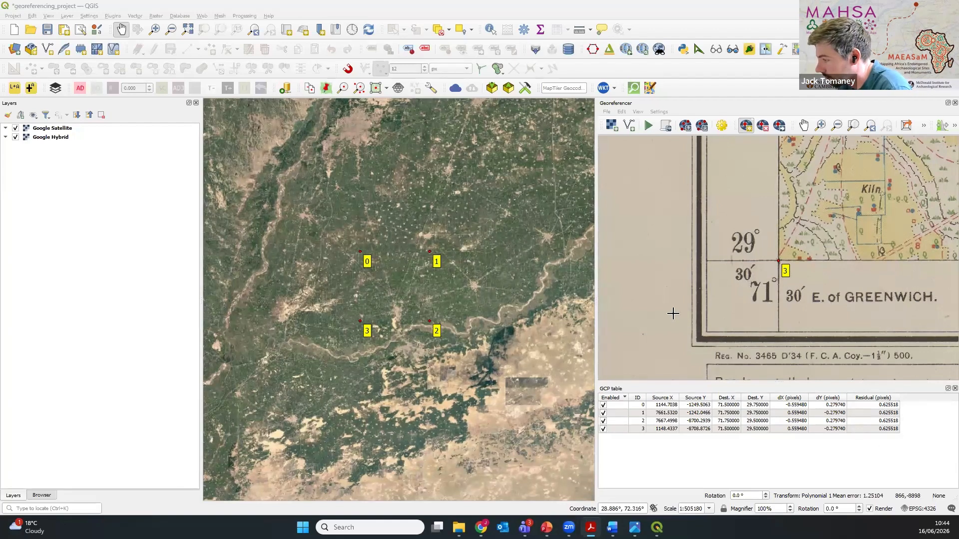
# Step: Check the four corner points on the scan, run the georeferencing and inspect the map's placement over the satellite imagery
pyautogui.scroll(-3, 673, 314)
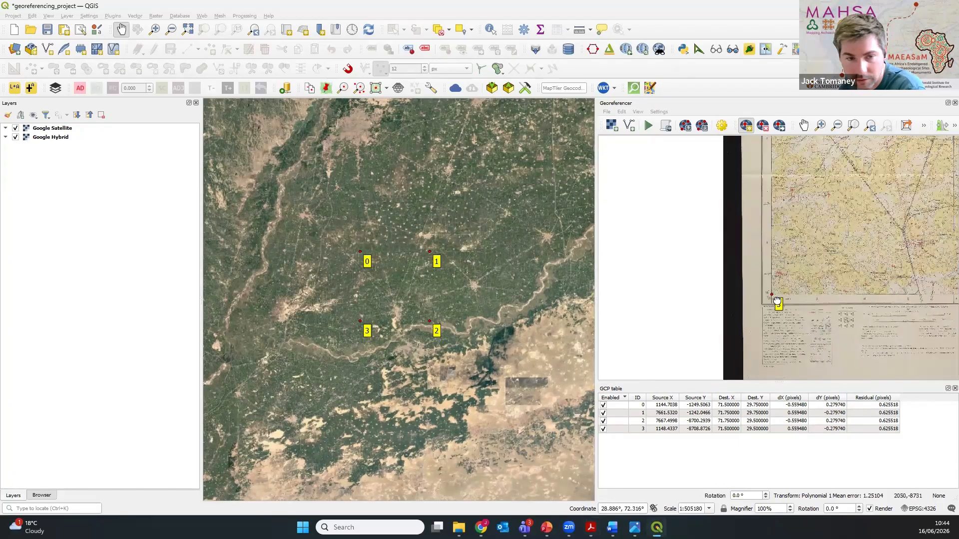
pyautogui.moveTo(778, 300); pyautogui.dragTo(731, 309)
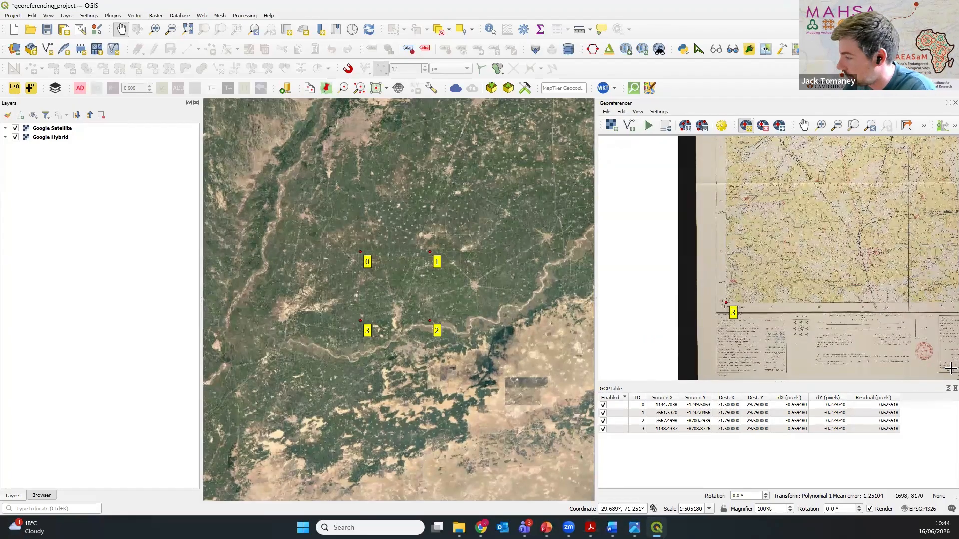
pyautogui.scroll(-4, 799, 306)
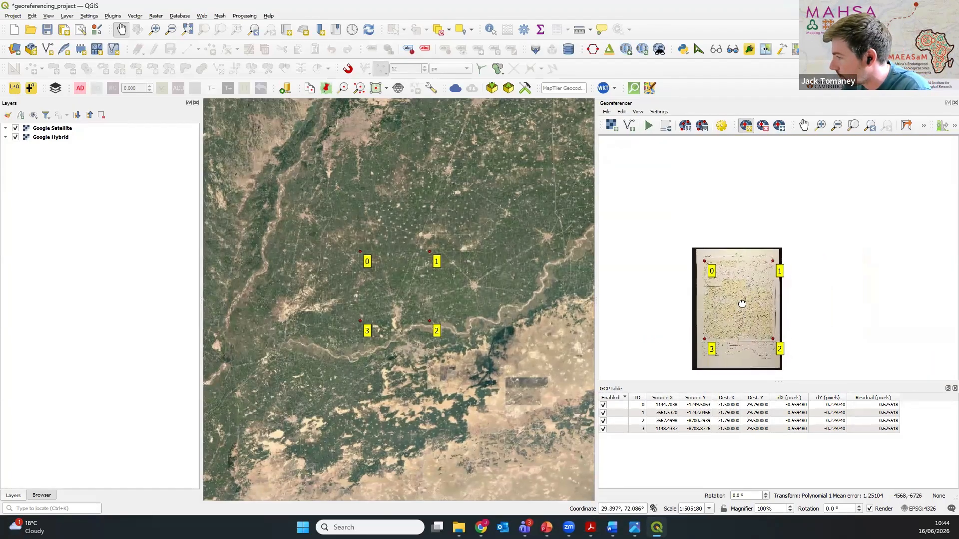
pyautogui.moveTo(742, 304); pyautogui.dragTo(746, 282)
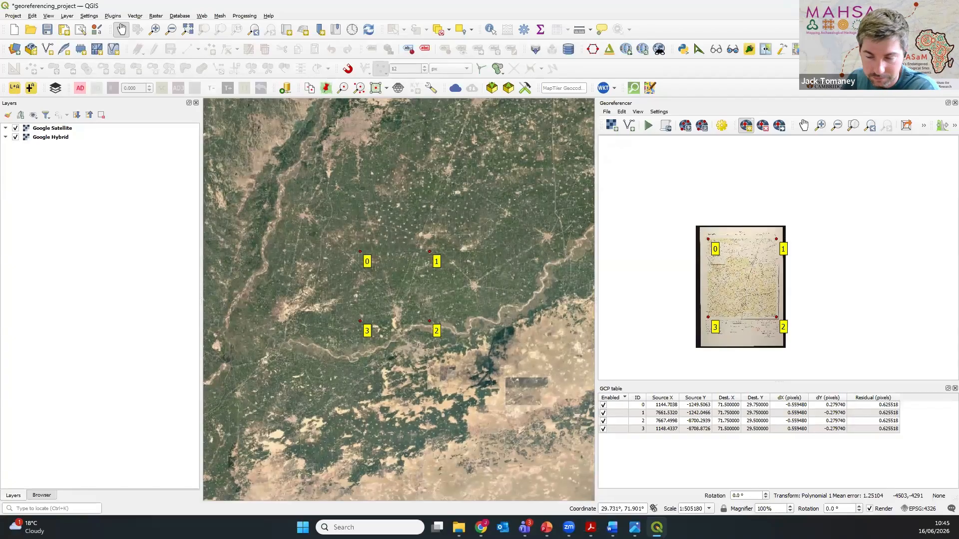
pyautogui.scroll(2, 747, 269)
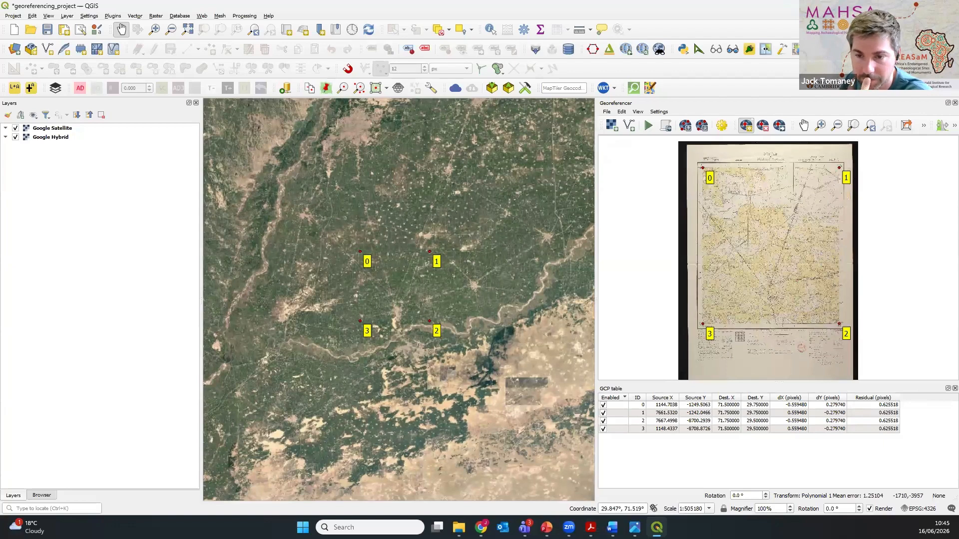
pyautogui.click(648, 127)
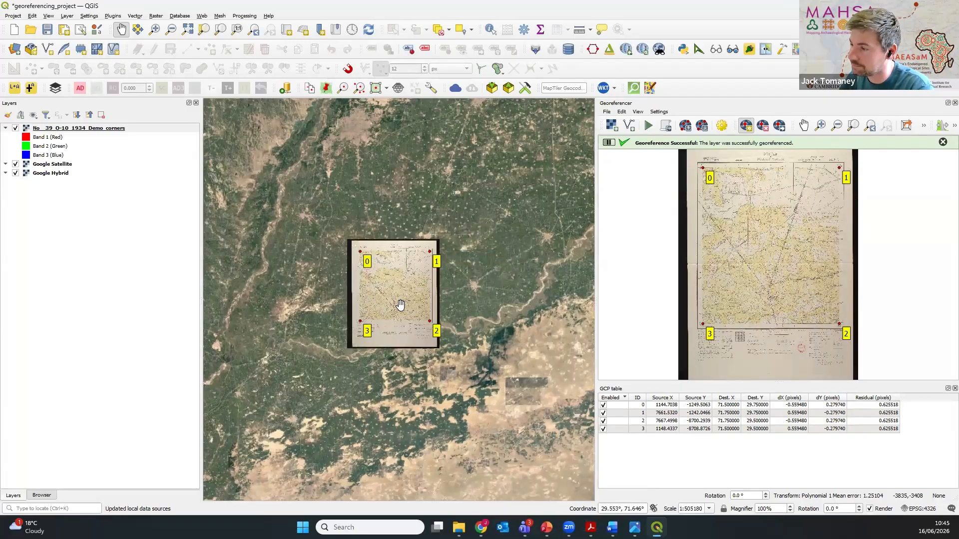
pyautogui.scroll(1, 400, 305)
pyautogui.moveTo(400, 304); pyautogui.dragTo(420, 323)
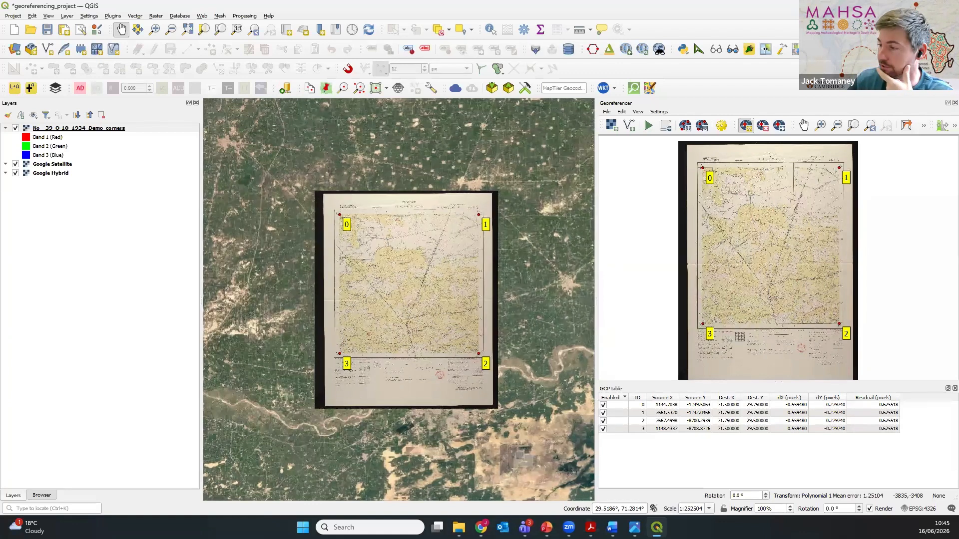
pyautogui.moveTo(426, 283); pyautogui.dragTo(438, 281)
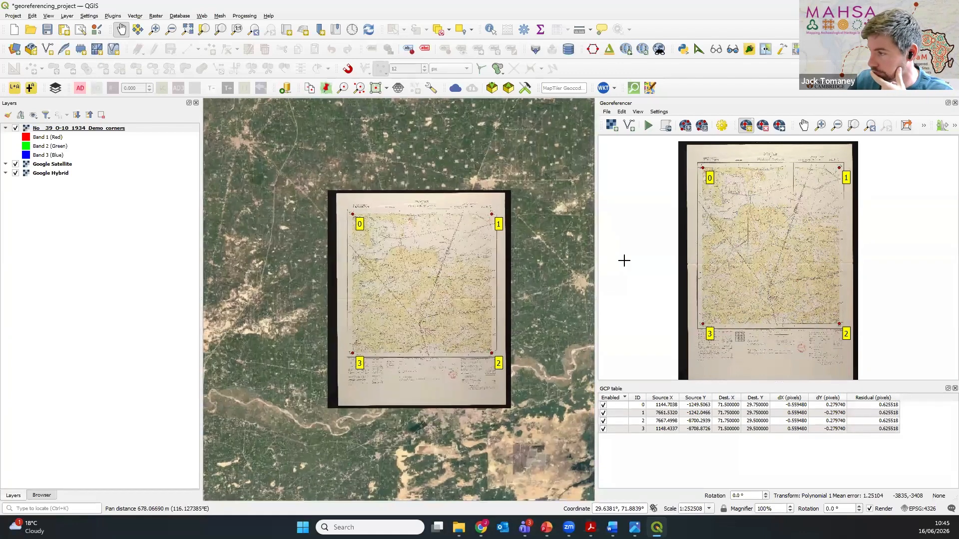
# Step: Set the global opacity of the georeferenced 1934 map layer to 59.7%
pyautogui.click(137, 130)
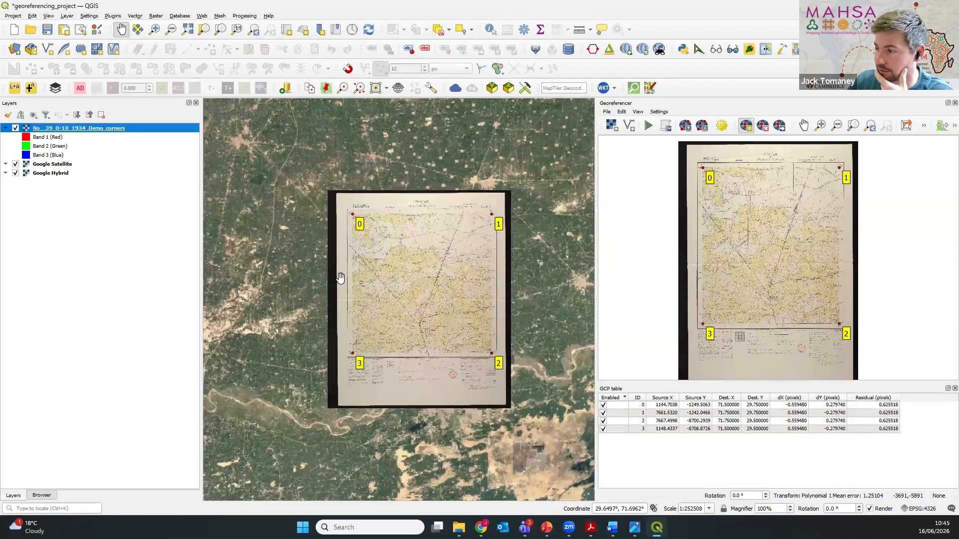
pyautogui.rightClick(150, 133)
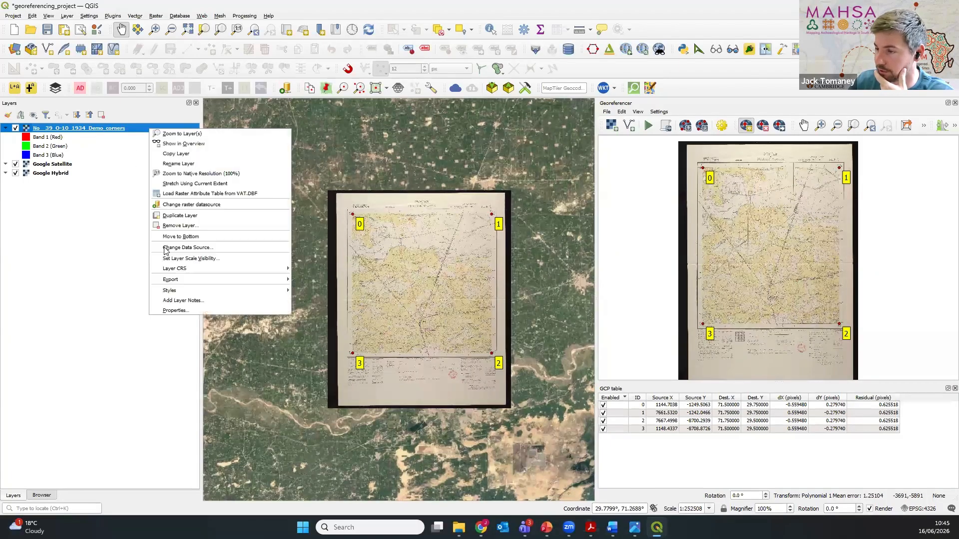
pyautogui.click(179, 313)
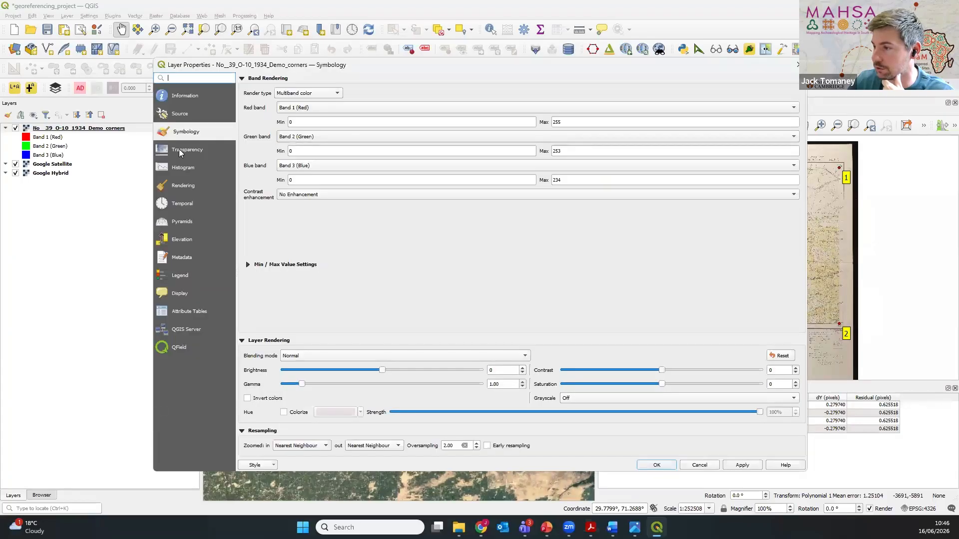
pyautogui.click(180, 150)
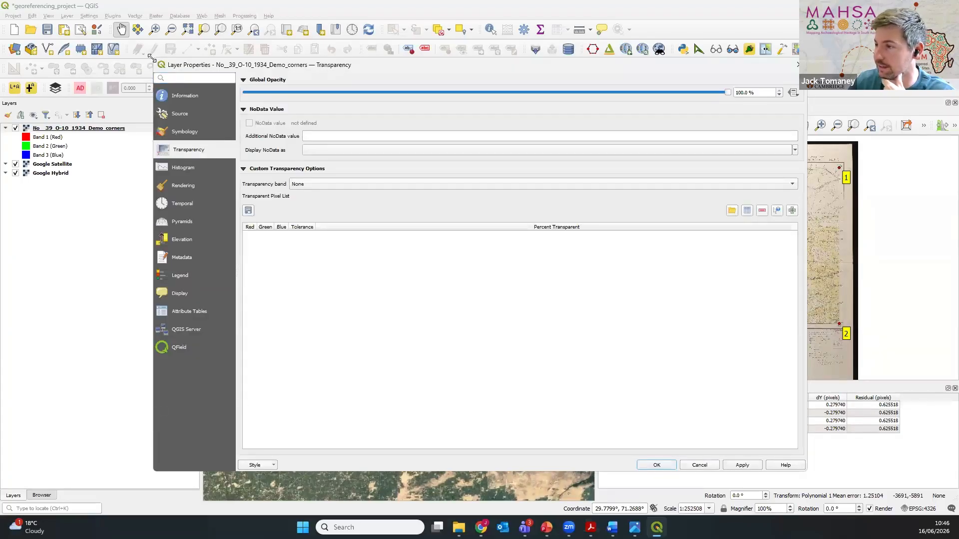
pyautogui.moveTo(151, 56); pyautogui.dragTo(244, 79)
pyautogui.moveTo(729, 118); pyautogui.dragTo(573, 134)
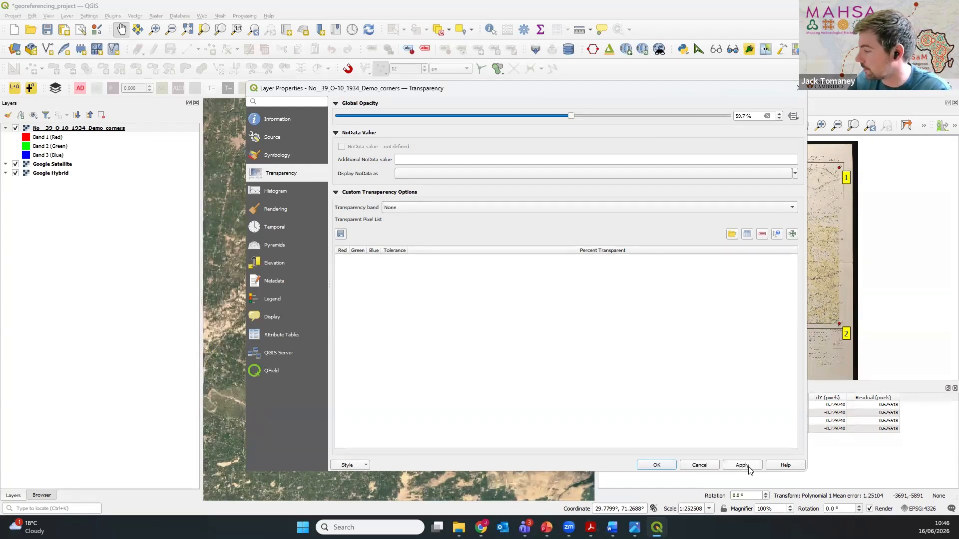
pyautogui.click(656, 465)
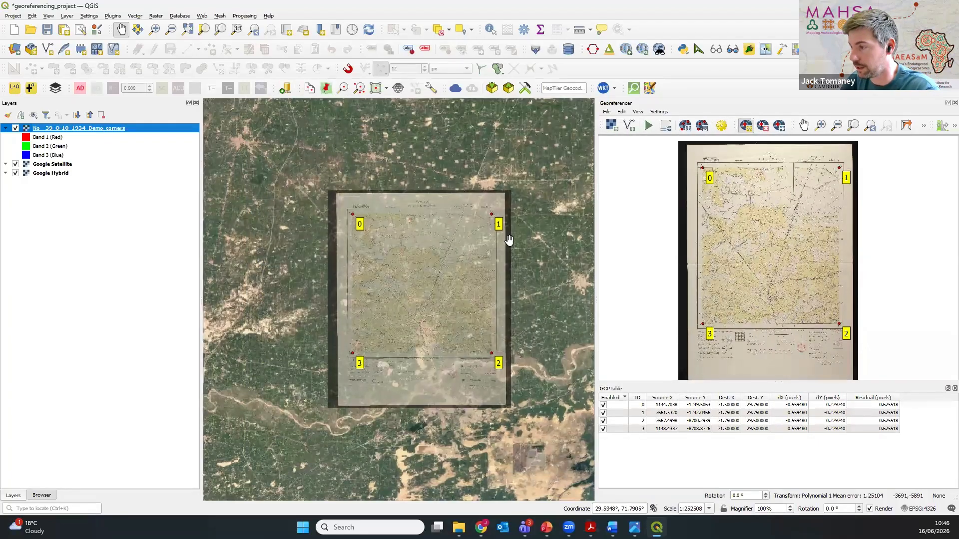
# Step: Inspect how the semi-transparent historic map lines up with the satellite imagery, from its western side to its four corner points
pyautogui.scroll(3, 360, 242)
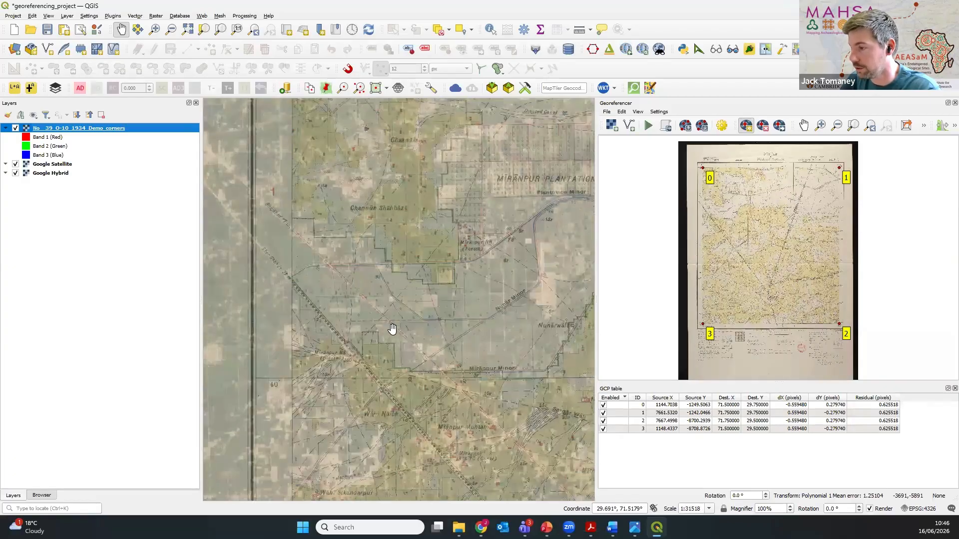
pyautogui.scroll(-1, 465, 255)
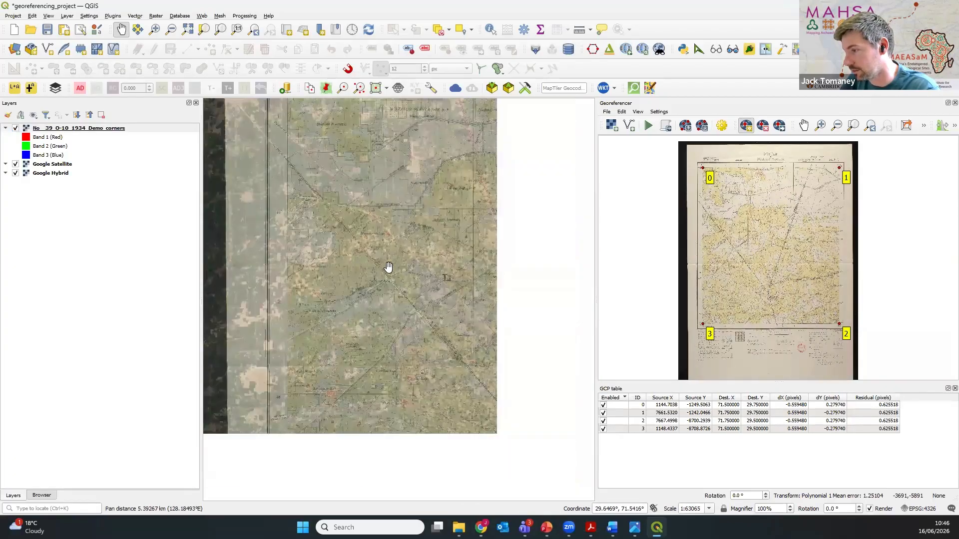
pyautogui.moveTo(406, 254); pyautogui.dragTo(445, 362)
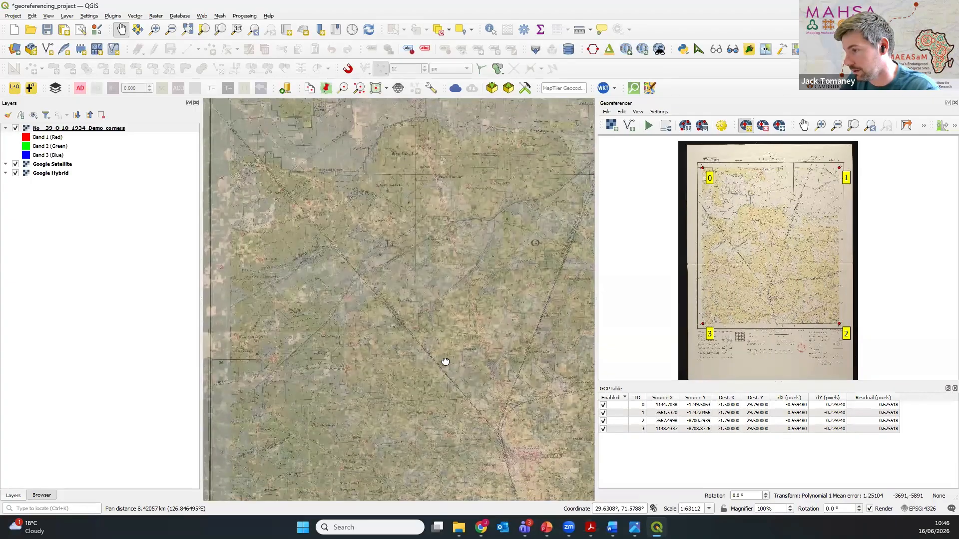
pyautogui.moveTo(361, 285); pyautogui.dragTo(463, 354)
pyautogui.scroll(-1, 428, 319)
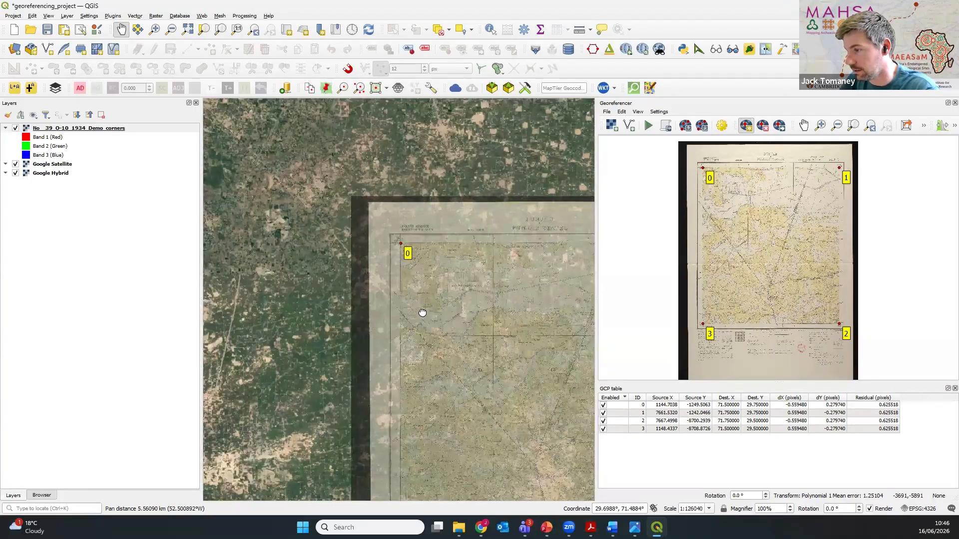
pyautogui.moveTo(422, 313); pyautogui.dragTo(346, 312)
pyautogui.moveTo(482, 343); pyautogui.dragTo(319, 323)
pyautogui.moveTo(336, 355); pyautogui.dragTo(471, 321)
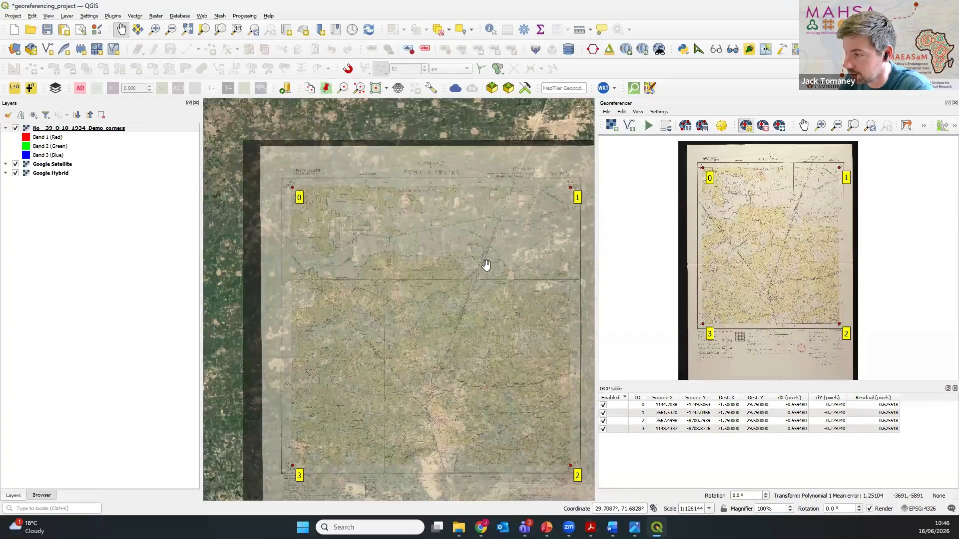
pyautogui.moveTo(464, 346); pyautogui.dragTo(444, 333)
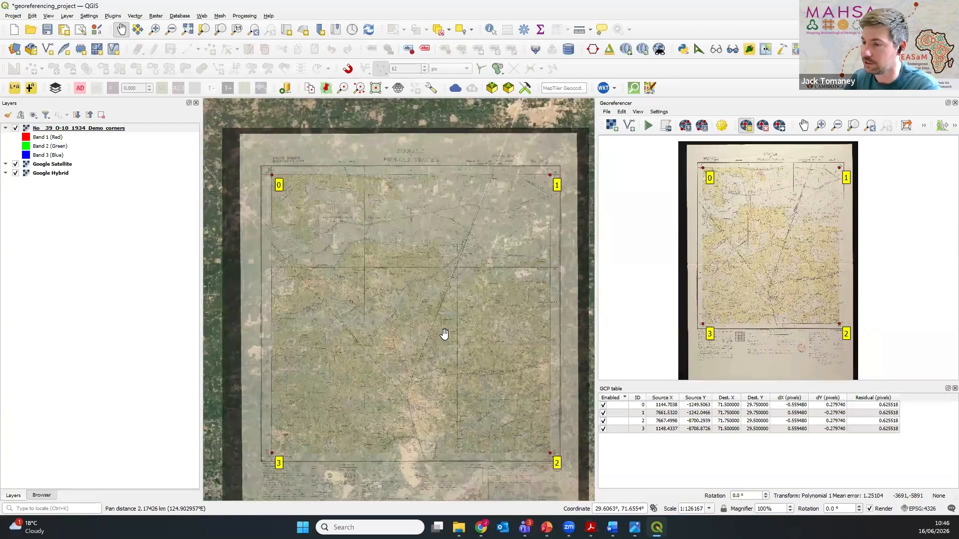
# Step: Switch the 1934 map layer off and on to compare the whole sheet with the satellite imagery
pyautogui.click(16, 129)
pyautogui.click(16, 129)
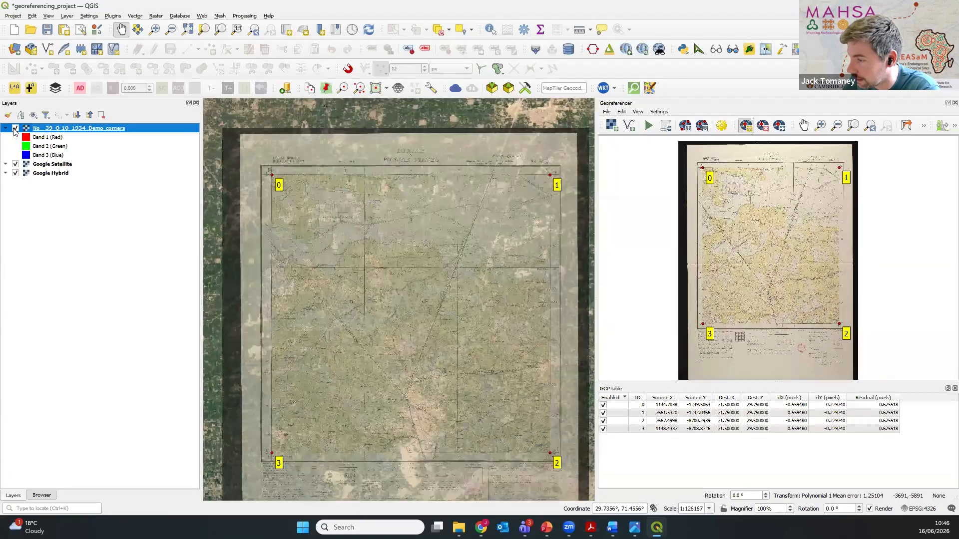
pyautogui.click(16, 129)
pyautogui.click(16, 129)
# Step: Compare the railway and villages around Danwaran with the satellite imagery by repeatedly hiding and showing the 1934 map layer
pyautogui.scroll(3, 475, 391)
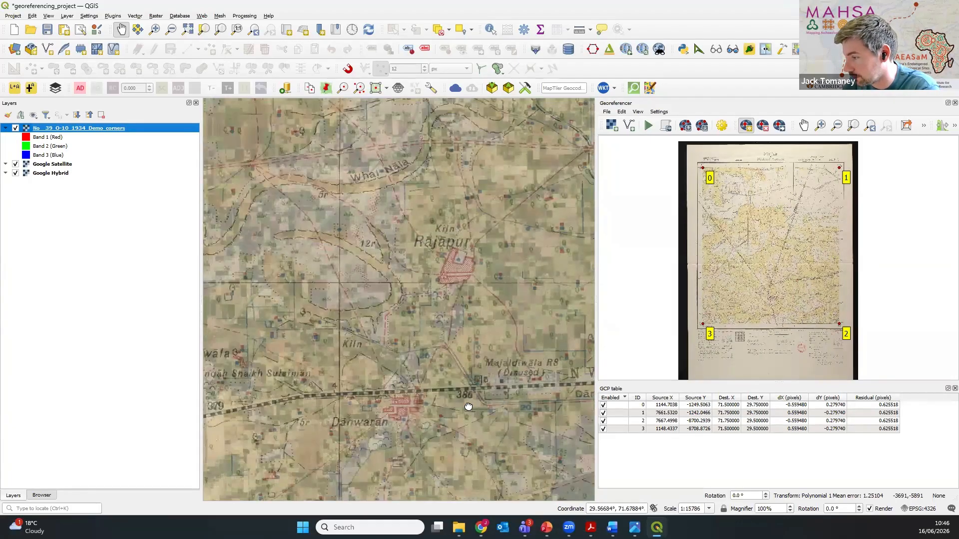
pyautogui.moveTo(468, 405); pyautogui.dragTo(536, 321)
pyautogui.click(16, 129)
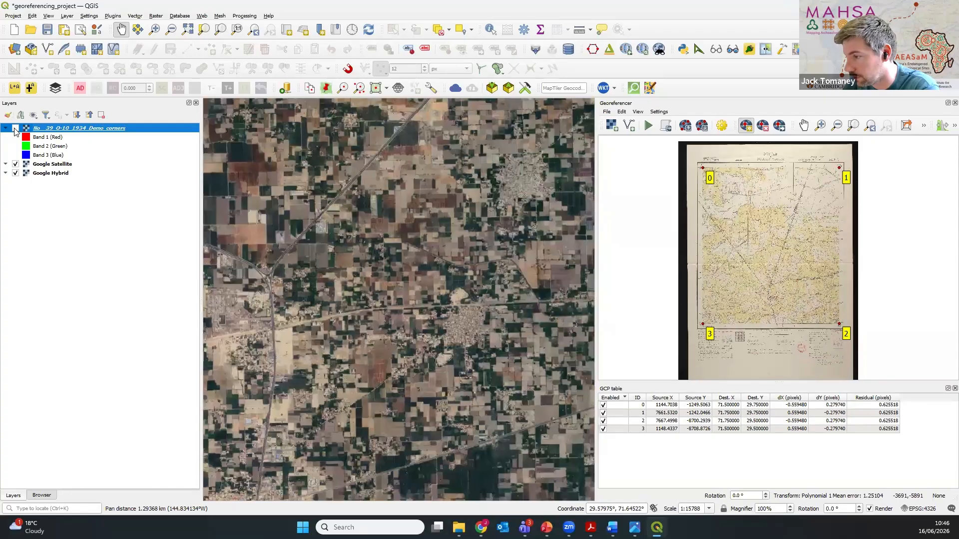
pyautogui.click(15, 128)
pyautogui.click(16, 129)
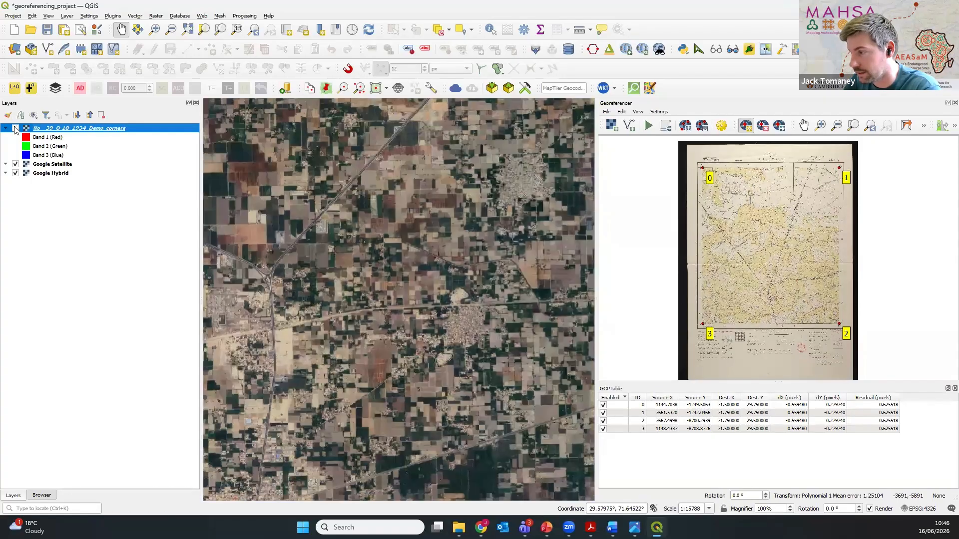
pyautogui.click(16, 129)
pyautogui.click(16, 129)
pyautogui.click(15, 129)
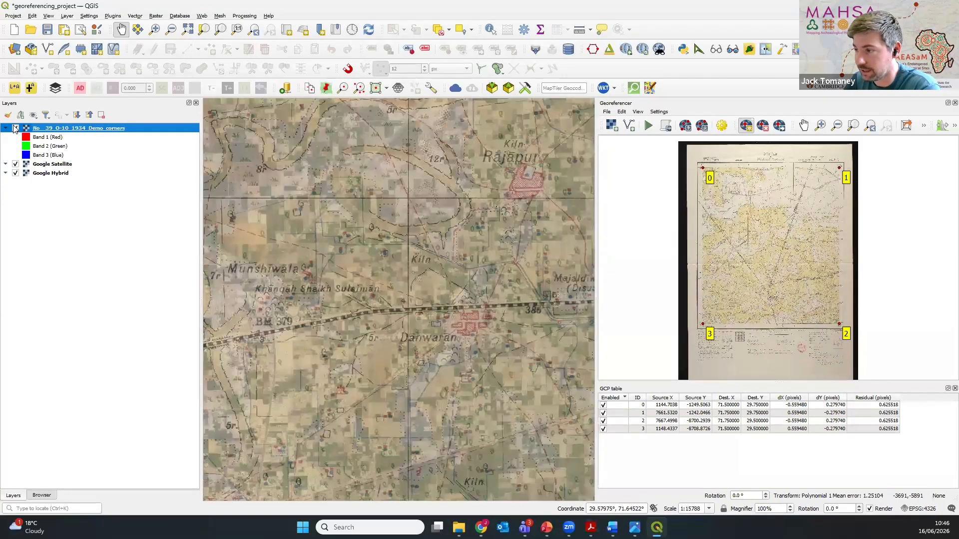
pyautogui.scroll(-1, 297, 272)
pyautogui.scroll(-3, 297, 273)
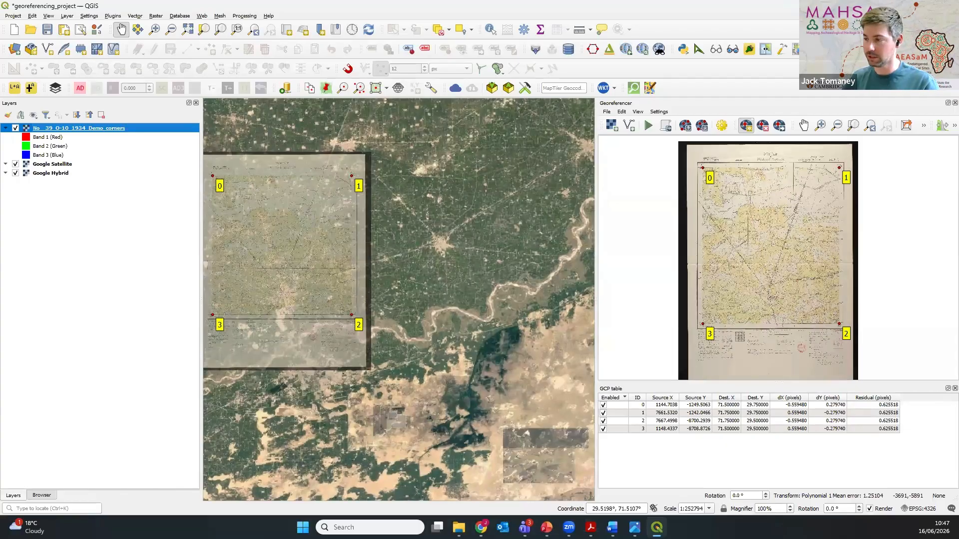
pyautogui.moveTo(390, 287); pyautogui.dragTo(492, 322)
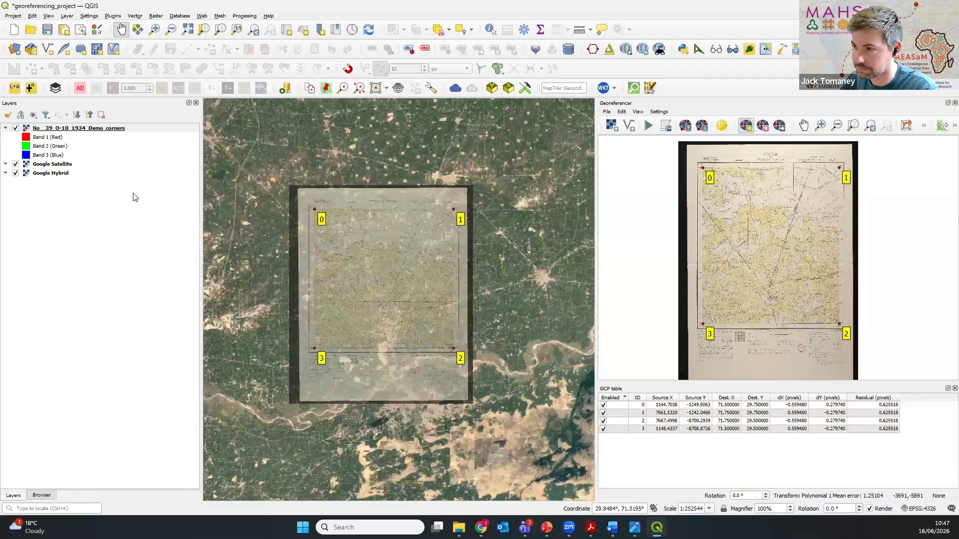
# Step: Search the plugin manager for "mapswip" and check the details of the MapSwipe Tool plugin
pyautogui.click(134, 17)
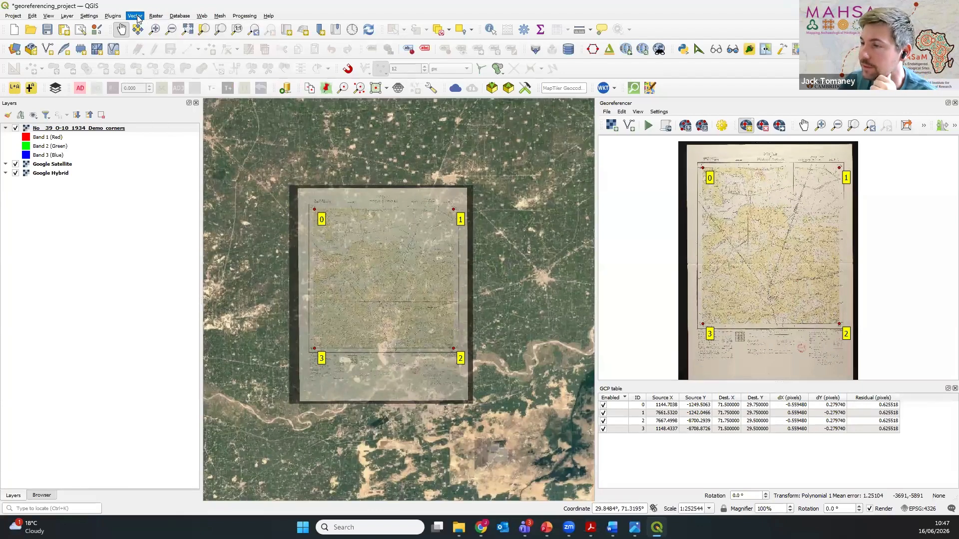
pyautogui.click(138, 19)
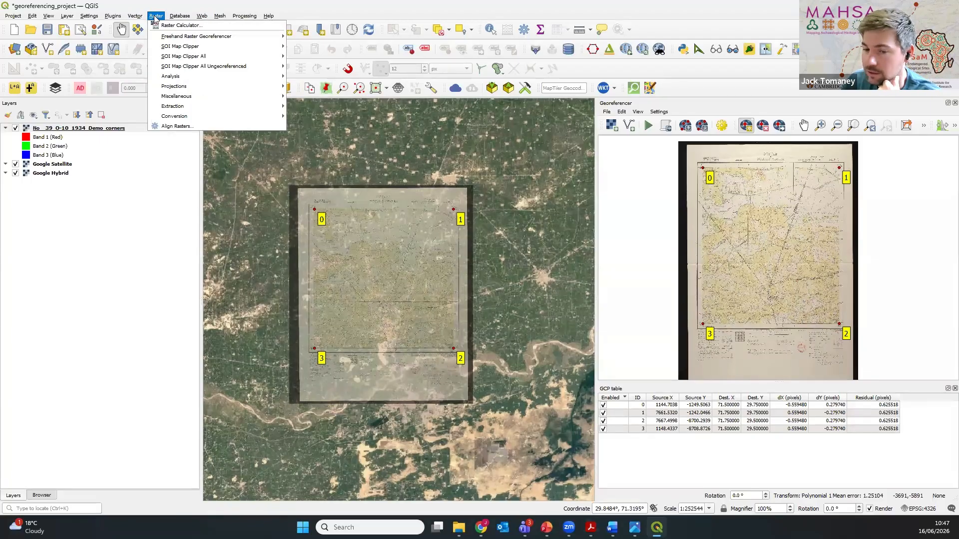
pyautogui.click(134, 18)
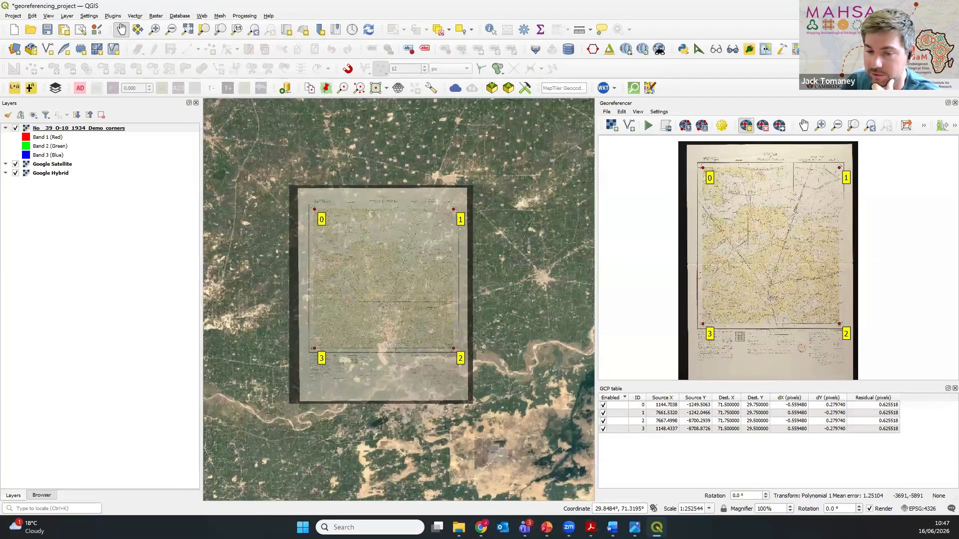
pyautogui.click(113, 16)
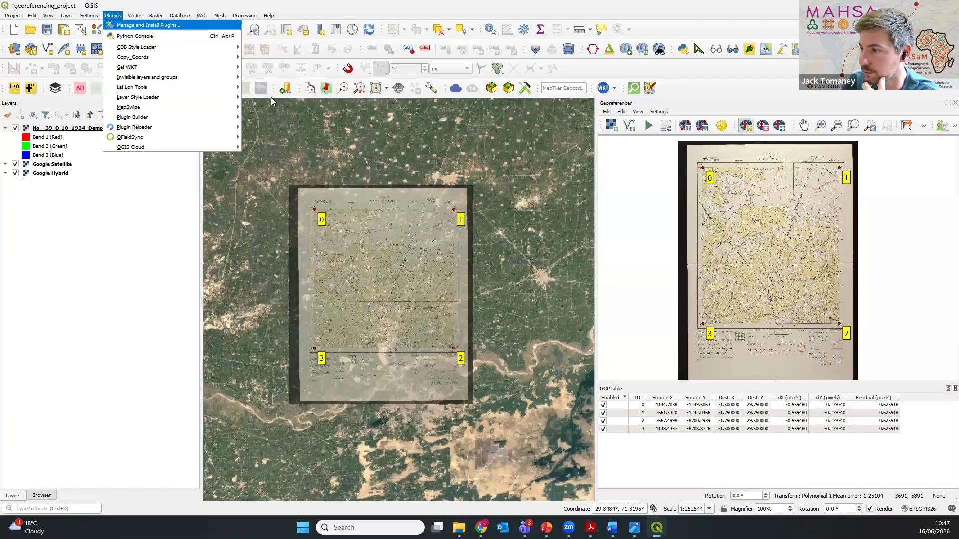
pyautogui.press('Escape')
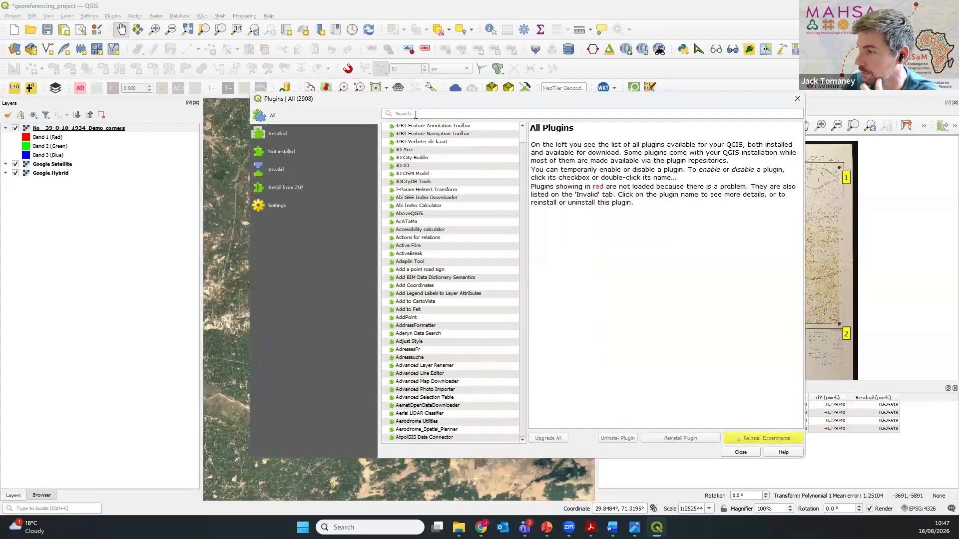
pyautogui.click(415, 114)
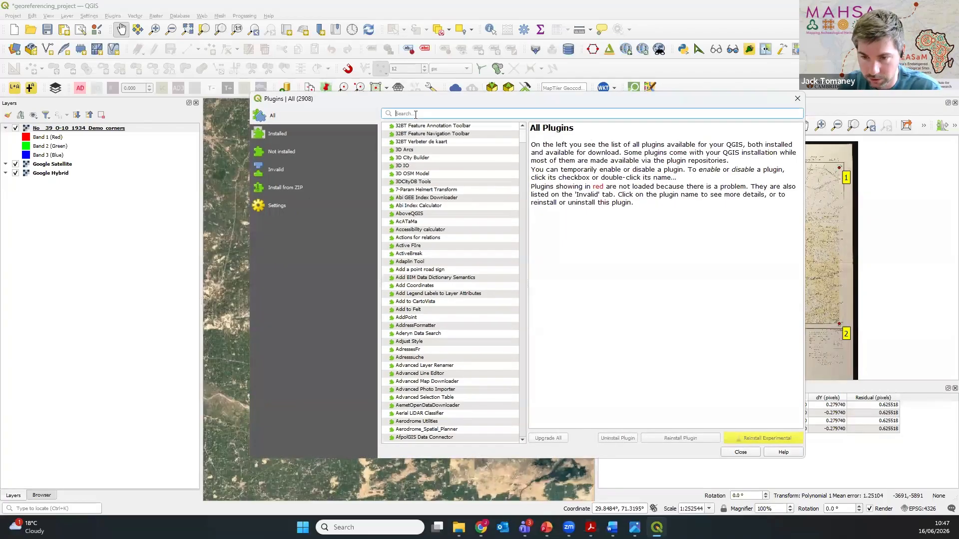
pyautogui.write('mapswip')
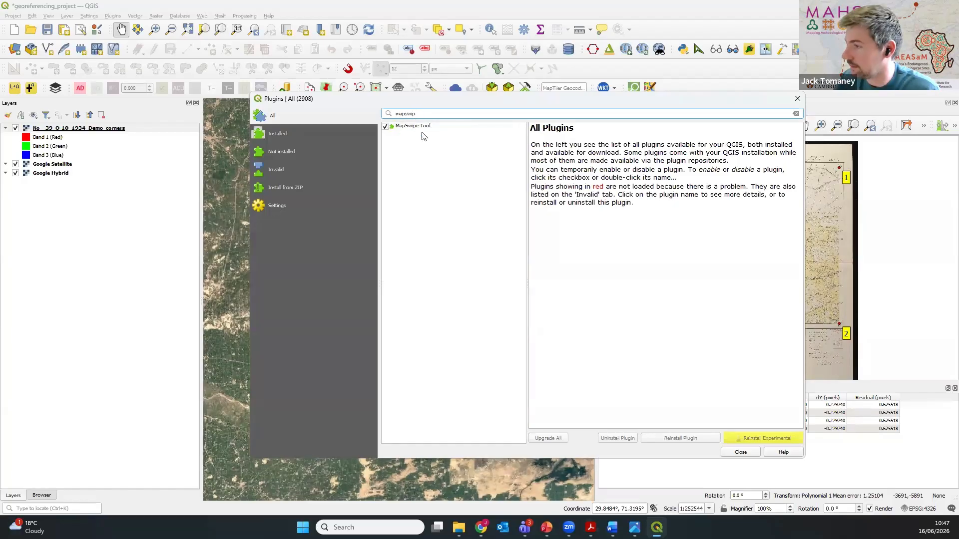
pyautogui.click(444, 126)
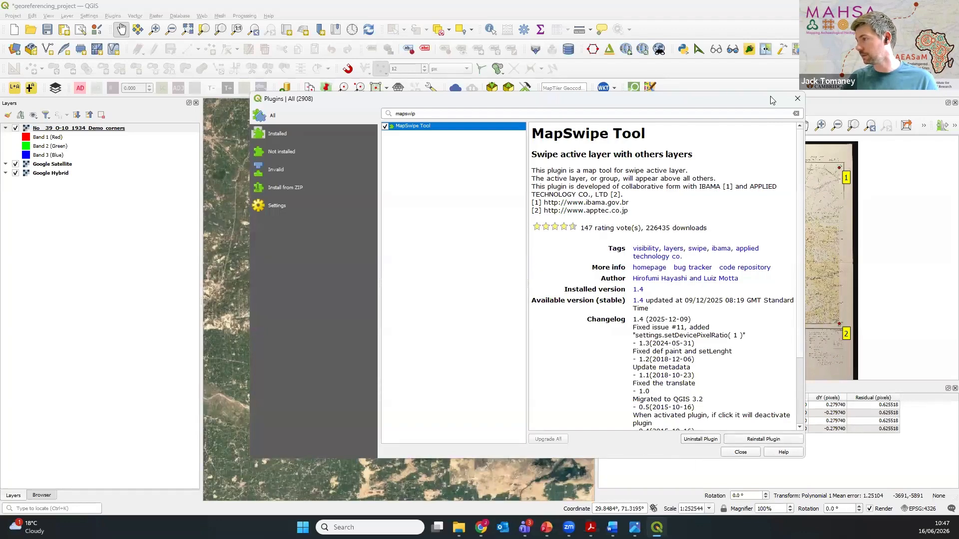
pyautogui.click(797, 98)
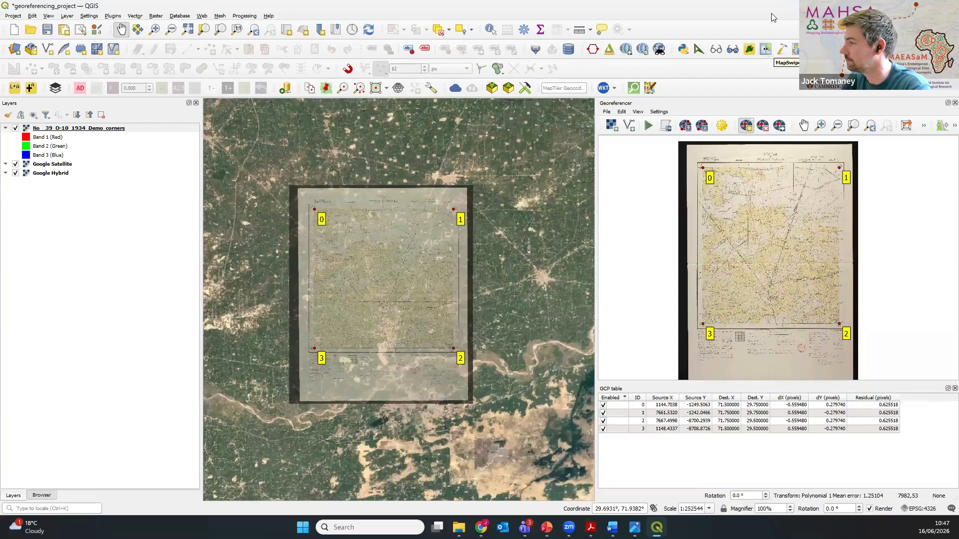
# Step: Activate the MapSwipe tool, hide the 1934 map layer and swipe it across the satellite imagery
pyautogui.click(765, 50)
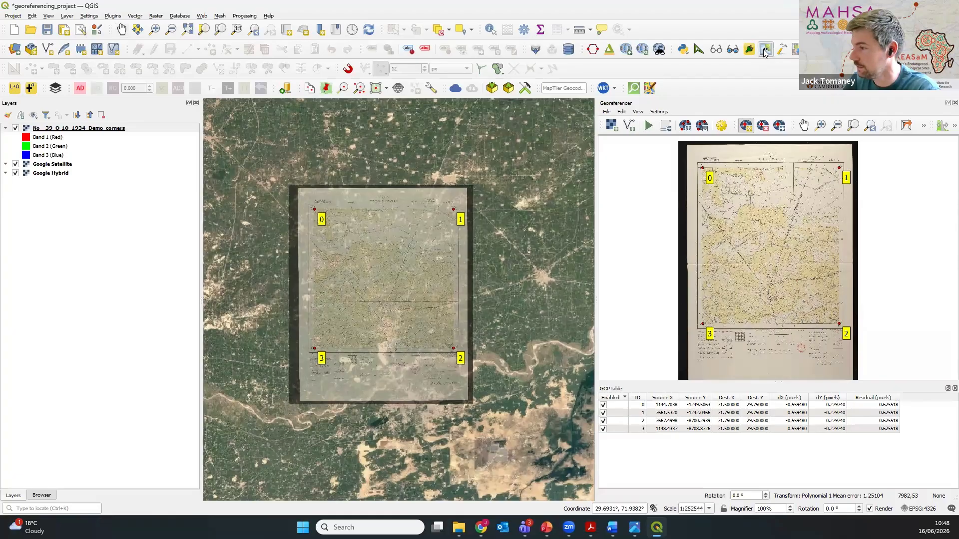
pyautogui.click(16, 128)
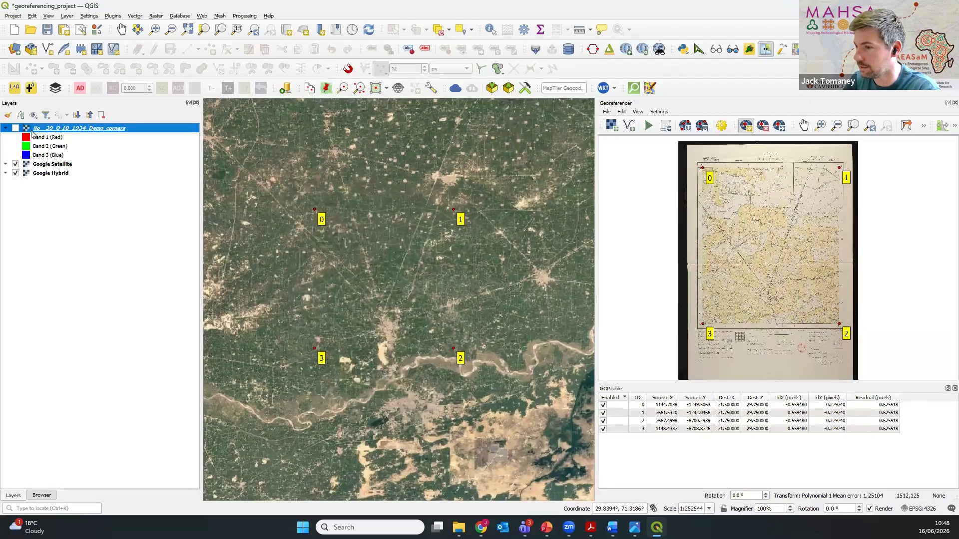
pyautogui.click(389, 255)
pyautogui.moveTo(389, 255); pyautogui.dragTo(390, 306)
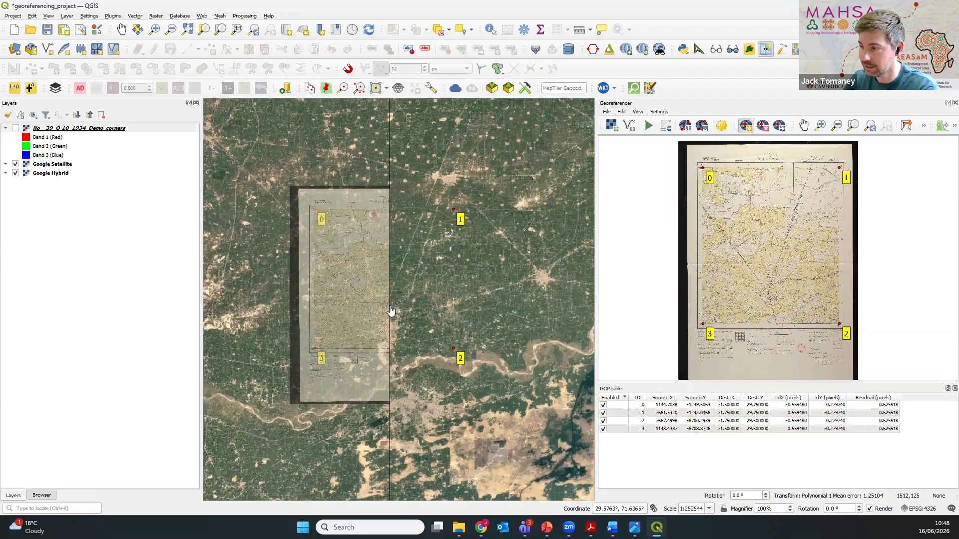
pyautogui.moveTo(369, 303); pyautogui.dragTo(416, 372)
# Step: Examine the map's alignment along the railway line and around Kotla Ali Dasti by swiping it over the satellite imagery
pyautogui.scroll(3, 414, 274)
pyautogui.moveTo(319, 315); pyautogui.dragTo(522, 330)
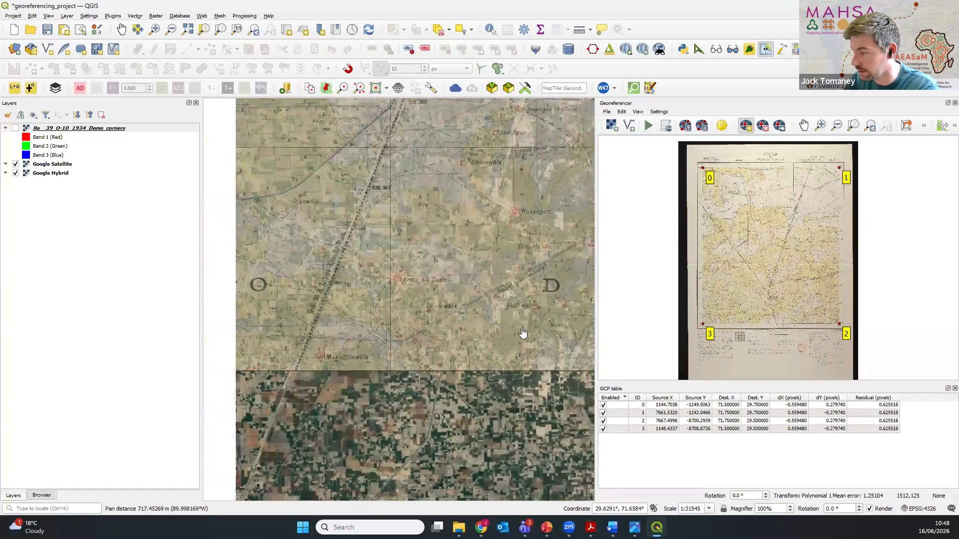
pyautogui.scroll(1, 486, 359)
pyautogui.moveTo(485, 387); pyautogui.dragTo(453, 180)
pyautogui.moveTo(442, 324); pyautogui.dragTo(448, 392)
pyautogui.scroll(-4, 448, 392)
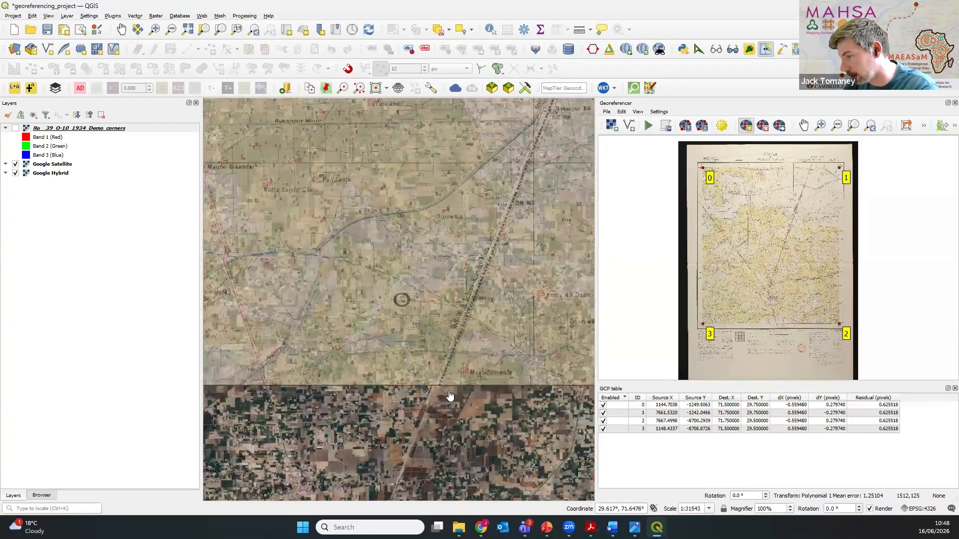
pyautogui.scroll(3, 367, 230)
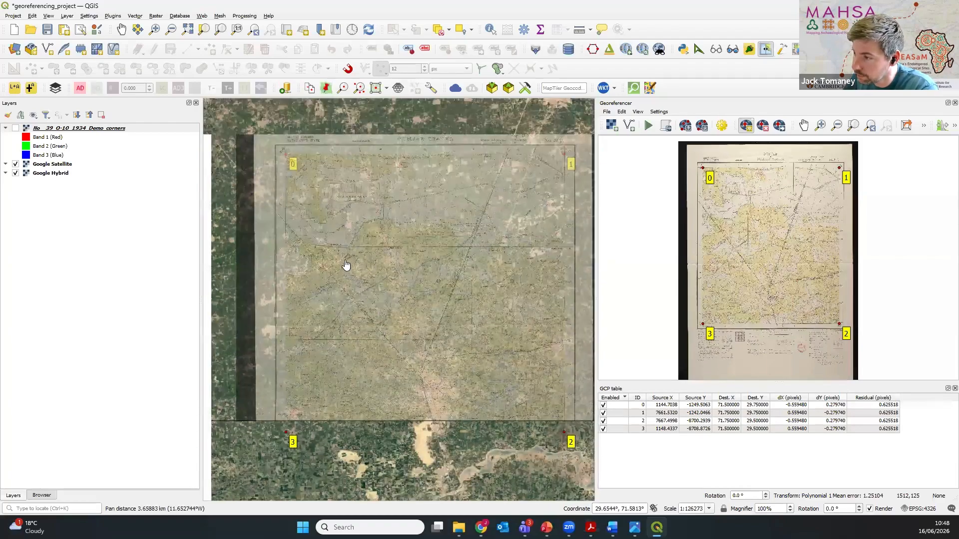
pyautogui.moveTo(588, 442); pyautogui.dragTo(318, 312)
pyautogui.moveTo(547, 364); pyautogui.dragTo(462, 360)
pyautogui.scroll(2, 519, 229)
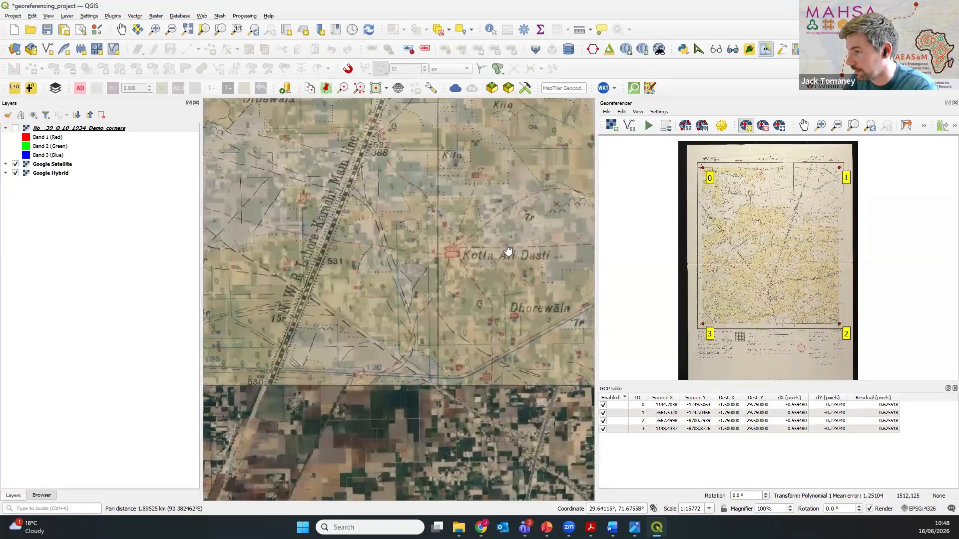
# Step: Deactivate the MapSwipe tool and show the 1934 map layer again over the satellite imagery
pyautogui.moveTo(391, 422); pyautogui.dragTo(399, 321)
pyautogui.scroll(-4, 399, 320)
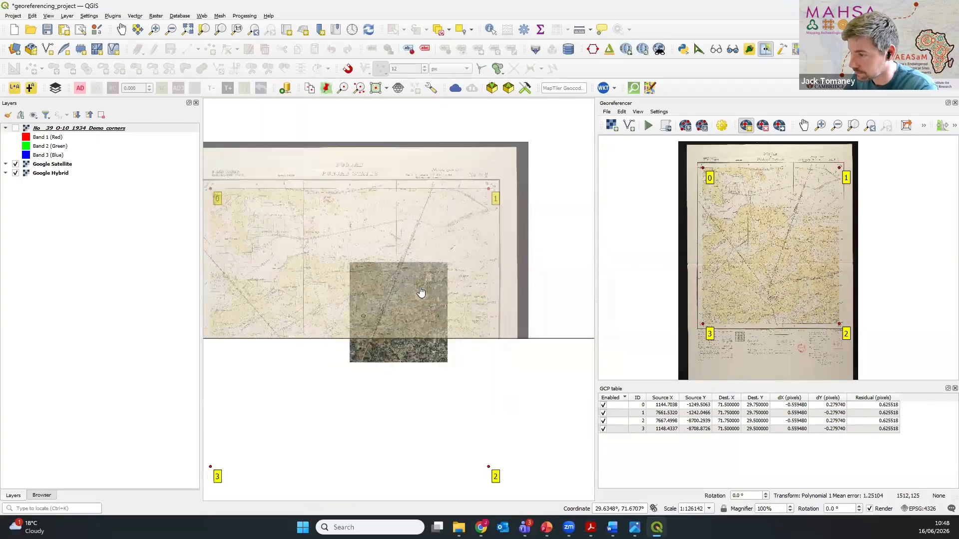
pyautogui.moveTo(407, 283); pyautogui.dragTo(404, 255)
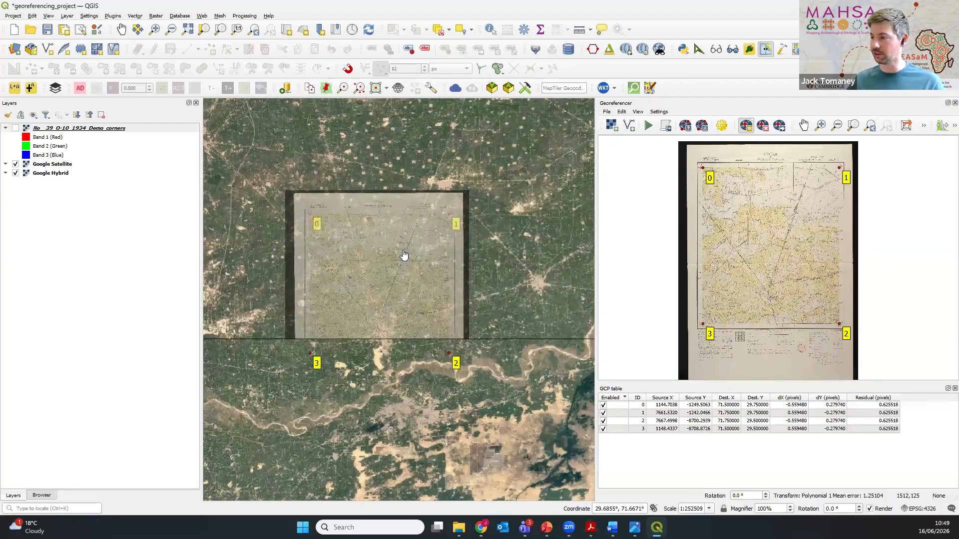
pyautogui.click(45, 129)
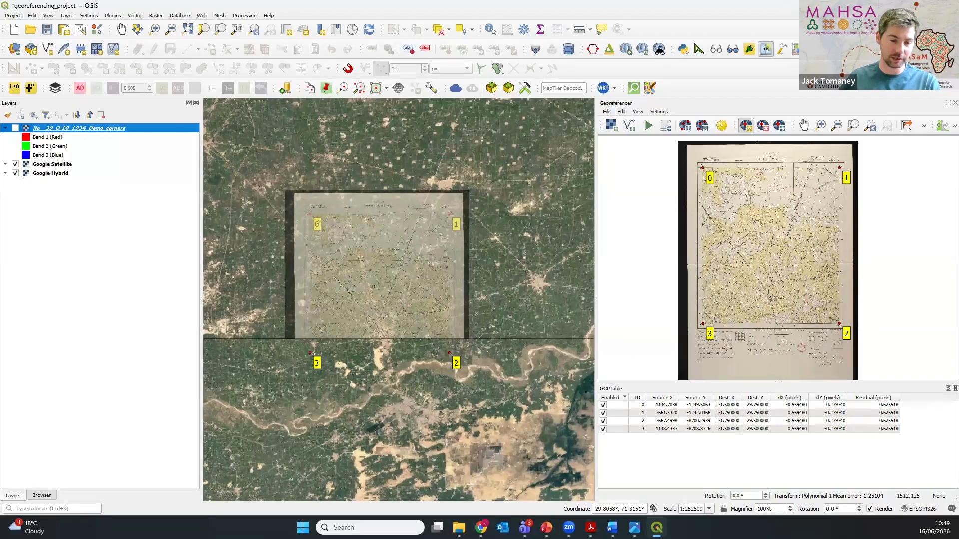
pyautogui.hotkey('alt', 'Tab')
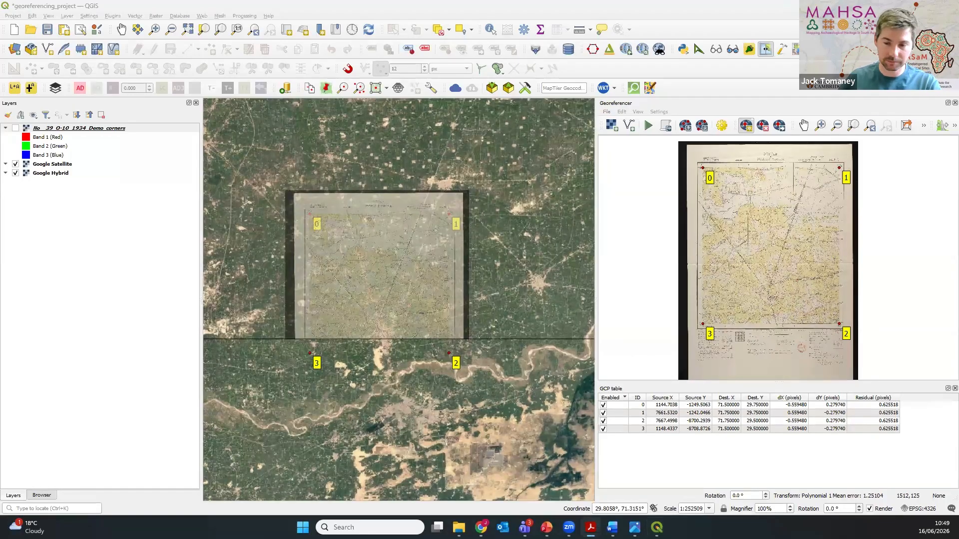
pyautogui.click(765, 53)
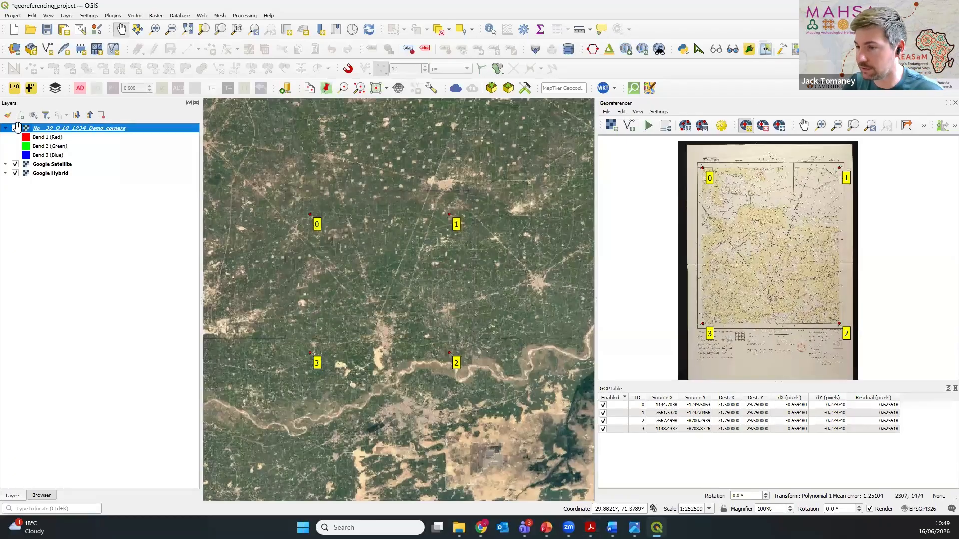
pyautogui.click(16, 128)
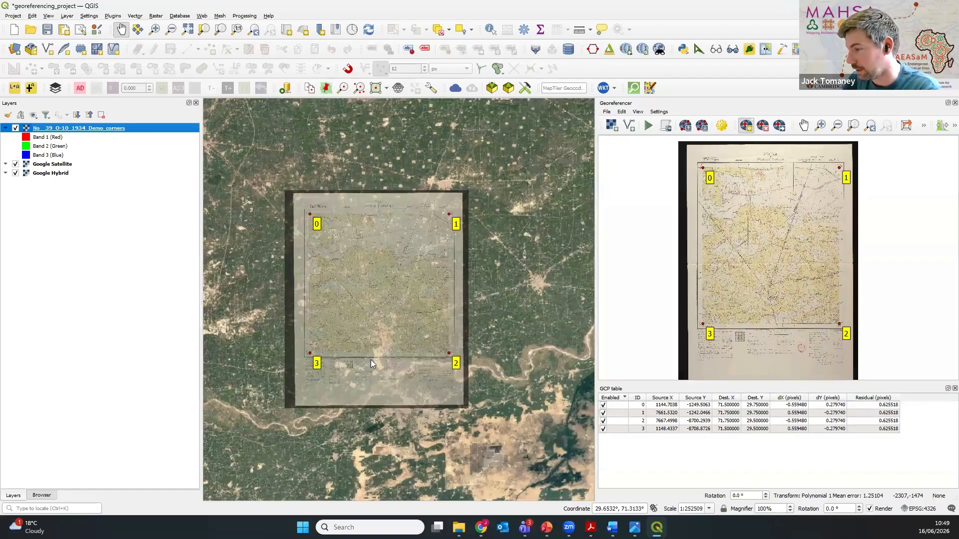
# Step: Compare the railway line near Pipliwala with the satellite imagery by repeatedly hiding and showing the 1934 map layer
pyautogui.scroll(4, 384, 317)
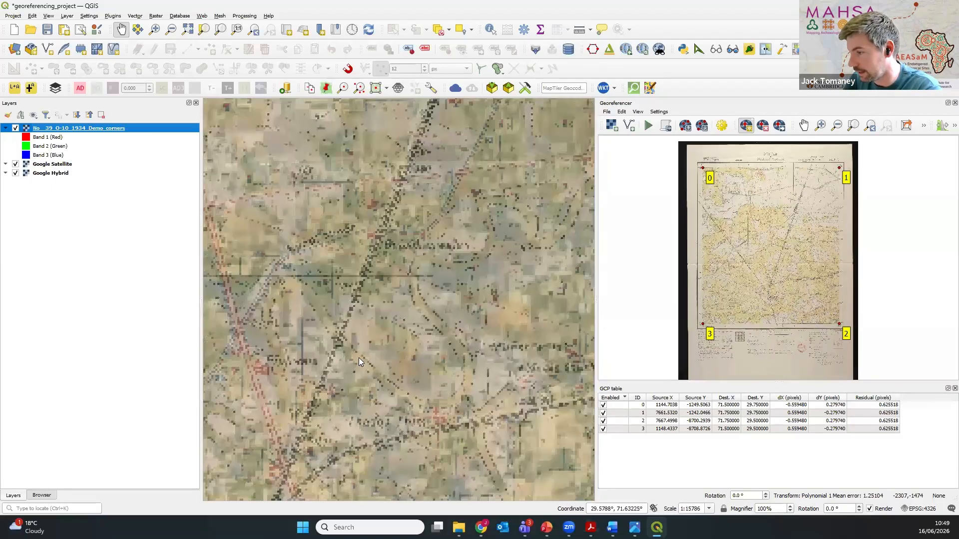
pyautogui.scroll(1, 408, 265)
pyautogui.moveTo(400, 245); pyautogui.dragTo(443, 217)
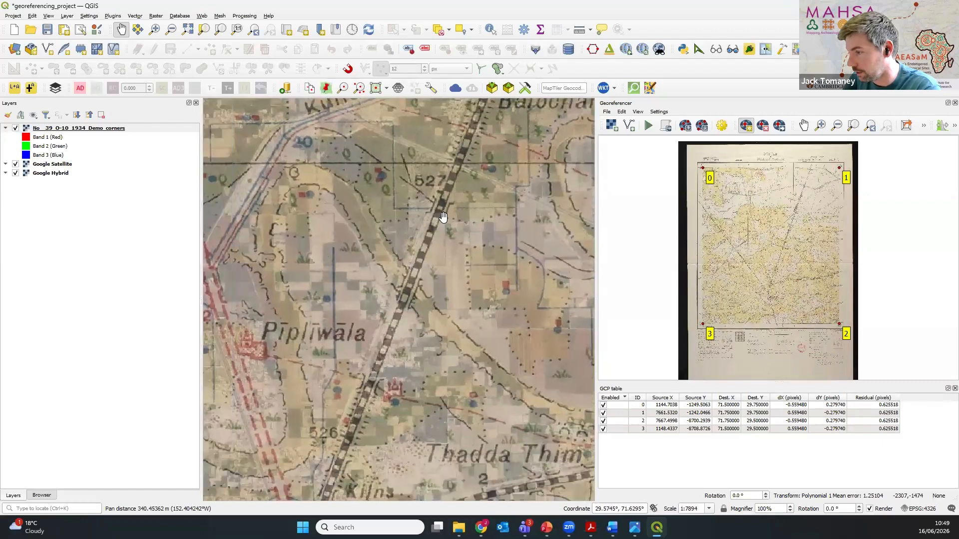
pyautogui.scroll(1, 414, 310)
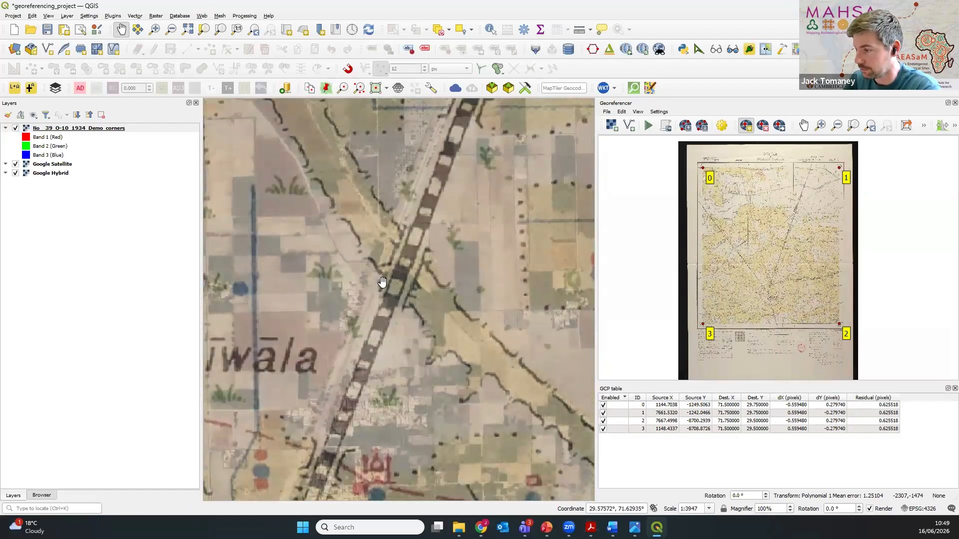
pyautogui.click(15, 129)
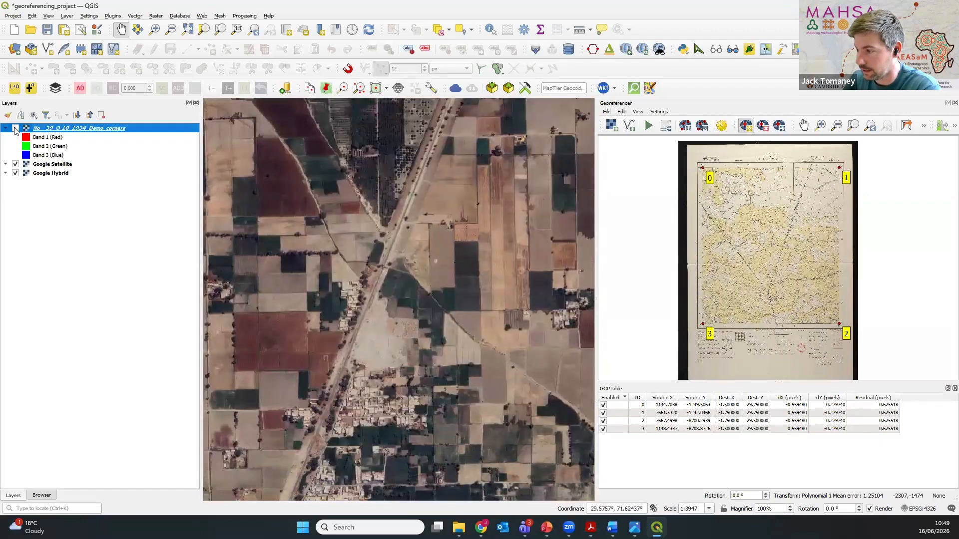
pyautogui.click(15, 129)
pyautogui.click(16, 129)
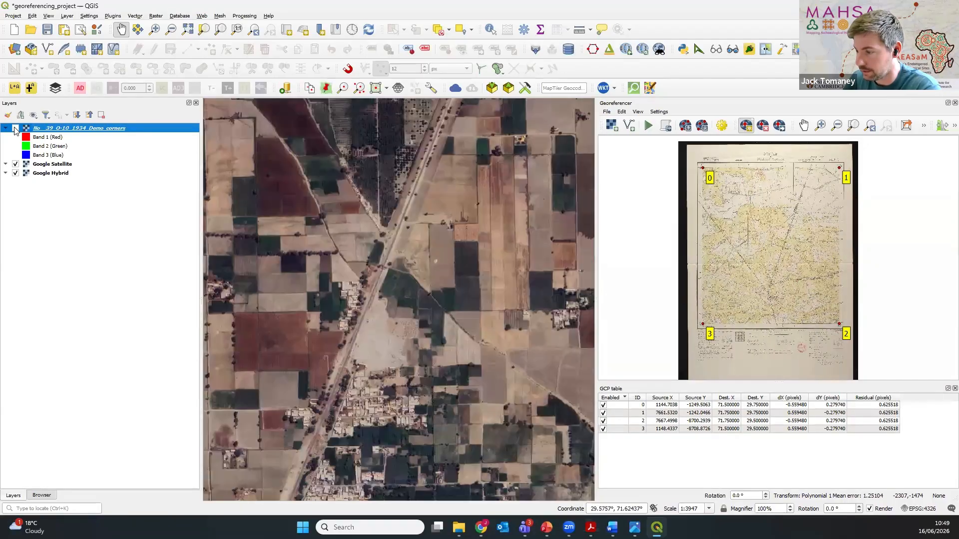
pyautogui.click(16, 129)
# Step: Inspect the railway's offset beside the village houses at close range by hiding and showing the 1934 map layer
pyautogui.scroll(2, 349, 408)
pyautogui.moveTo(348, 408); pyautogui.dragTo(430, 297)
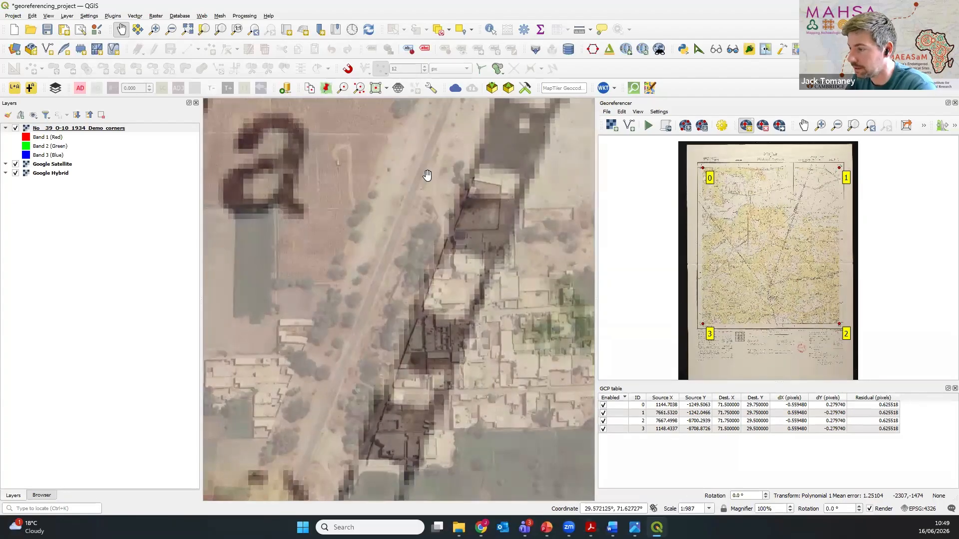
pyautogui.click(15, 129)
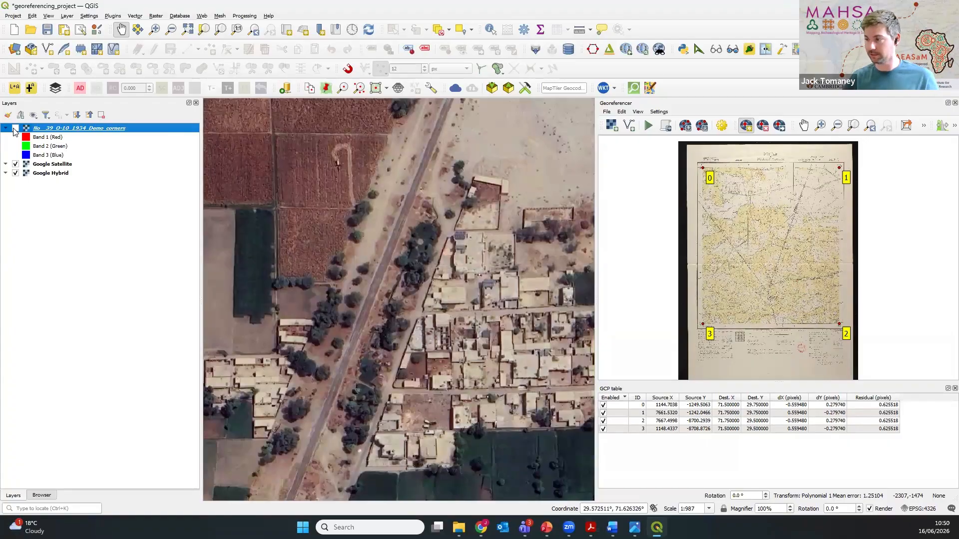
pyautogui.click(15, 129)
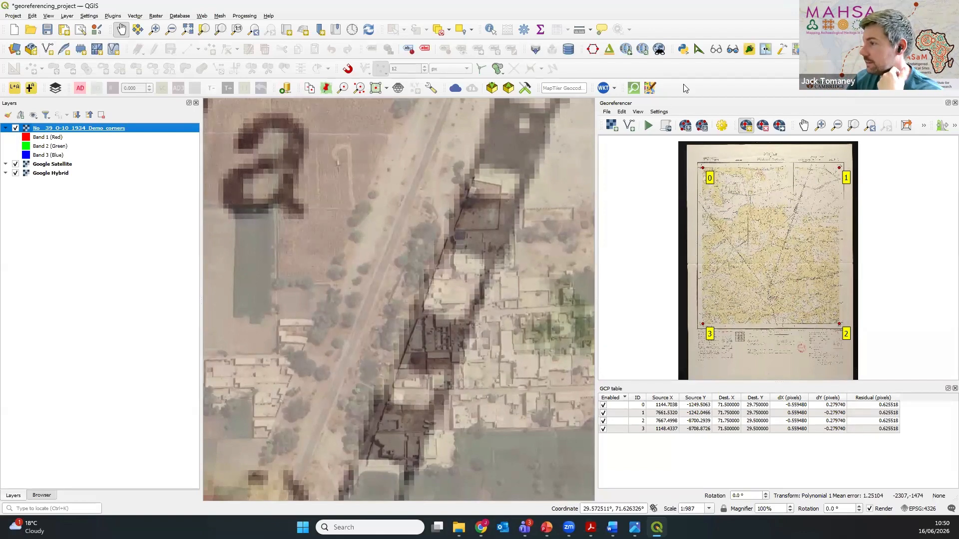
# Step: Try to measure the distance between the railway on the 1934 map and the one on the satellite imagery, and close the measurement
pyautogui.click(578, 31)
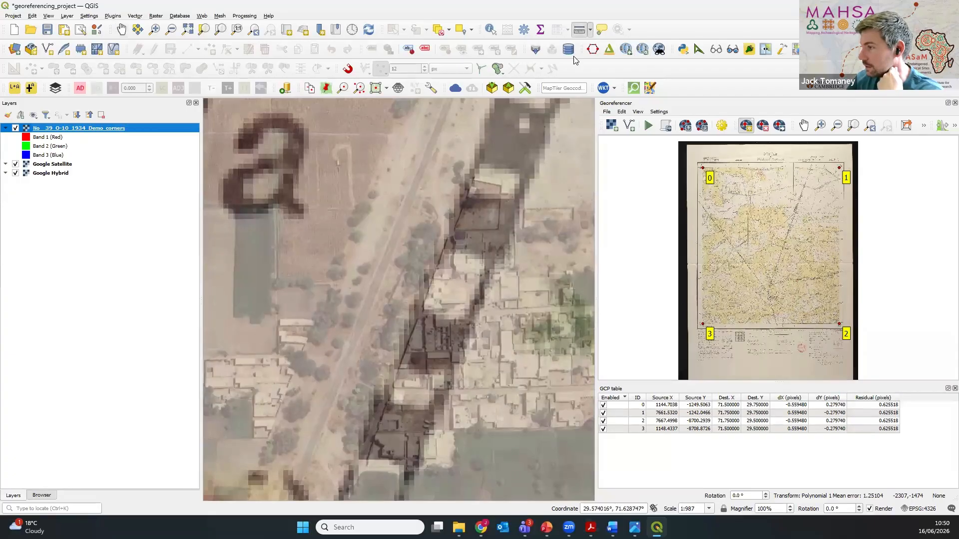
pyautogui.click(455, 284)
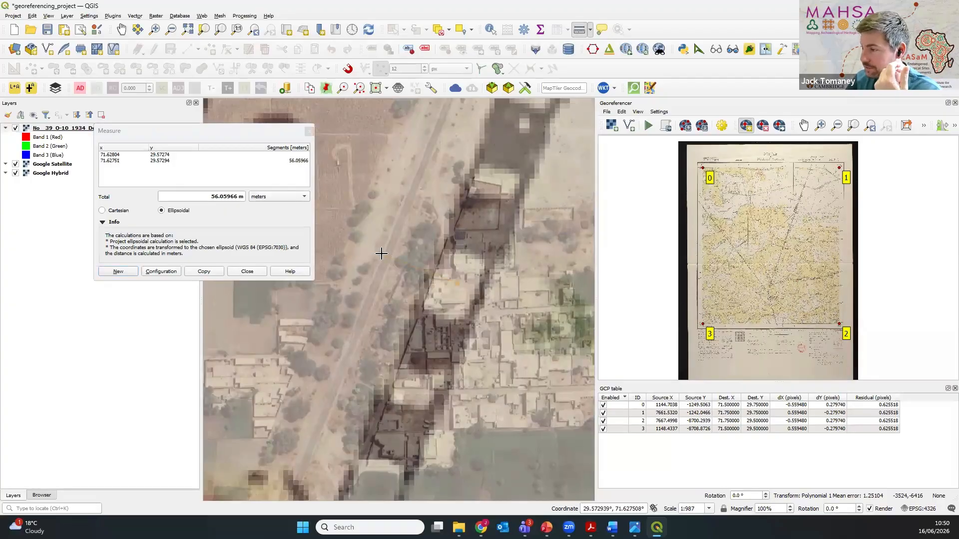
pyautogui.click(309, 131)
# Step: Examine how the red road beside Pipliwala aligns with the satellite road, and return to an overview of the whole map sheet
pyautogui.scroll(-3, 335, 256)
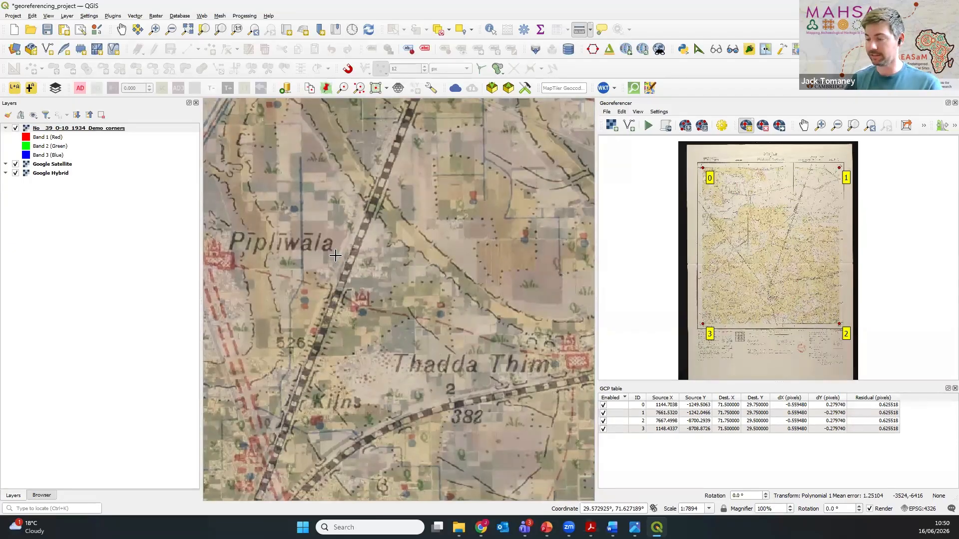
pyautogui.scroll(1, 241, 213)
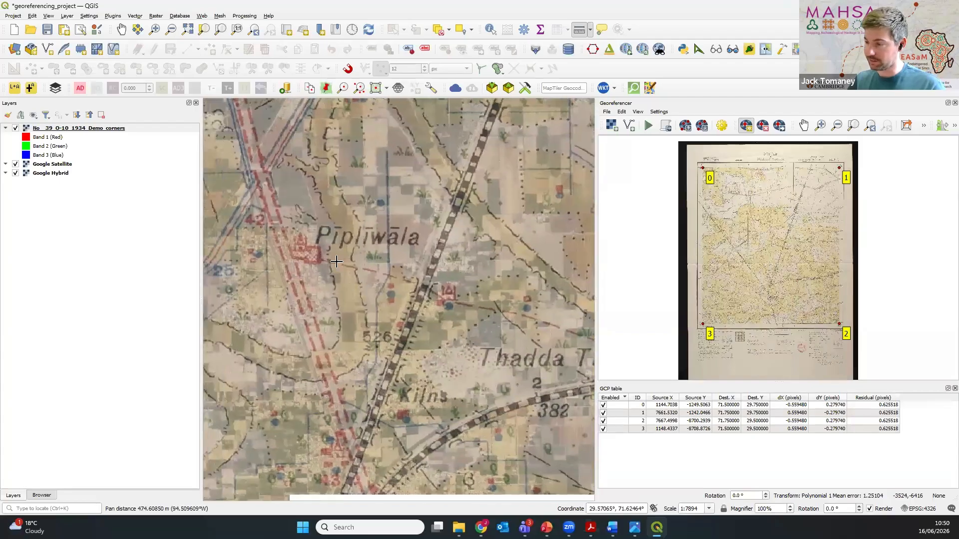
pyautogui.scroll(1, 241, 213)
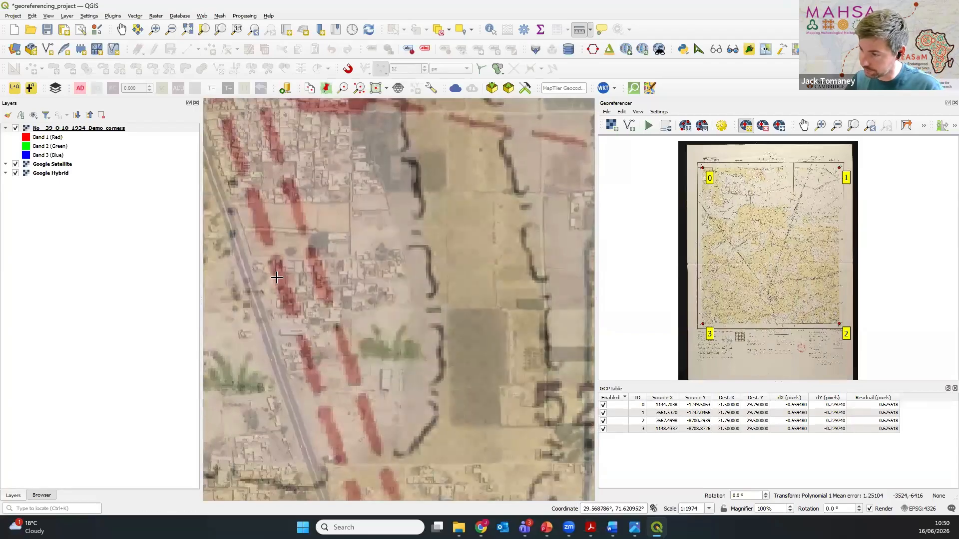
pyautogui.scroll(-3, 300, 347)
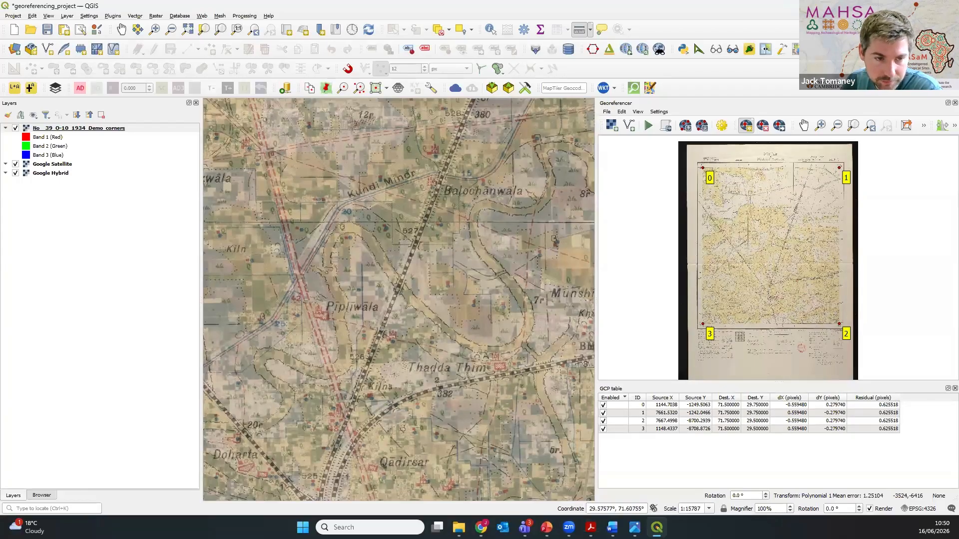
pyautogui.scroll(-3, 411, 319)
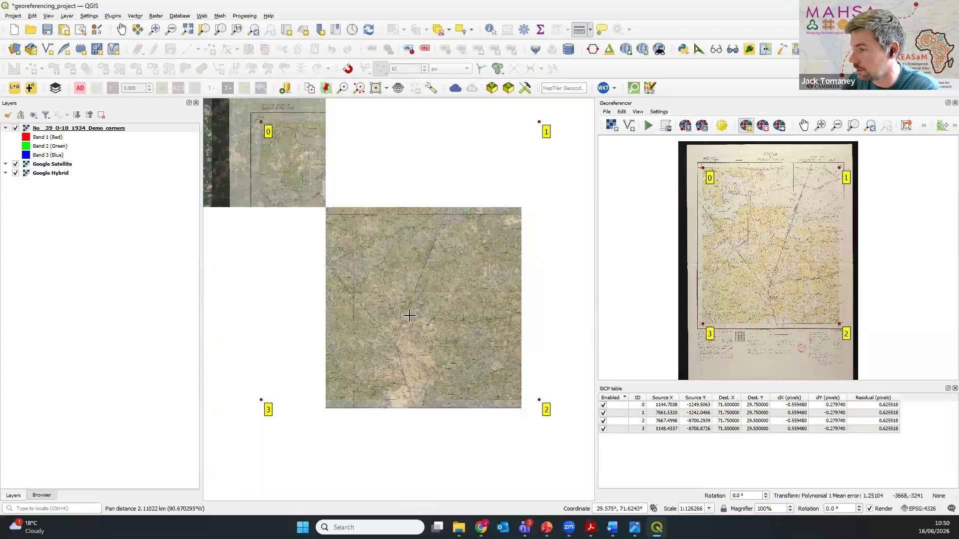
pyautogui.scroll(-1, 422, 315)
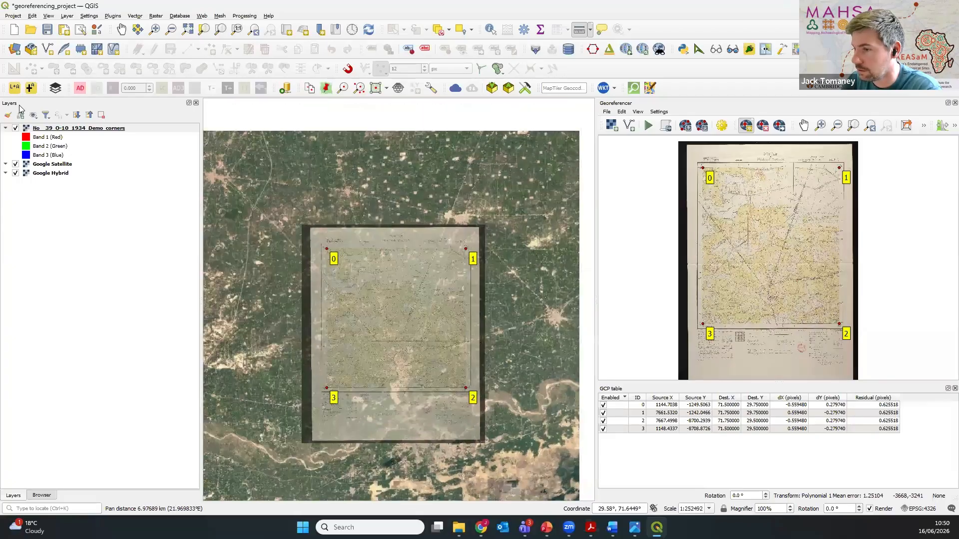
# Step: Select the 1934 corner-georeferenced map layer and save the georeferencing project
pyautogui.click(87, 130)
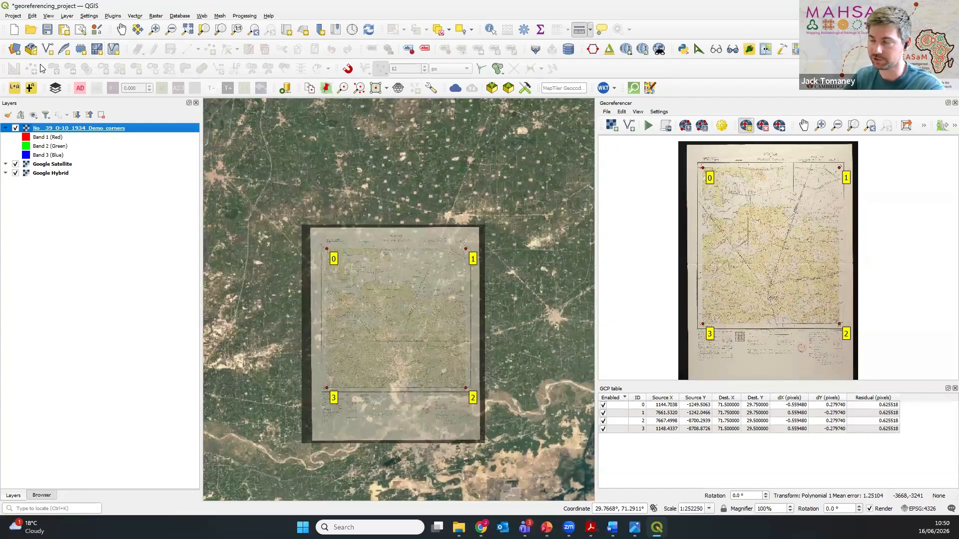
pyautogui.click(48, 33)
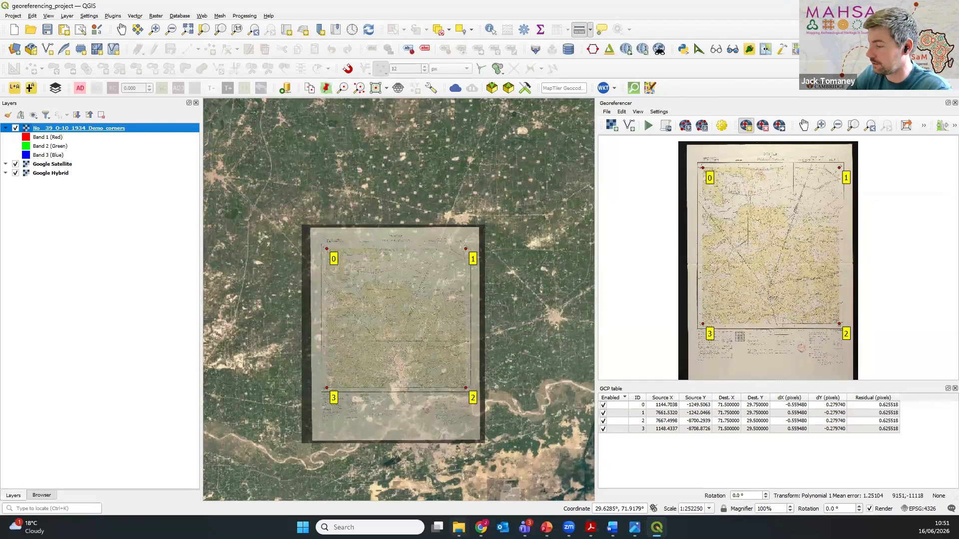
# Step: Switch to File Explorer, review the original scan, points file and georeferenced TIFF in the georeferencing_project folder, and return to QGIS
pyautogui.moveTo(458, 527)
pyautogui.click(428, 484)
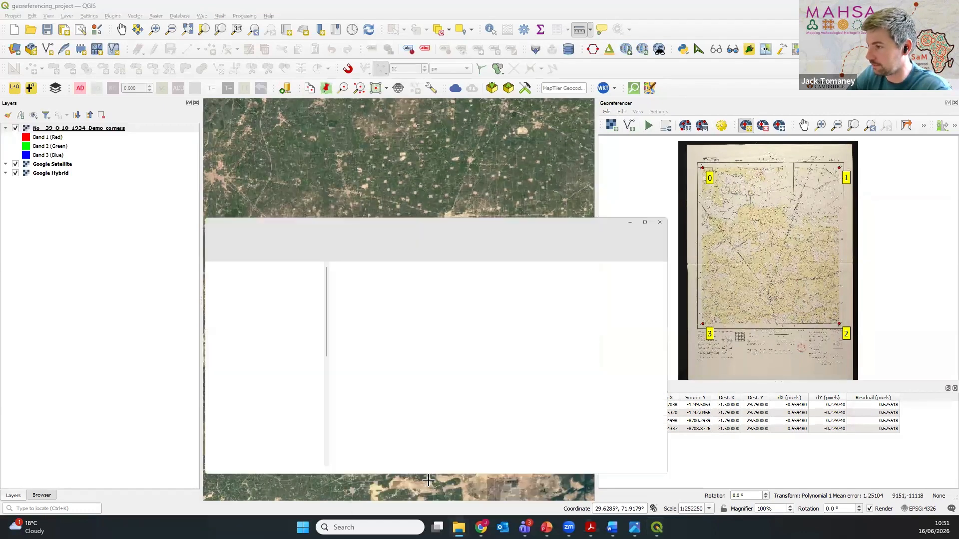
pyautogui.click(463, 212)
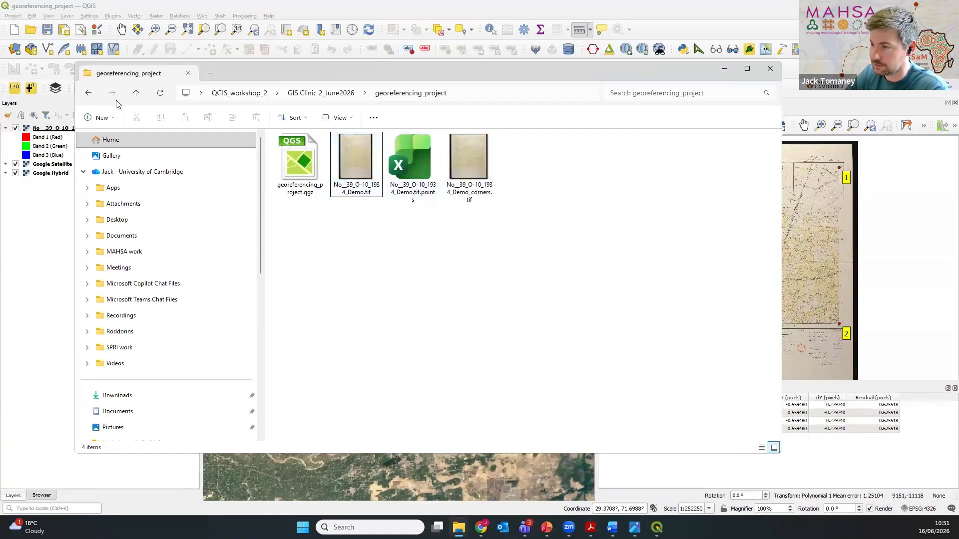
pyautogui.click(349, 171)
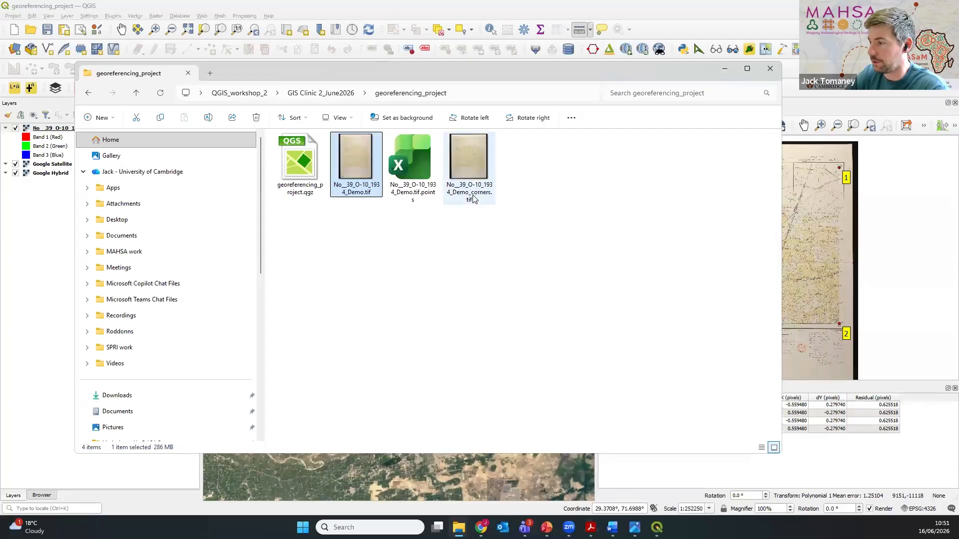
pyautogui.click(430, 200)
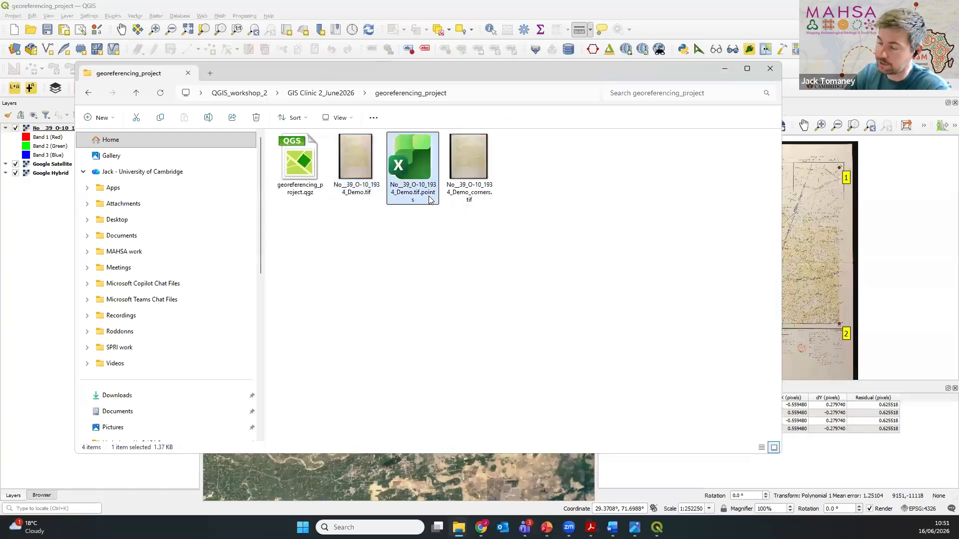
pyautogui.click(424, 243)
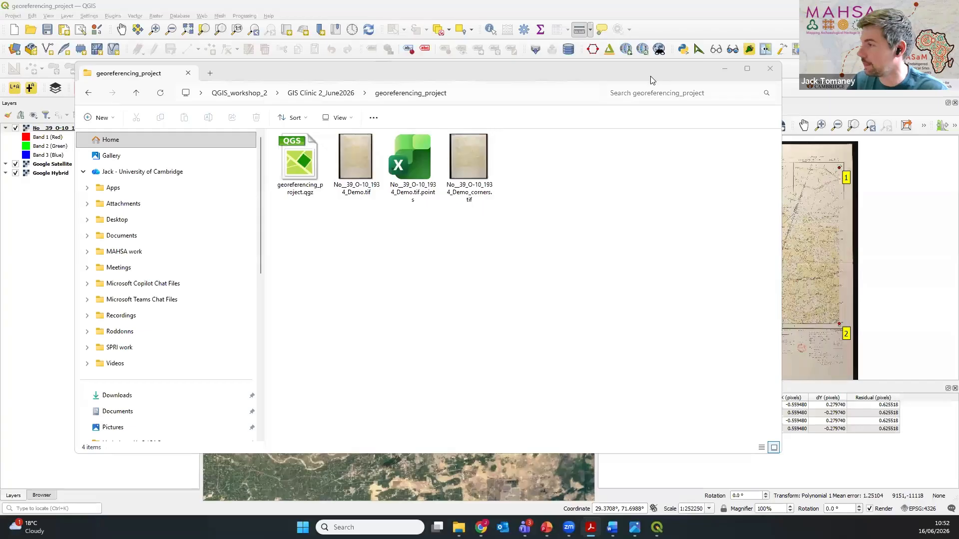
pyautogui.click(725, 69)
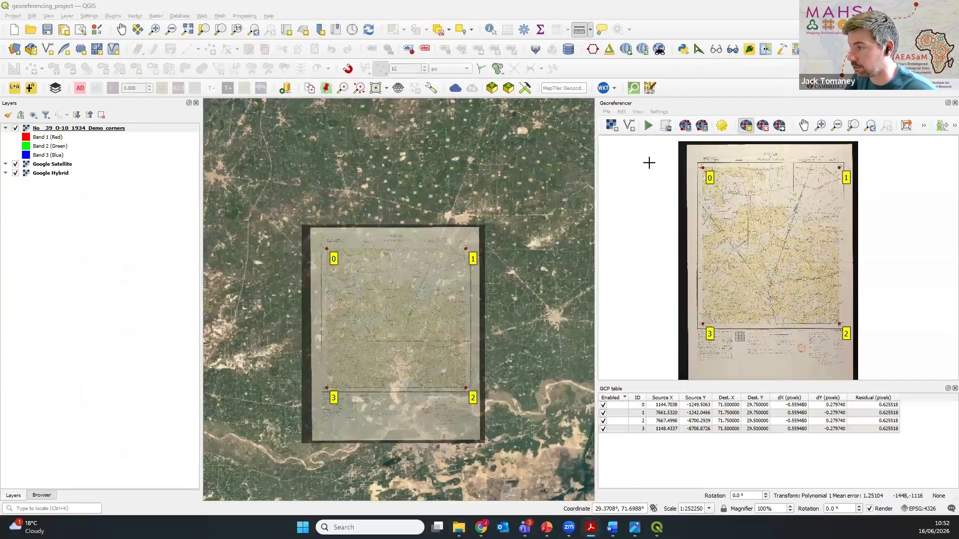
# Step: Check the folder and file name offered for saving the georeferencer's GCP points, and close the dialog without saving
pyautogui.click(607, 112)
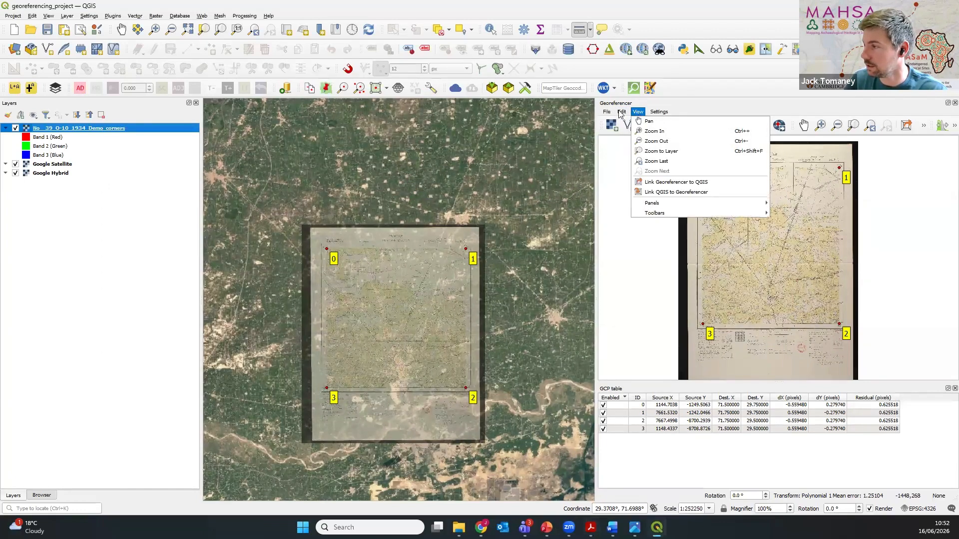
pyautogui.moveTo(606, 114)
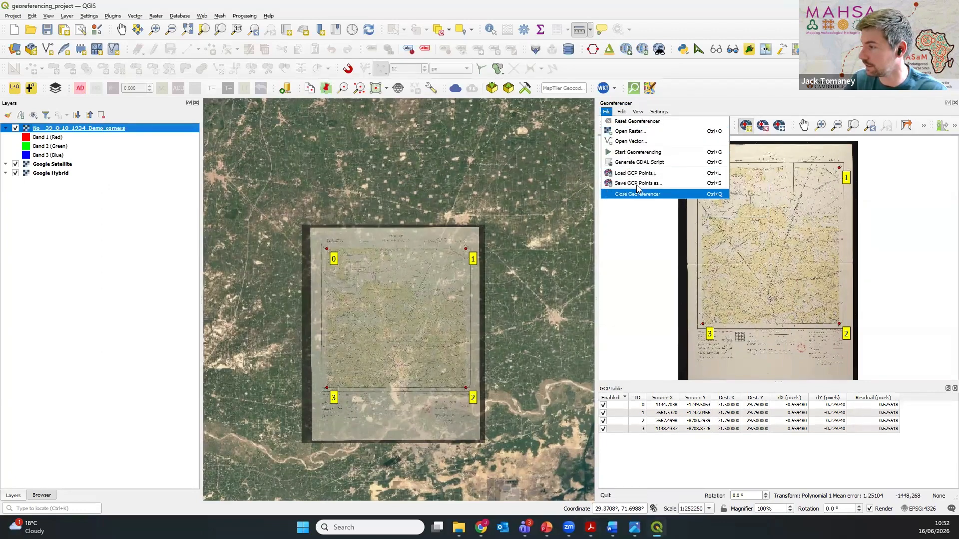
pyautogui.click(672, 186)
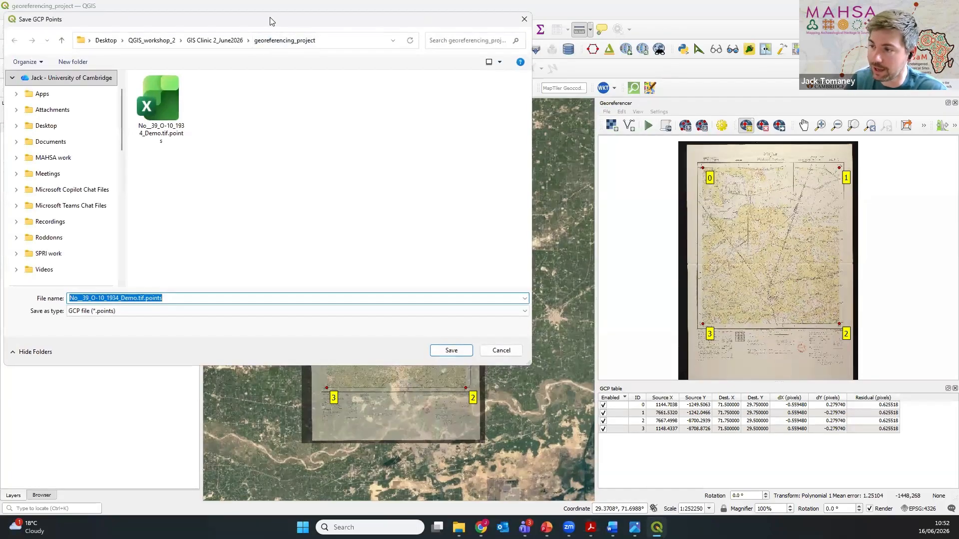
pyautogui.moveTo(269, 21); pyautogui.dragTo(399, 96)
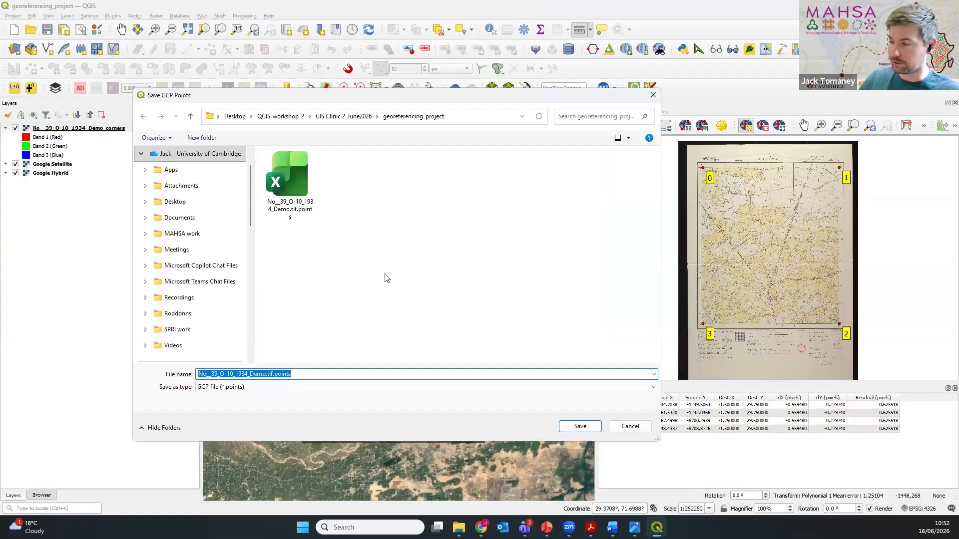
pyautogui.click(653, 95)
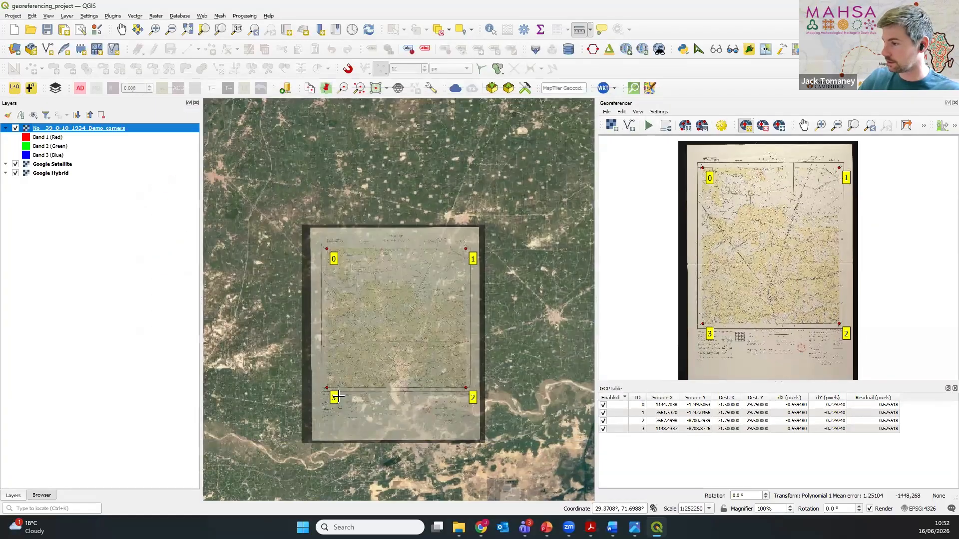
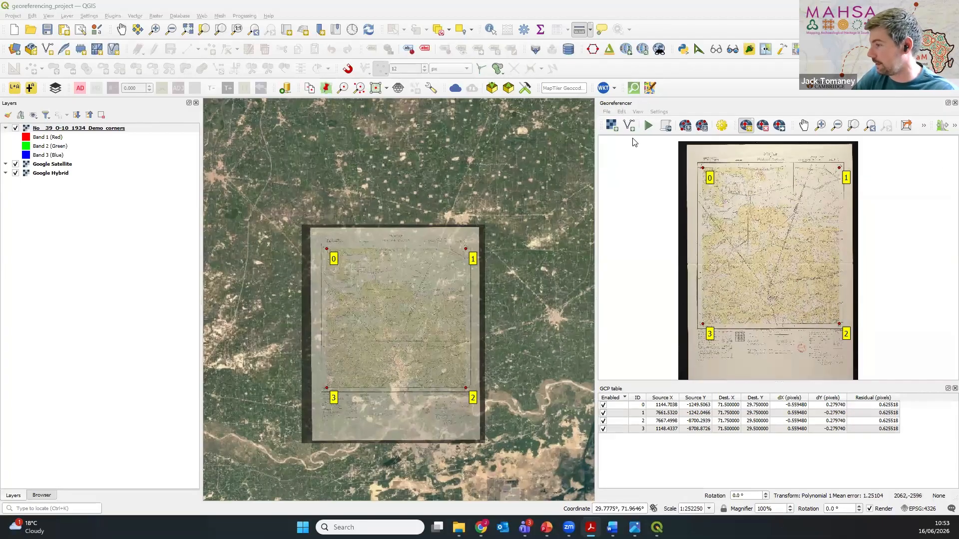
# Step: Load the GCP points file No__39_O-10_1934_Demo.tif.points from the georeferencing_project folder into the georeferencer
pyautogui.click(607, 111)
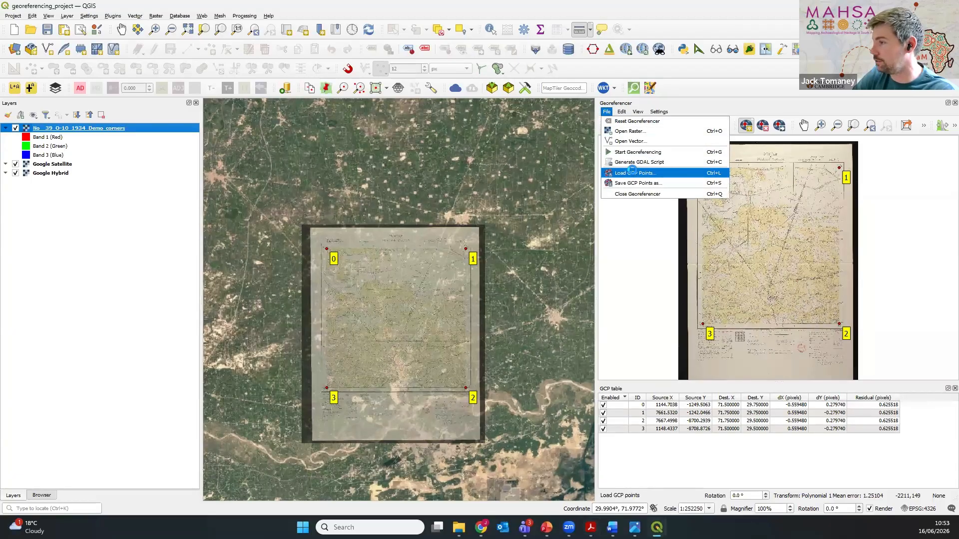
pyautogui.click(631, 173)
pyautogui.click(319, 192)
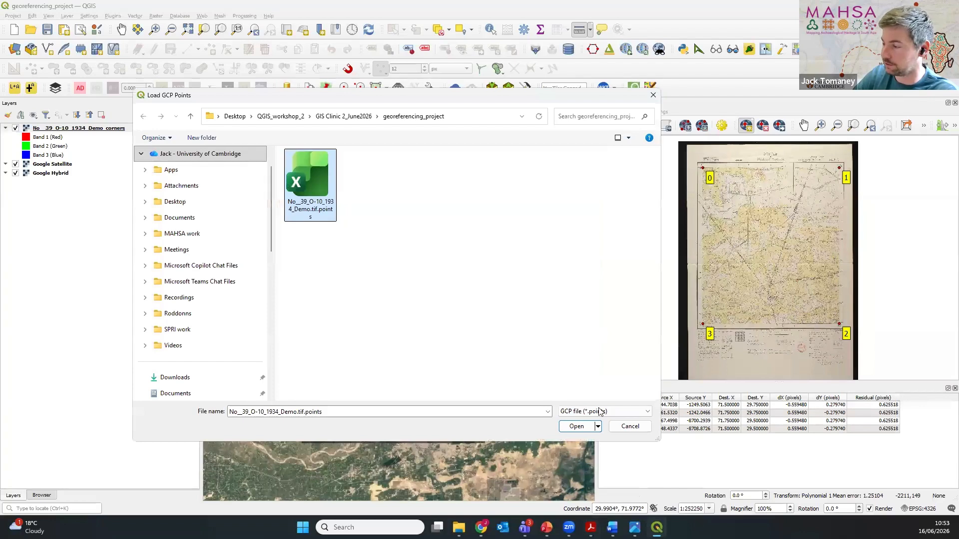
pyautogui.click(579, 427)
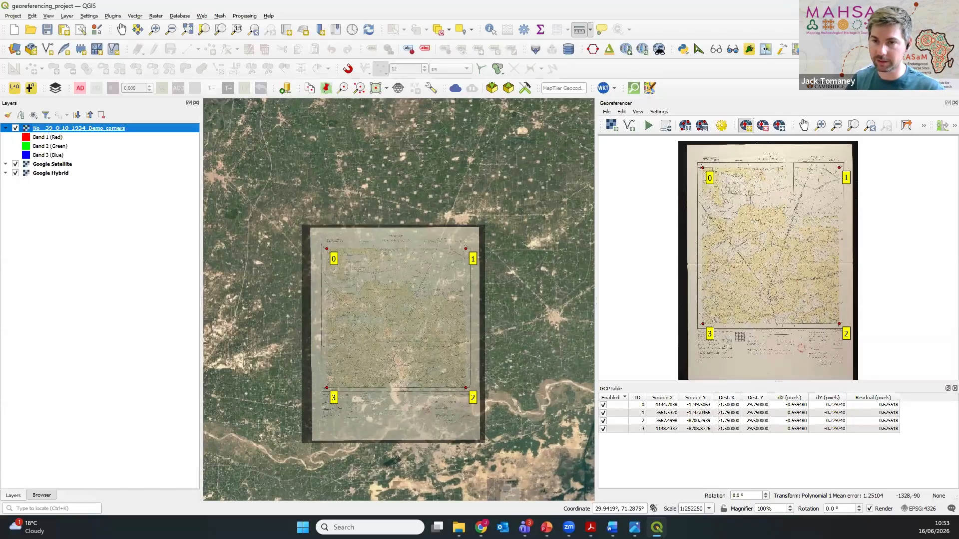
# Step: Switch to the PDF guide, read Section 3 on choosing feature-based GCPs, updating settings and disabling corner points, and return to QGIS
pyautogui.hotkey('alt', 'Tab')
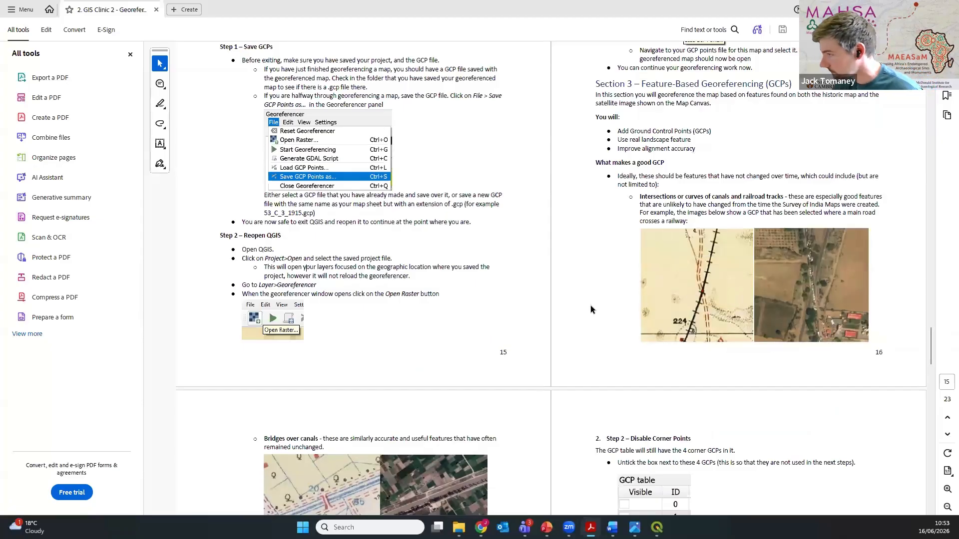
pyautogui.scroll(-1, 590, 307)
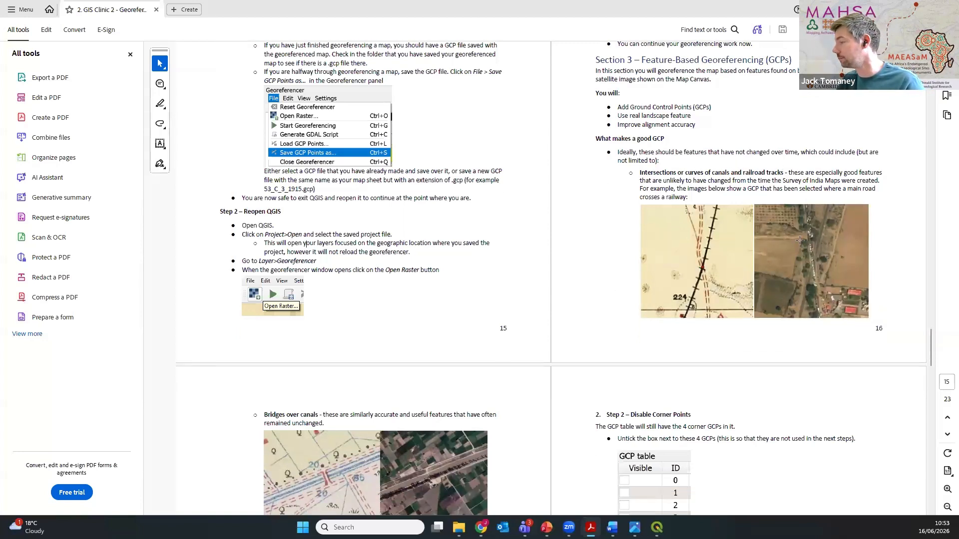
pyautogui.scroll(-5, 593, 289)
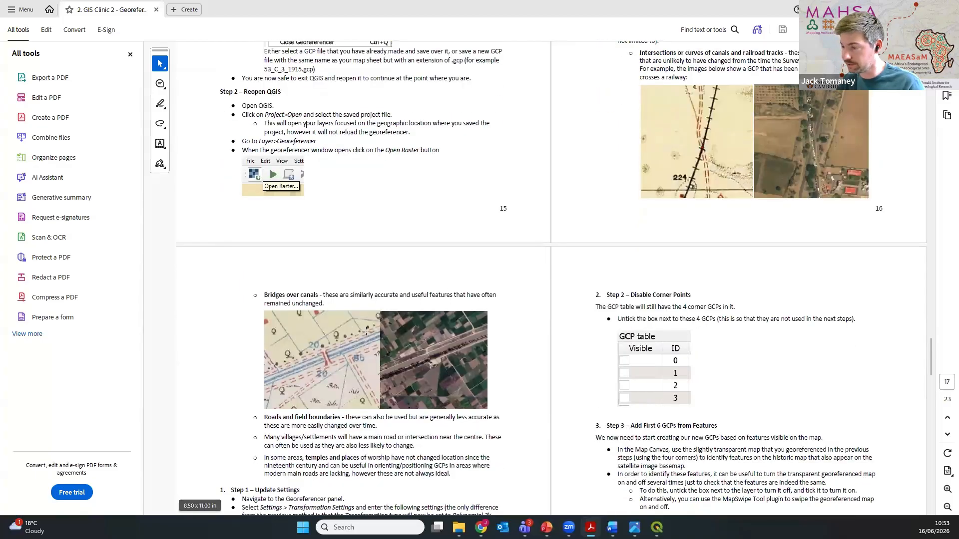
pyautogui.scroll(-3, 287, 358)
pyautogui.scroll(-3, 349, 383)
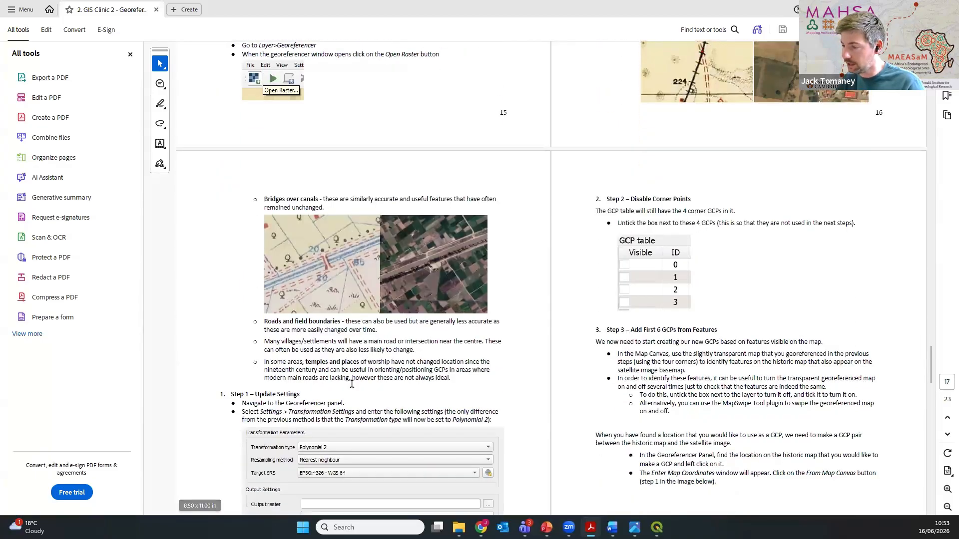
pyautogui.scroll(-1, 315, 298)
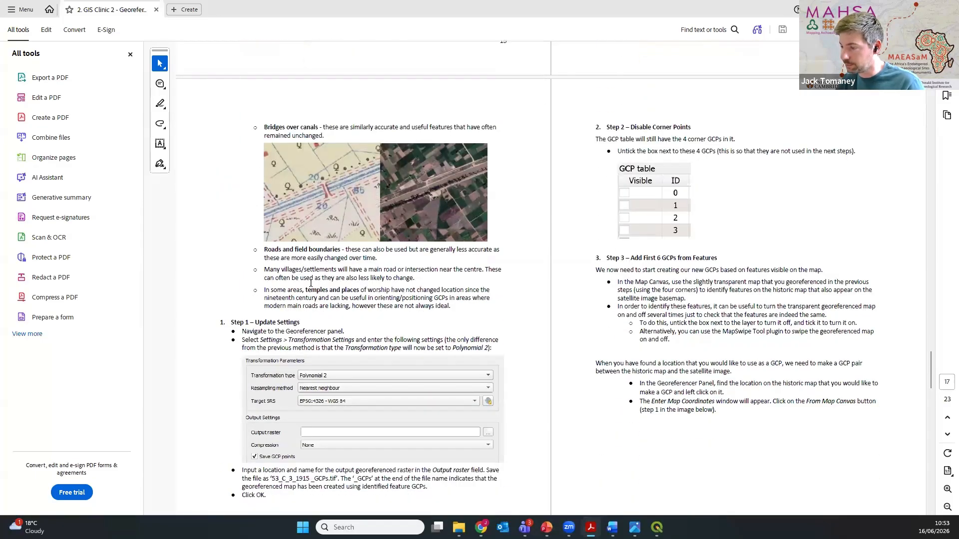
pyautogui.scroll(-4, 510, 315)
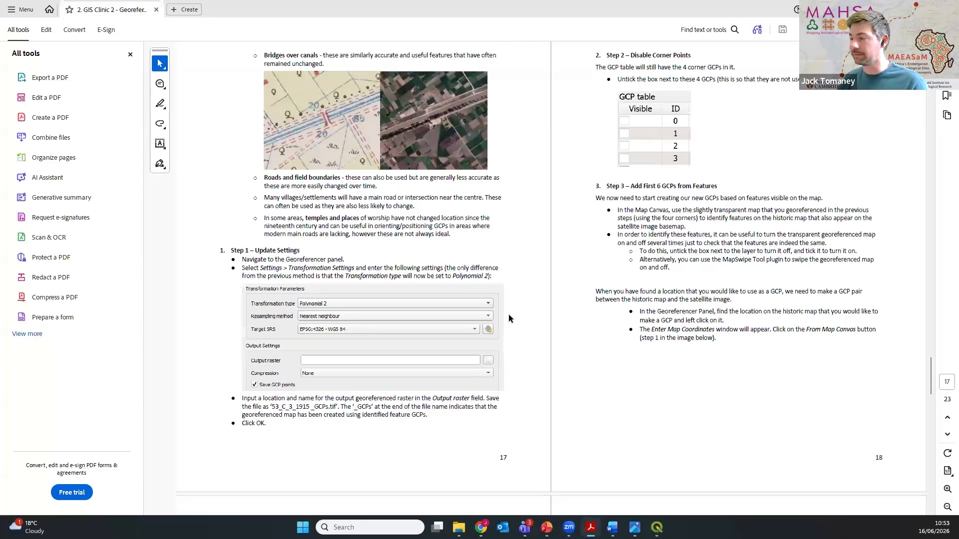
pyautogui.scroll(-5, 508, 314)
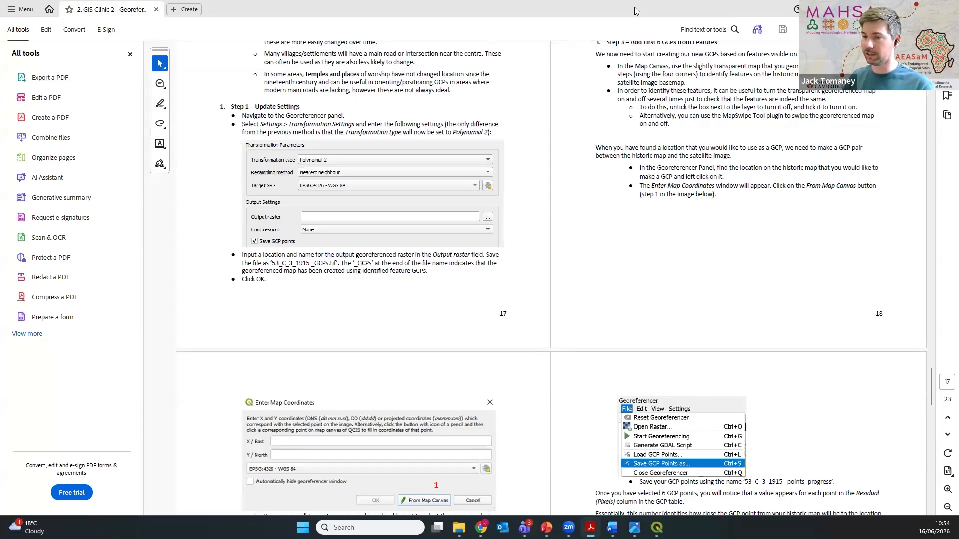
pyautogui.click(898, 9)
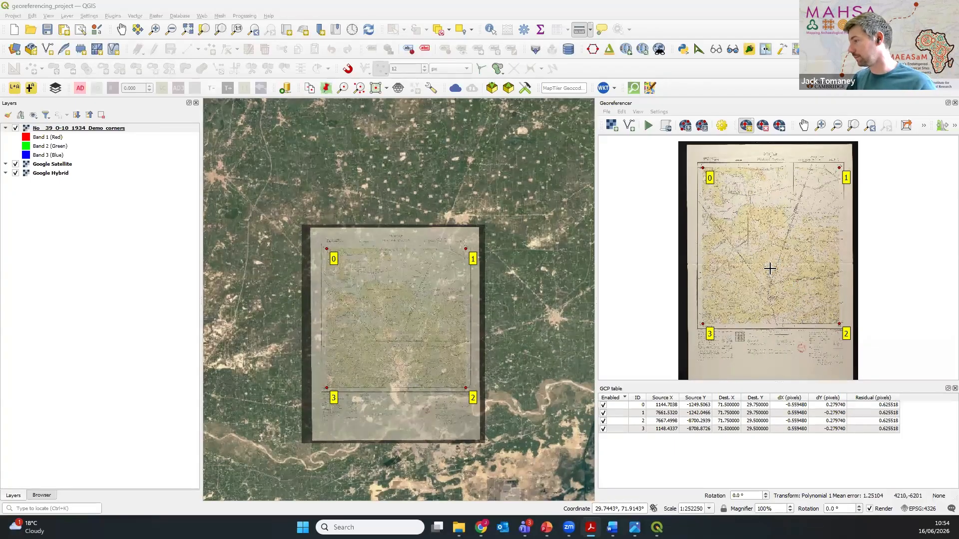
# Step: Inspect the paper crease at the scan's western margin in the georeferencer and return to the whole sheet
pyautogui.scroll(1, 771, 266)
pyautogui.scroll(3, 694, 261)
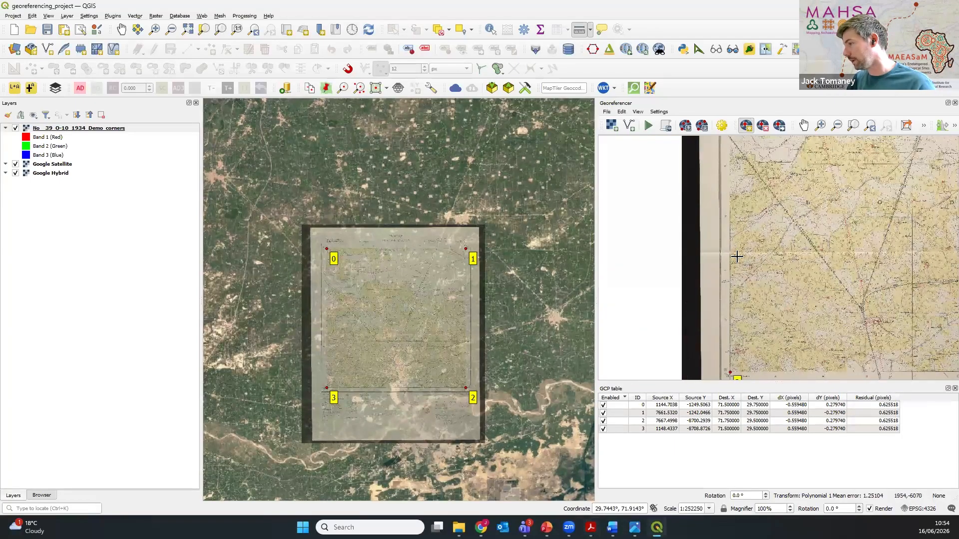
pyautogui.moveTo(721, 257); pyautogui.dragTo(769, 255)
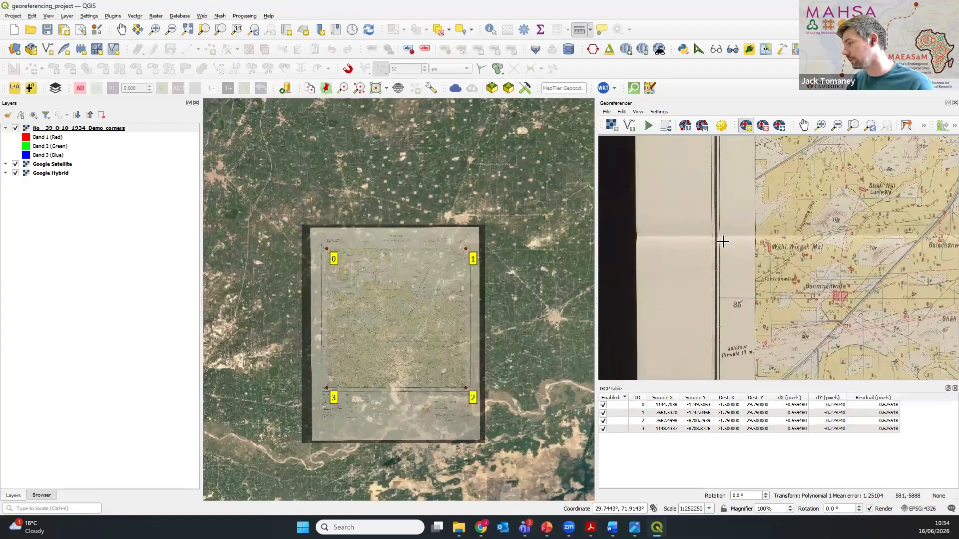
pyautogui.scroll(-5, 810, 239)
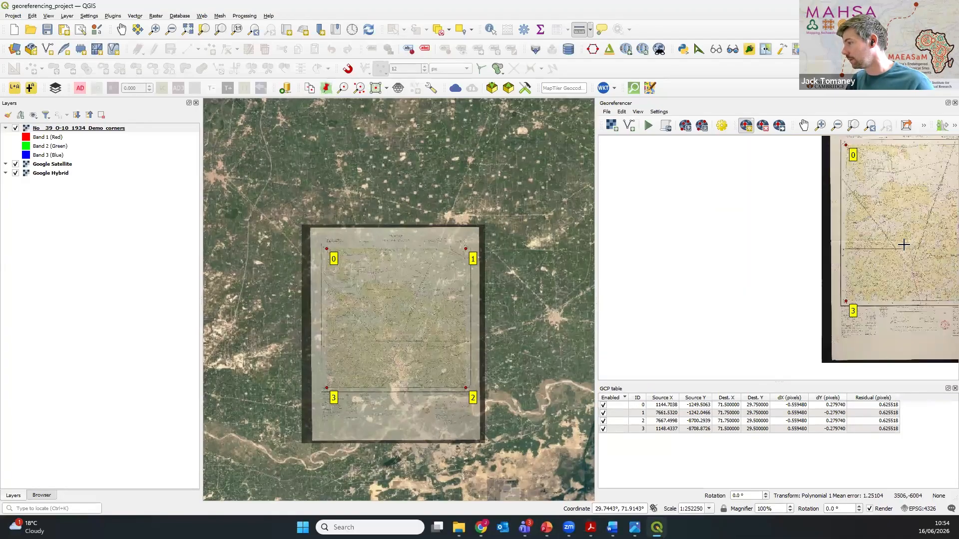
pyautogui.moveTo(851, 249); pyautogui.dragTo(748, 254)
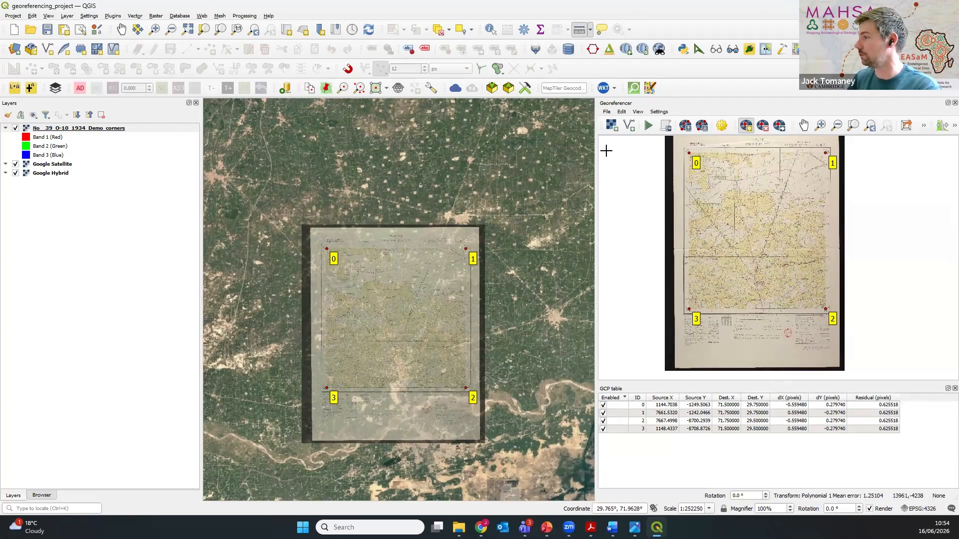
# Step: Open the georeferencer's transformation settings and set the transformation type to Polynomial 2
pyautogui.click(659, 111)
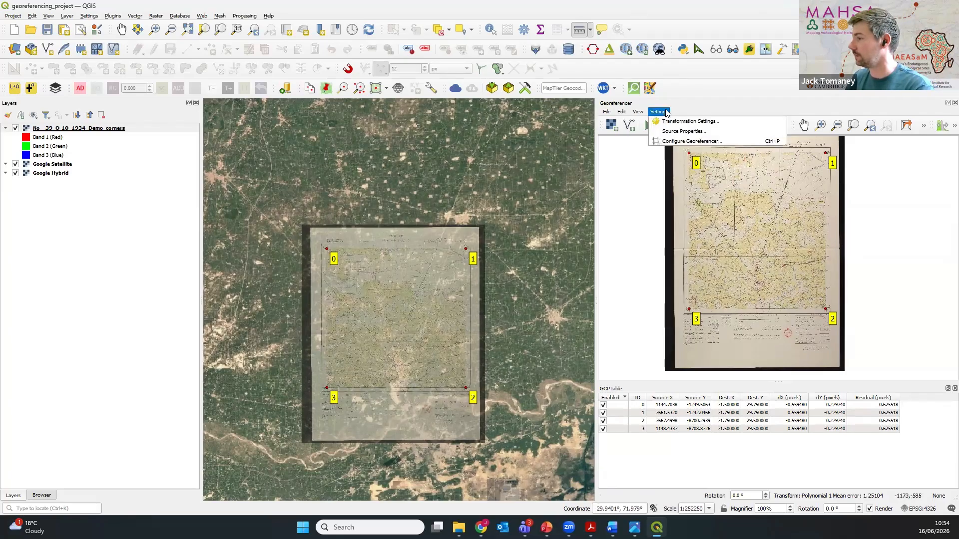
pyautogui.click(707, 121)
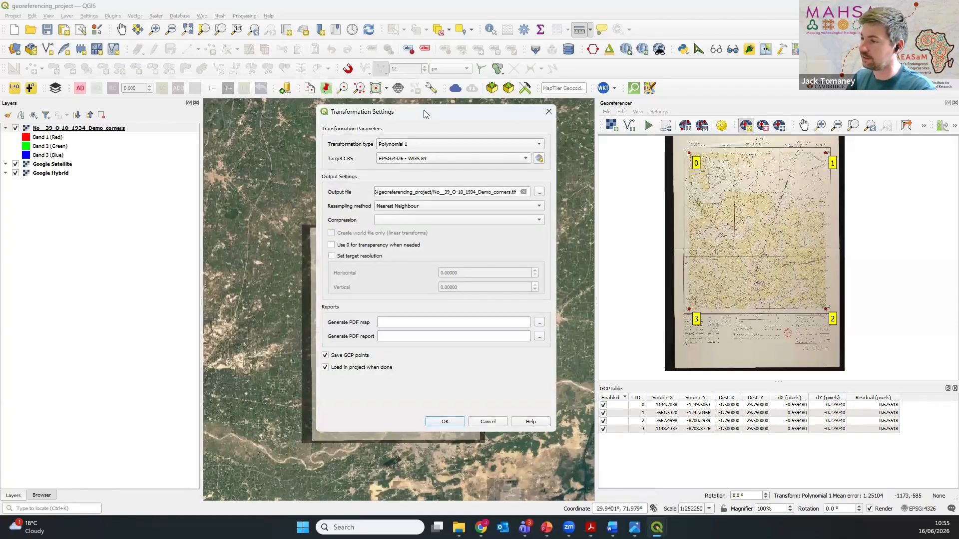
pyautogui.moveTo(425, 114); pyautogui.dragTo(409, 121)
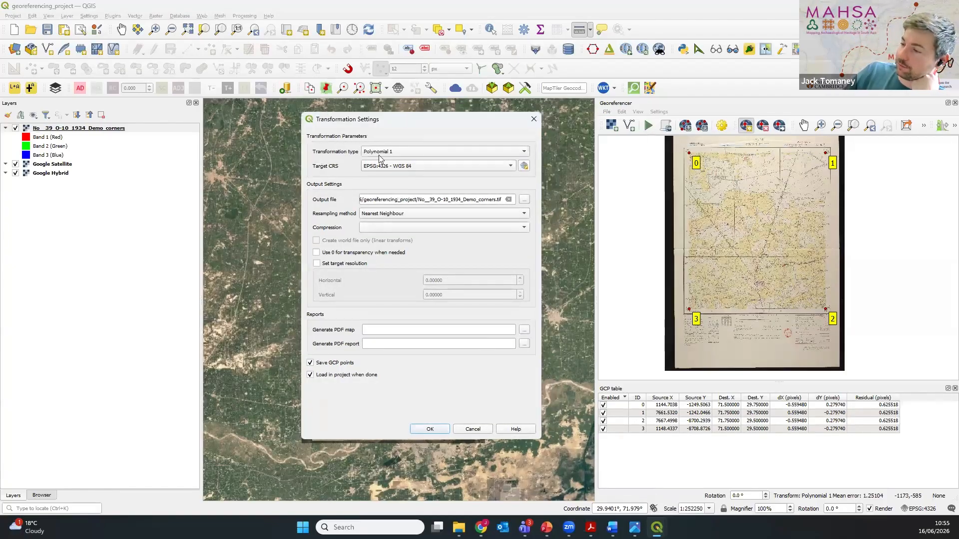
pyautogui.click(507, 152)
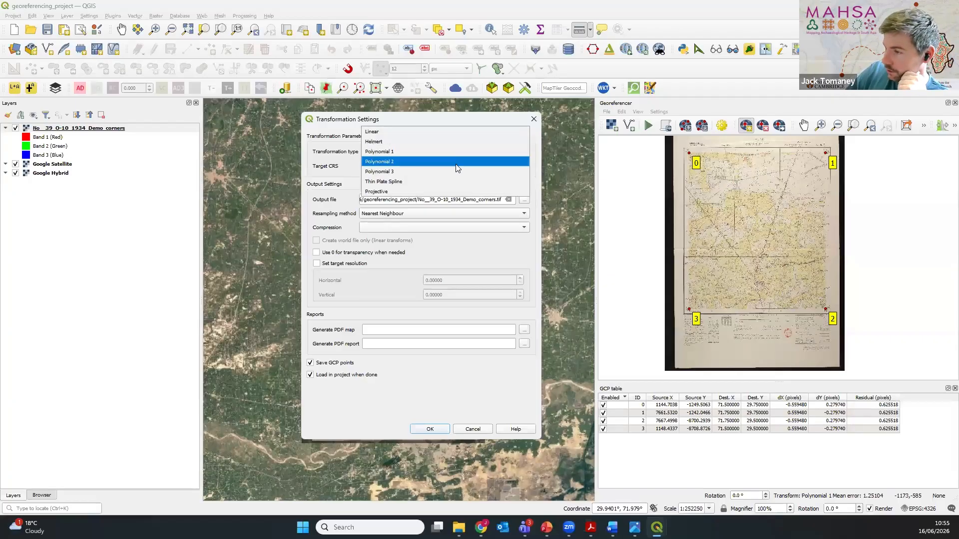
pyautogui.click(408, 162)
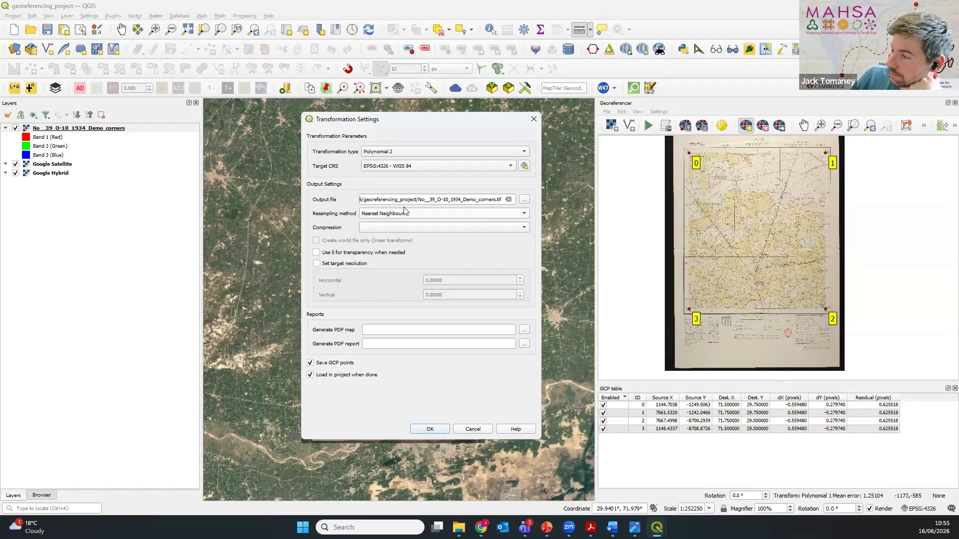
# Step: Set the output raster to No__39_O-10_1934_Demo_georef.tif in the georeferencing_project folder and apply the transformation settings
pyautogui.click(524, 200)
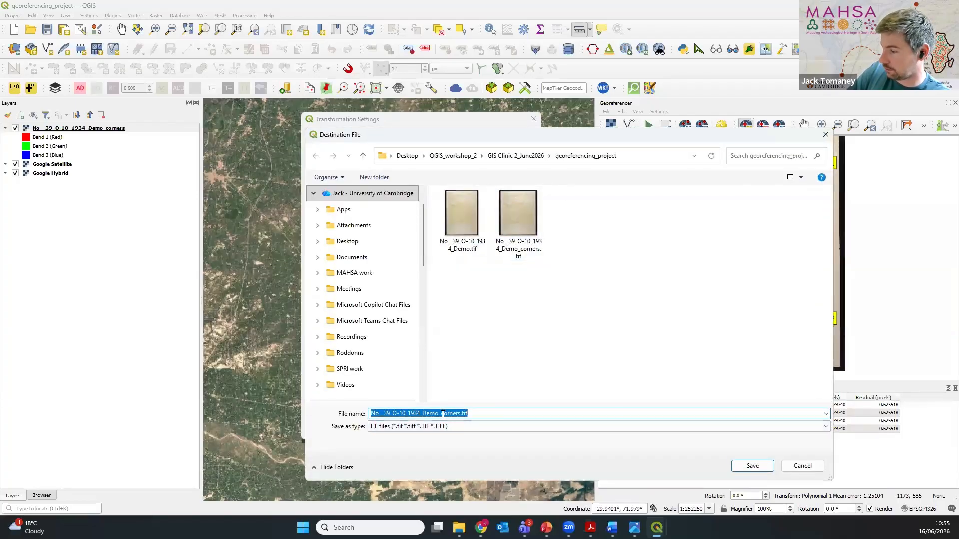
pyautogui.click(443, 414)
pyautogui.moveTo(444, 414); pyautogui.dragTo(460, 414)
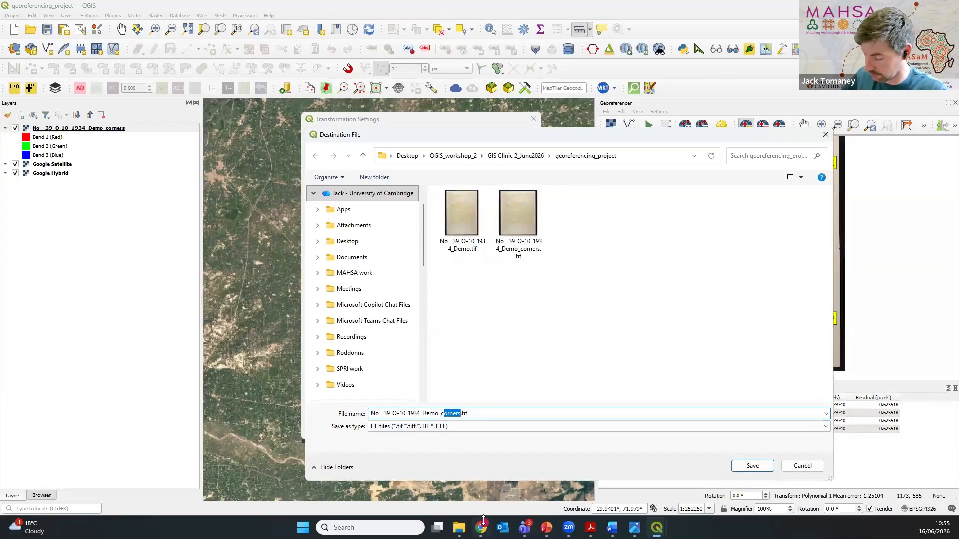
pyautogui.press('BackSpace')
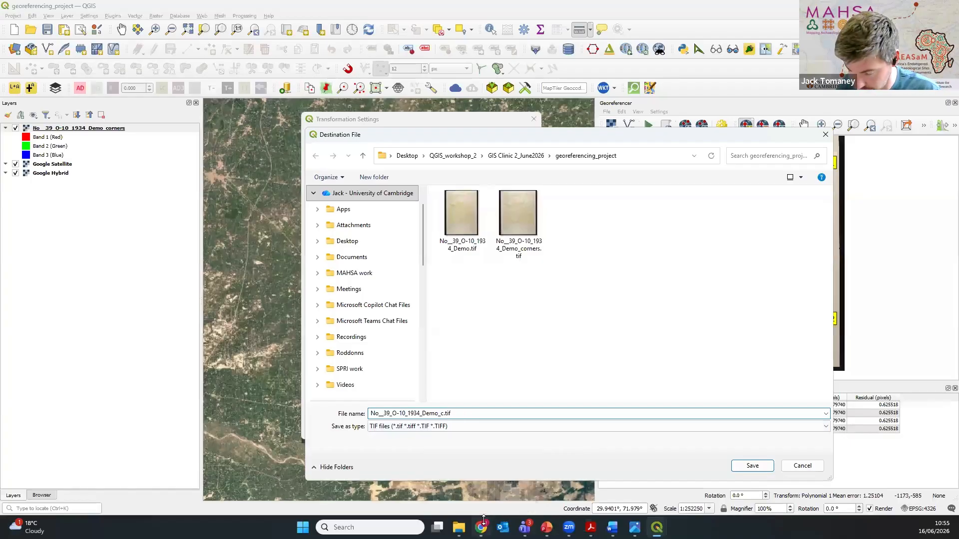
pyautogui.press('BackSpace')
pyautogui.write('georef')
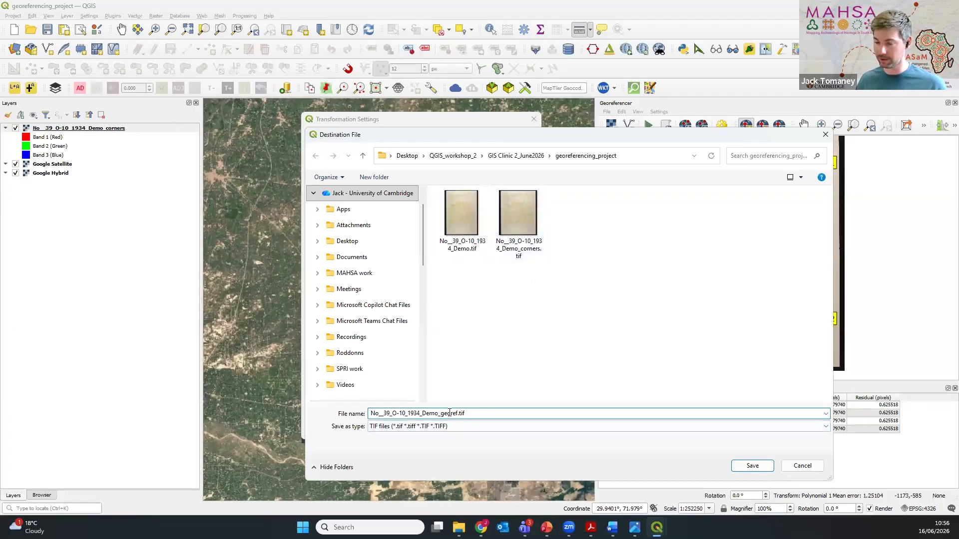
pyautogui.click(752, 466)
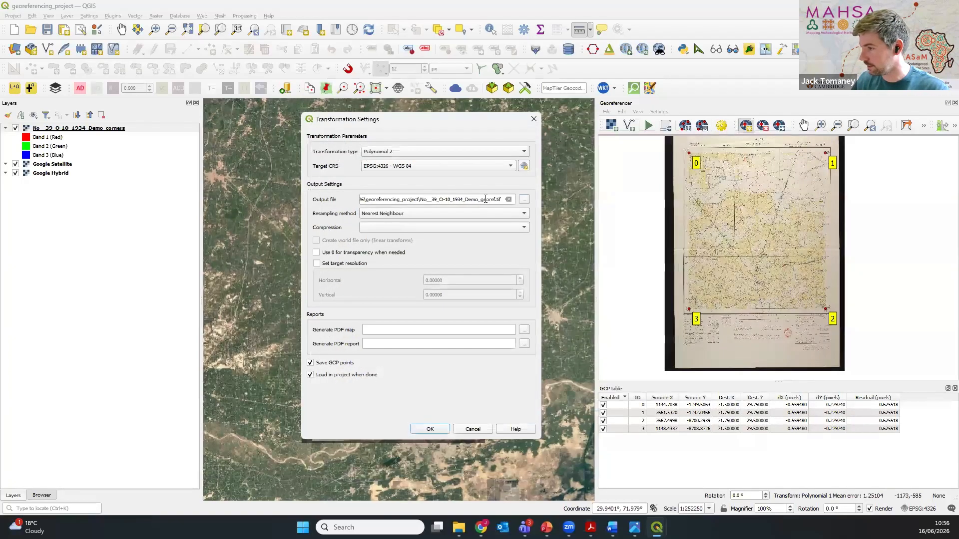
pyautogui.click(430, 430)
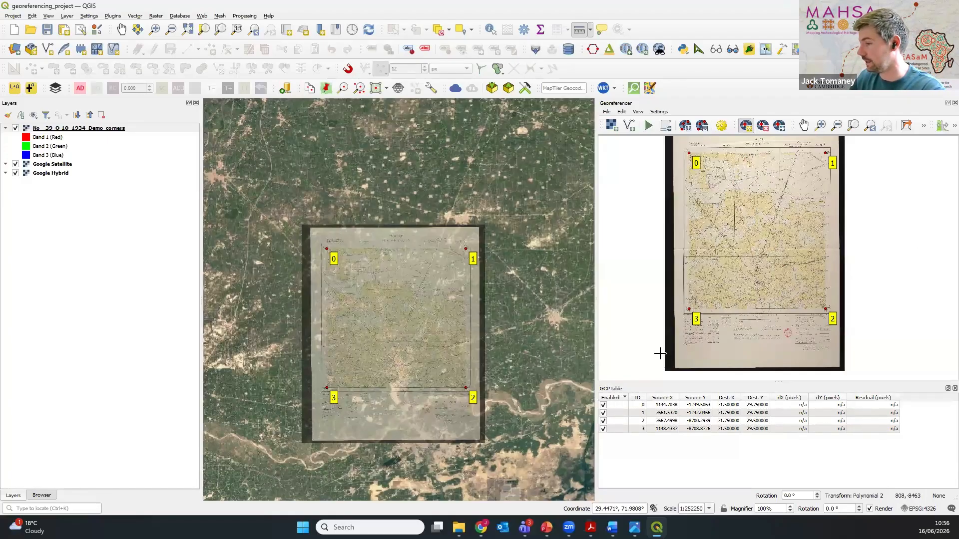
# Step: Disable the four corner control points, IDs 0 to 3, in the GCP table
pyautogui.click(603, 405)
pyautogui.click(603, 413)
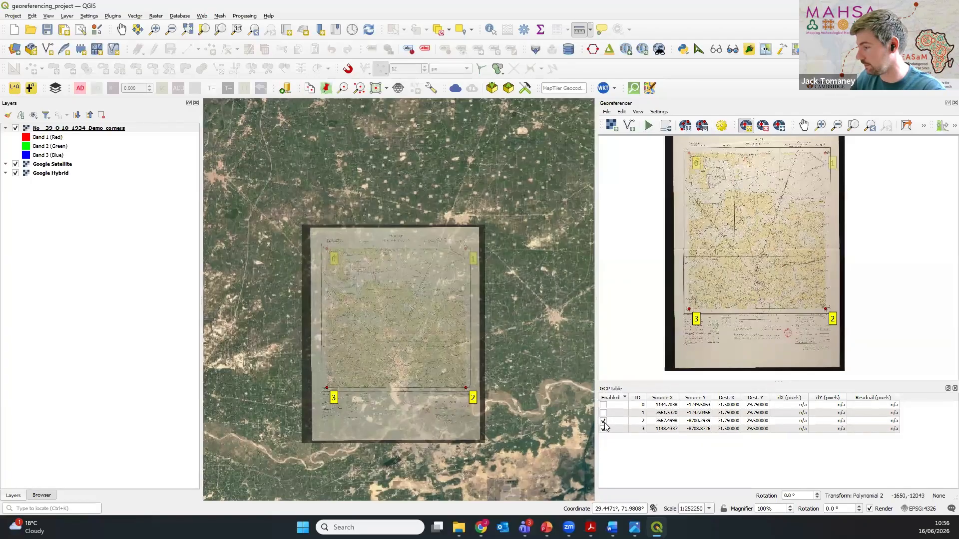
pyautogui.click(604, 421)
pyautogui.click(603, 430)
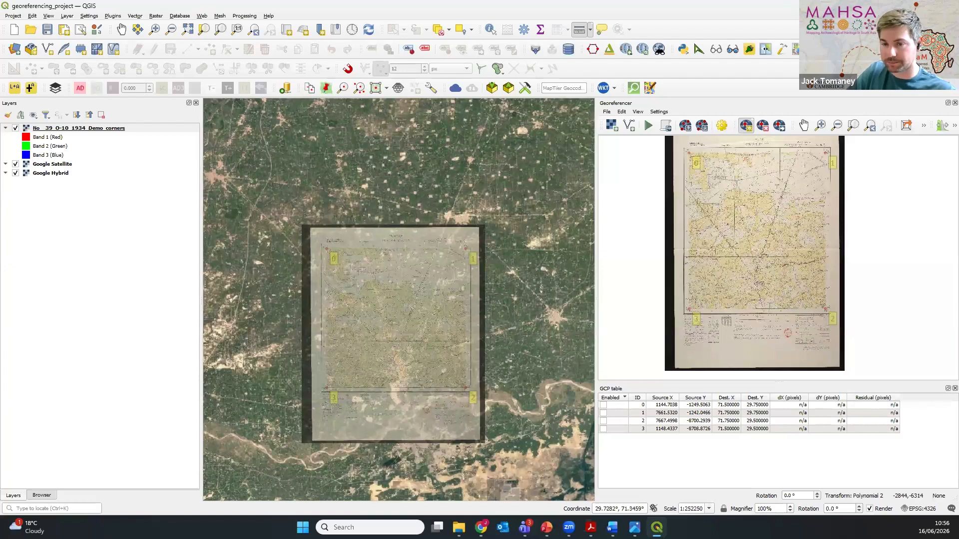
# Step: Examine the railway and canals in the sheet's western part, comparing the No__39_O-10_1934_Demo_corners overlay with the satellite imagery
pyautogui.hotkey('alt', 'Tab')
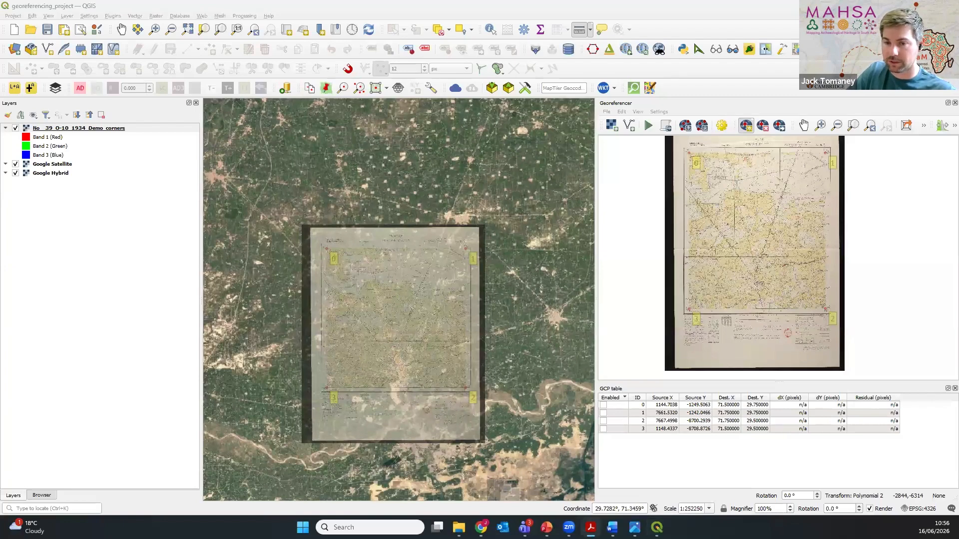
pyautogui.moveTo(353, 362); pyautogui.dragTo(349, 313)
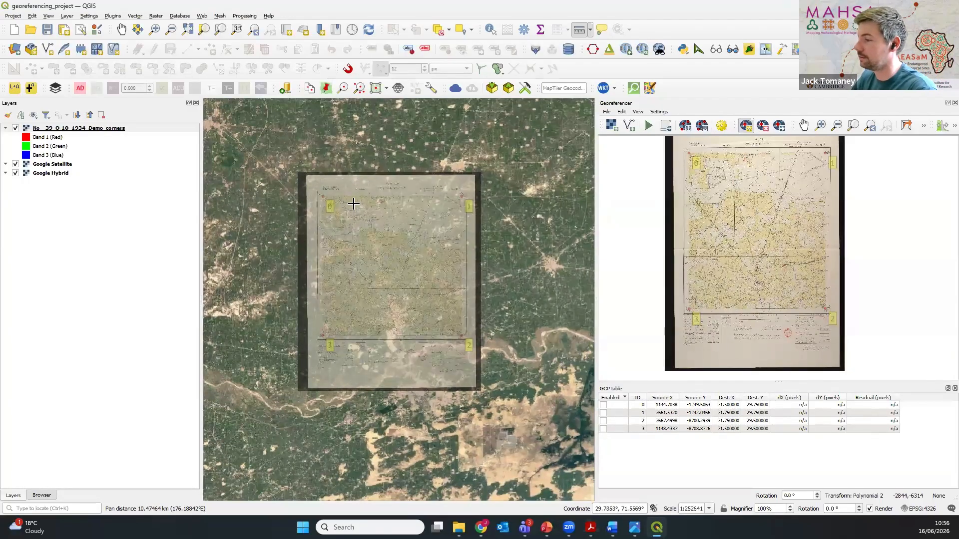
pyautogui.scroll(2, 372, 216)
pyautogui.moveTo(382, 359); pyautogui.dragTo(443, 300)
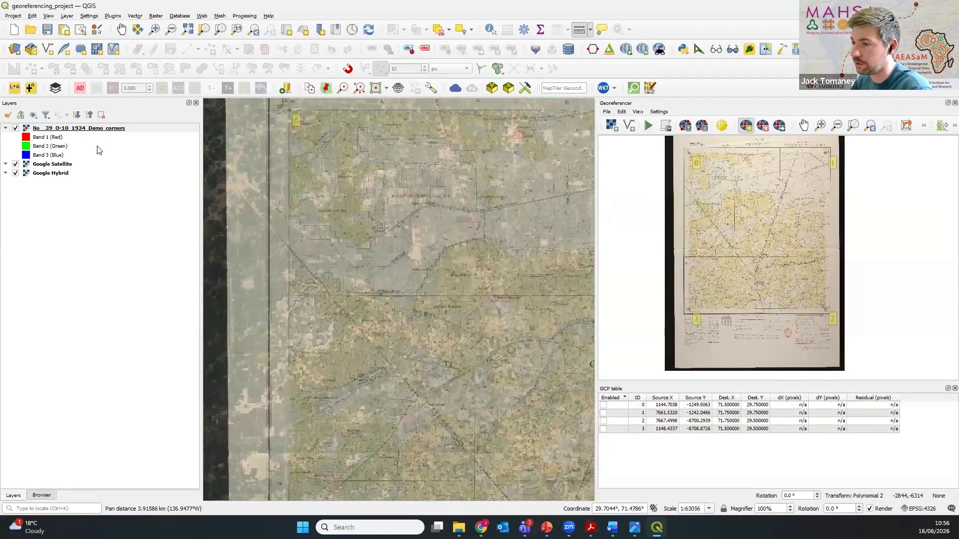
pyautogui.scroll(1, 373, 389)
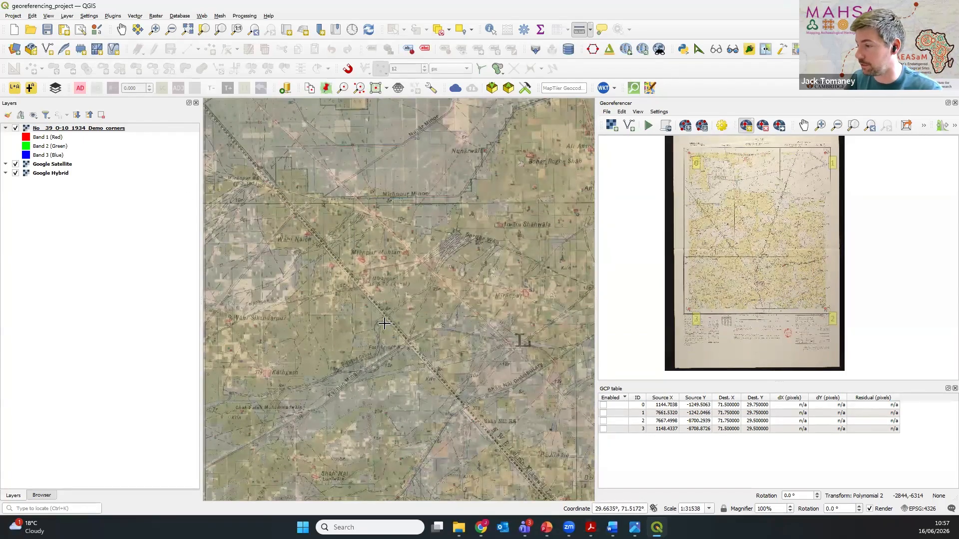
pyautogui.moveTo(489, 378); pyautogui.dragTo(367, 313)
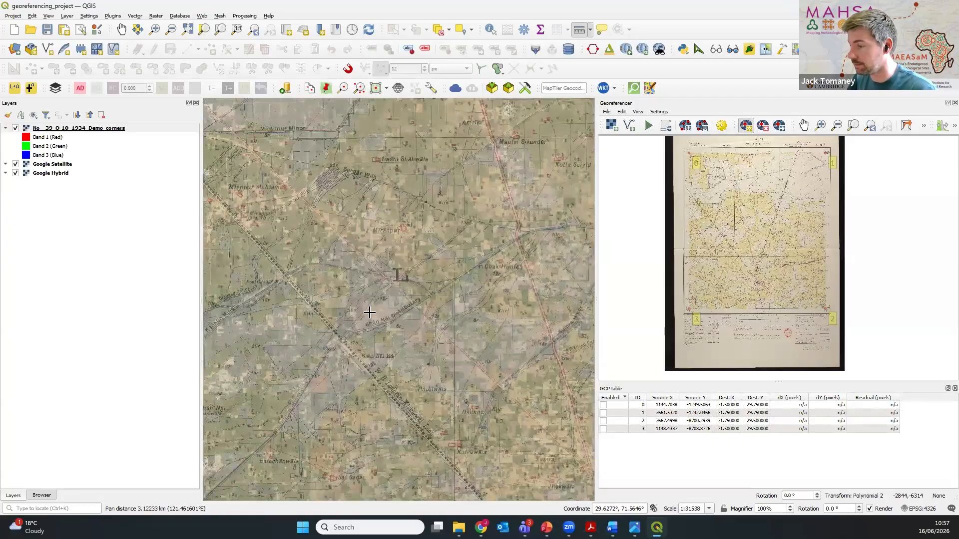
pyautogui.moveTo(452, 350); pyautogui.dragTo(487, 293)
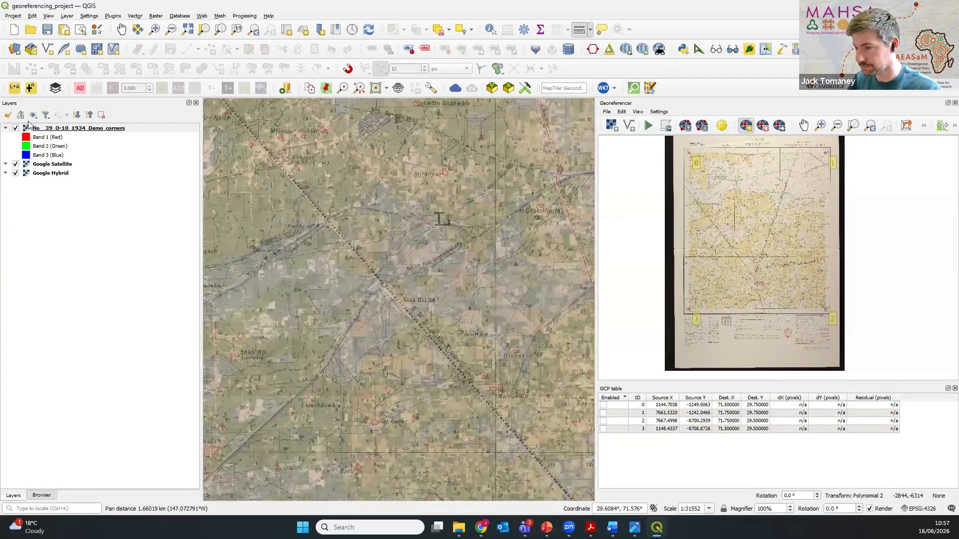
pyautogui.click(15, 129)
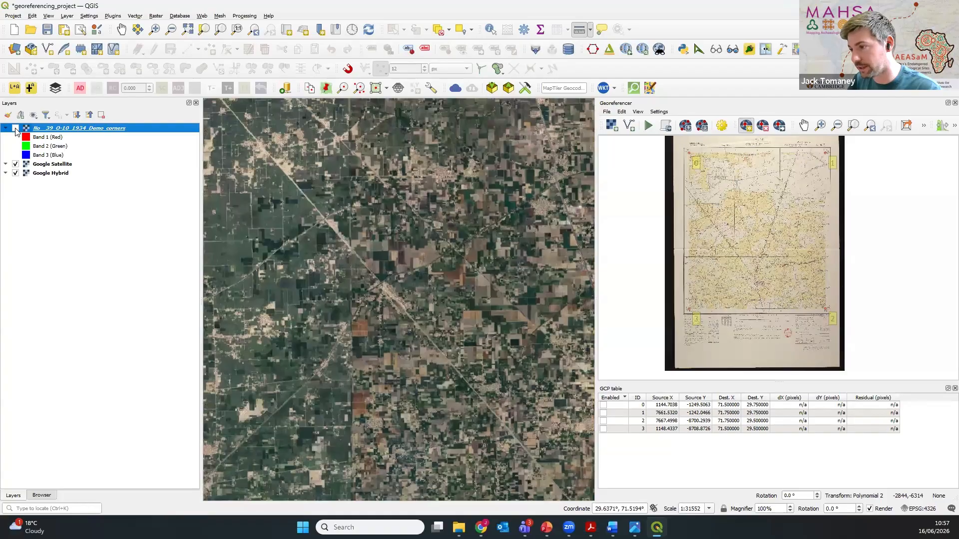
pyautogui.click(16, 129)
pyautogui.click(16, 128)
pyautogui.click(16, 129)
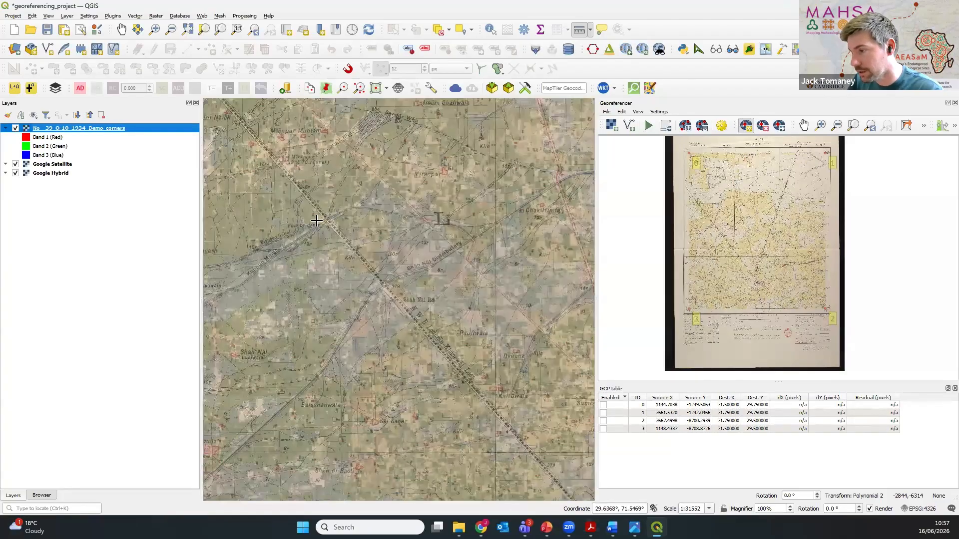
# Step: Examine the railway and canal crossing beside the footbridge, comparing its position on the historic overlay and the satellite imagery
pyautogui.scroll(3, 369, 252)
pyautogui.moveTo(368, 252); pyautogui.dragTo(479, 270)
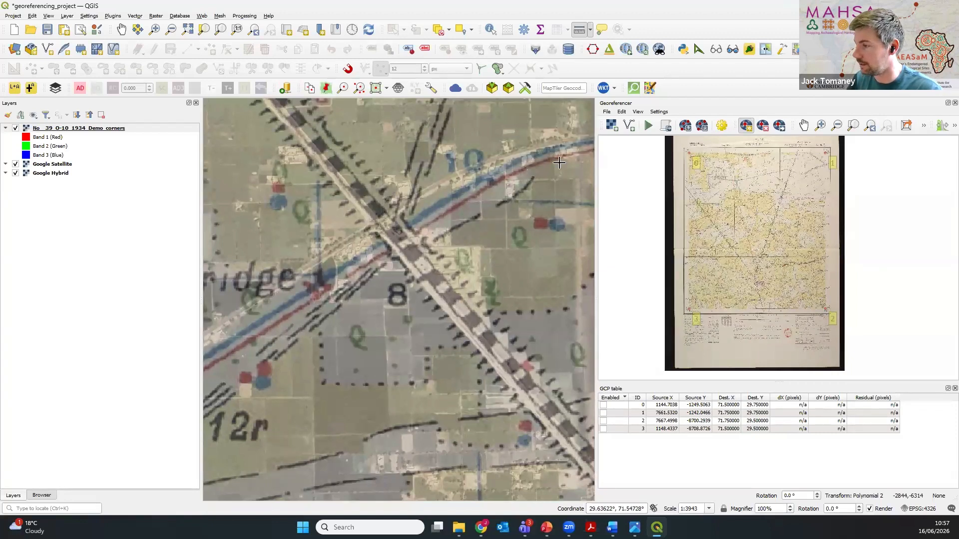
pyautogui.click(15, 129)
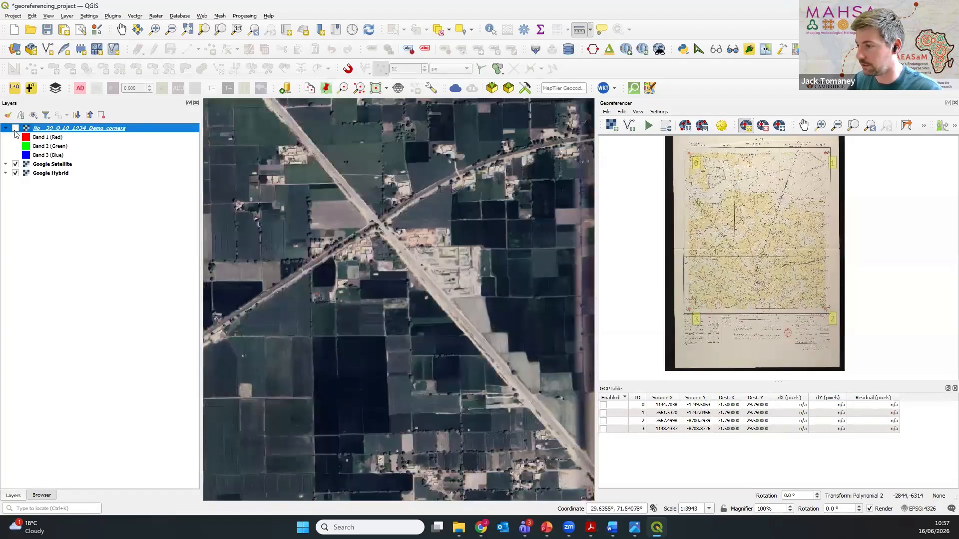
pyautogui.click(15, 129)
pyautogui.click(15, 128)
pyautogui.click(15, 129)
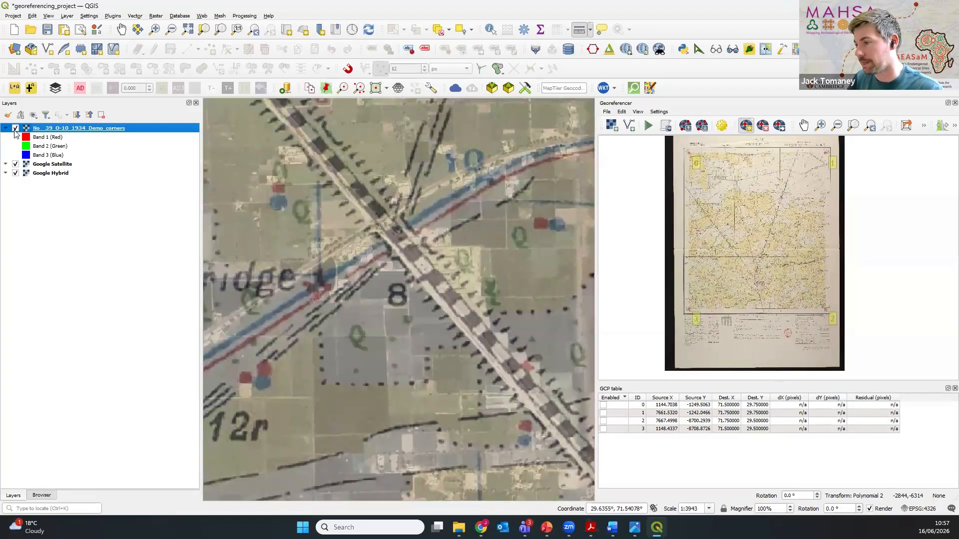
pyautogui.click(15, 129)
pyautogui.scroll(2, 388, 226)
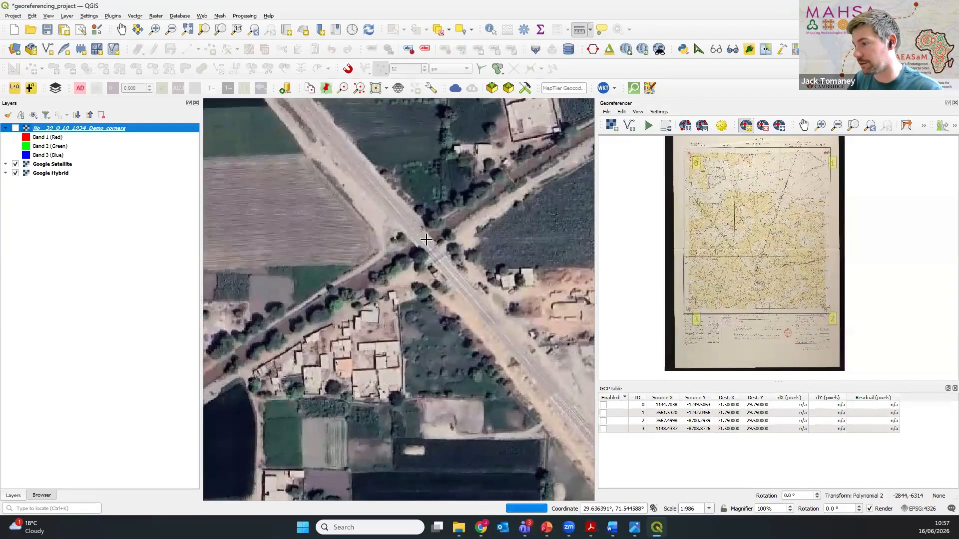
pyautogui.scroll(-2, 395, 315)
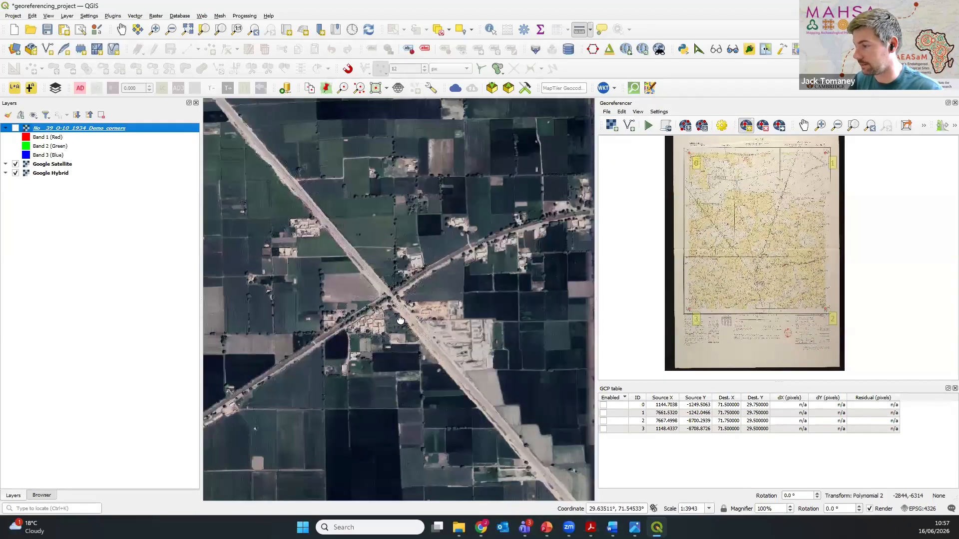
pyautogui.moveTo(397, 316); pyautogui.dragTo(367, 288)
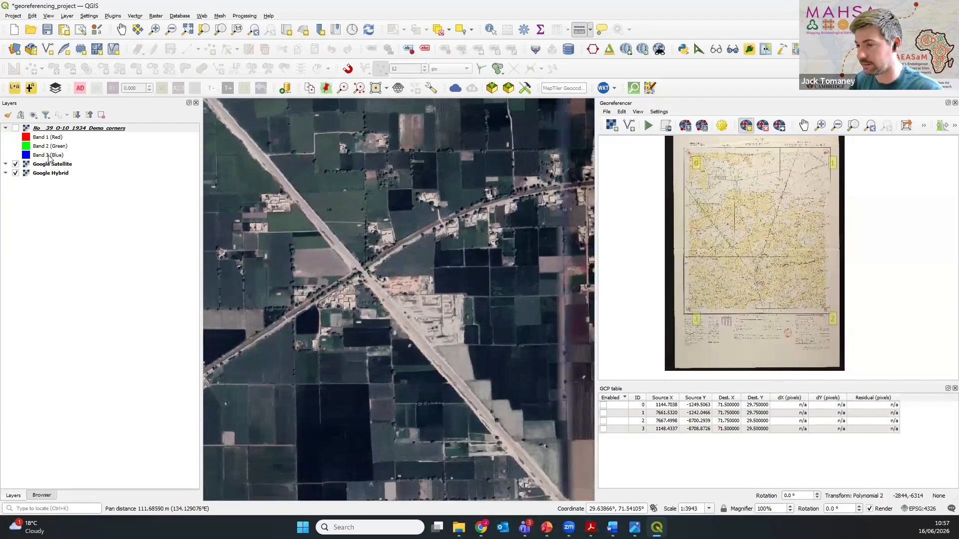
pyautogui.click(15, 129)
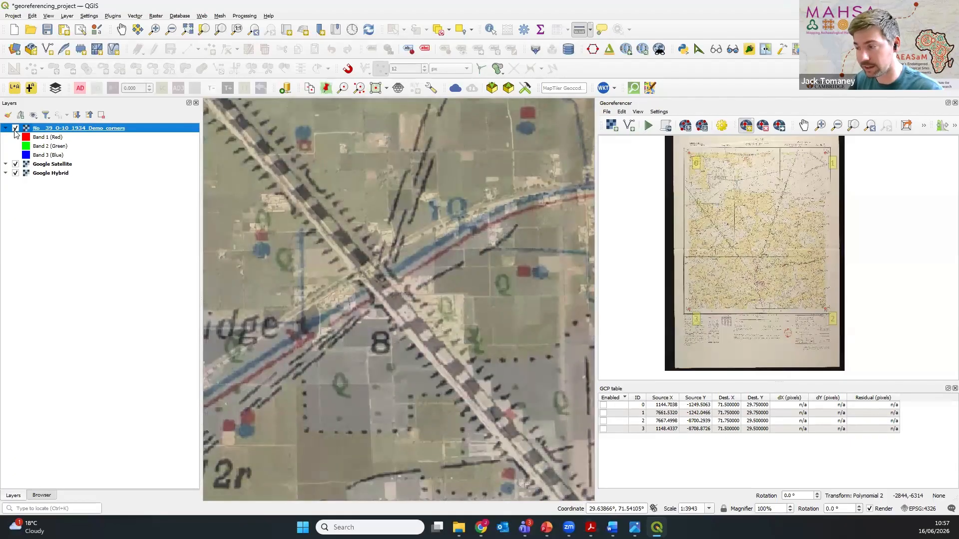
pyautogui.click(15, 129)
pyautogui.click(15, 129)
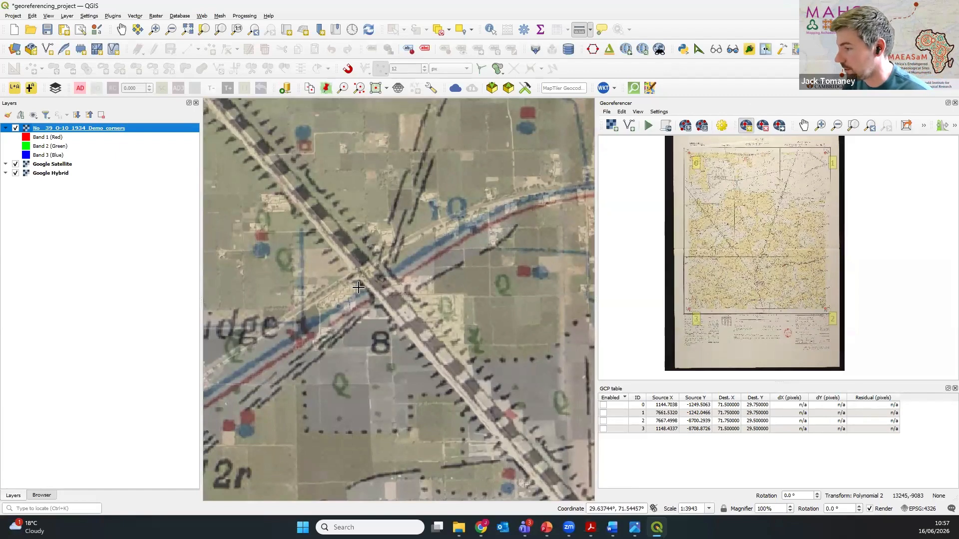
# Step: Mark a new control point on the georeferencer scan where the railway crosses the canal beside the footbridge
pyautogui.scroll(-3, 359, 289)
pyautogui.scroll(-1, 359, 290)
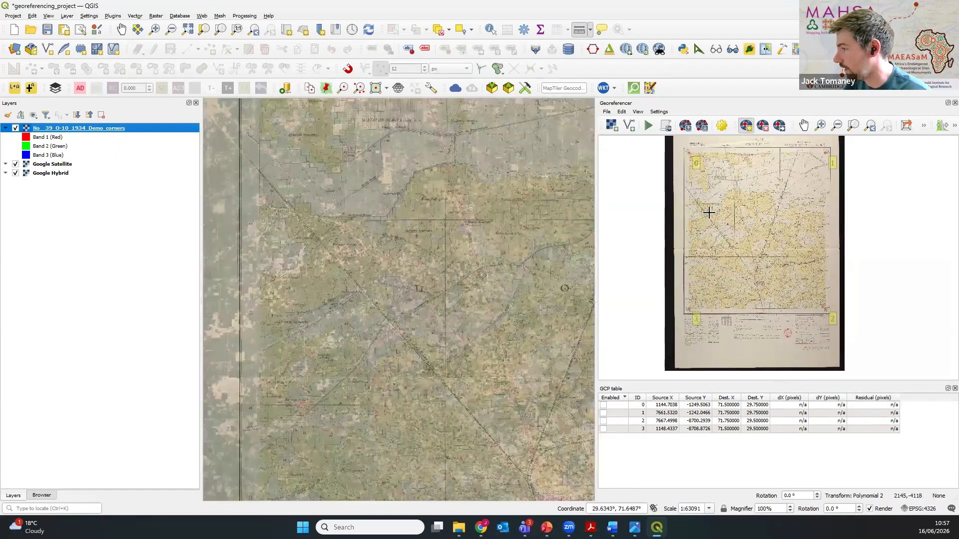
pyautogui.scroll(3, 700, 214)
pyautogui.scroll(3, 691, 197)
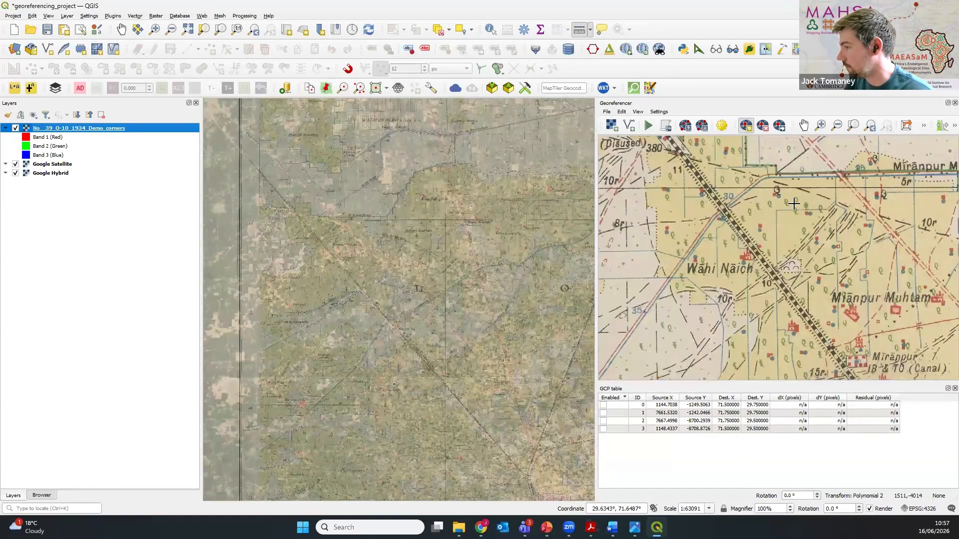
pyautogui.scroll(-5, 699, 214)
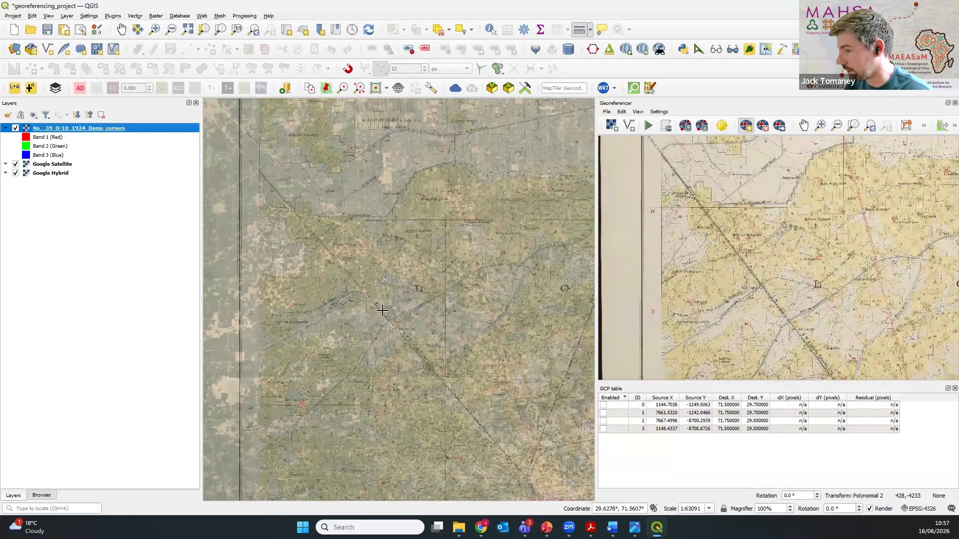
pyautogui.scroll(2, 384, 309)
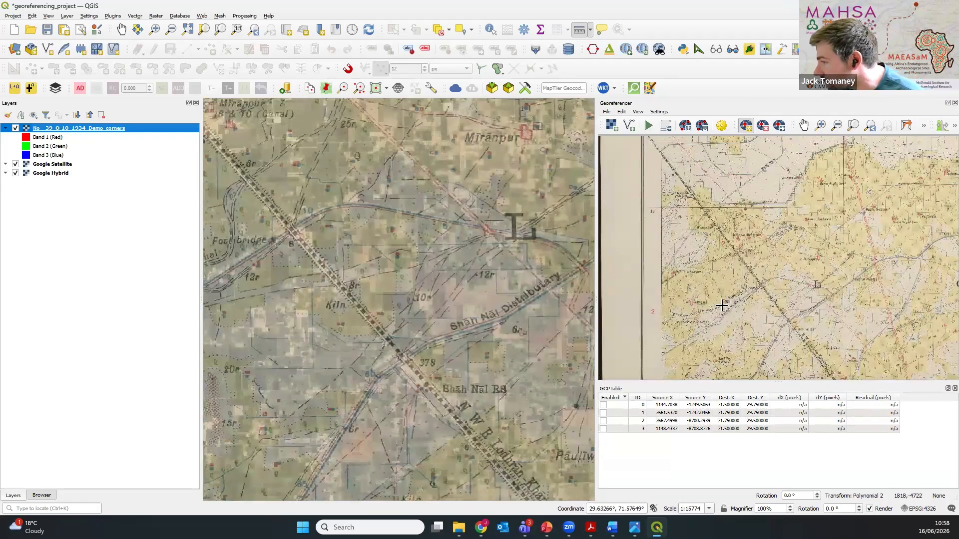
pyautogui.scroll(5, 757, 284)
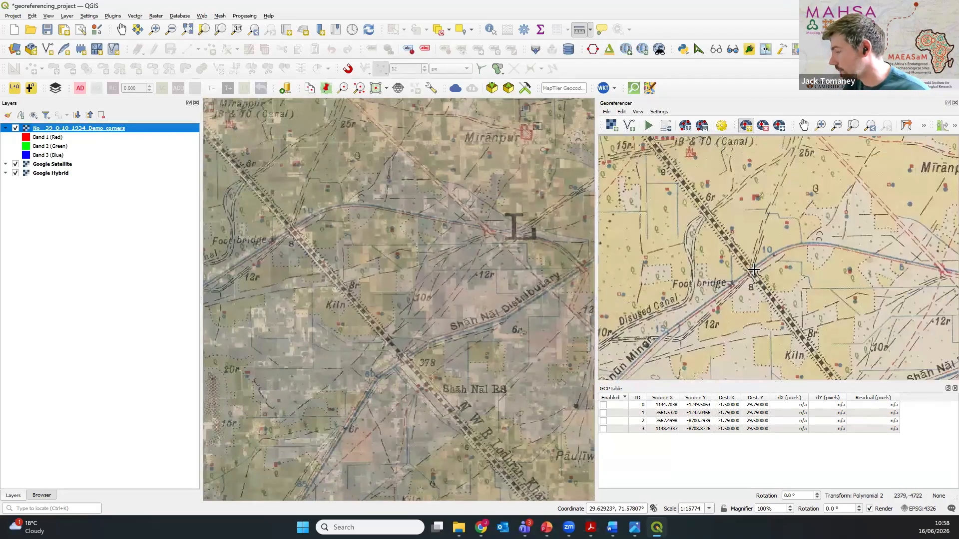
pyautogui.scroll(4, 751, 280)
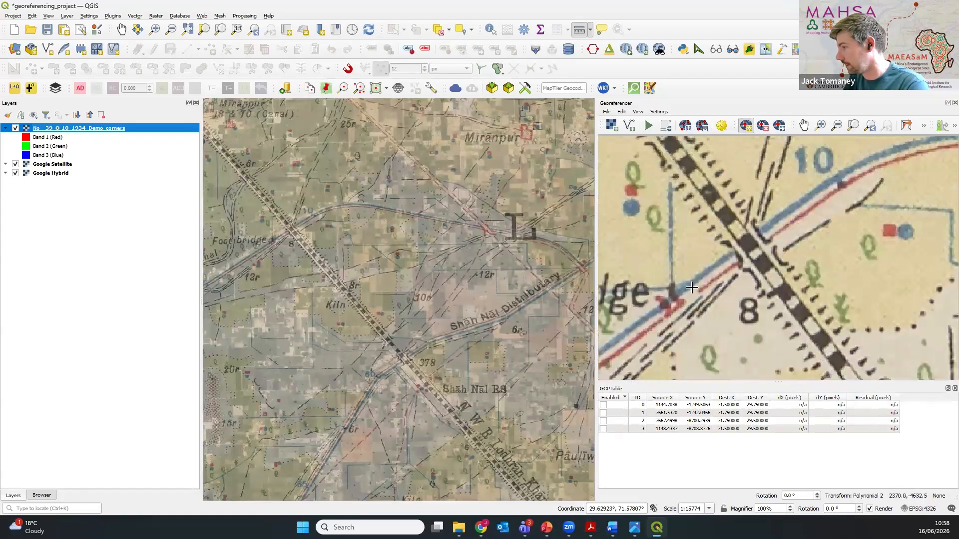
pyautogui.scroll(2, 284, 231)
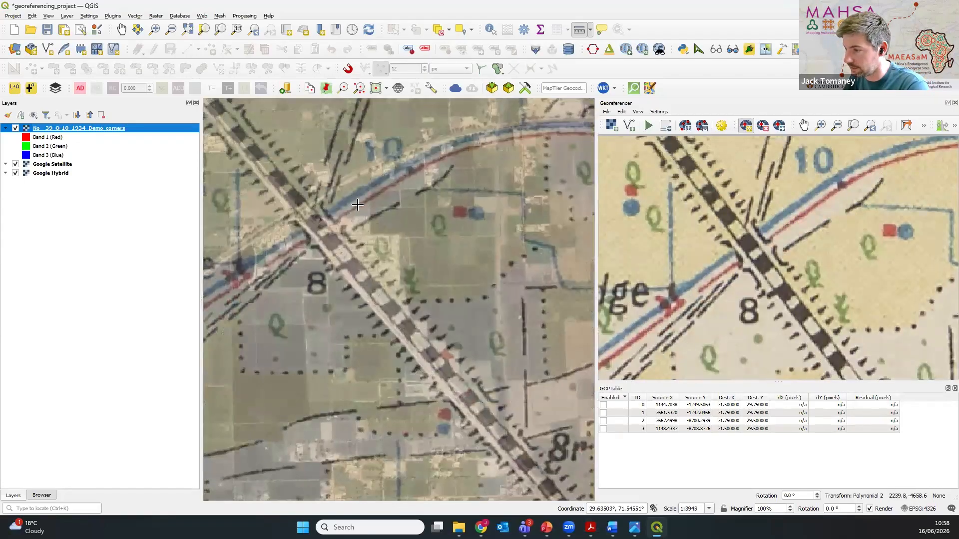
pyautogui.click(357, 250)
pyautogui.moveTo(357, 251); pyautogui.dragTo(389, 312)
pyautogui.scroll(1, 345, 286)
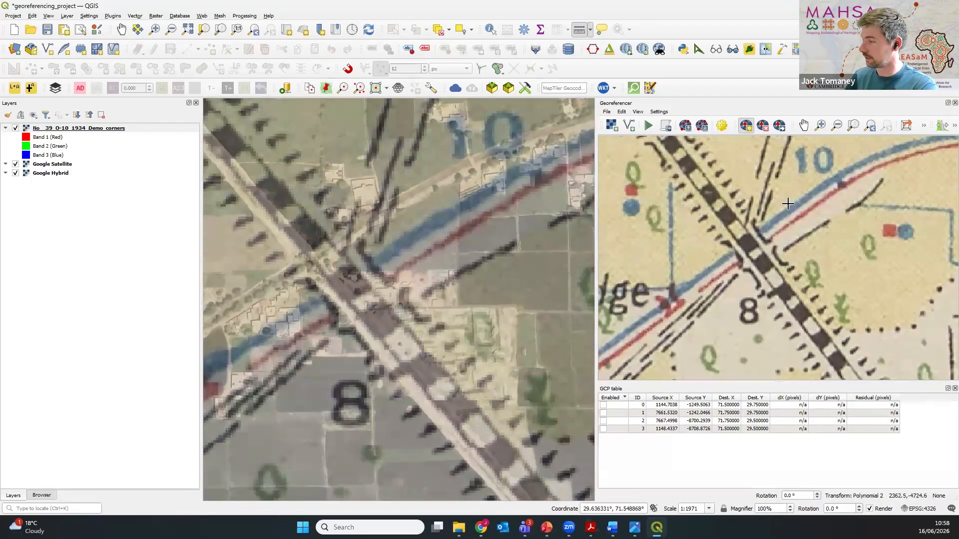
pyautogui.click(746, 243)
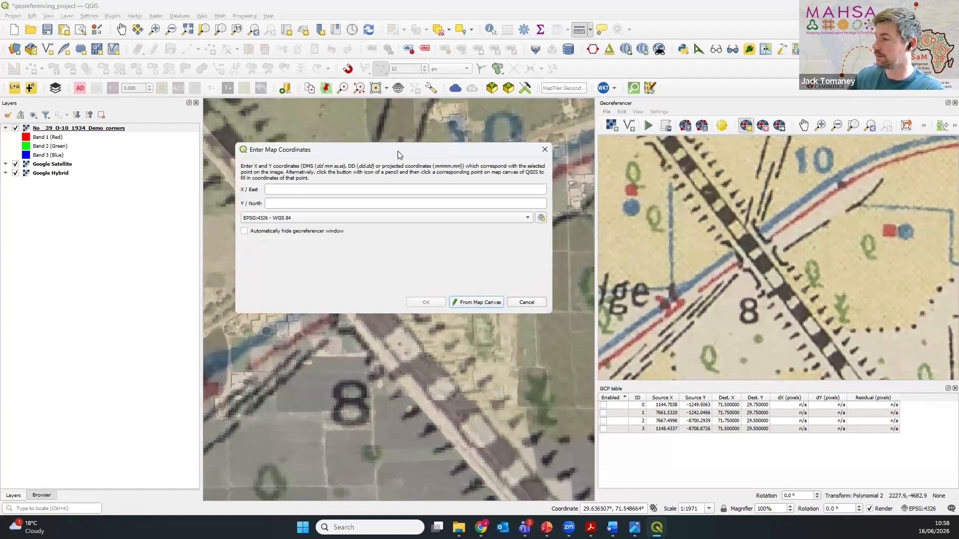
# Step: Choose to take the control point's coordinates from the map canvas and move the coordinates dialog clear of the crossing
pyautogui.moveTo(398, 151); pyautogui.dragTo(718, 150)
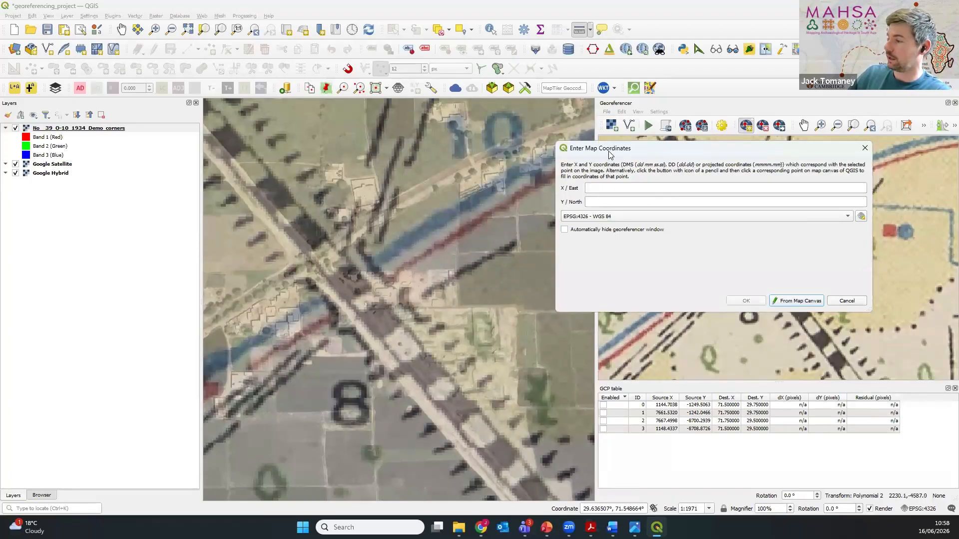
pyautogui.moveTo(646, 144); pyautogui.dragTo(517, 148)
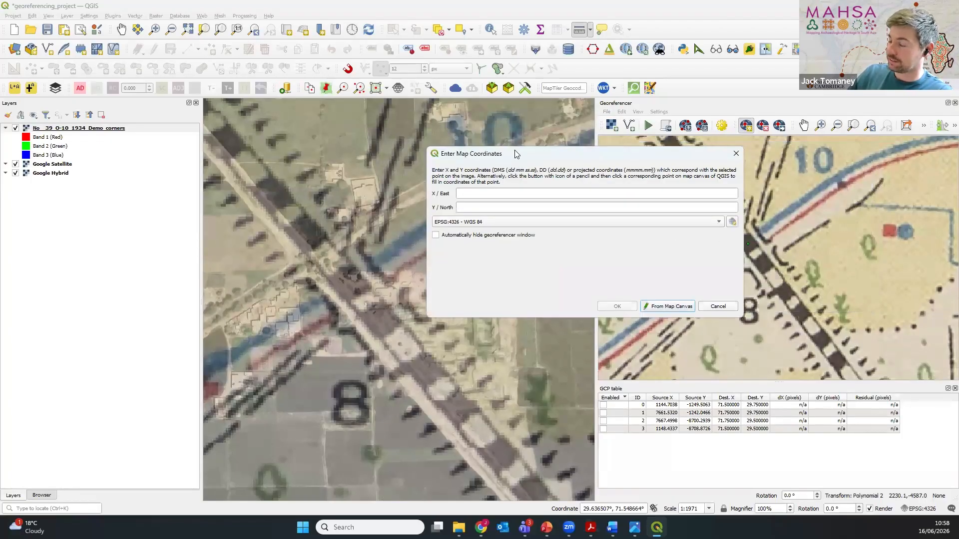
pyautogui.moveTo(577, 154); pyautogui.dragTo(420, 149)
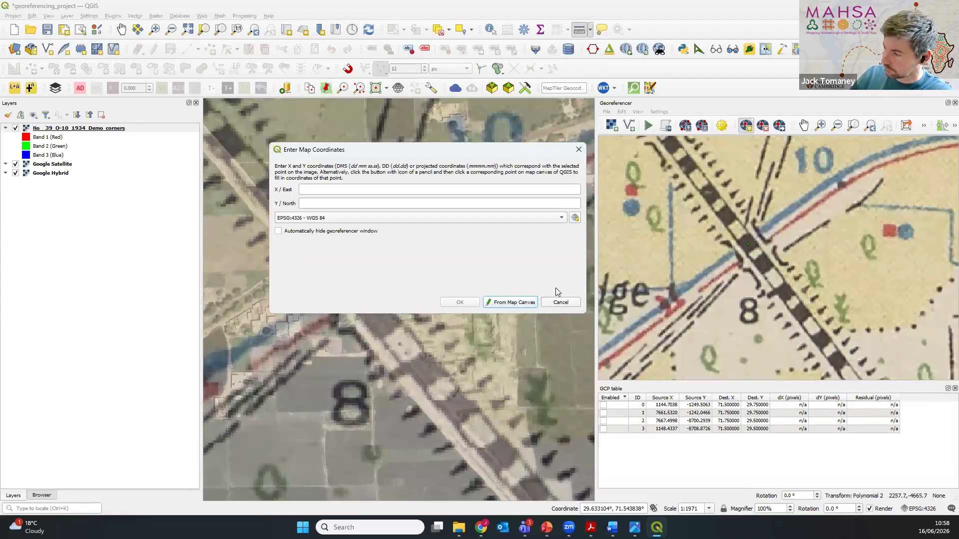
pyautogui.click(524, 302)
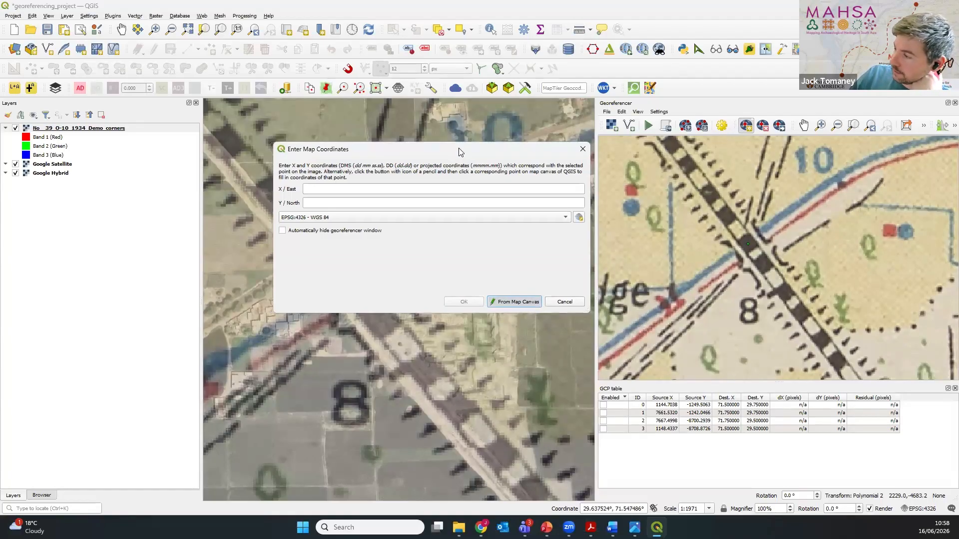
pyautogui.moveTo(460, 152); pyautogui.dragTo(785, 205)
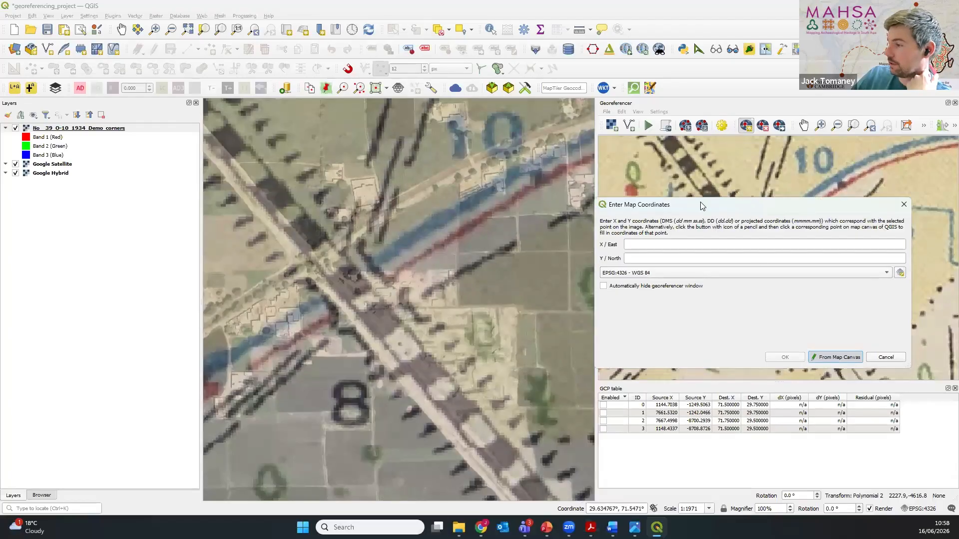
pyautogui.moveTo(714, 205); pyautogui.dragTo(584, 410)
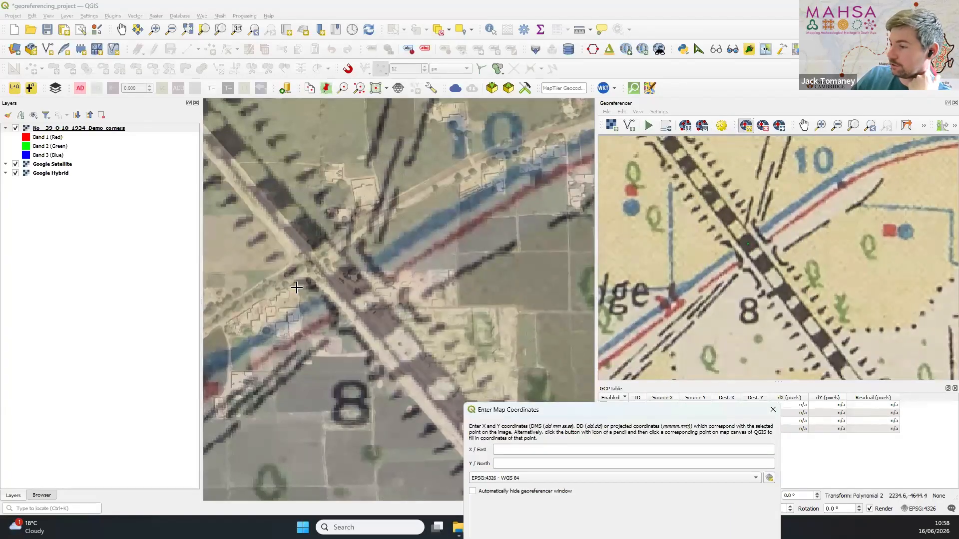
# Step: Hide the historic overlay, take the control point's coordinates from the footbridge-side railway–canal crossing on the satellite imagery, and add the point
pyautogui.click(16, 129)
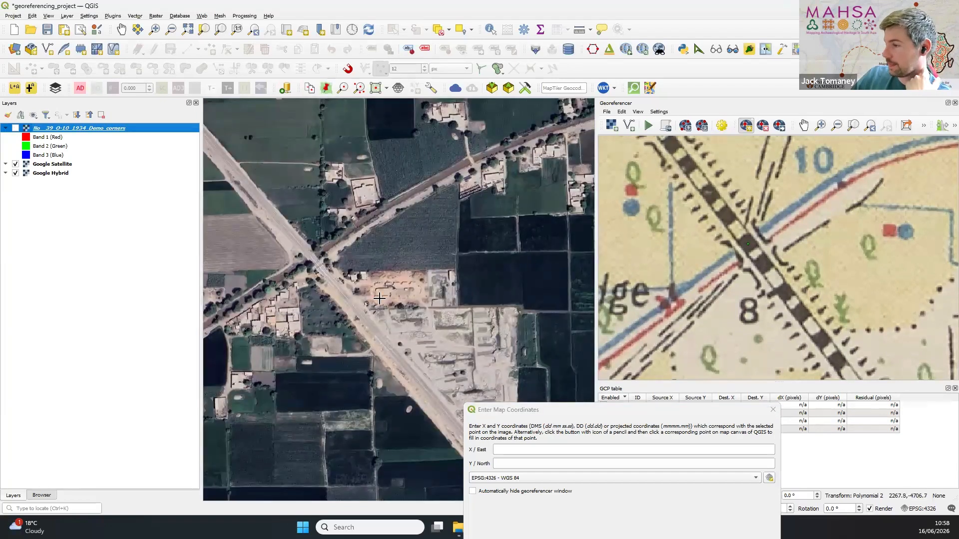
pyautogui.scroll(1, 289, 258)
pyautogui.scroll(1, 289, 258)
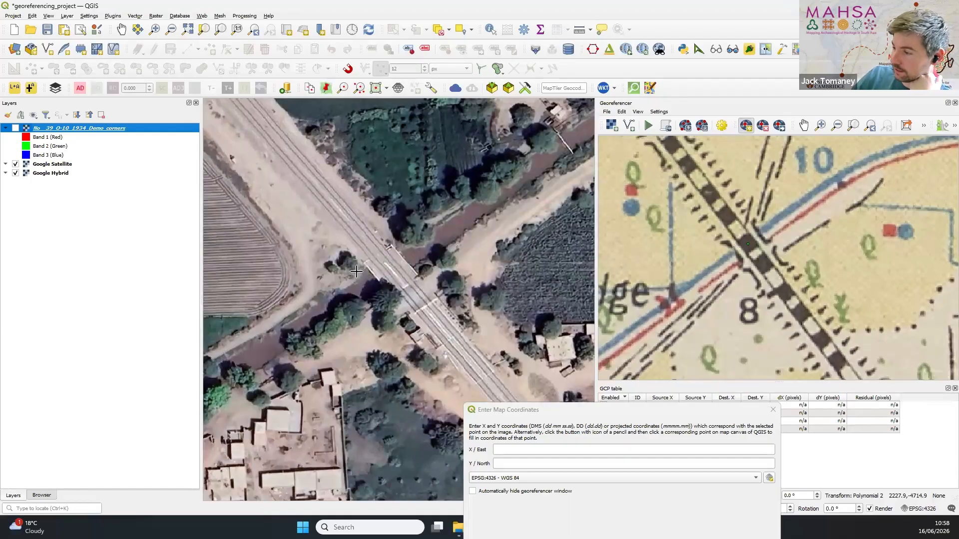
pyautogui.click(392, 270)
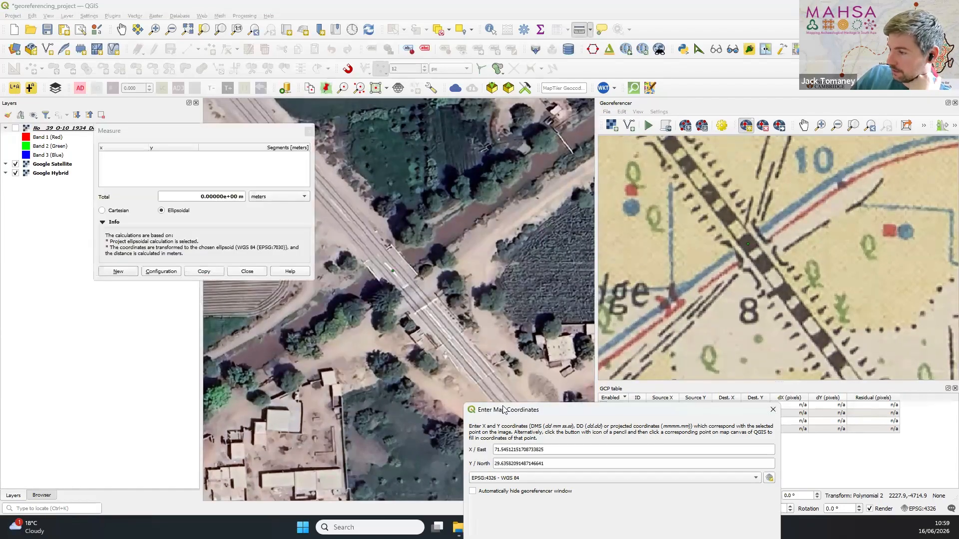
pyautogui.moveTo(504, 409); pyautogui.dragTo(455, 165)
pyautogui.click(309, 131)
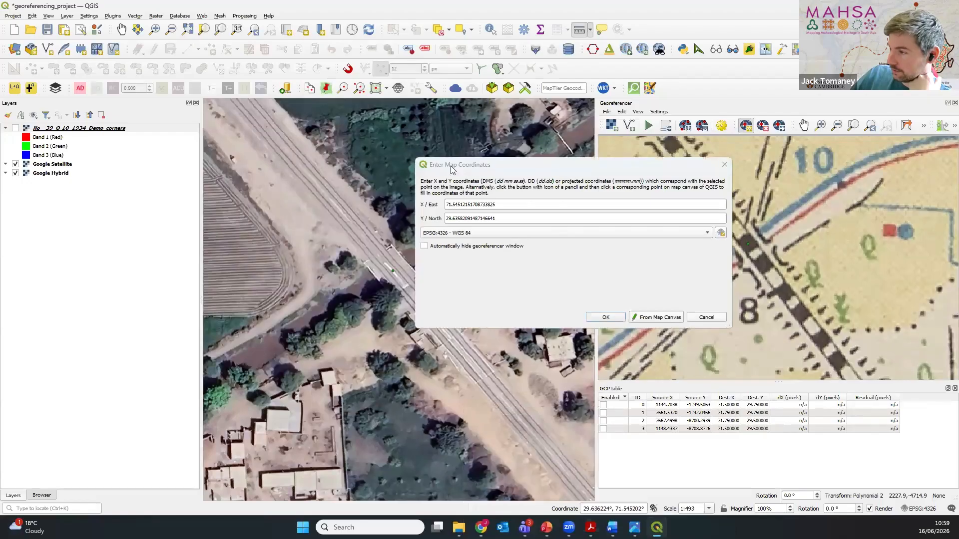
pyautogui.moveTo(446, 168); pyautogui.dragTo(218, 286)
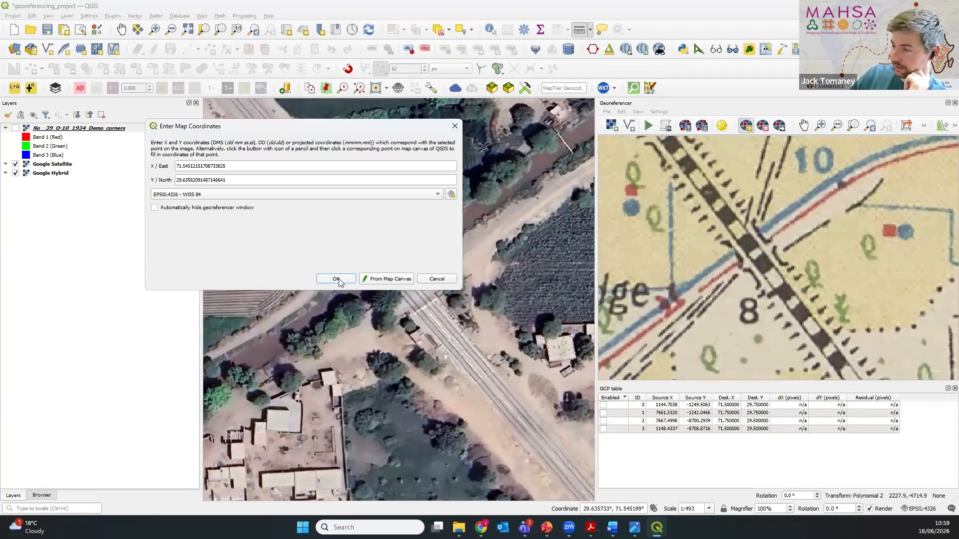
pyautogui.click(339, 277)
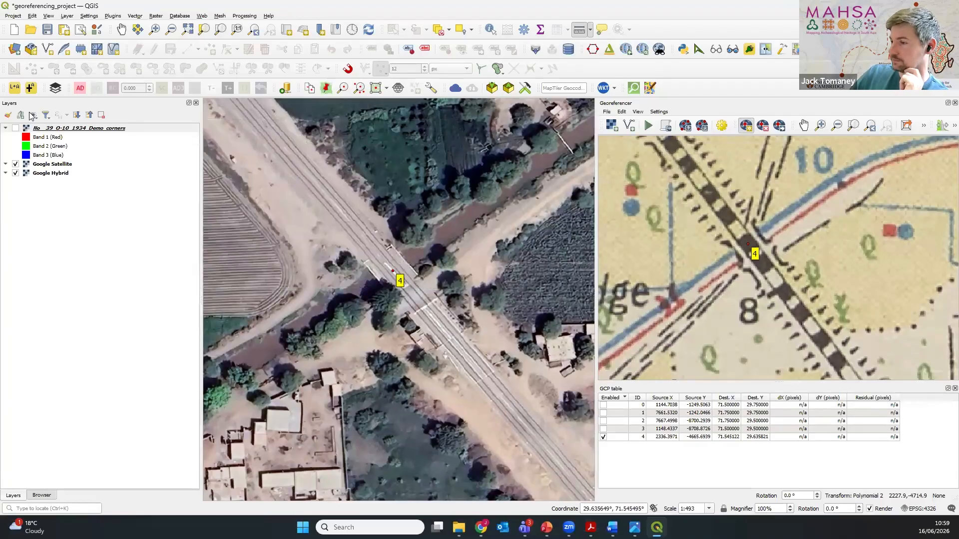
# Step: Compare the No__39_O-10_1934_Demo_corners overlay with the satellite imagery around the new control point at the railway–canal crossing
pyautogui.click(17, 128)
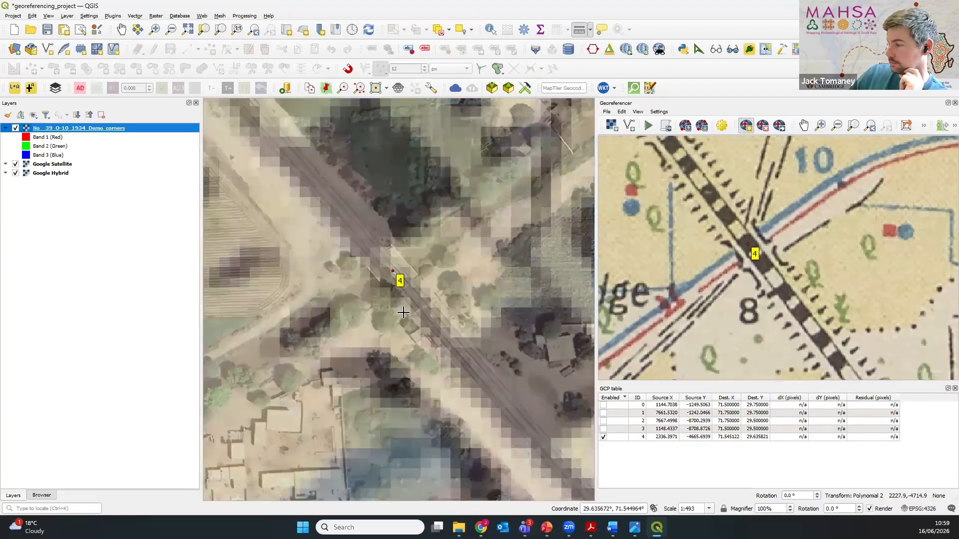
pyautogui.scroll(-4, 404, 316)
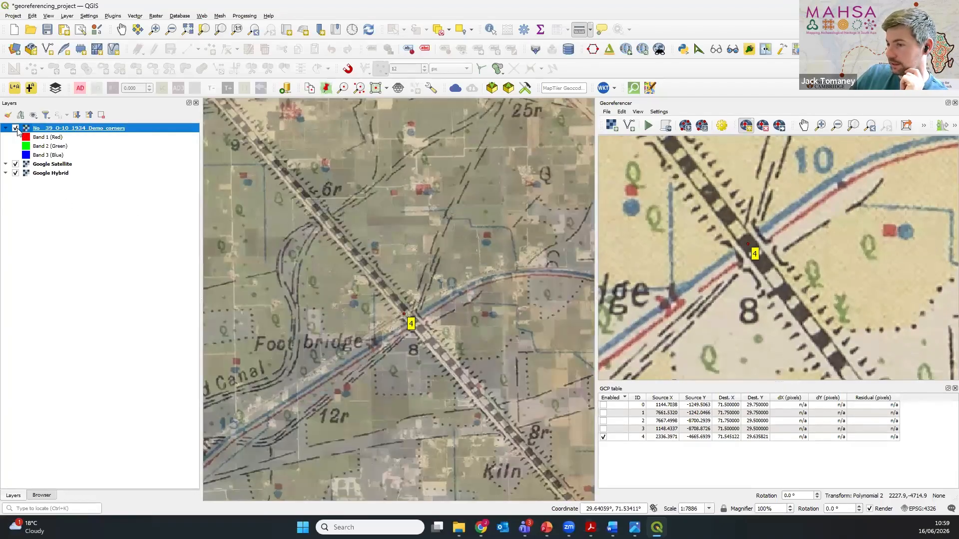
pyautogui.click(15, 128)
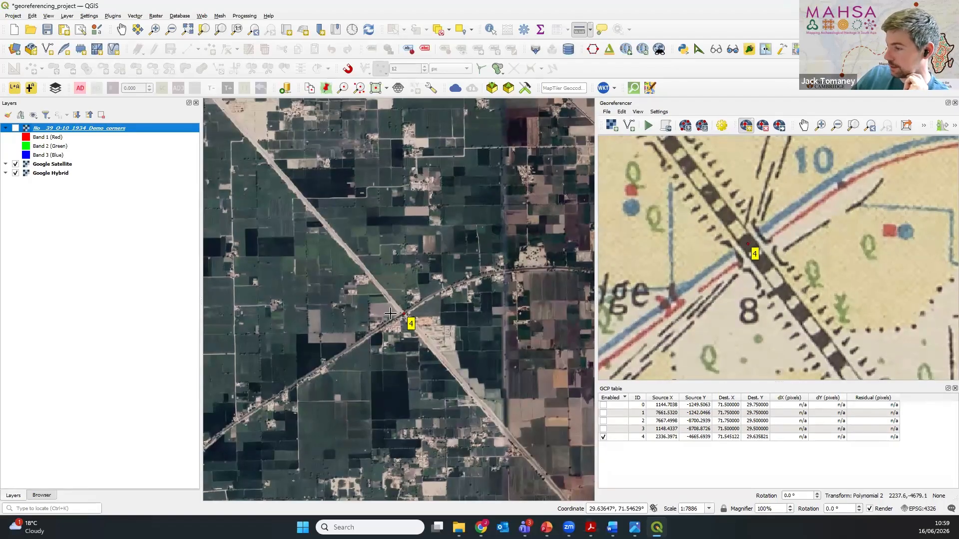
pyautogui.scroll(2, 391, 314)
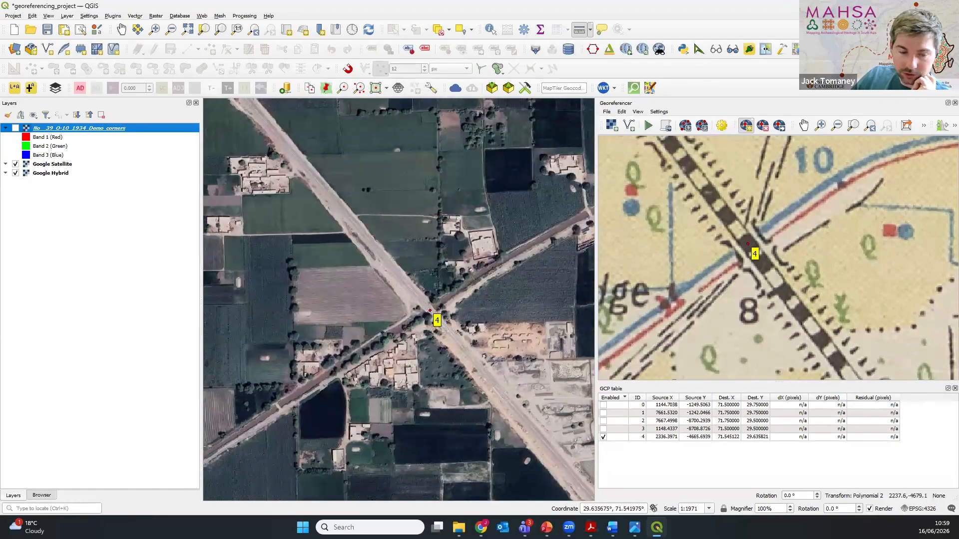
pyautogui.hotkey('alt', 'Tab')
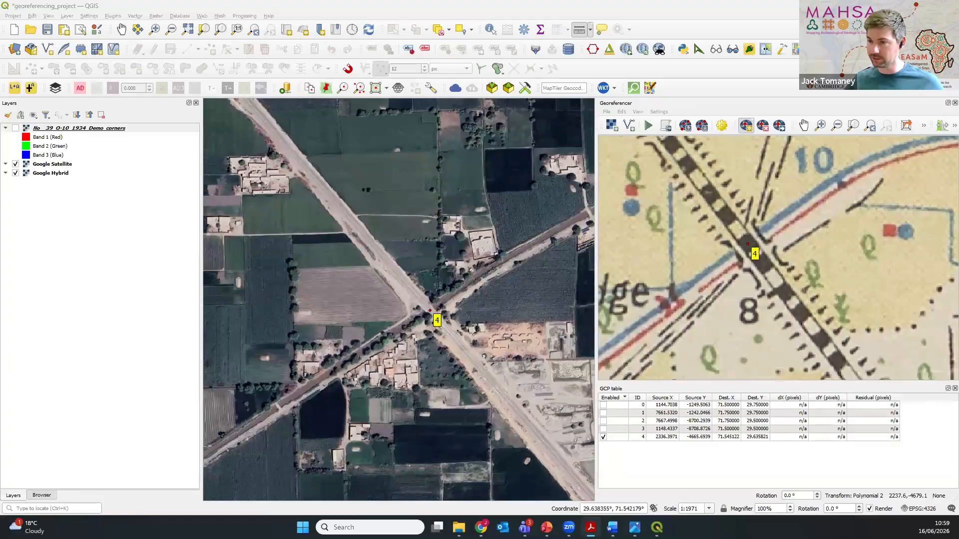
pyautogui.click(16, 128)
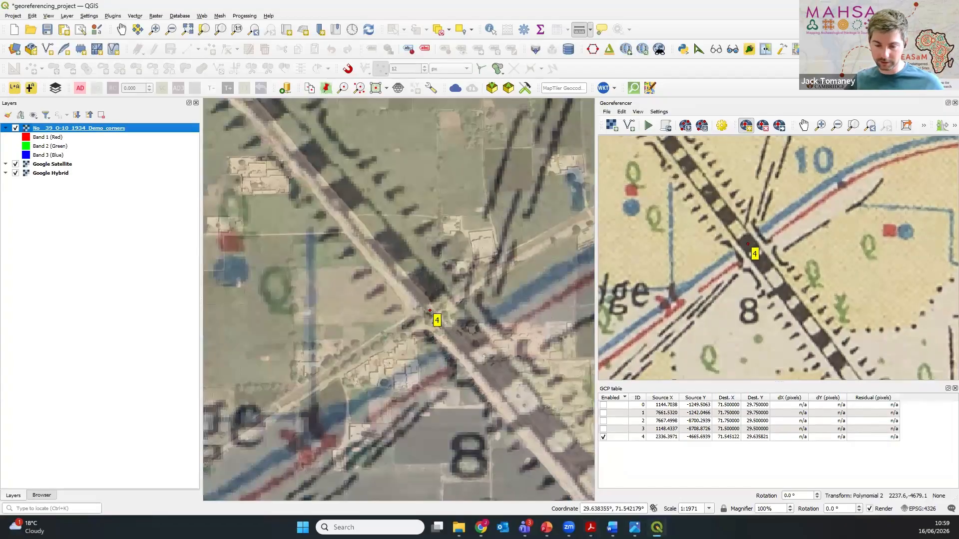
pyautogui.hotkey('alt', 'Tab')
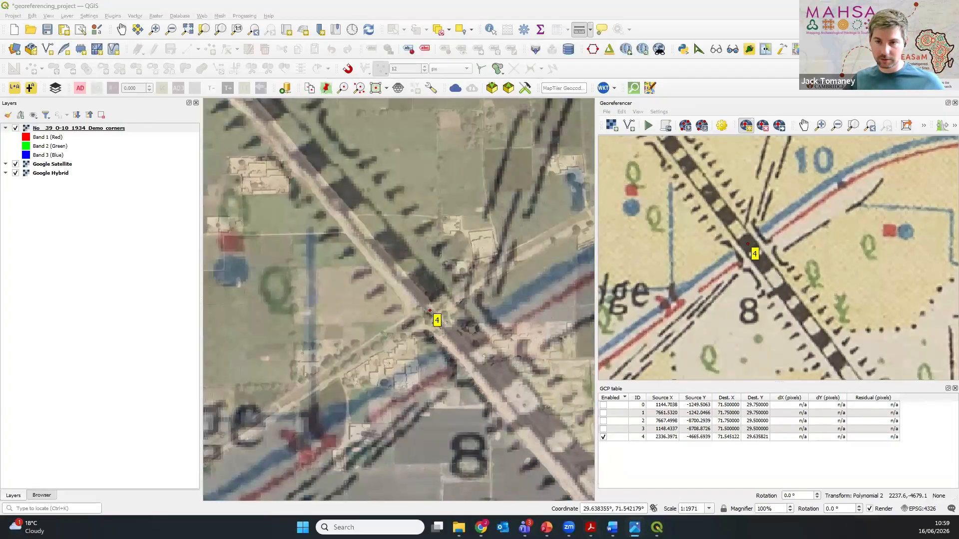
# Step: Examine the railway and canal crossing near spot height 537 in the sheet's northeast, comparing the historic overlay with the satellite imagery
pyautogui.scroll(-6, 318, 309)
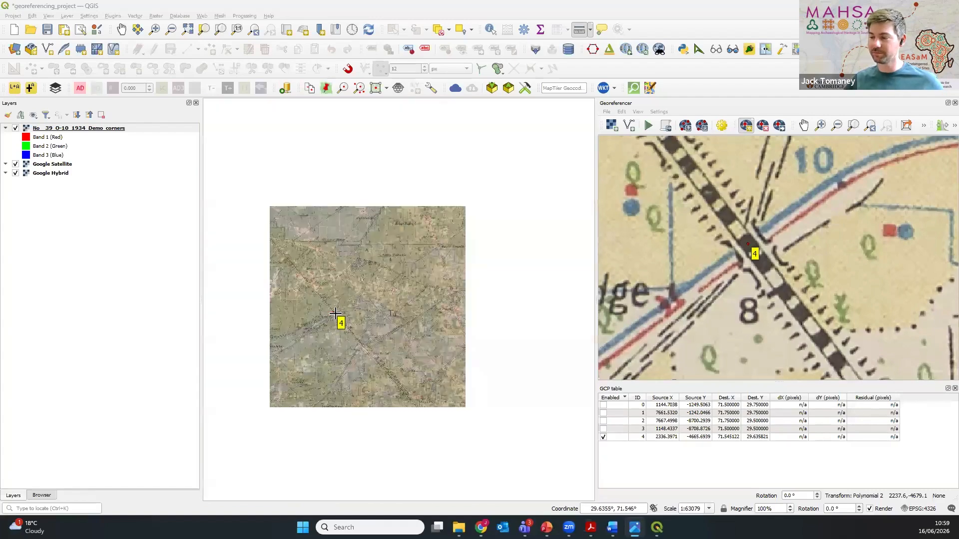
pyautogui.moveTo(451, 314); pyautogui.dragTo(366, 306)
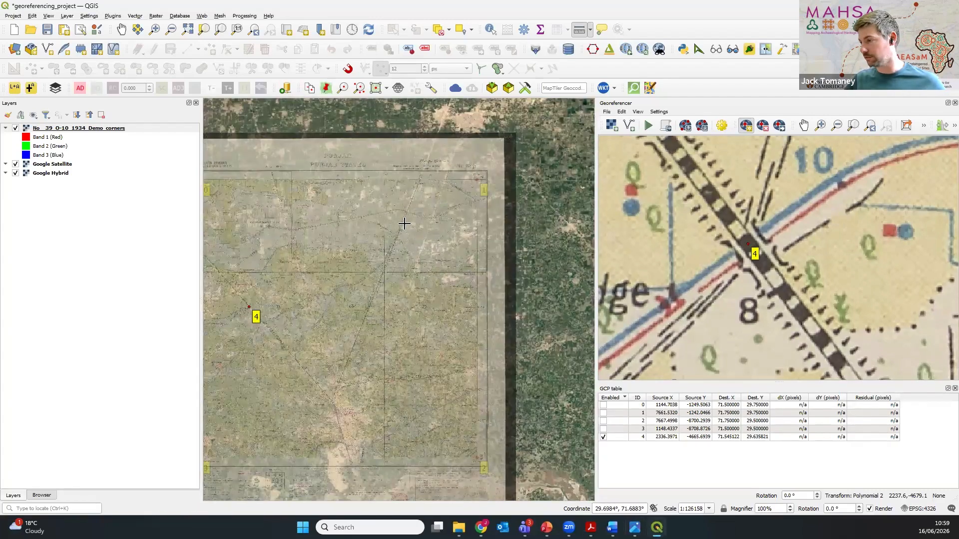
pyautogui.scroll(1, 406, 213)
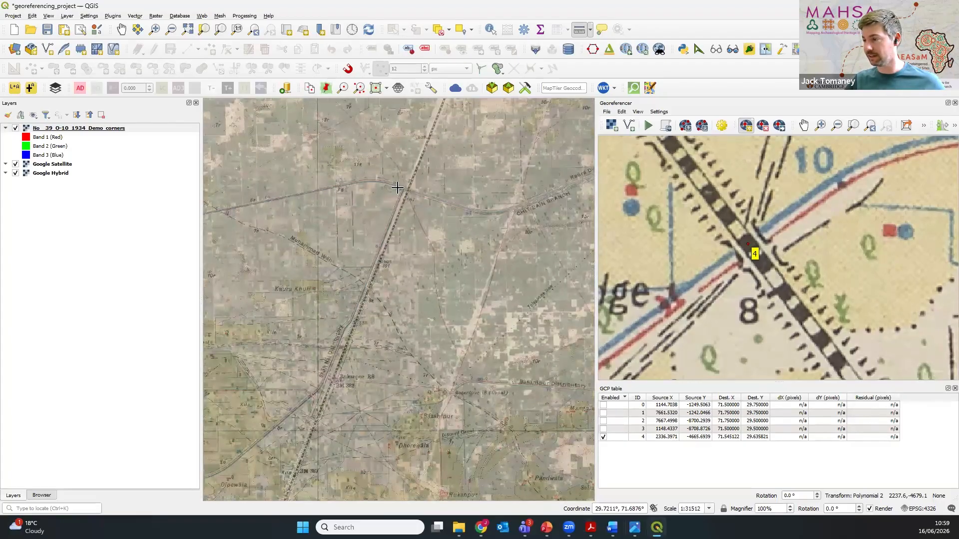
pyautogui.scroll(4, 397, 190)
pyautogui.moveTo(397, 190); pyautogui.dragTo(412, 226)
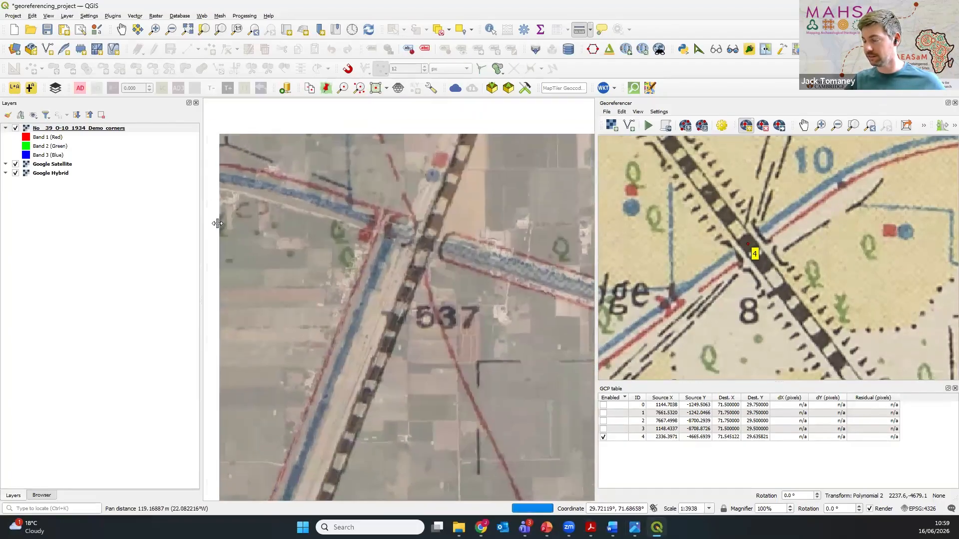
pyautogui.click(15, 128)
pyautogui.click(15, 128)
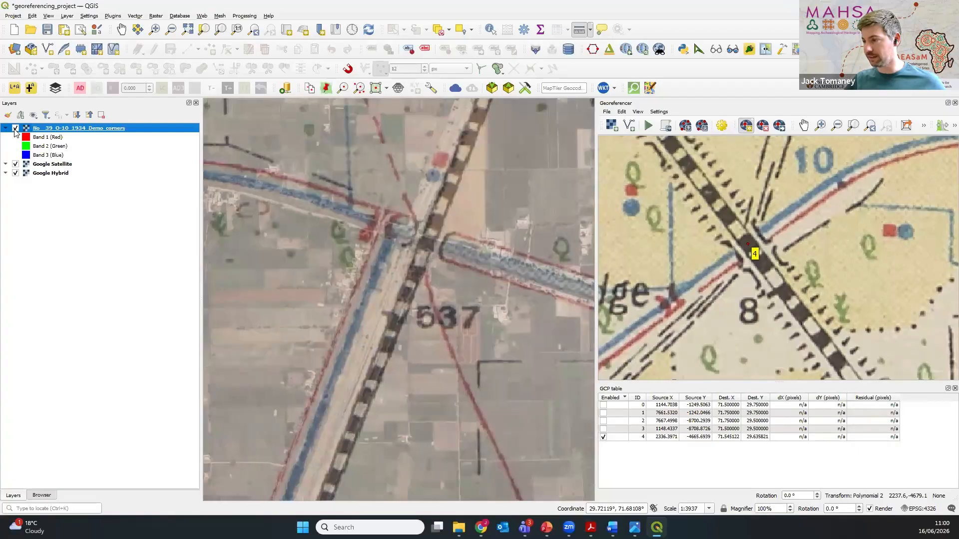
pyautogui.click(15, 129)
pyautogui.click(15, 128)
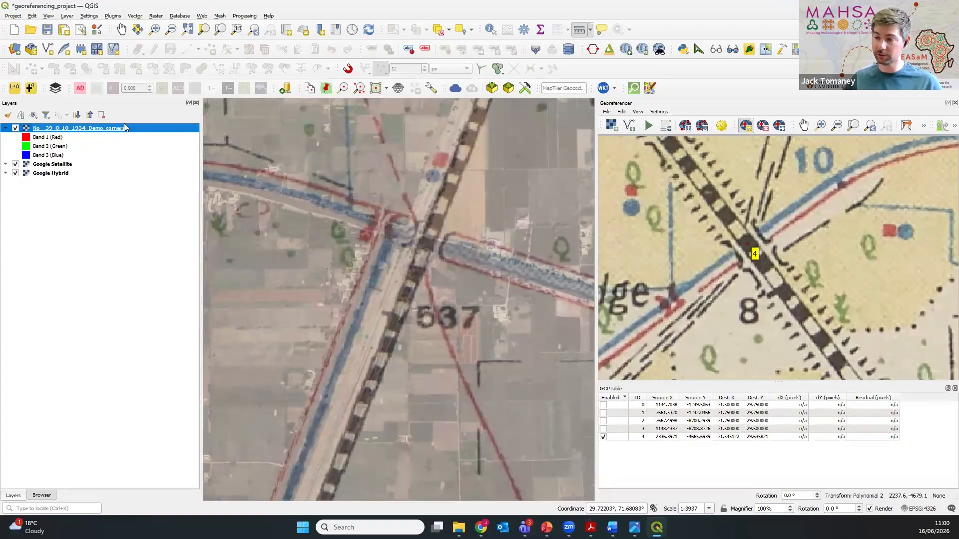
# Step: Hide the historic overlay and mark a control point on the georeferencer scan where the northeastern railway crosses the canal
pyautogui.click(16, 129)
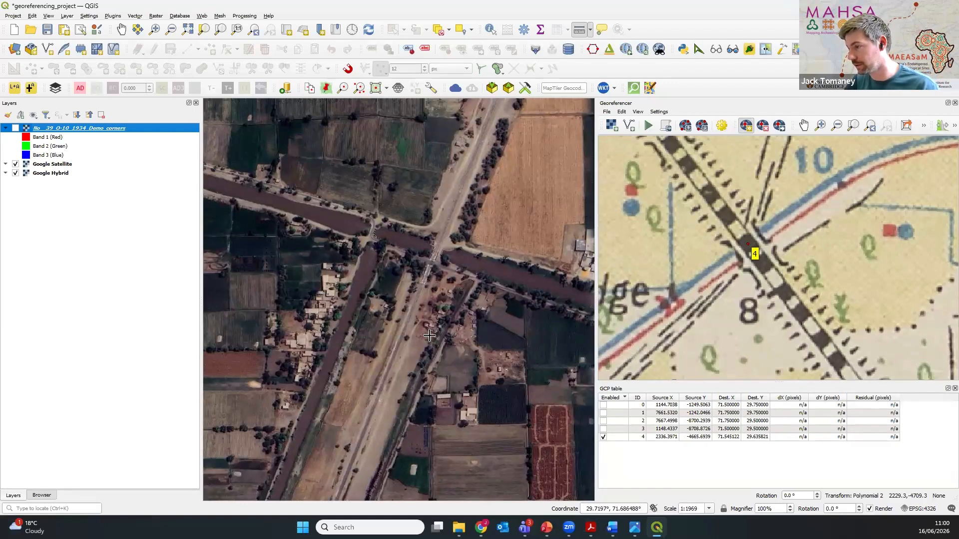
pyautogui.scroll(-5, 666, 344)
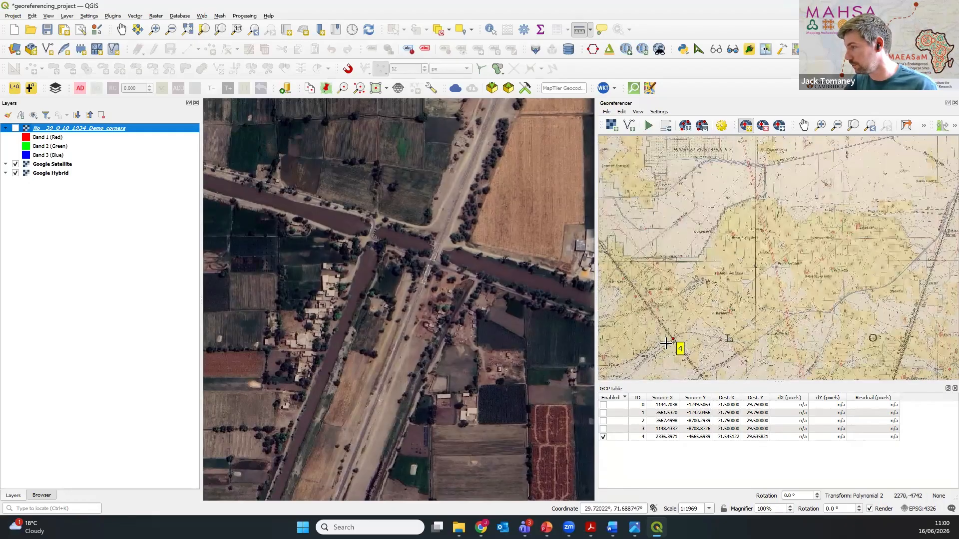
pyautogui.scroll(6, 827, 234)
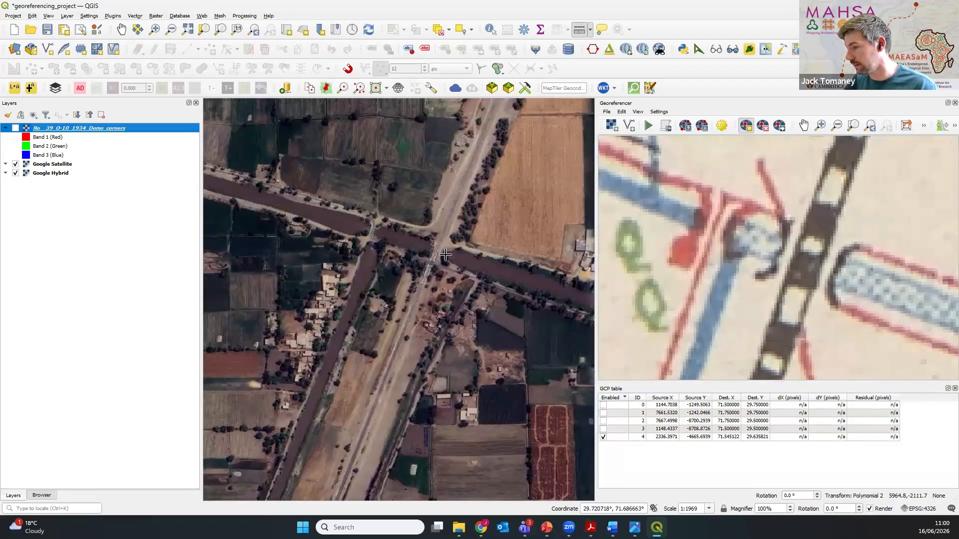
pyautogui.scroll(2, 445, 254)
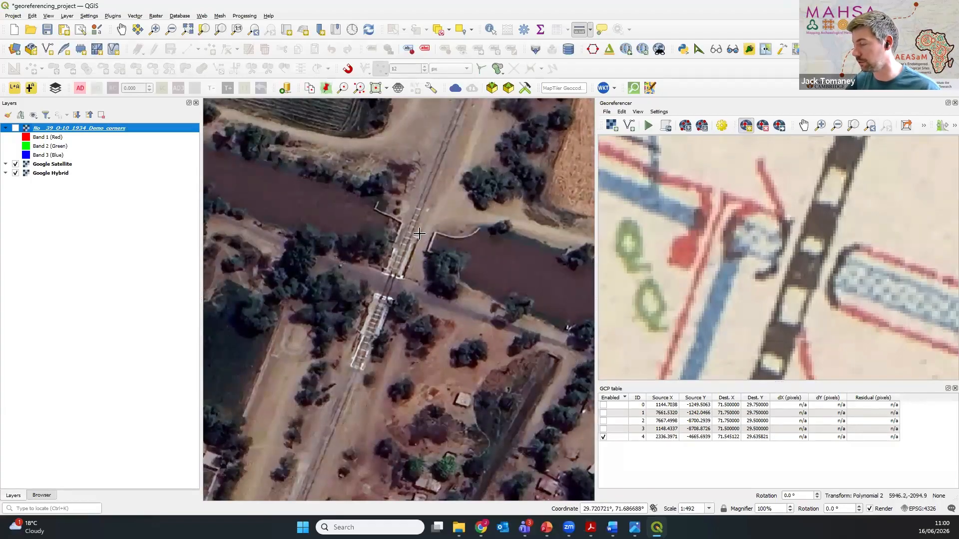
pyautogui.click(807, 259)
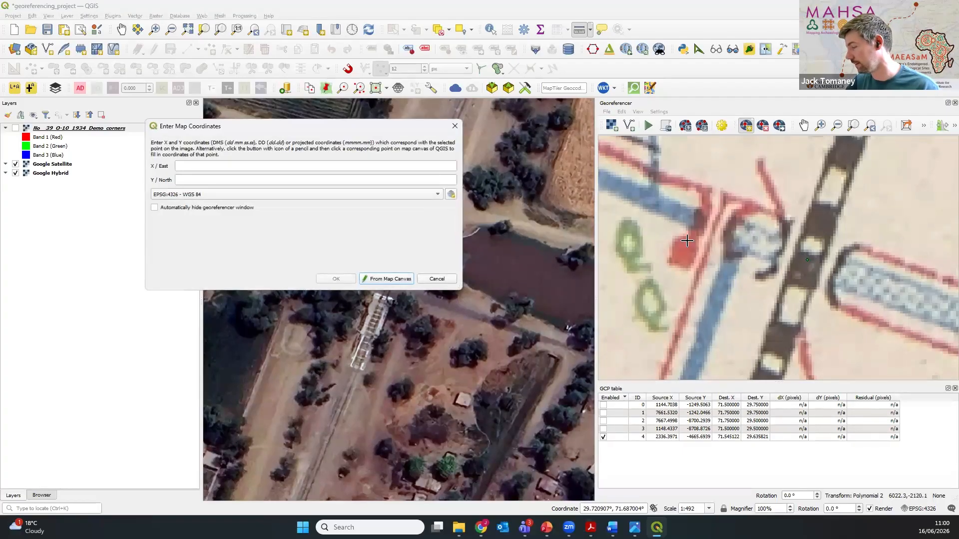
# Step: Take the new point's map coordinates from the railway bridge over the canal on the satellite imagery and add the control point
pyautogui.moveTo(346, 127); pyautogui.dragTo(774, 194)
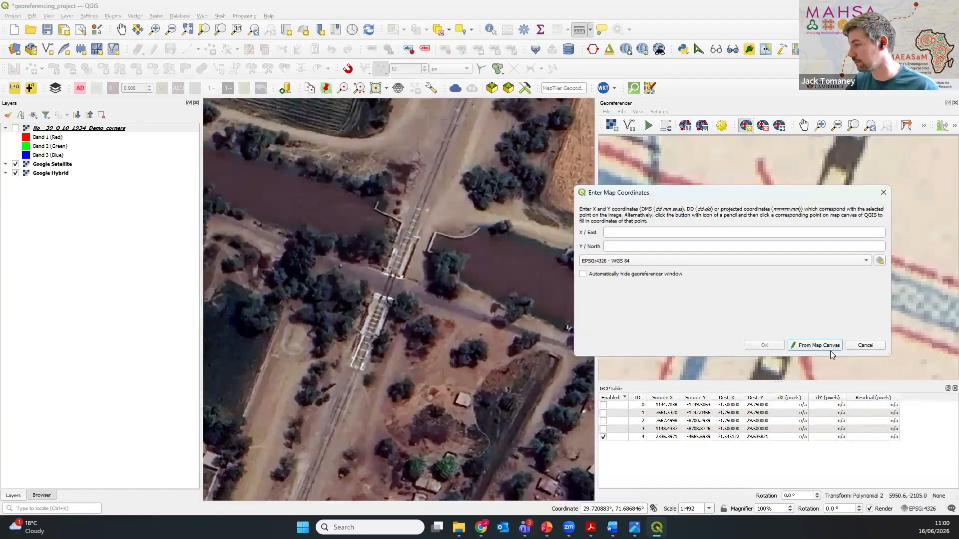
pyautogui.click(828, 347)
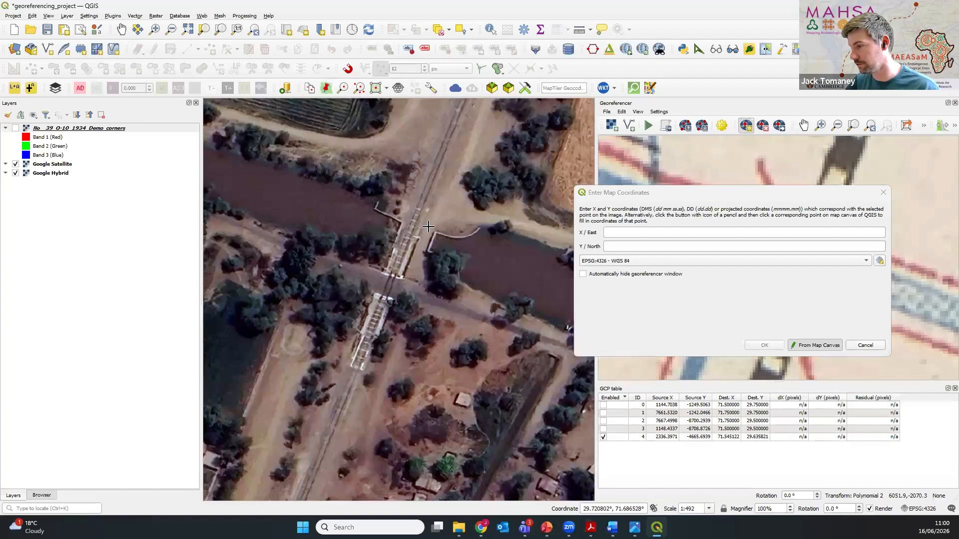
pyautogui.click(407, 236)
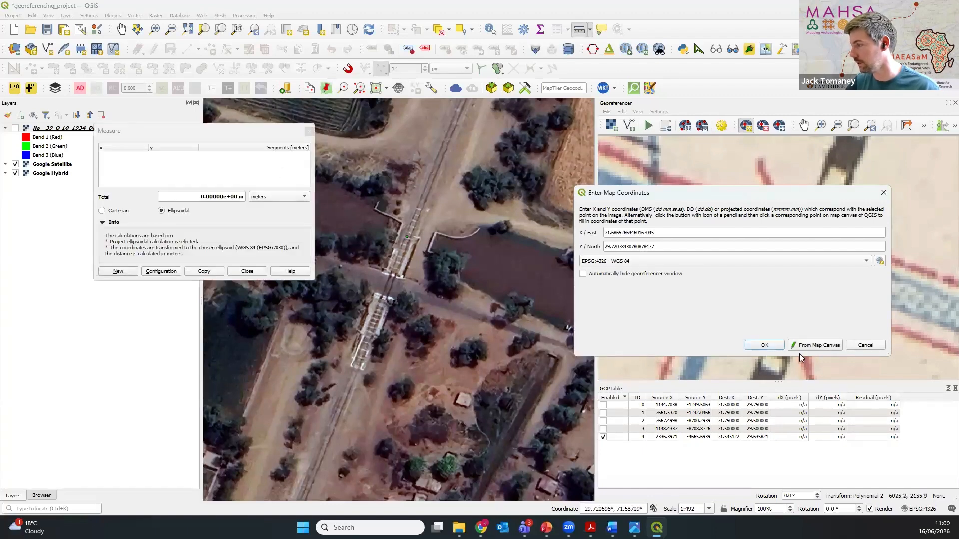
pyautogui.click(765, 346)
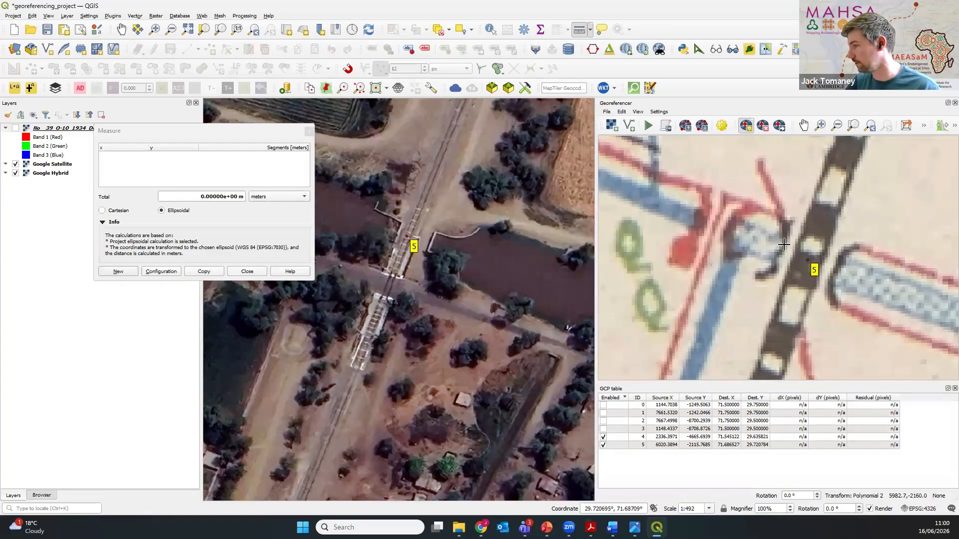
pyautogui.click(309, 132)
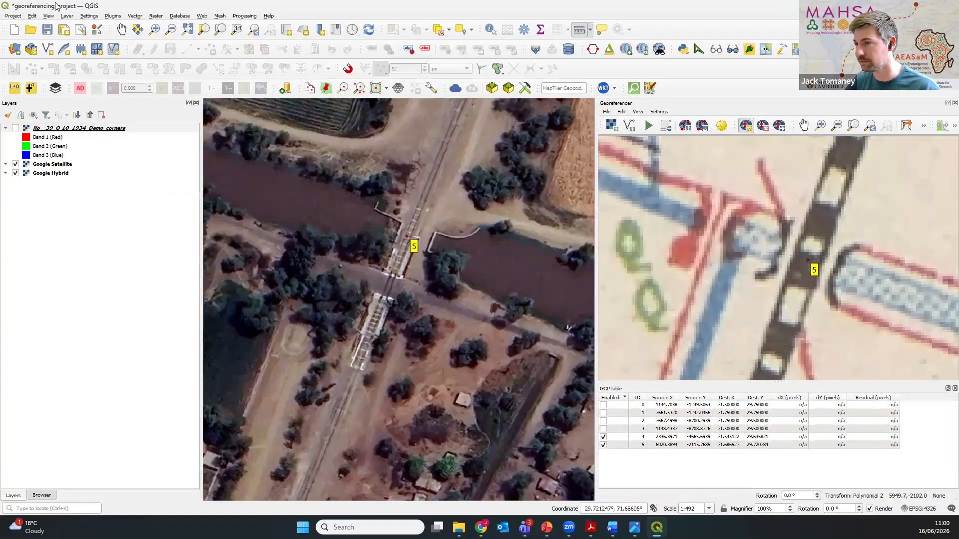
# Step: Show the historic overlay again and examine the railway south of Lodhran, around its distributary crossing near spot height 522
pyautogui.click(121, 29)
pyautogui.scroll(-2, 414, 325)
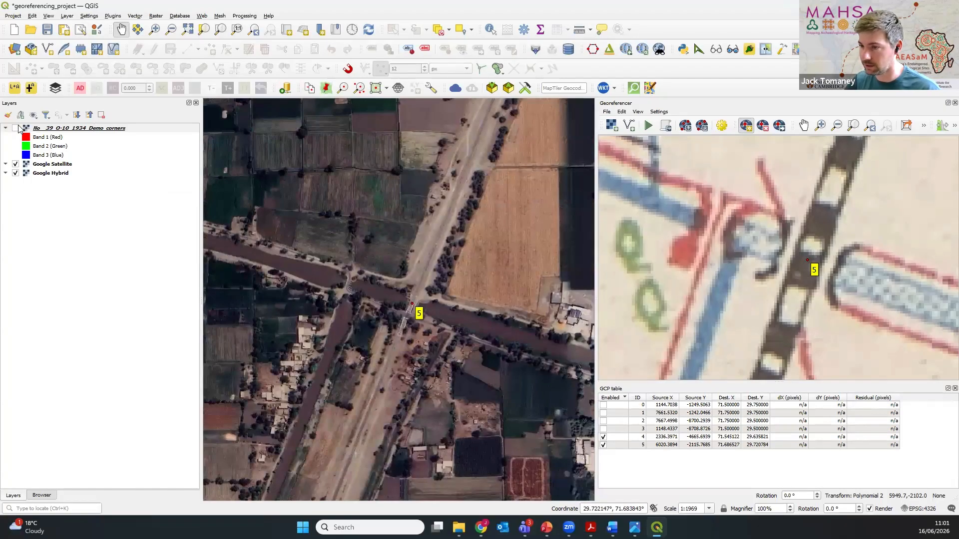
pyautogui.click(16, 128)
pyautogui.scroll(-7, 330, 282)
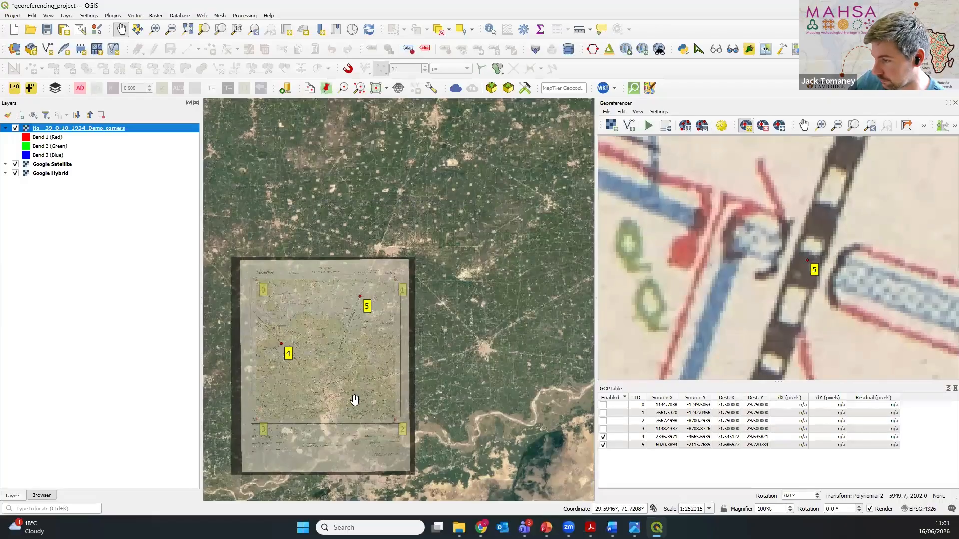
pyautogui.moveTo(354, 400); pyautogui.dragTo(394, 336)
pyautogui.scroll(2, 364, 323)
pyautogui.scroll(1, 352, 322)
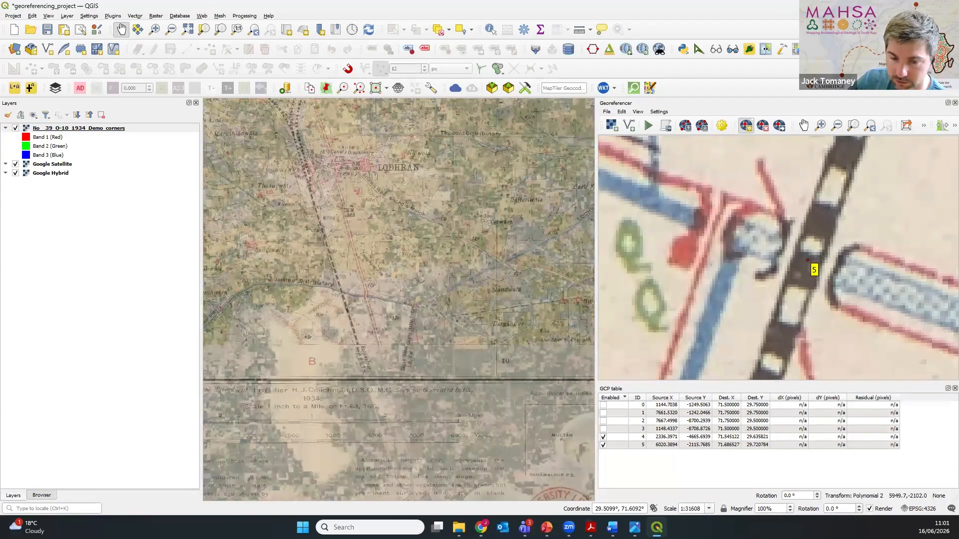
pyautogui.scroll(2, 338, 277)
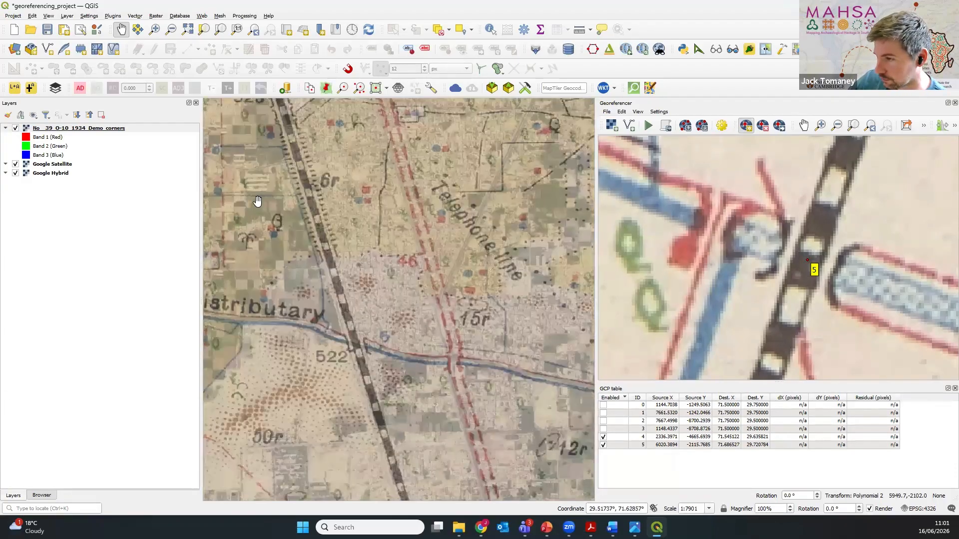
# Step: Compare the overlay with the satellite imagery along the railway from the canal crossing by Kilns to Lodhran station
pyautogui.moveTo(318, 197); pyautogui.dragTo(383, 364)
pyautogui.moveTo(340, 214); pyautogui.dragTo(376, 340)
pyautogui.scroll(1, 352, 270)
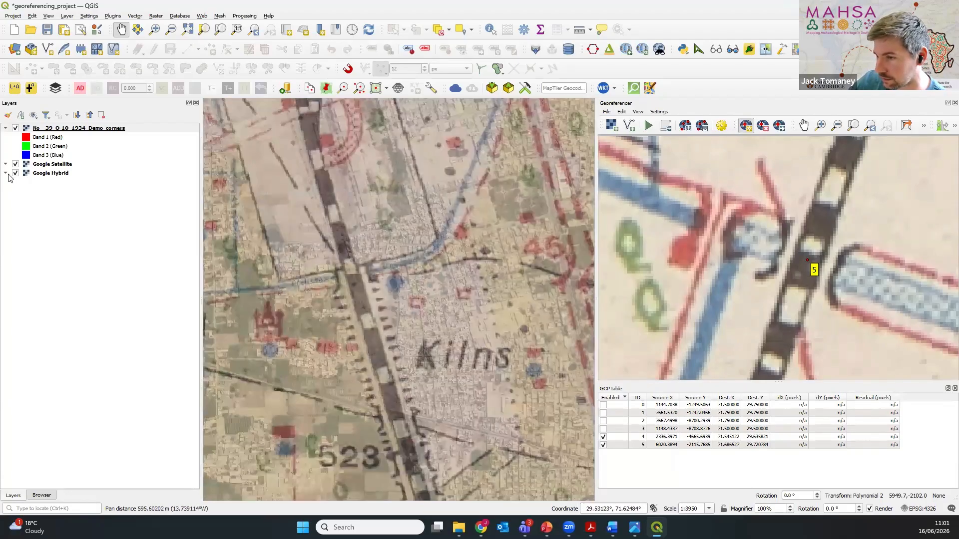
pyautogui.click(15, 129)
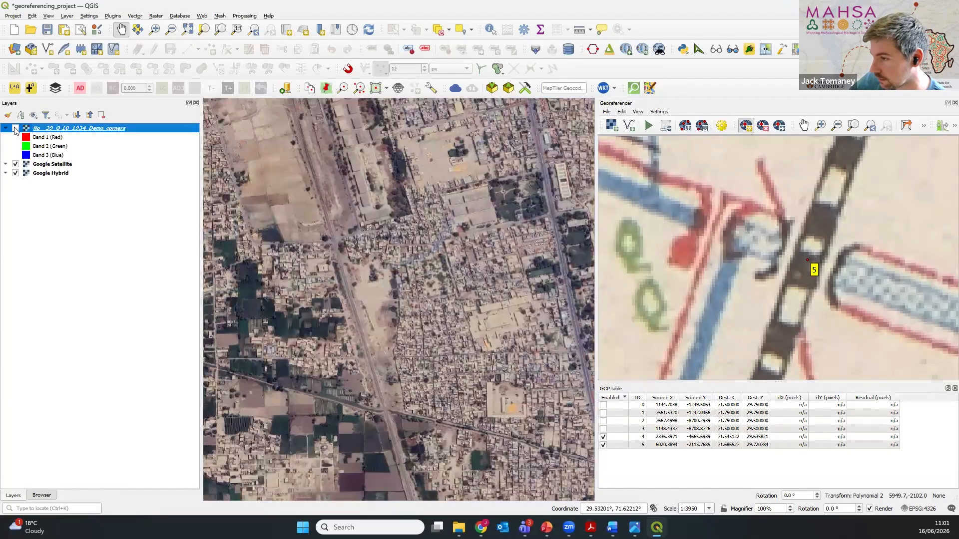
pyautogui.click(16, 128)
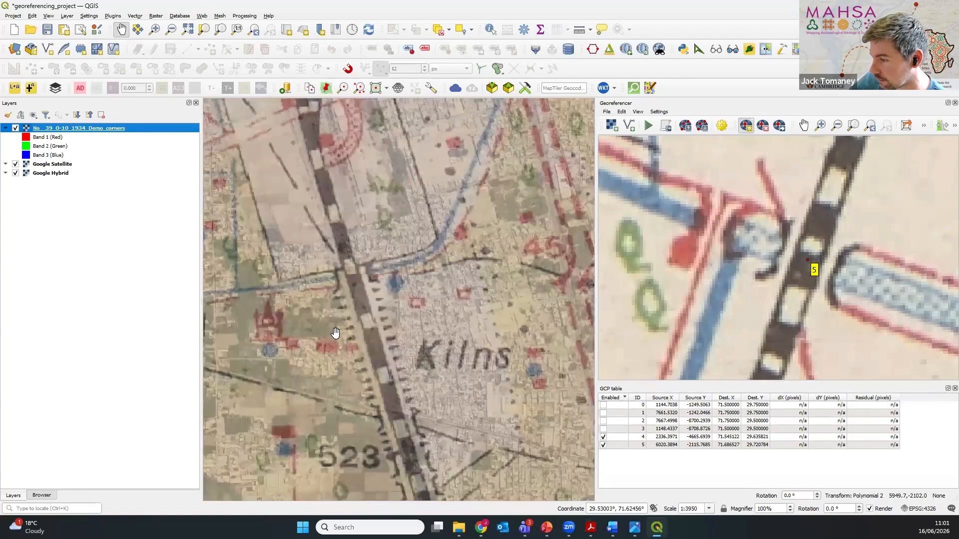
pyautogui.scroll(-2, 335, 332)
pyautogui.moveTo(357, 357); pyautogui.dragTo(411, 430)
pyautogui.scroll(2, 365, 337)
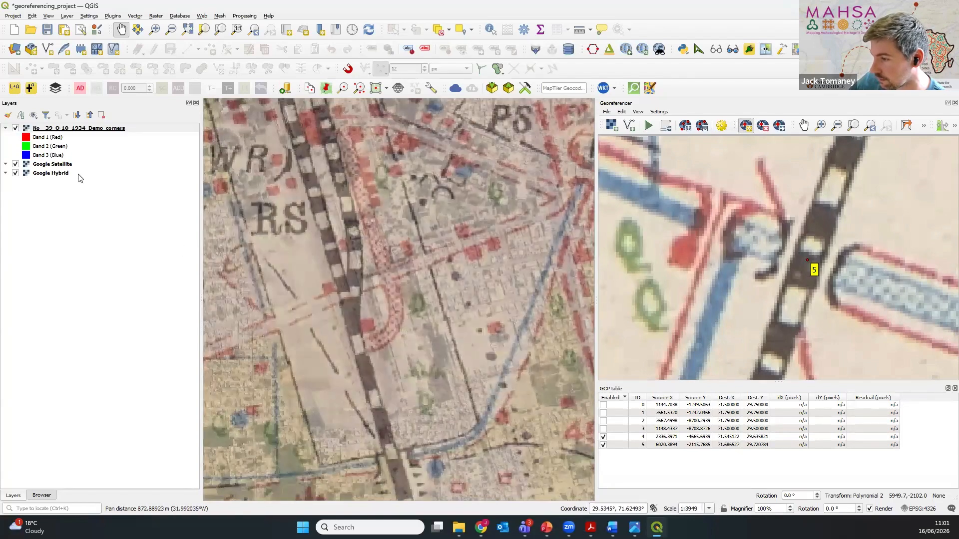
pyautogui.click(16, 128)
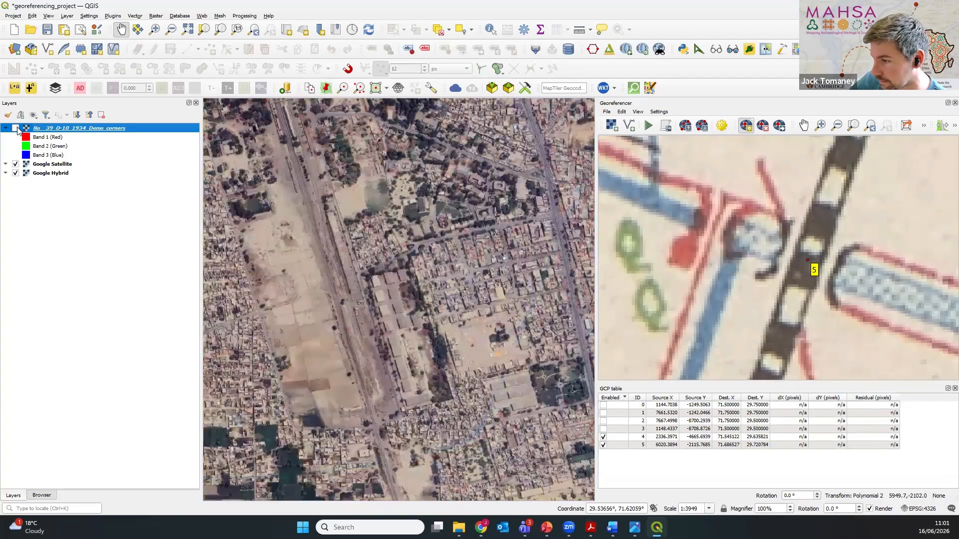
pyautogui.click(15, 128)
# Step: Recheck the railway and canal crossing just north of the Kilns label against close-up satellite imagery
pyautogui.scroll(-6, 357, 390)
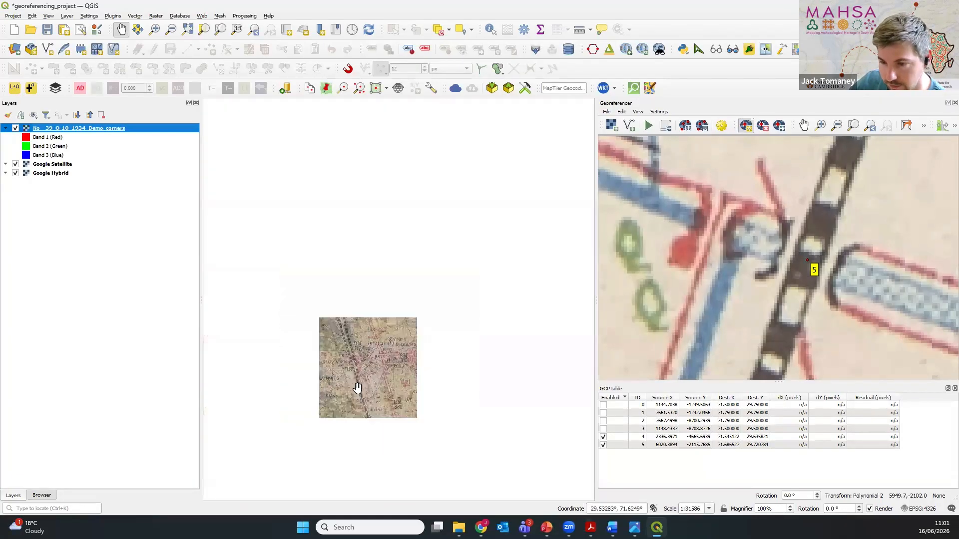
pyautogui.scroll(5, 365, 391)
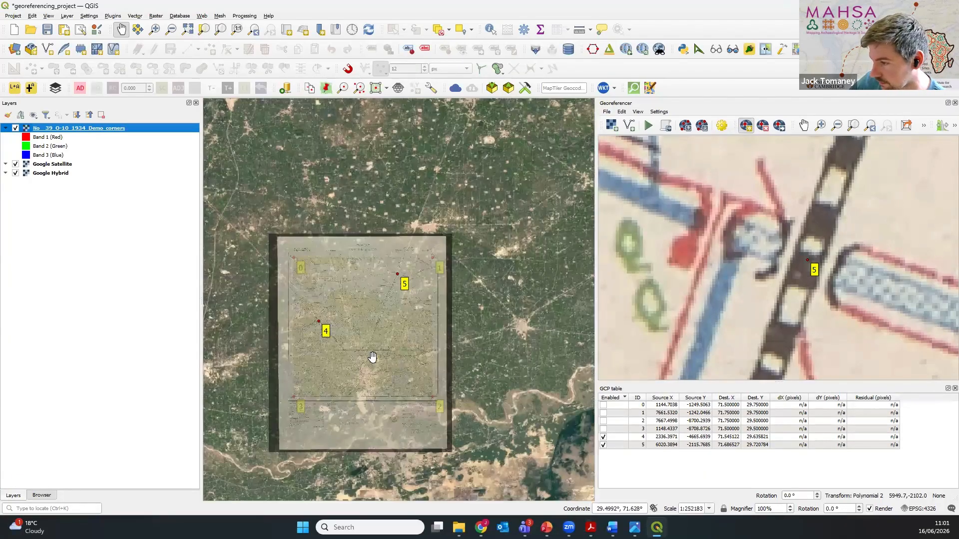
pyautogui.scroll(2, 381, 296)
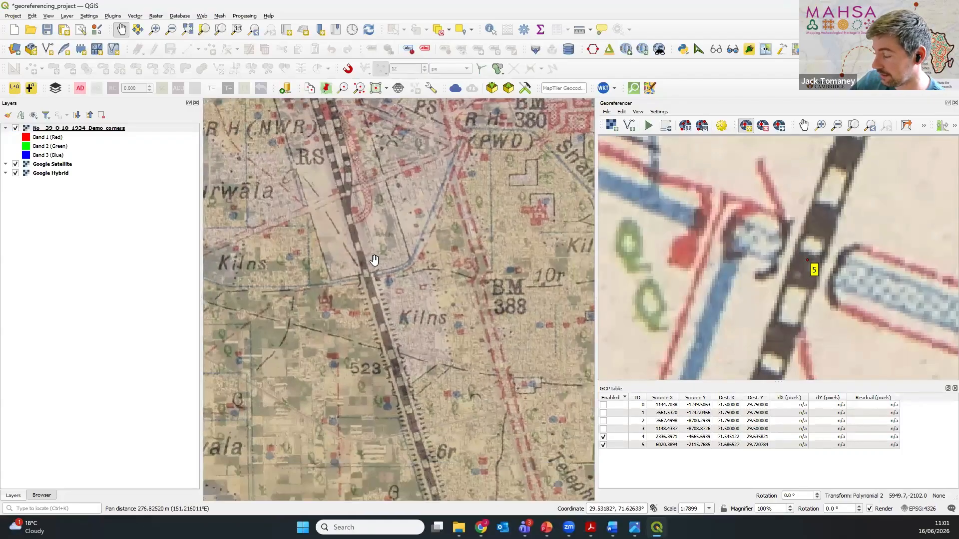
pyautogui.scroll(-1, 419, 275)
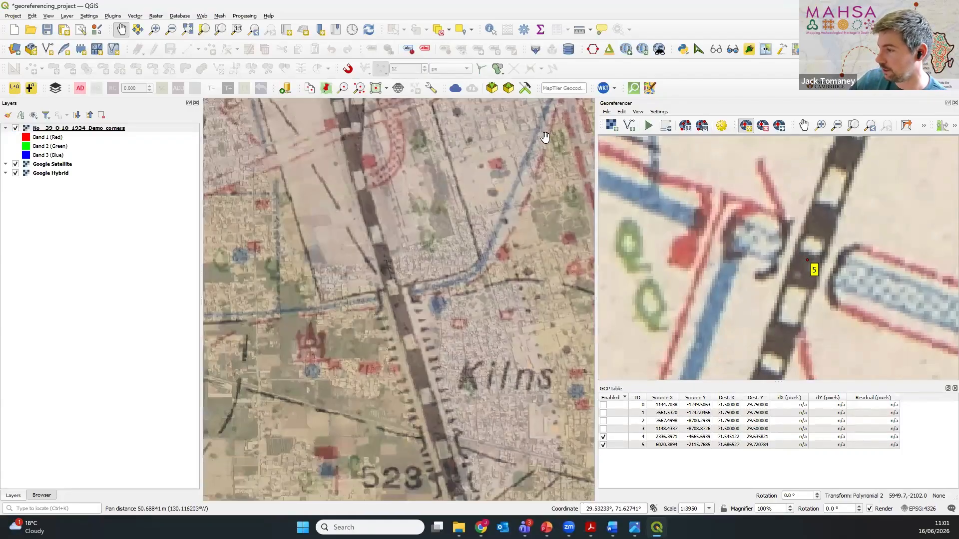
pyautogui.click(16, 129)
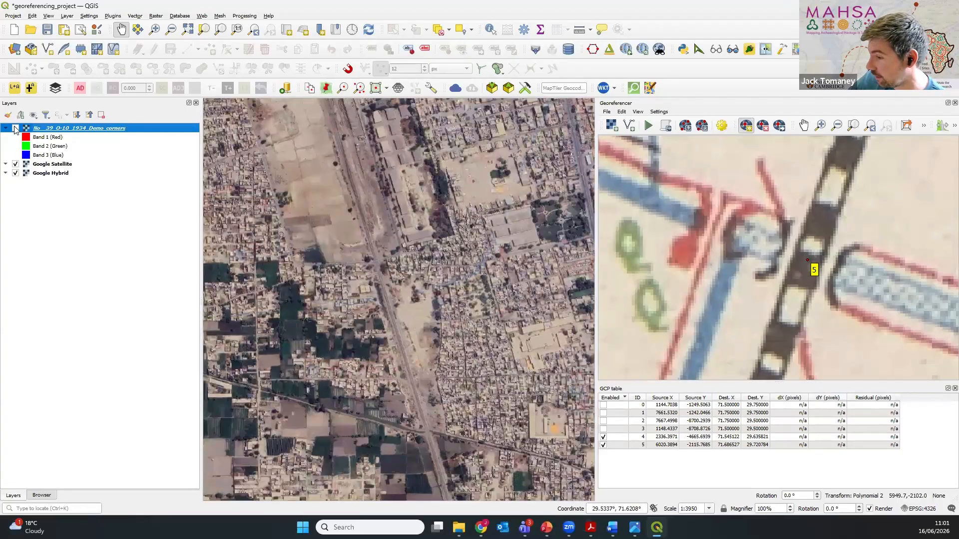
pyautogui.scroll(1, 392, 350)
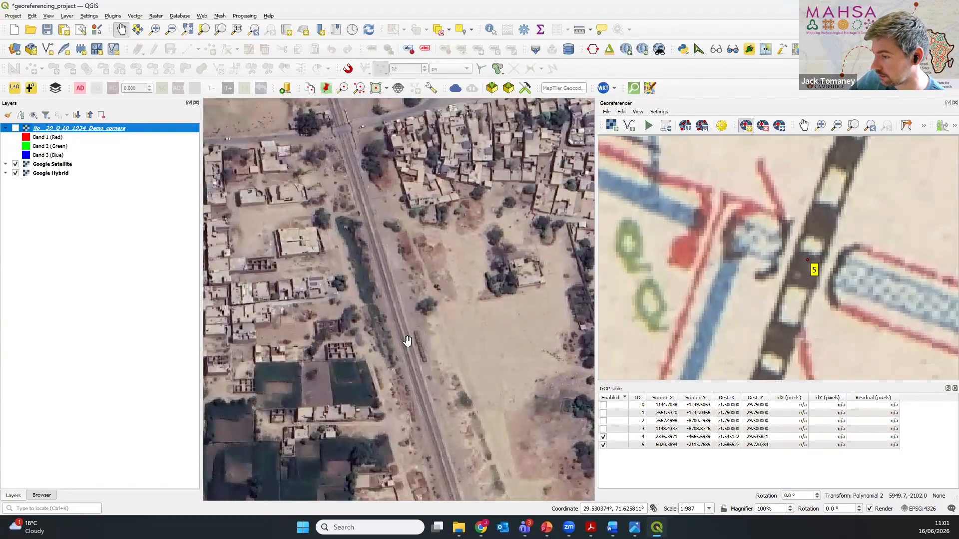
pyautogui.scroll(-1, 407, 341)
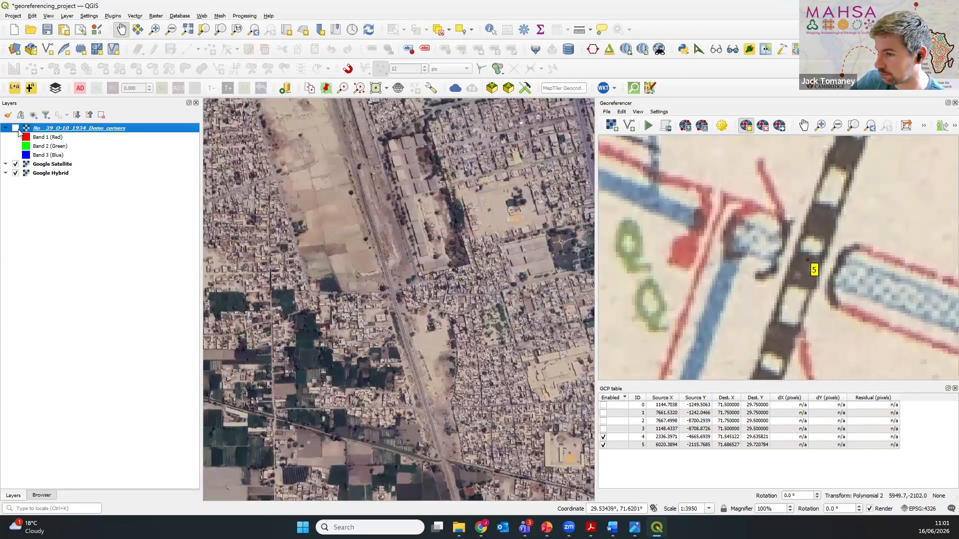
pyautogui.click(16, 128)
pyautogui.scroll(-1, 392, 377)
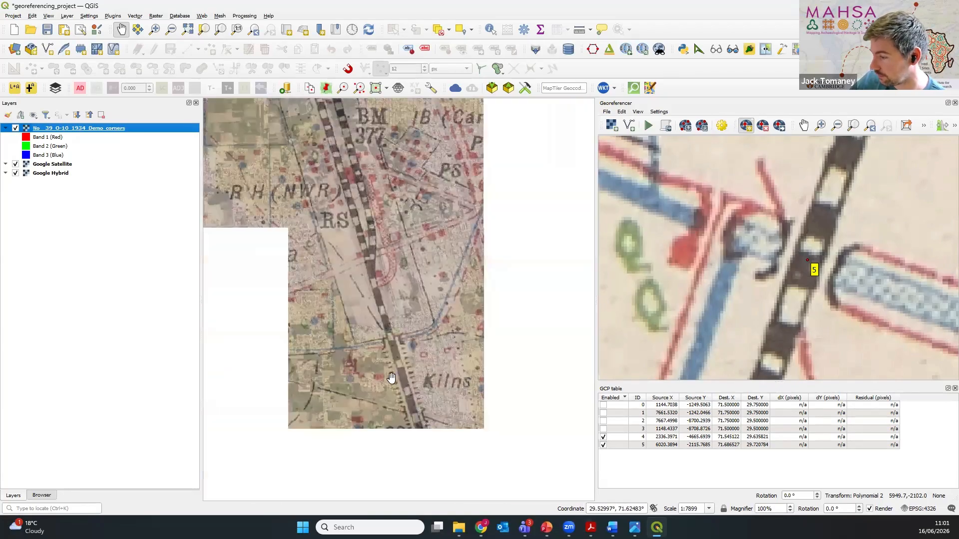
# Step: Examine the railway and canal crossing beside spot height 523, comparing the historic overlay with the satellite imagery
pyautogui.moveTo(392, 377); pyautogui.dragTo(438, 393)
pyautogui.scroll(2, 382, 309)
pyautogui.scroll(-1, 382, 308)
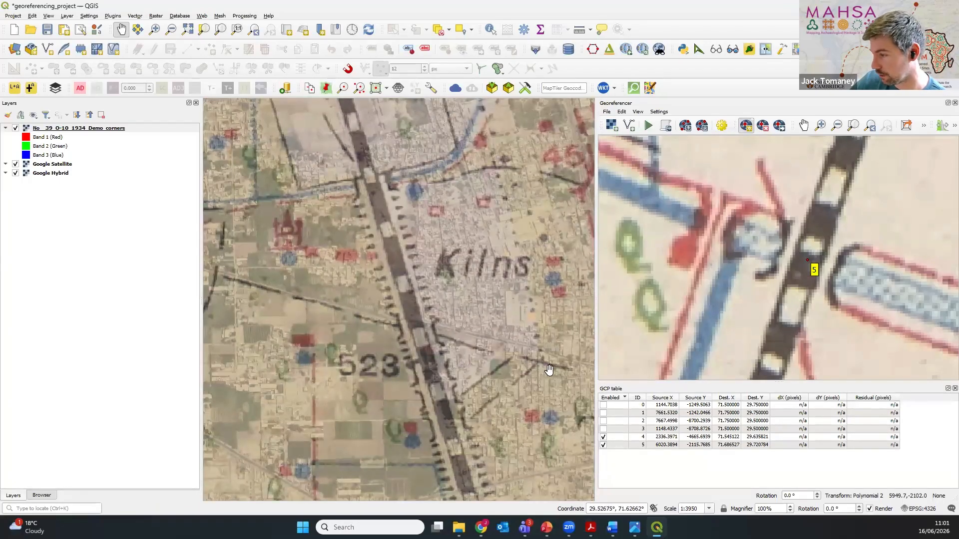
pyautogui.click(16, 128)
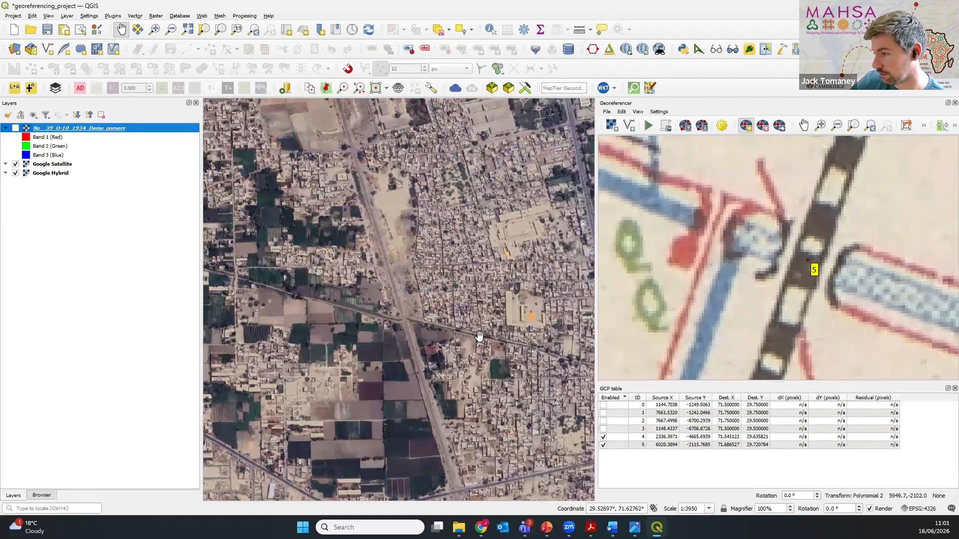
pyautogui.scroll(2, 405, 330)
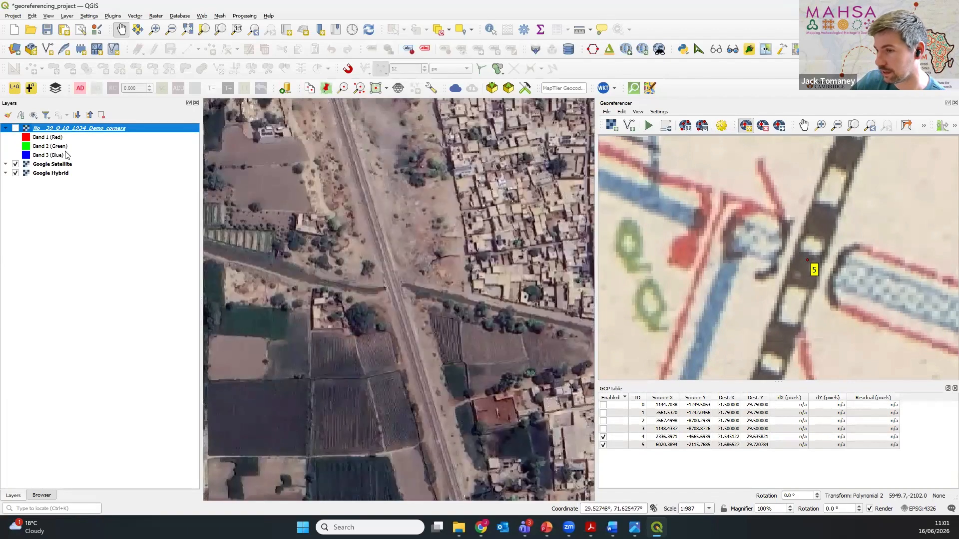
pyautogui.click(16, 128)
pyautogui.scroll(-1, 356, 298)
pyautogui.moveTo(356, 298); pyautogui.dragTo(428, 343)
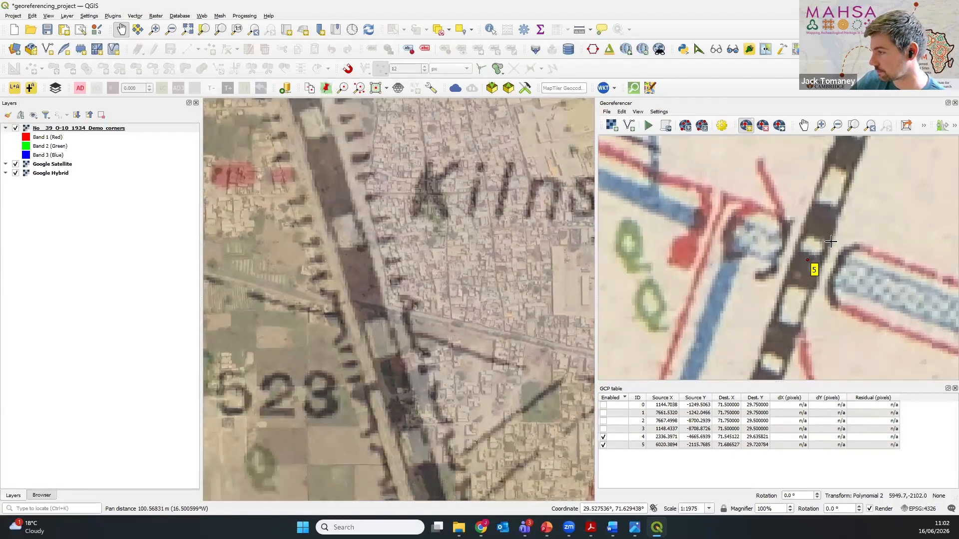
# Step: Mark a control point on the georeferencer scan where the railway crosses the canal beside spot height 523
pyautogui.scroll(-5, 809, 311)
pyautogui.scroll(5, 809, 312)
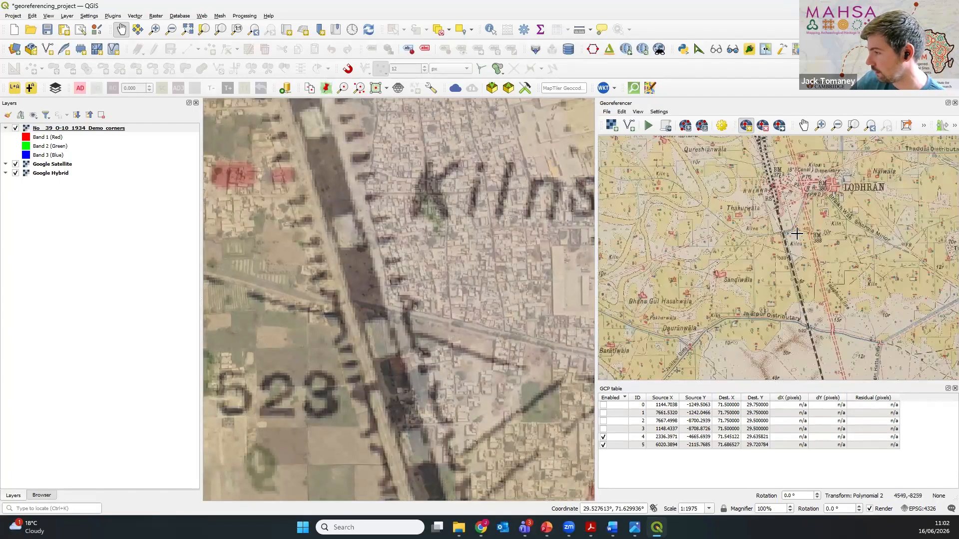
pyautogui.moveTo(781, 263); pyautogui.dragTo(779, 292)
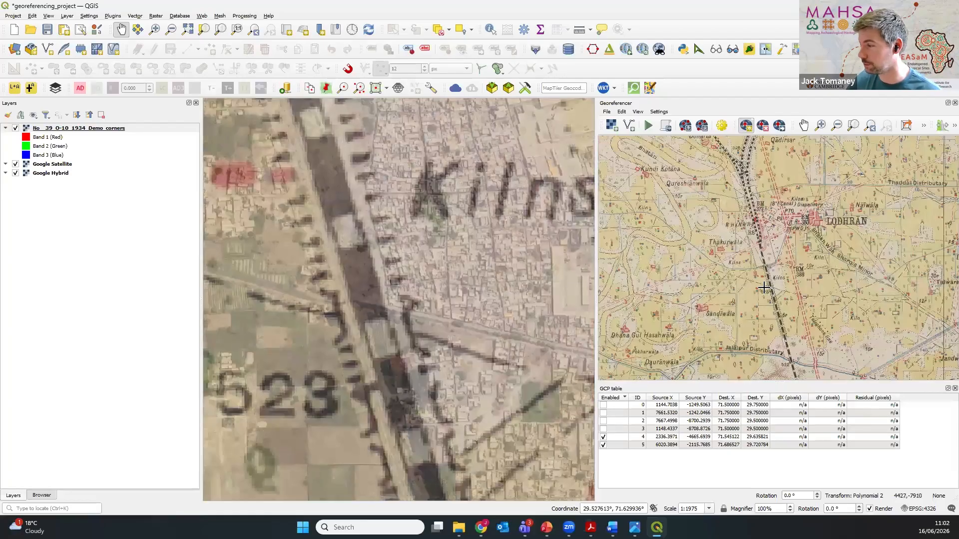
pyautogui.scroll(6, 772, 289)
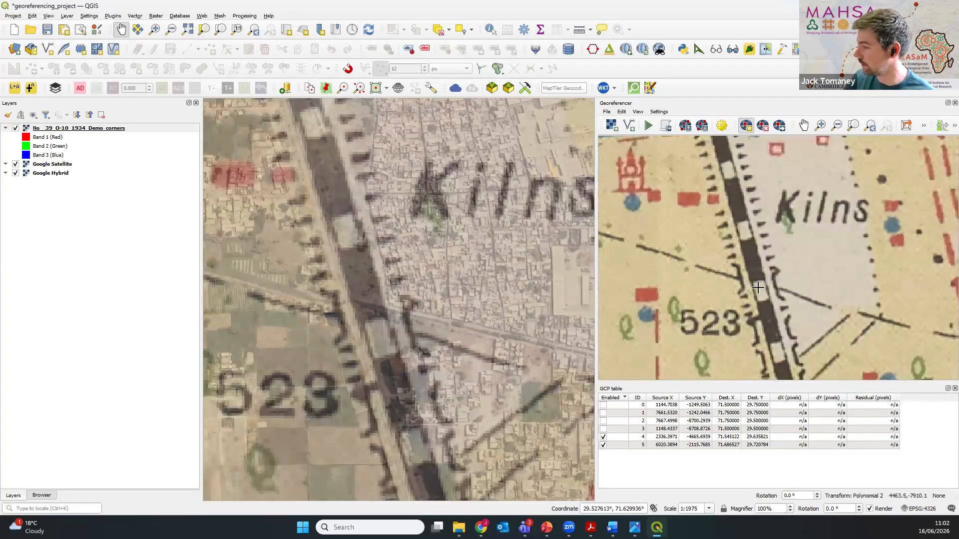
pyautogui.scroll(2, 758, 287)
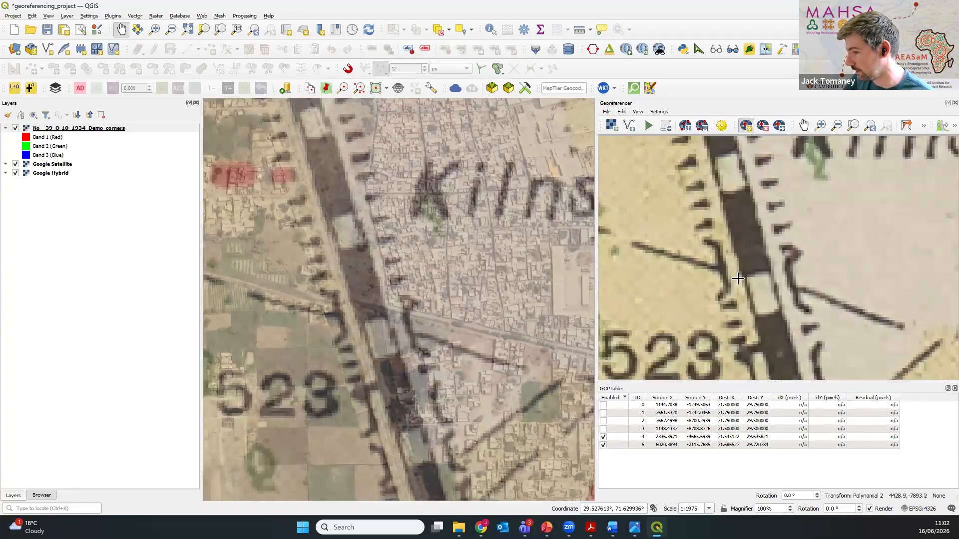
pyautogui.click(754, 280)
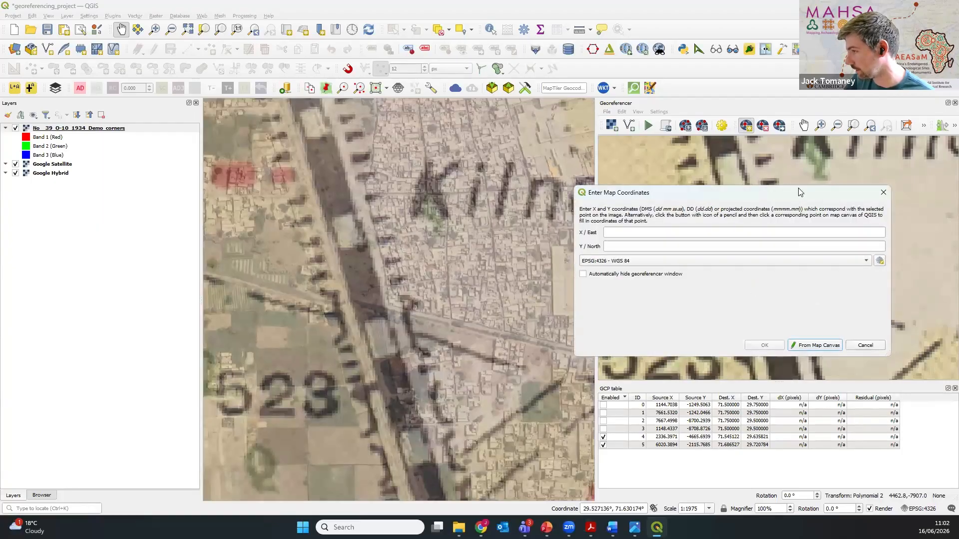
pyautogui.moveTo(800, 192); pyautogui.dragTo(777, 49)
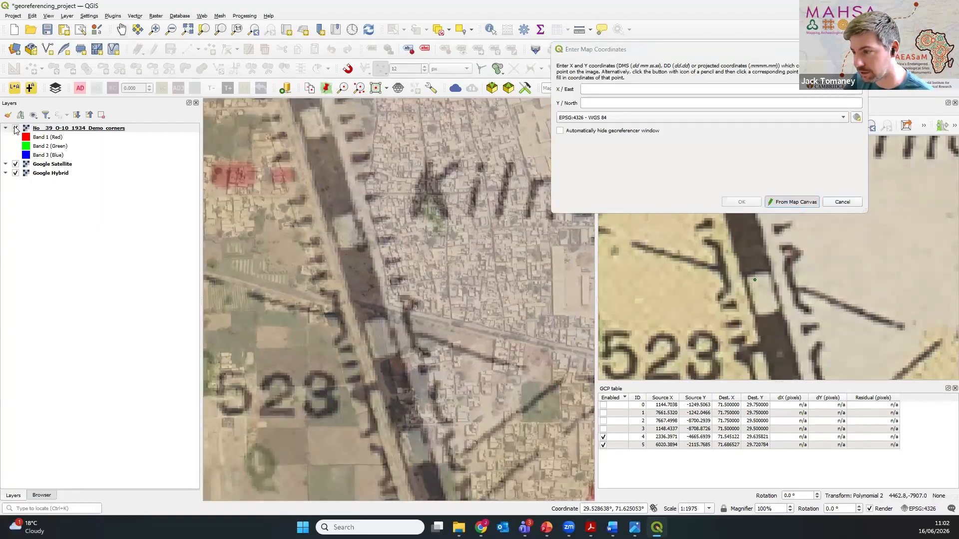
# Step: Hide the historic overlay, take the point's map coordinates from the railway bridge over the canal on the satellite imagery, and add the control point
pyautogui.click(15, 129)
pyautogui.scroll(2, 268, 272)
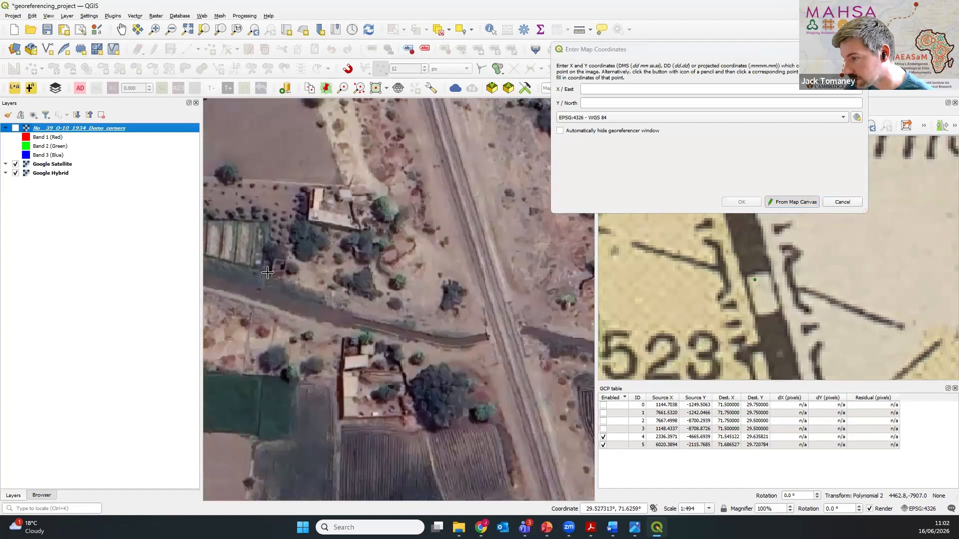
pyautogui.click(502, 330)
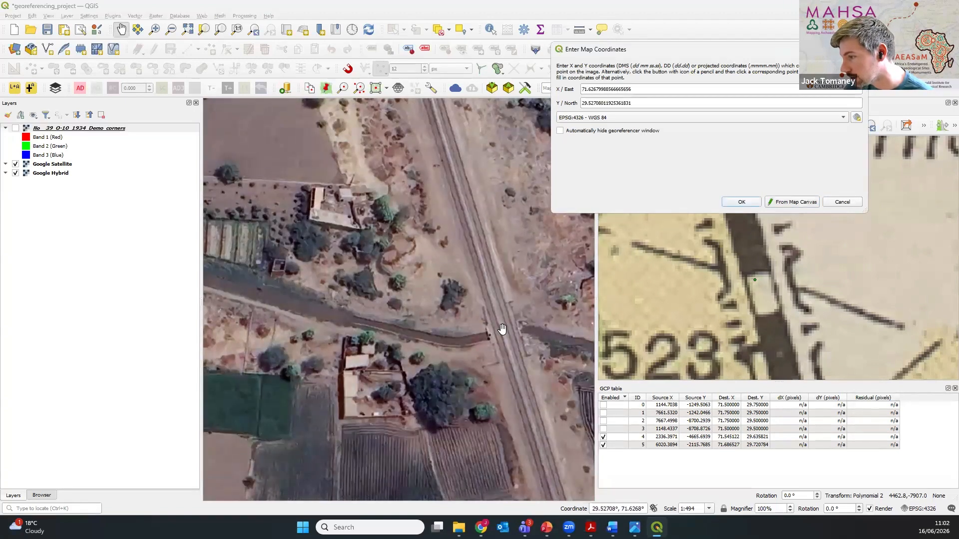
pyautogui.click(741, 202)
# Step: Look for another control point location in the sheet's southeast, comparing the overlay and satellite imagery along the railway near Danwaran and Majaldiwala RS
pyautogui.scroll(-5, 395, 314)
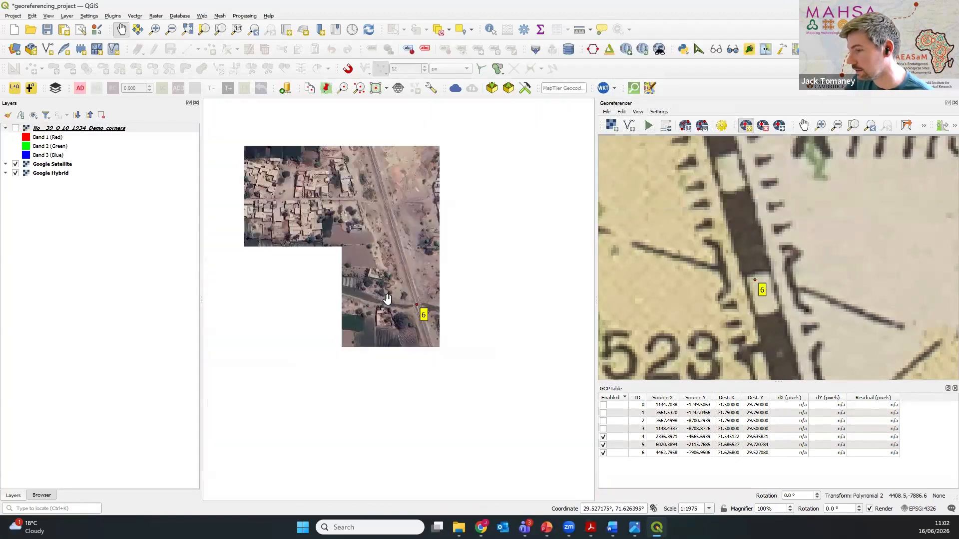
pyautogui.click(15, 128)
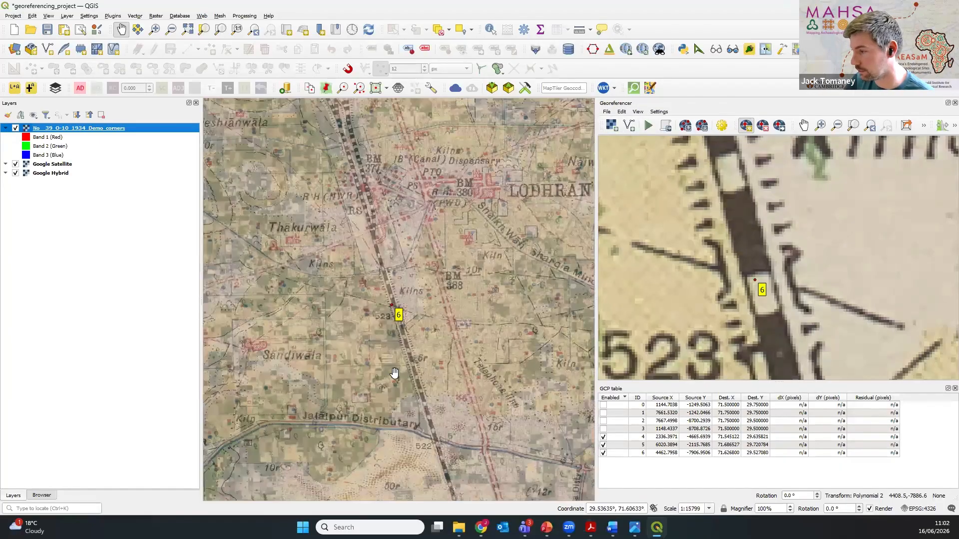
pyautogui.scroll(-2, 399, 380)
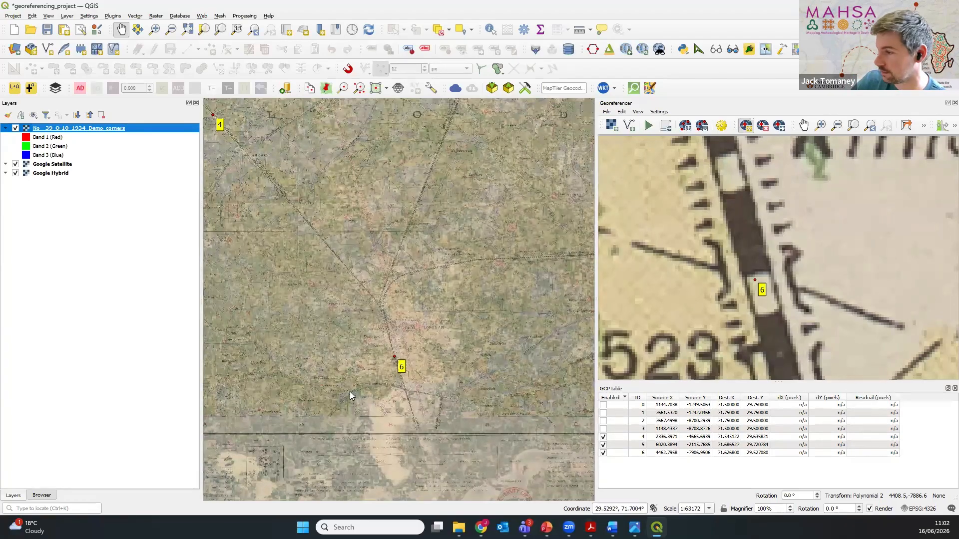
pyautogui.scroll(-1, 349, 391)
pyautogui.moveTo(430, 314); pyautogui.dragTo(301, 321)
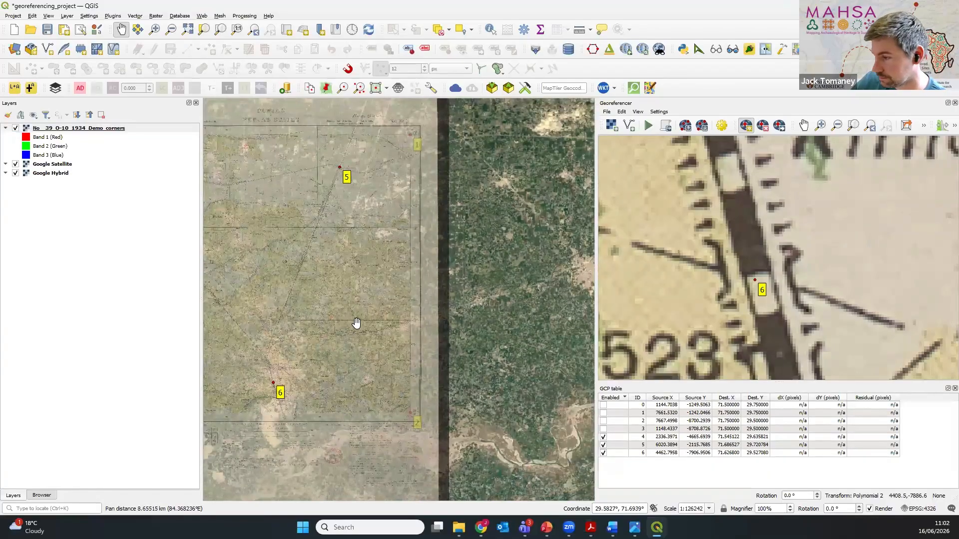
pyautogui.scroll(3, 304, 396)
pyautogui.moveTo(307, 397); pyautogui.dragTo(464, 399)
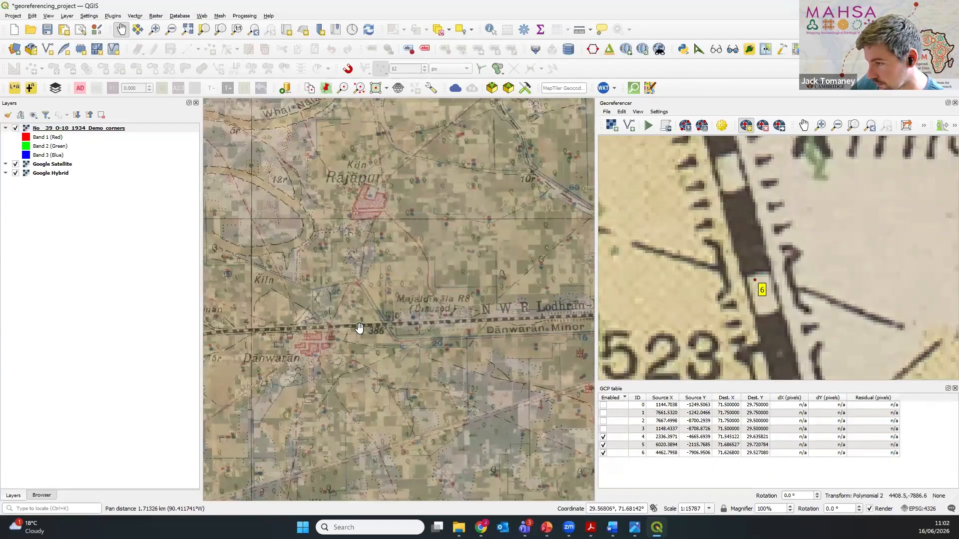
pyautogui.scroll(1, 358, 327)
pyautogui.click(15, 128)
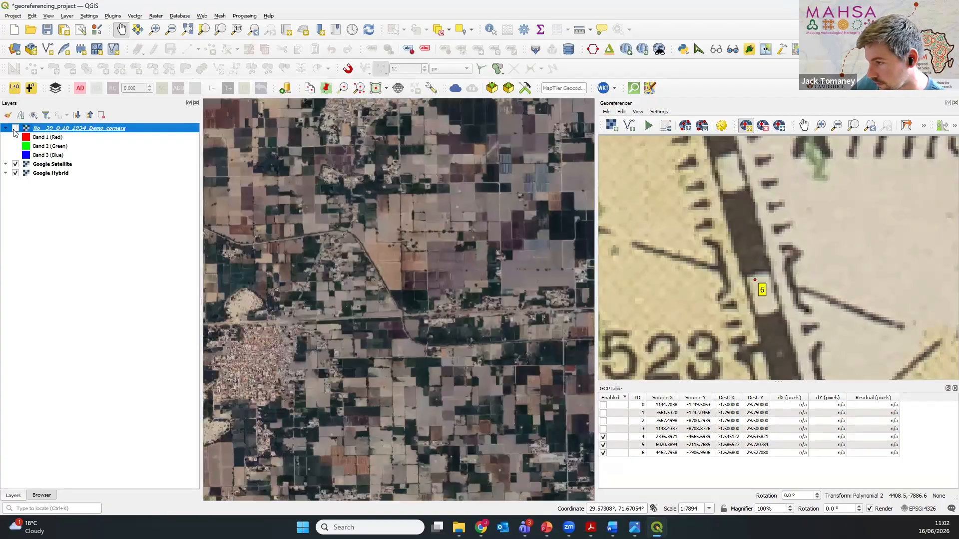
# Step: Compare the historic overlay with the satellite imagery where the railway crosses the canal beside spot height 386, near Majaldiwala RS
pyautogui.click(15, 128)
pyautogui.click(15, 128)
pyautogui.click(15, 128)
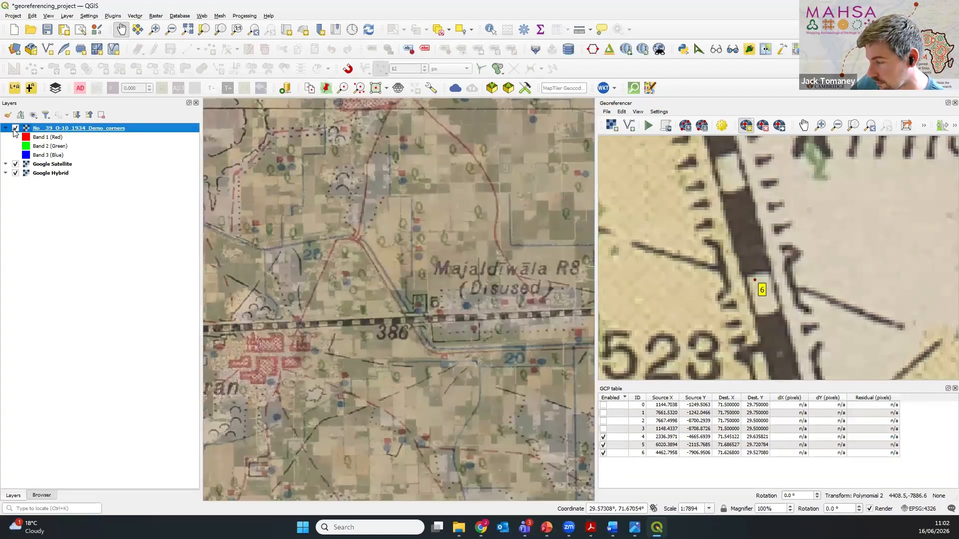
pyautogui.click(15, 128)
pyautogui.click(15, 128)
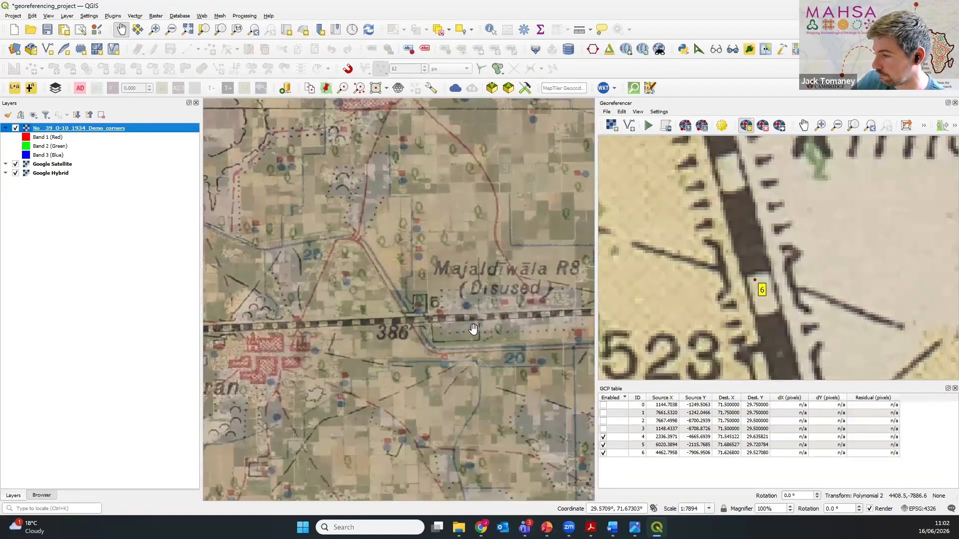
pyautogui.moveTo(270, 269); pyautogui.dragTo(330, 306)
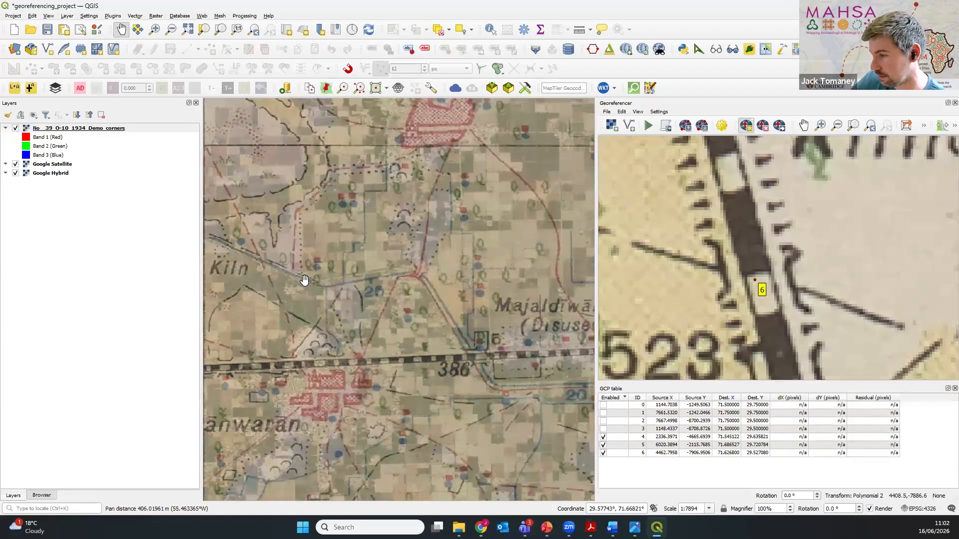
pyautogui.click(16, 129)
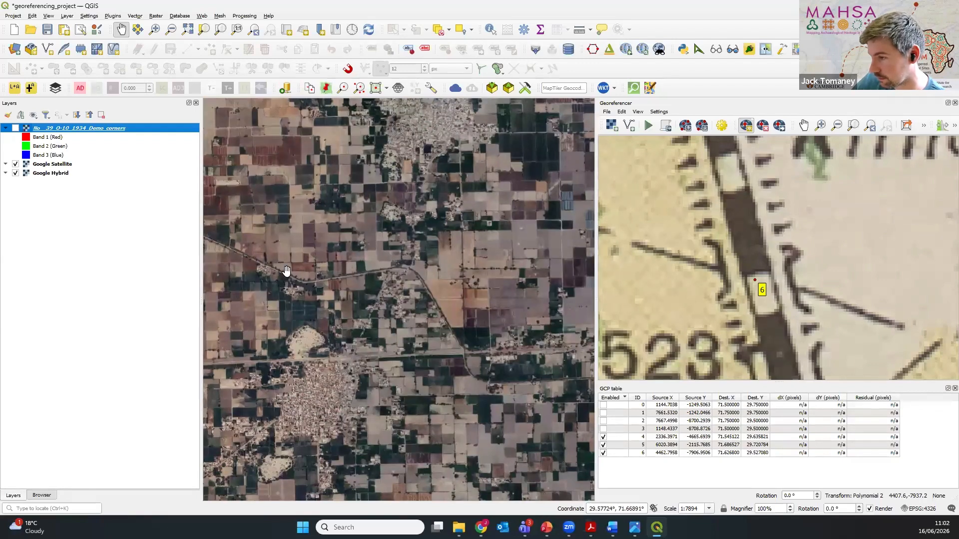
pyautogui.click(15, 129)
pyautogui.click(15, 129)
pyautogui.click(15, 128)
pyautogui.click(15, 129)
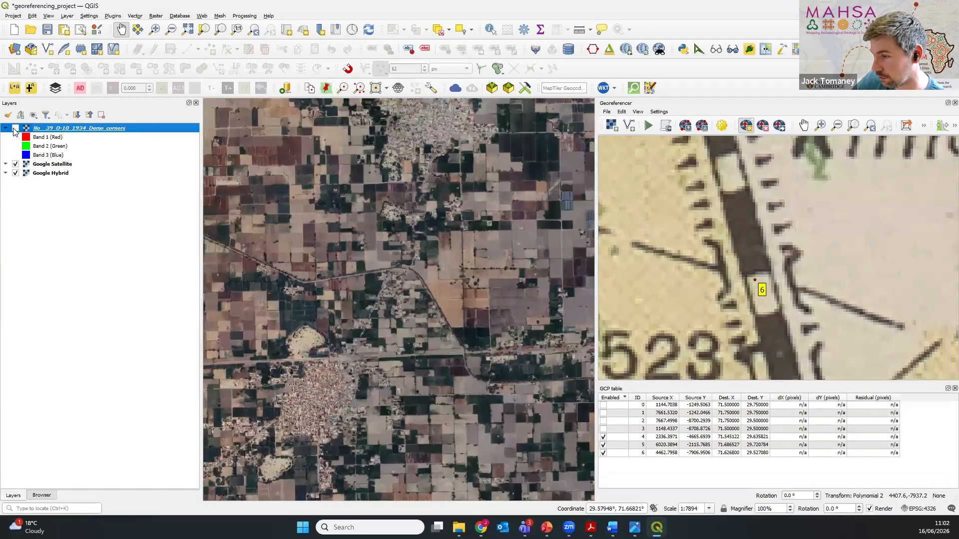
pyautogui.click(15, 128)
pyautogui.click(15, 129)
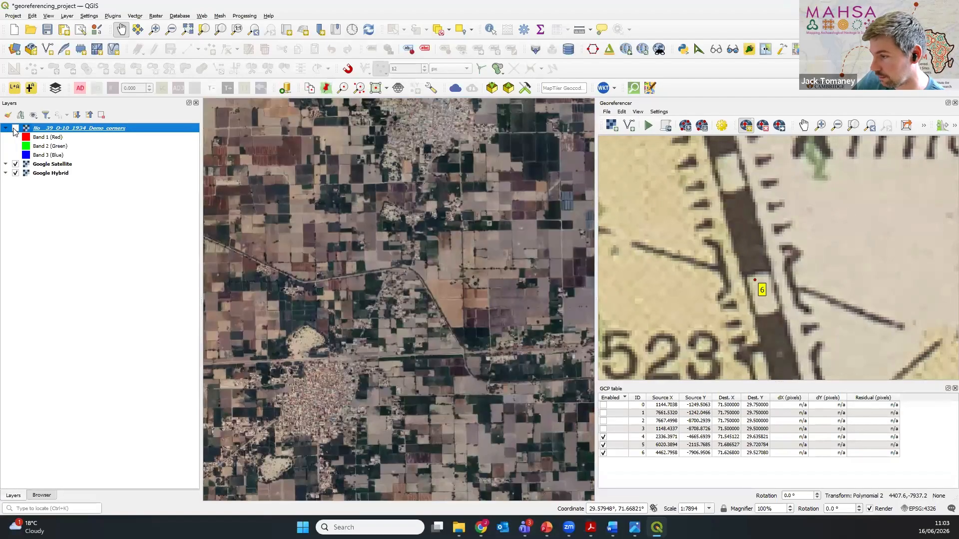
pyautogui.click(15, 129)
pyautogui.scroll(2, 493, 369)
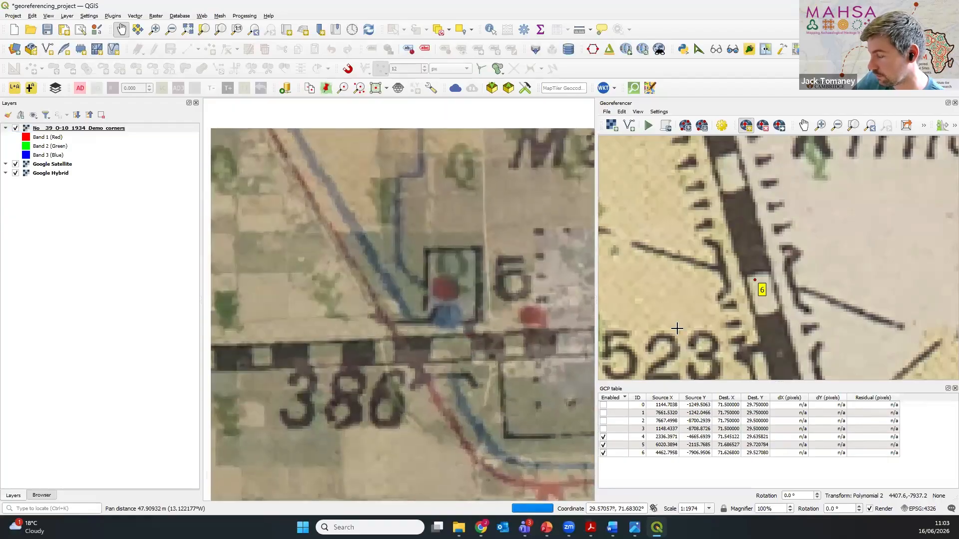
# Step: Locate the railway and canal crossing beside spot height 386 on the georeferencer scan, matching it to the historic overlay
pyautogui.scroll(-5, 703, 334)
pyautogui.scroll(-3, 702, 334)
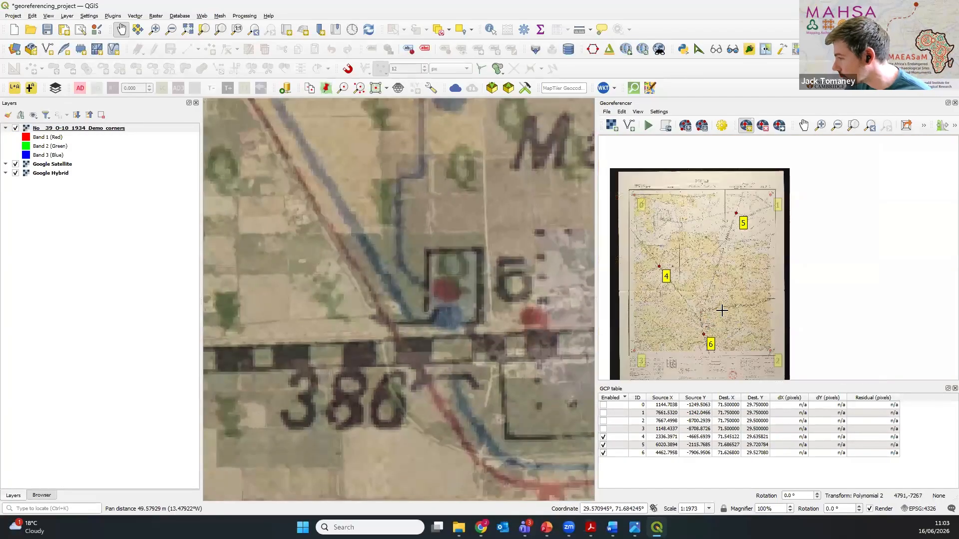
pyautogui.scroll(2, 722, 310)
pyautogui.scroll(1, 799, 308)
pyautogui.scroll(1, 800, 308)
pyautogui.scroll(-2, 725, 294)
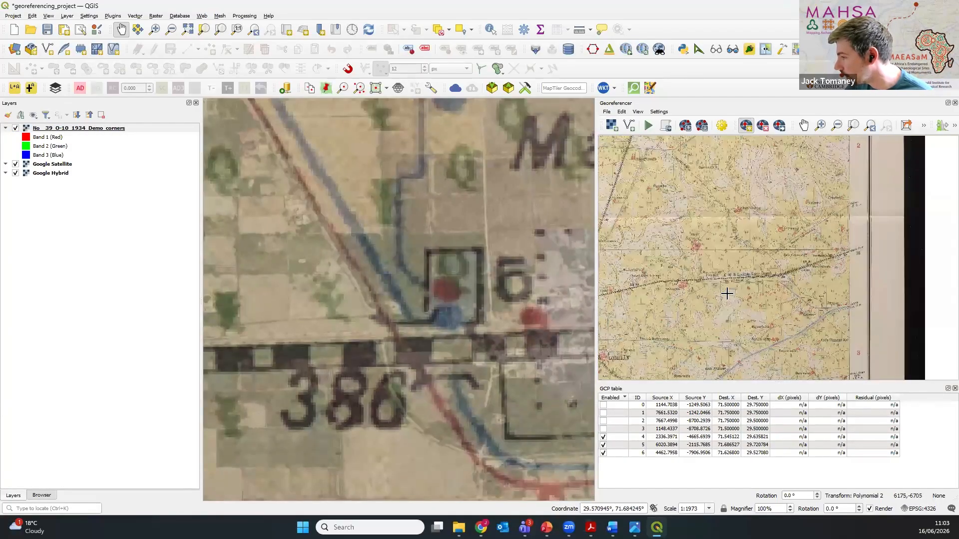
pyautogui.moveTo(705, 303); pyautogui.dragTo(742, 293)
pyautogui.scroll(2, 762, 273)
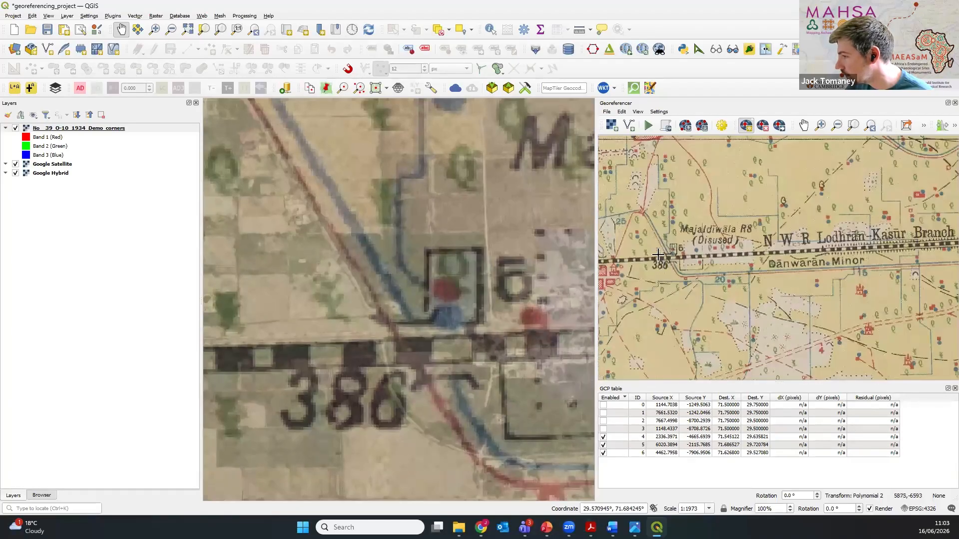
pyautogui.scroll(2, 667, 265)
pyautogui.moveTo(669, 267); pyautogui.dragTo(734, 253)
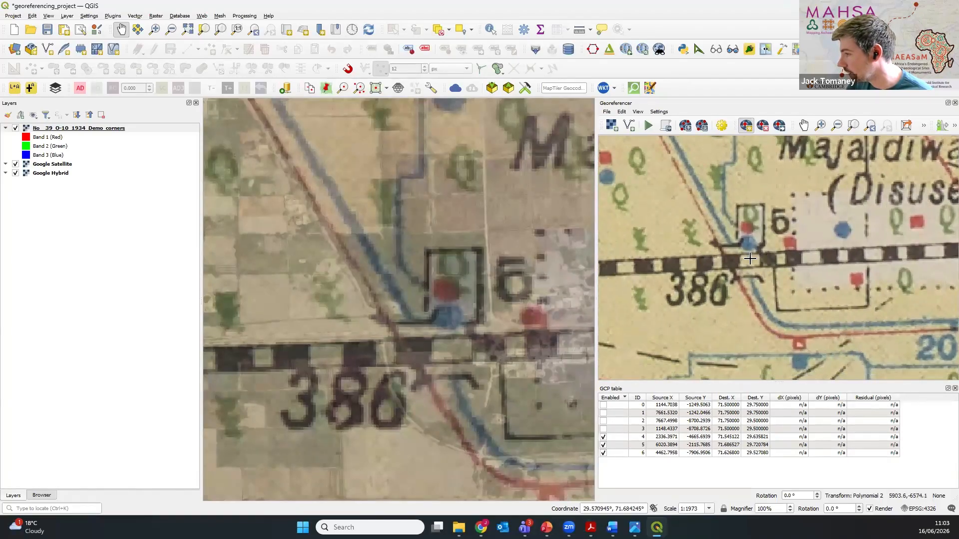
pyautogui.scroll(1, 398, 353)
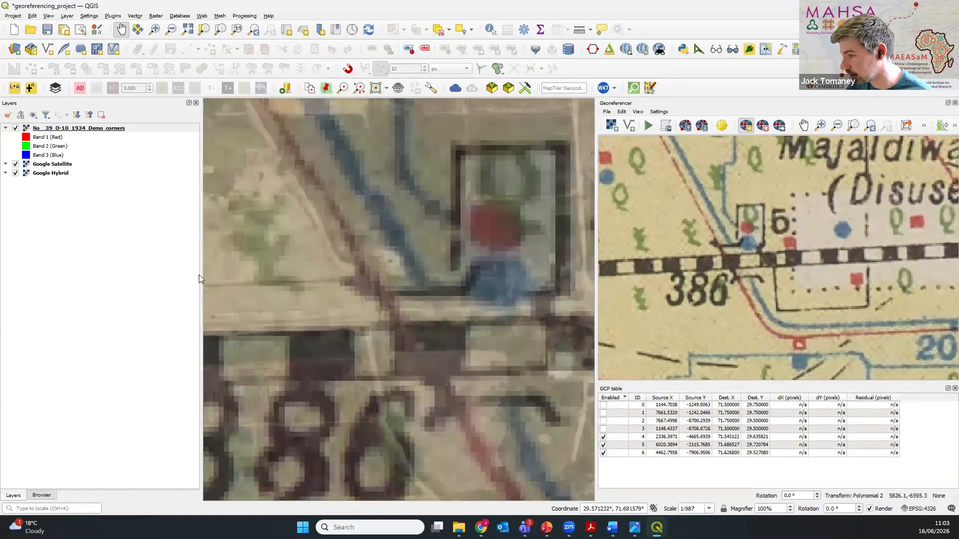
# Step: Examine the railway bridge over the canal near Majaldiwala RS on the satellite imagery and compare it with the historic overlay
pyautogui.click(16, 129)
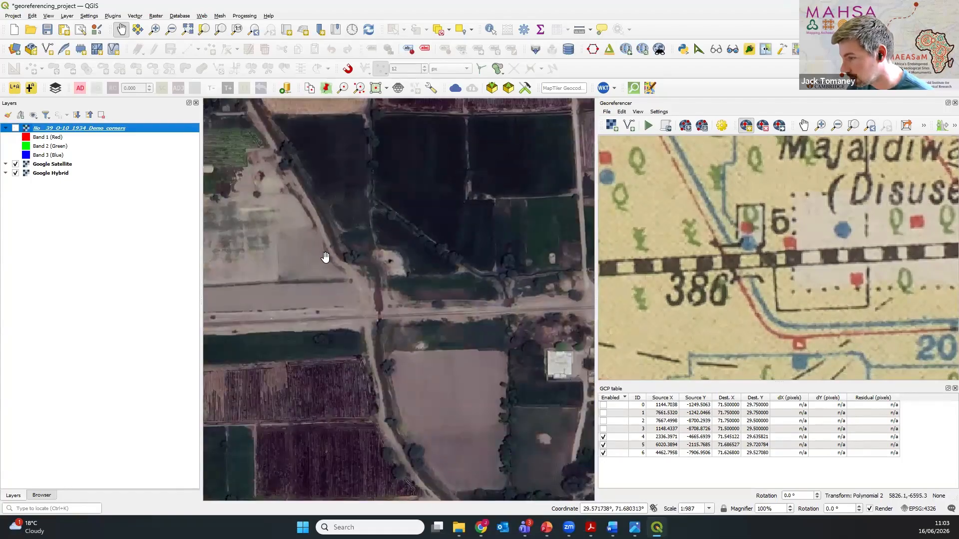
pyautogui.scroll(1, 376, 318)
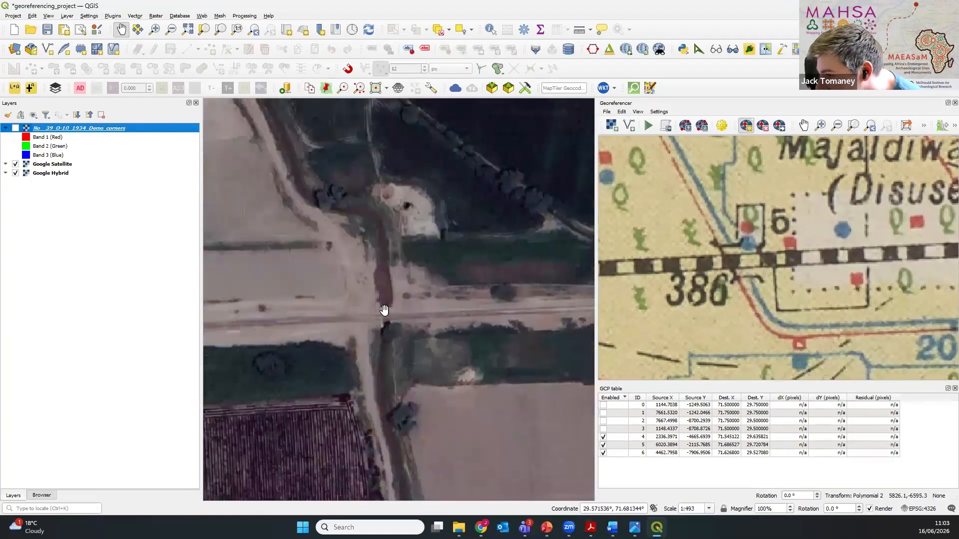
pyautogui.scroll(1, 381, 284)
pyautogui.scroll(-1, 380, 284)
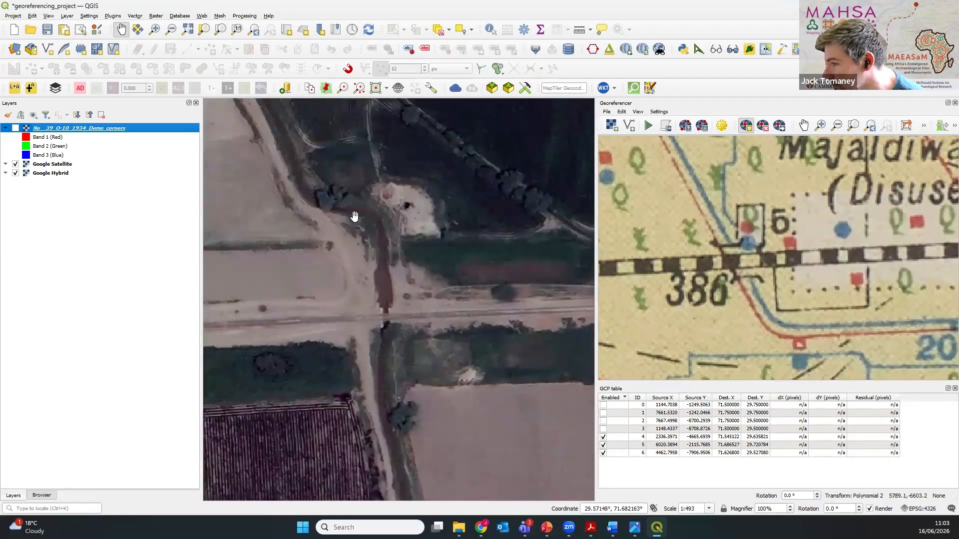
pyautogui.click(15, 129)
pyautogui.scroll(-2, 358, 291)
pyautogui.moveTo(358, 292); pyautogui.dragTo(352, 278)
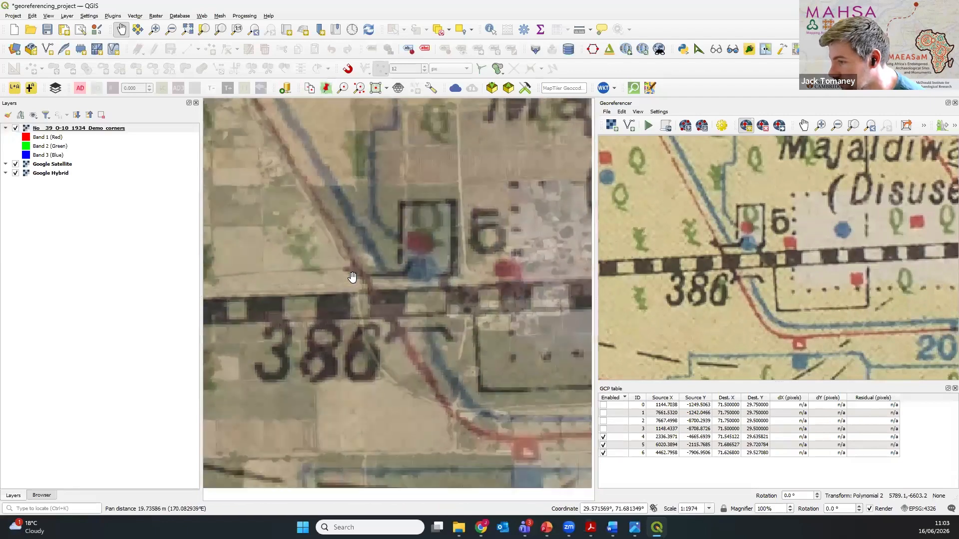
pyautogui.scroll(1, 352, 277)
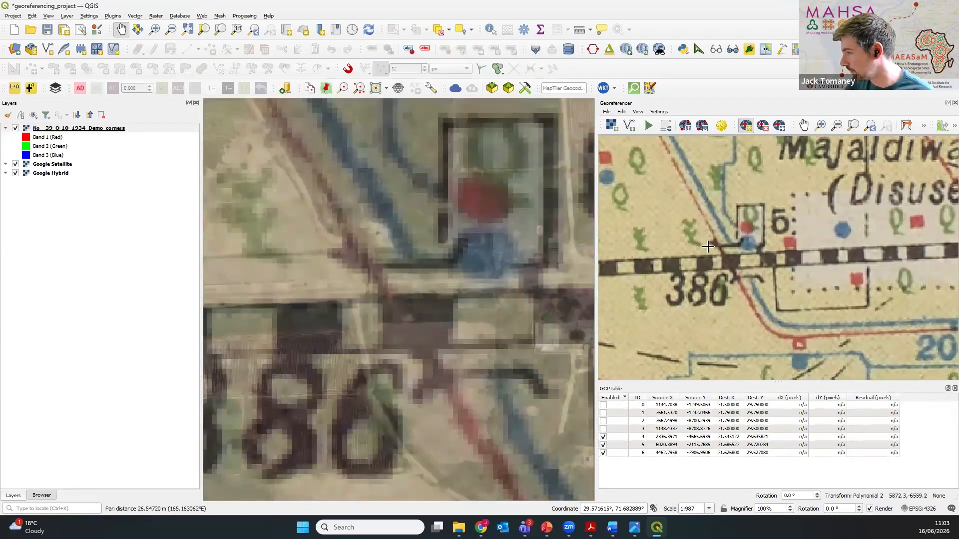
# Step: Mark a control point on the georeferencer scan where the railway crosses the canal beside spot height 386
pyautogui.scroll(1, 709, 246)
pyautogui.scroll(-1, 711, 248)
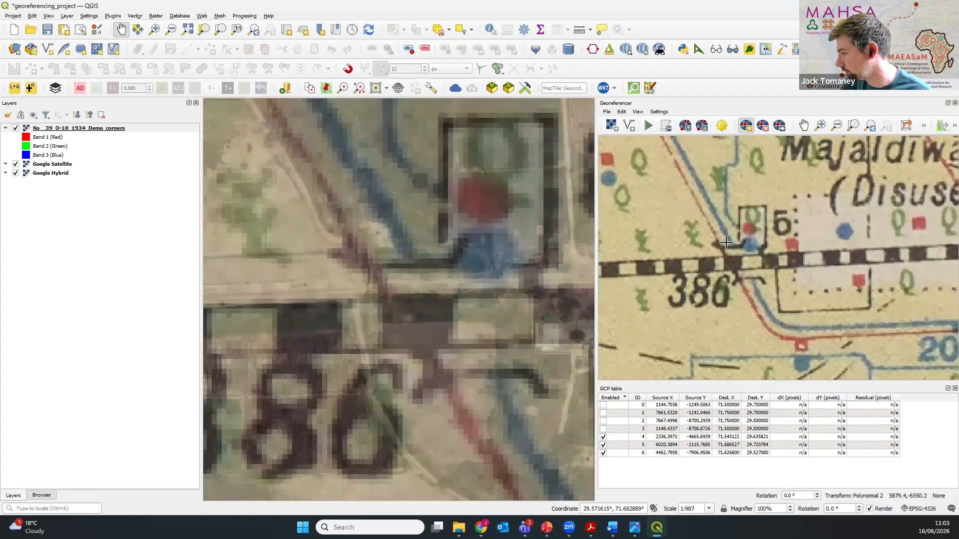
pyautogui.click(748, 261)
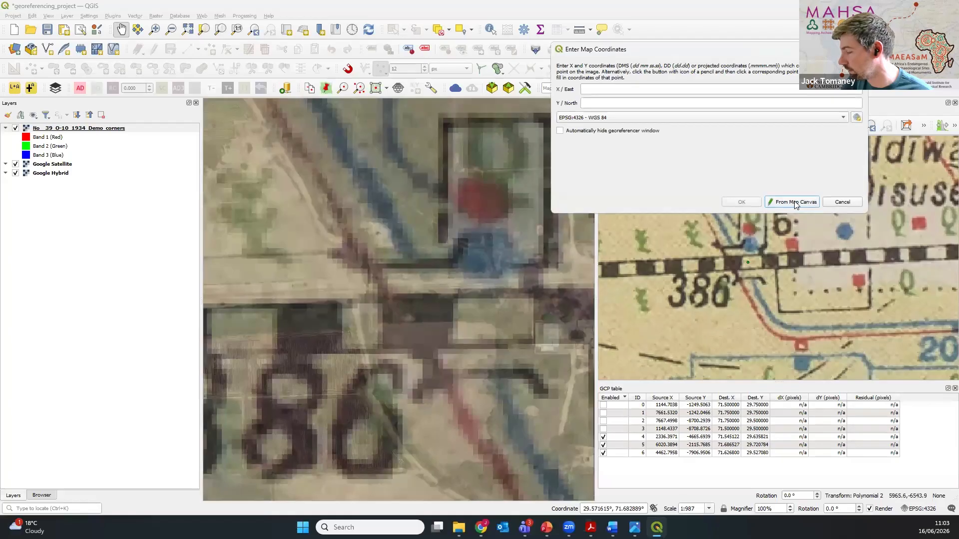
# Step: Hide the historic overlay, take the point's map coordinates from the railway bridge over the canal near Majaldiwala RS, and add the control point
pyautogui.click(794, 202)
pyautogui.click(16, 128)
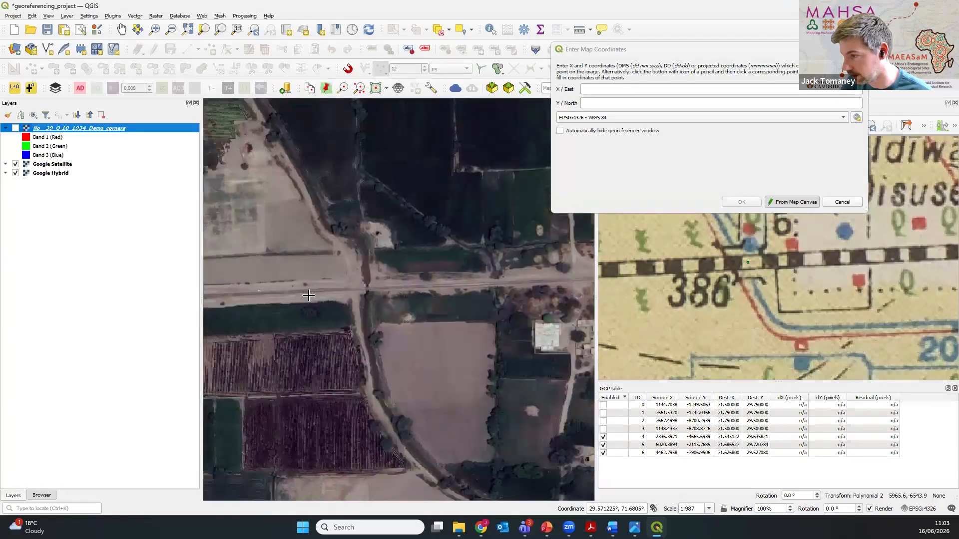
pyautogui.scroll(1, 325, 295)
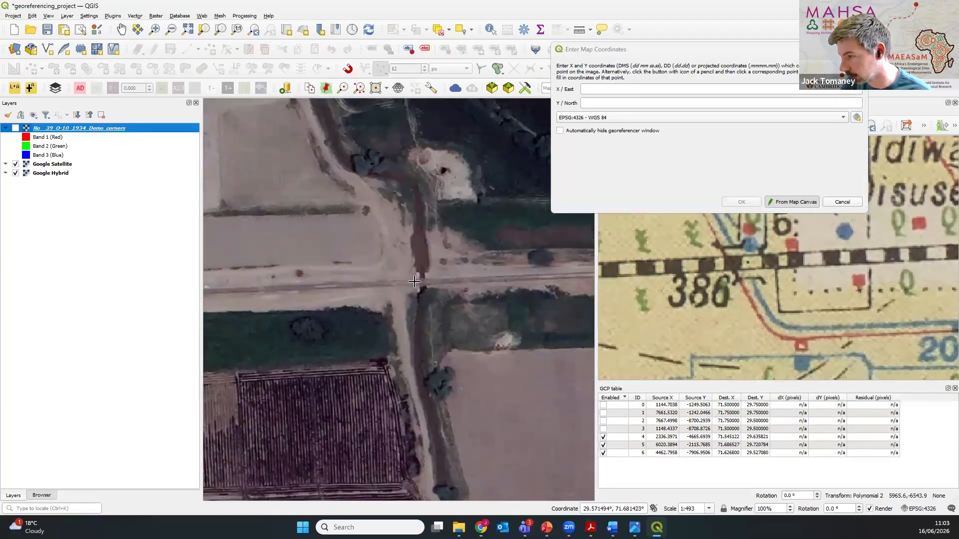
pyautogui.click(416, 282)
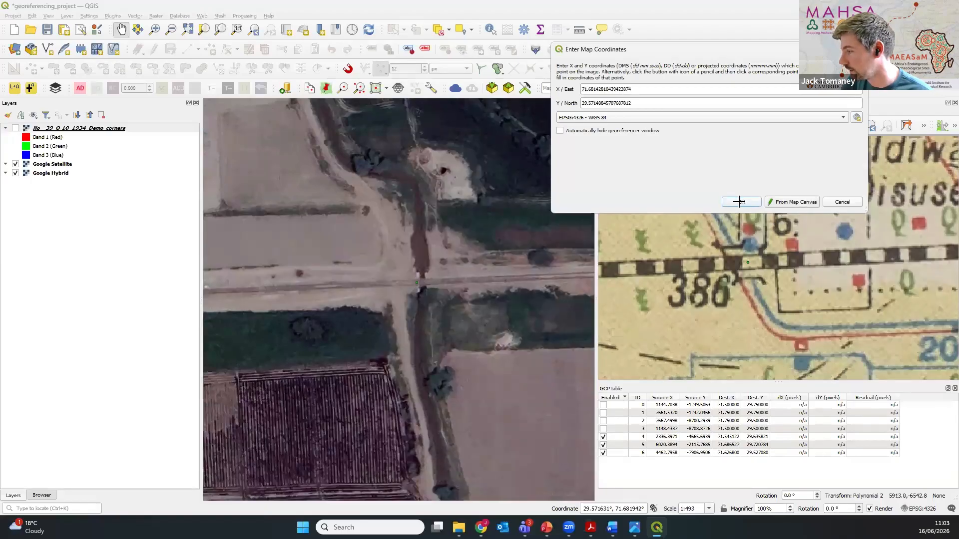
pyautogui.click(739, 202)
# Step: Show the historic overlay again and look for another control point location near the sheet's eastern edge, around Chimanwala and Dilhai
pyautogui.scroll(-2, 421, 315)
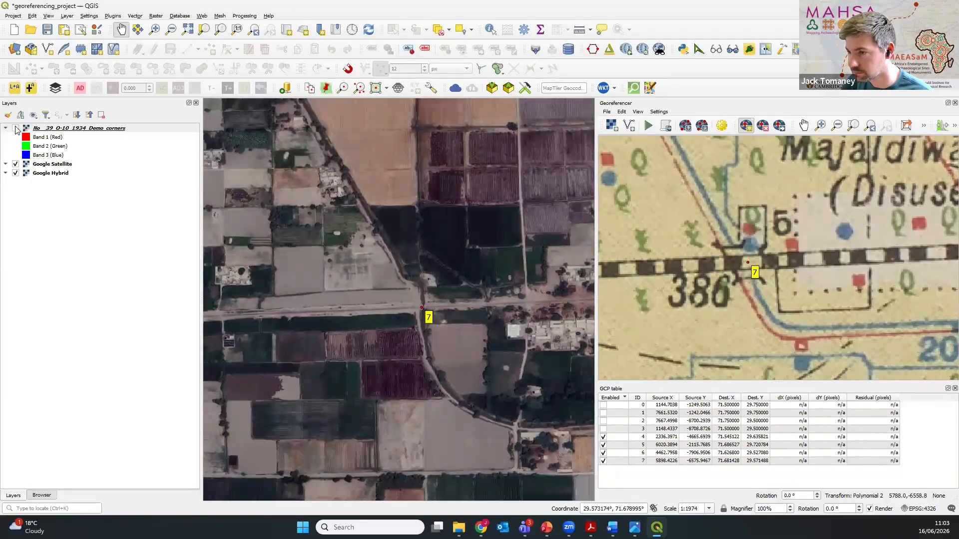
pyautogui.click(15, 128)
pyautogui.scroll(-1, 415, 322)
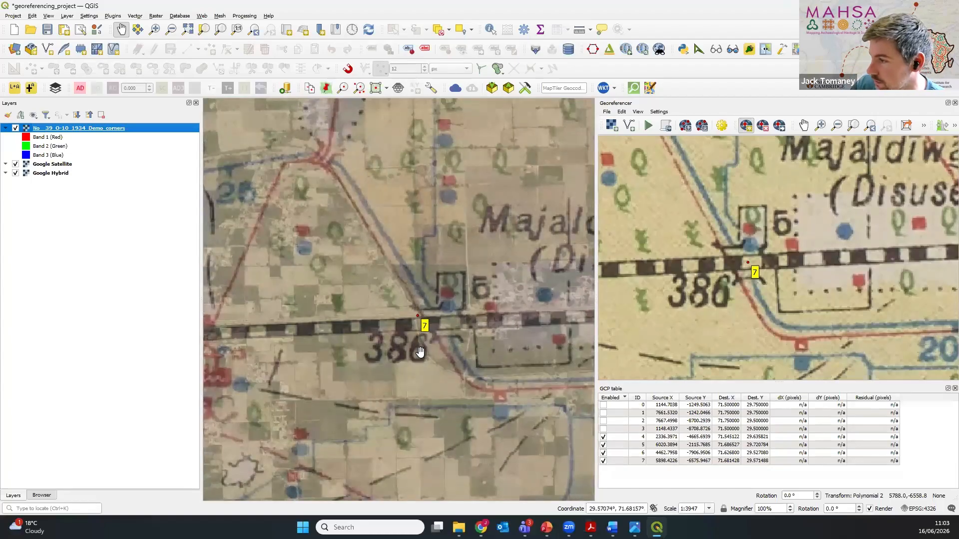
pyautogui.scroll(-4, 460, 258)
pyautogui.moveTo(460, 259); pyautogui.dragTo(340, 317)
pyautogui.scroll(2, 398, 283)
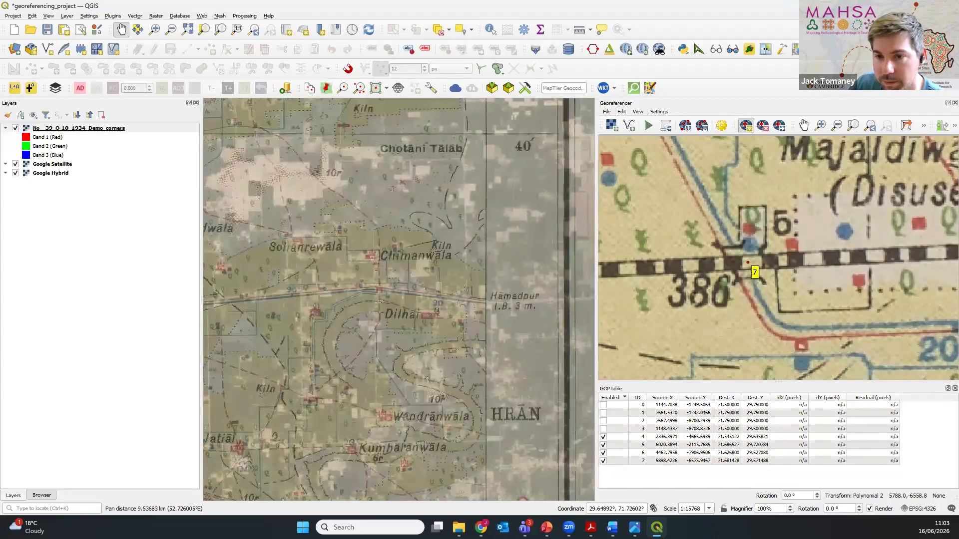
pyautogui.scroll(1, 316, 298)
pyautogui.moveTo(316, 298); pyautogui.dragTo(359, 301)
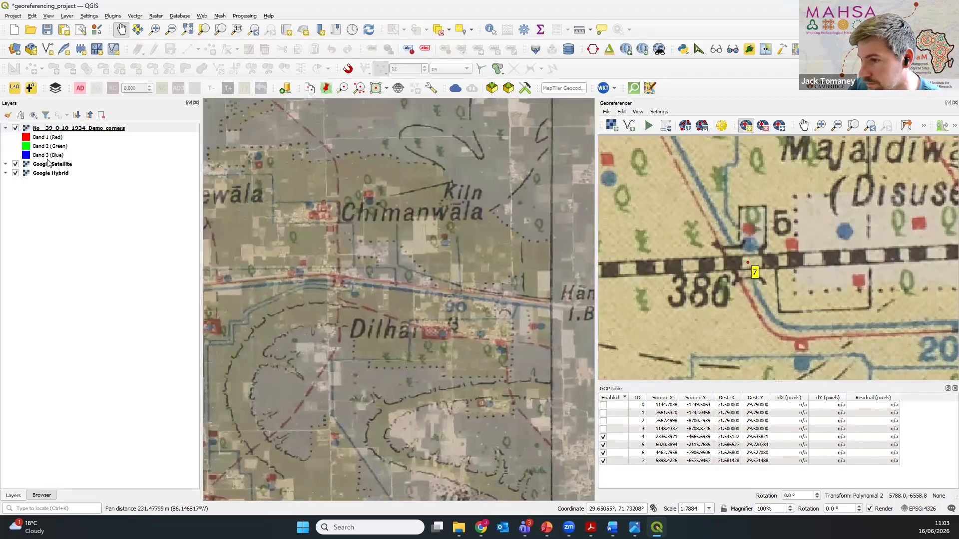
pyautogui.click(16, 129)
pyautogui.click(16, 128)
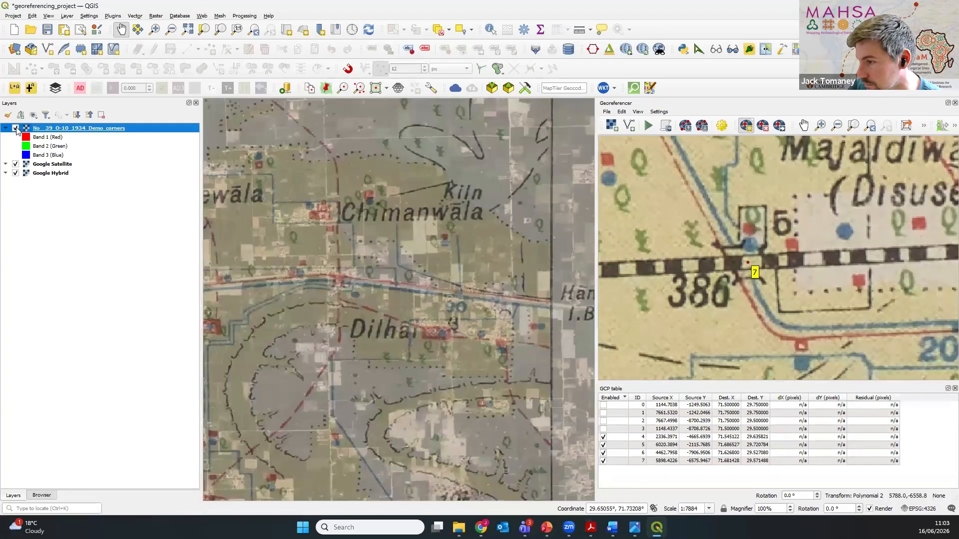
# Step: Examine the track's canal crossing between Chimanwala and Dilhai, comparing the historic overlay with the satellite imagery
pyautogui.scroll(1, 340, 267)
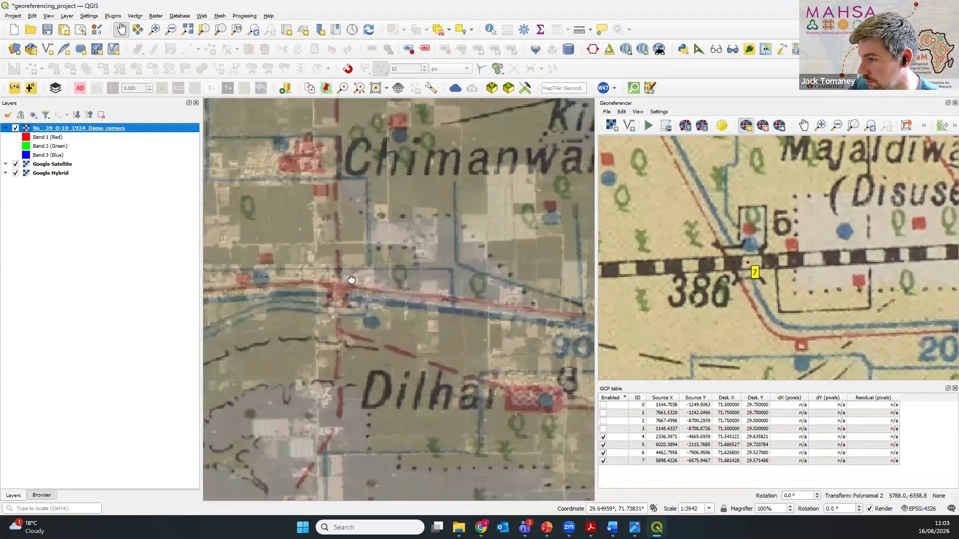
pyautogui.moveTo(341, 291); pyautogui.dragTo(388, 303)
pyautogui.scroll(1, 388, 304)
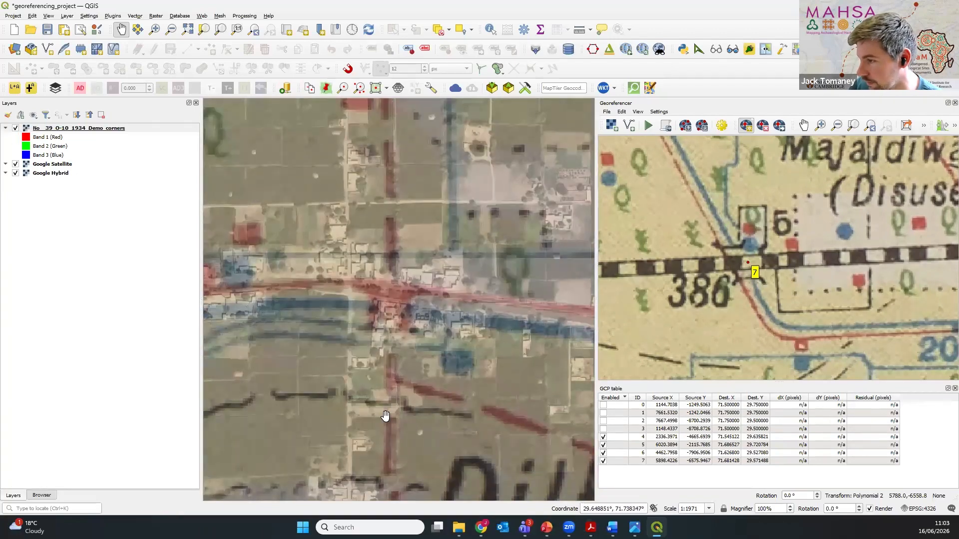
pyautogui.scroll(-1, 389, 381)
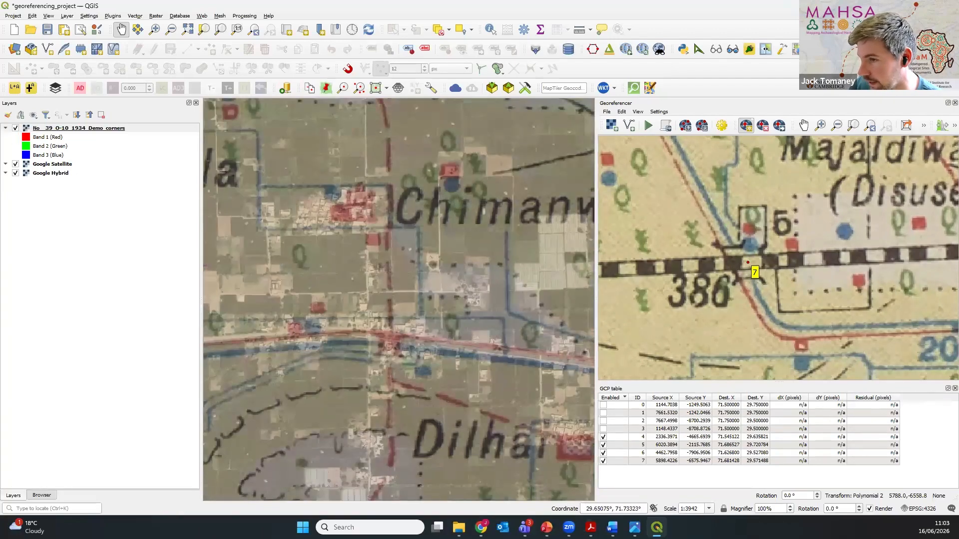
pyautogui.click(15, 128)
pyautogui.click(16, 129)
pyautogui.click(16, 128)
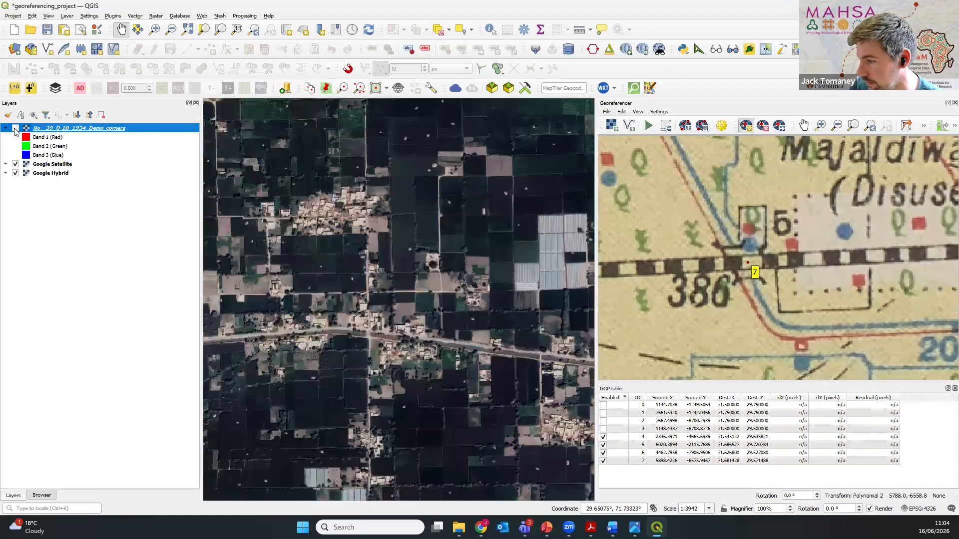
pyautogui.click(16, 129)
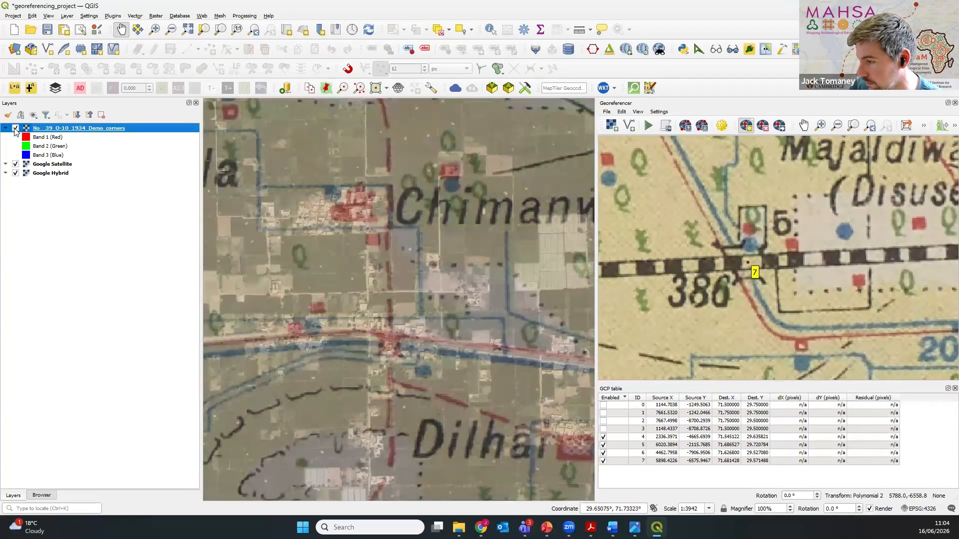
pyautogui.click(16, 129)
pyautogui.scroll(3, 420, 359)
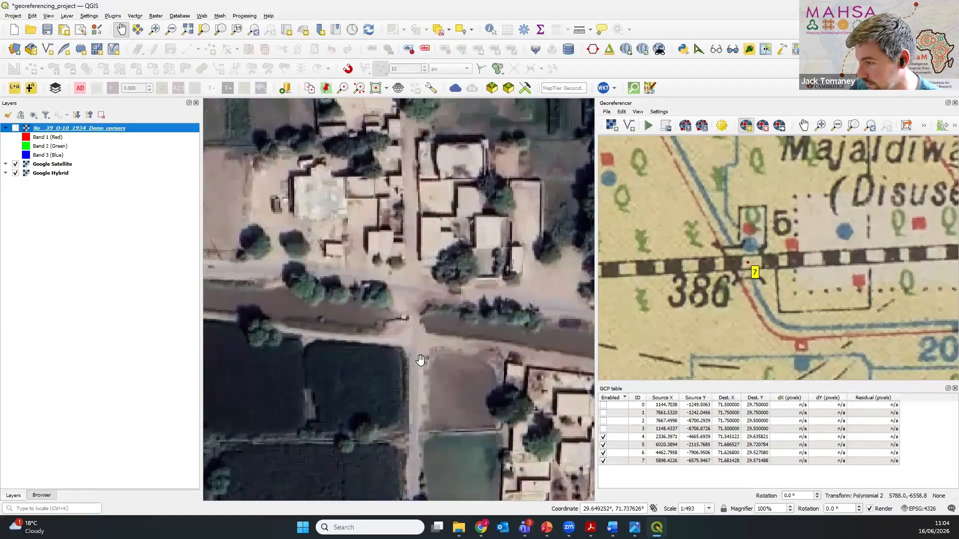
# Step: Mark a control point on the georeferencer scan where the track crosses the canal between Chimanwala and Dilhai
pyautogui.scroll(-5, 716, 348)
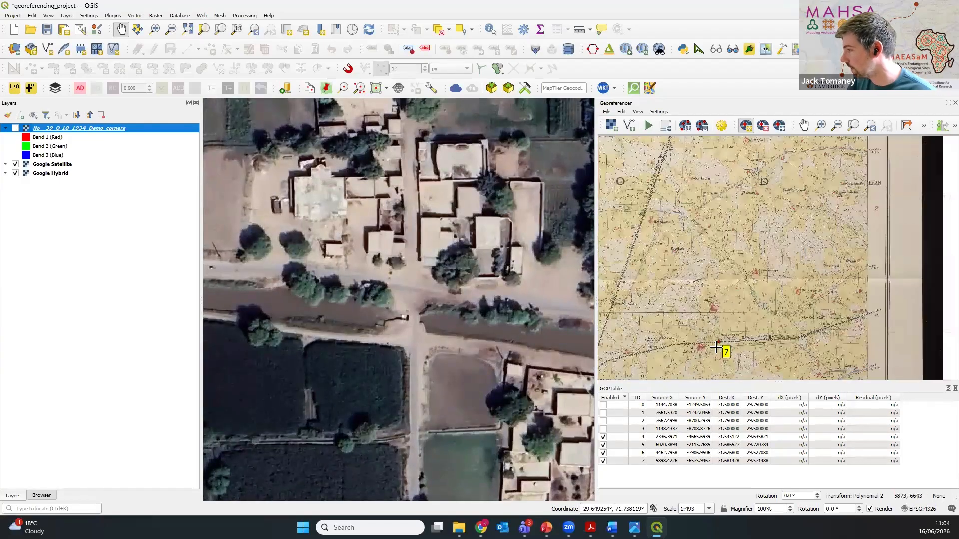
pyautogui.scroll(-2, 716, 349)
pyautogui.scroll(6, 776, 252)
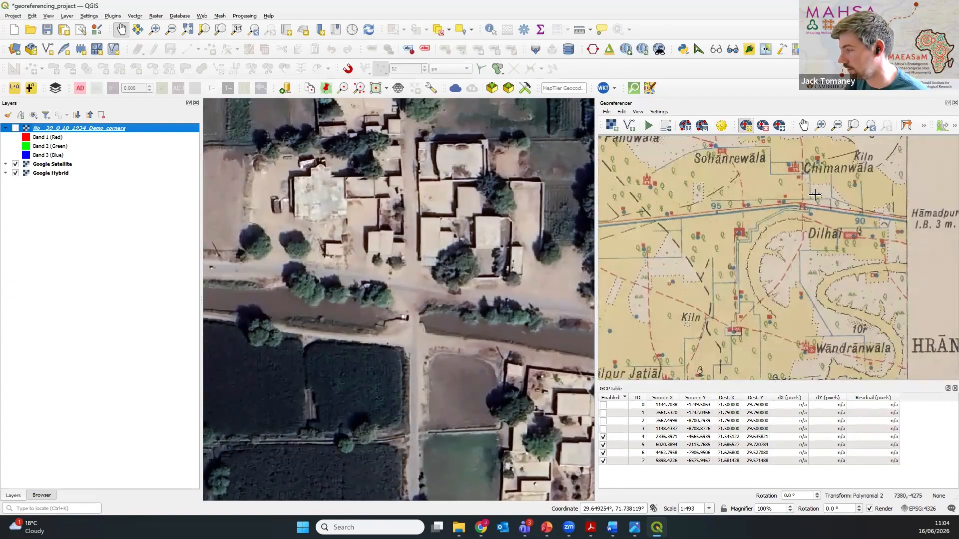
pyautogui.scroll(4, 814, 195)
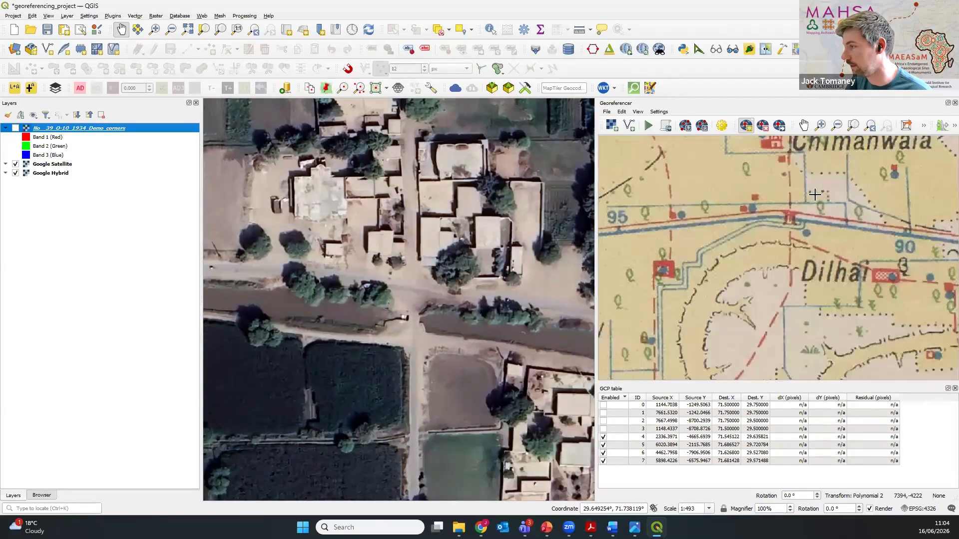
pyautogui.click(16, 128)
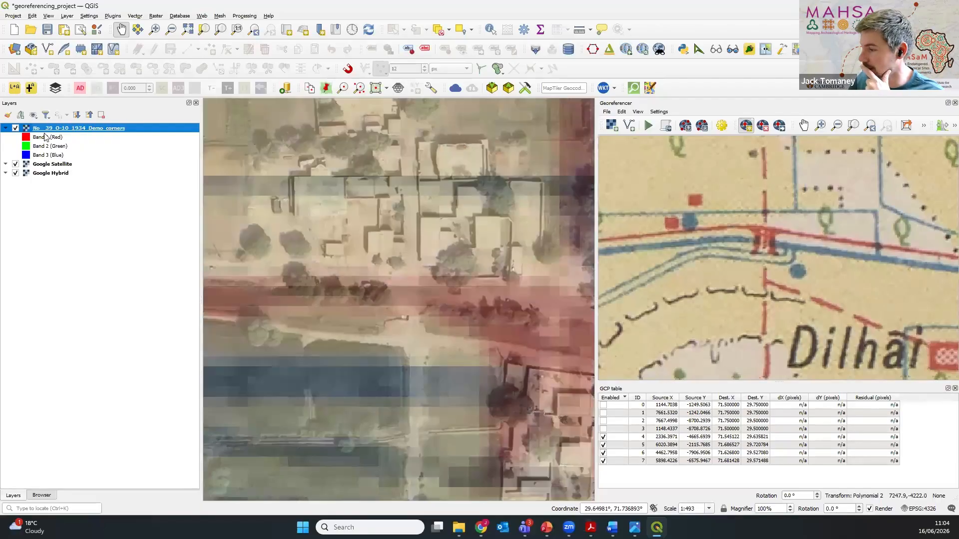
pyautogui.click(764, 241)
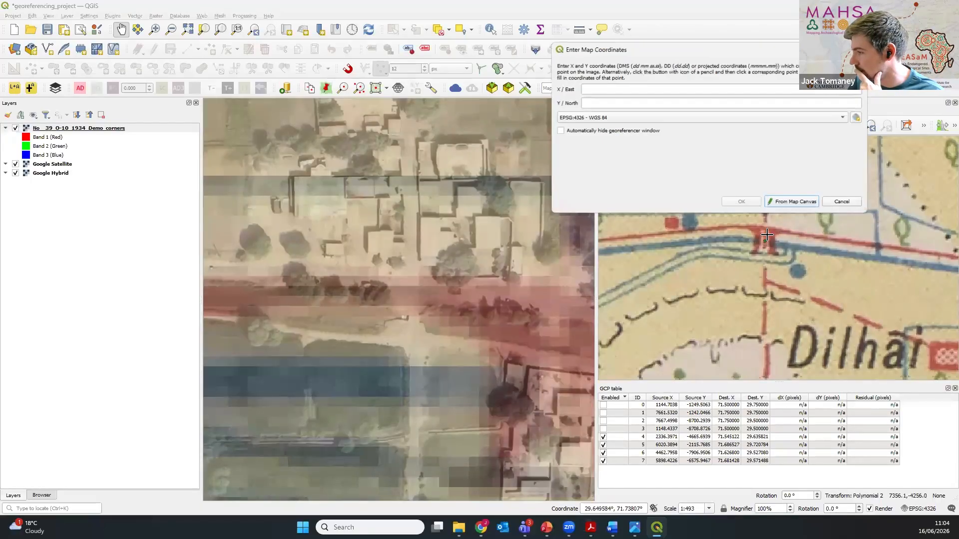
# Step: Hide the historic overlay, take the point's map coordinates from the track's bridge over the canal, and add the control point
pyautogui.click(786, 205)
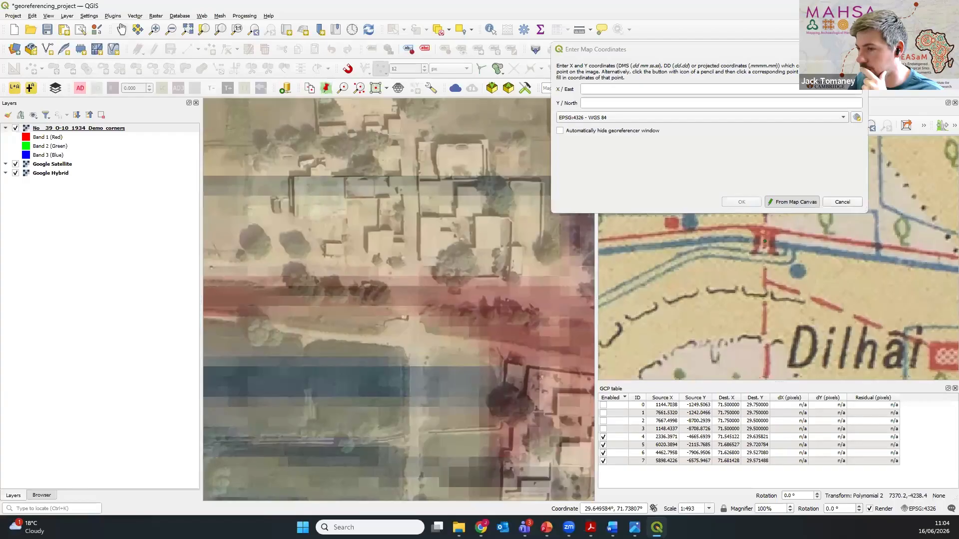
pyautogui.click(16, 129)
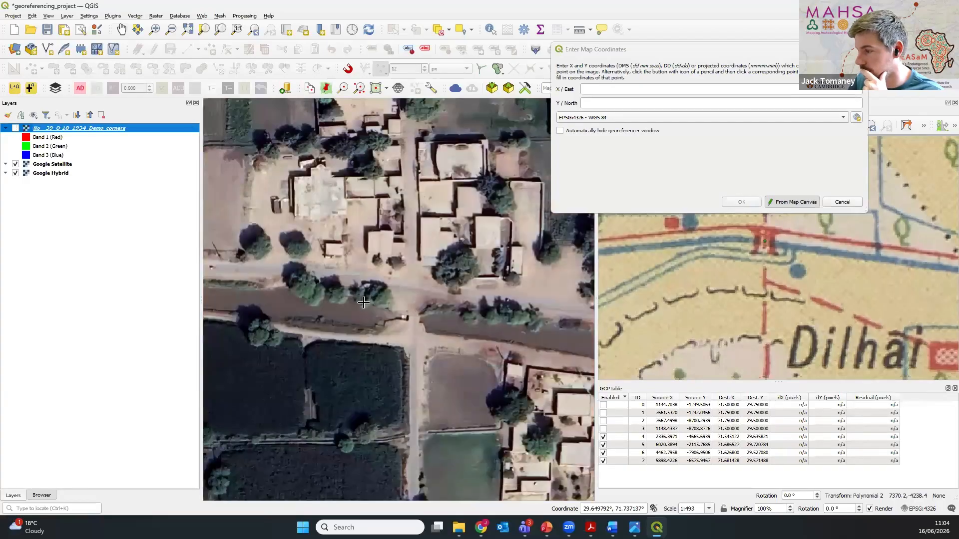
pyautogui.click(413, 316)
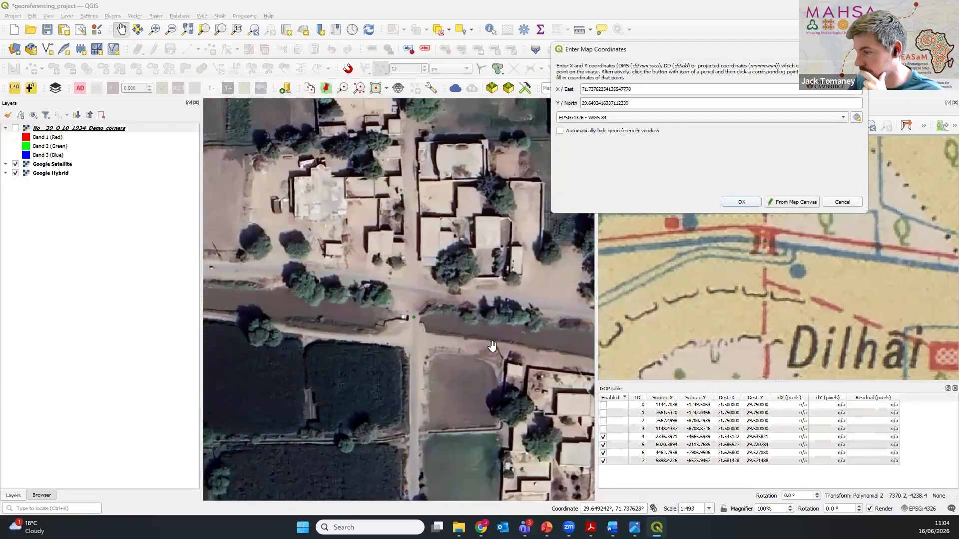
pyautogui.click(725, 202)
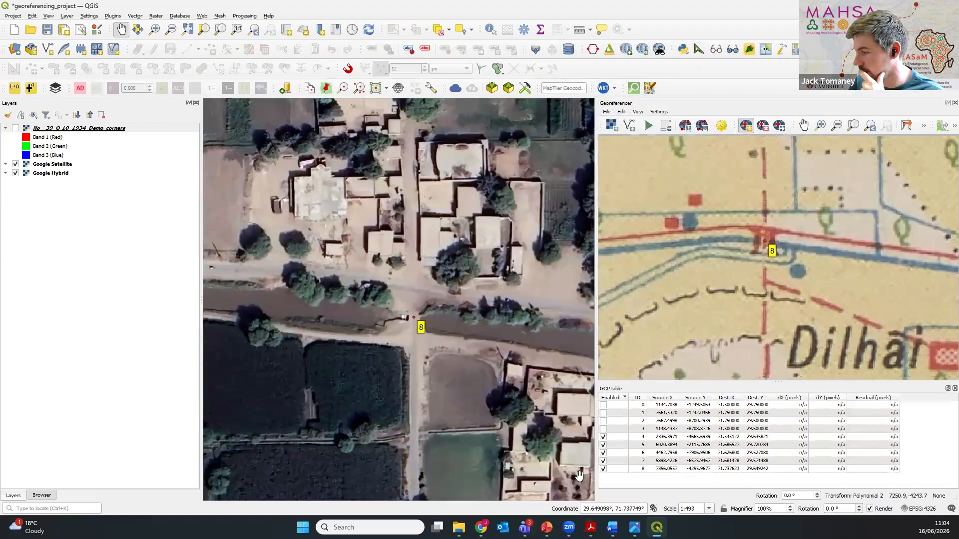
# Step: Show the historic overlay again and compare it with the satellite imagery around the canals north of Miranpur RS on the sheet's western side
pyautogui.click(16, 129)
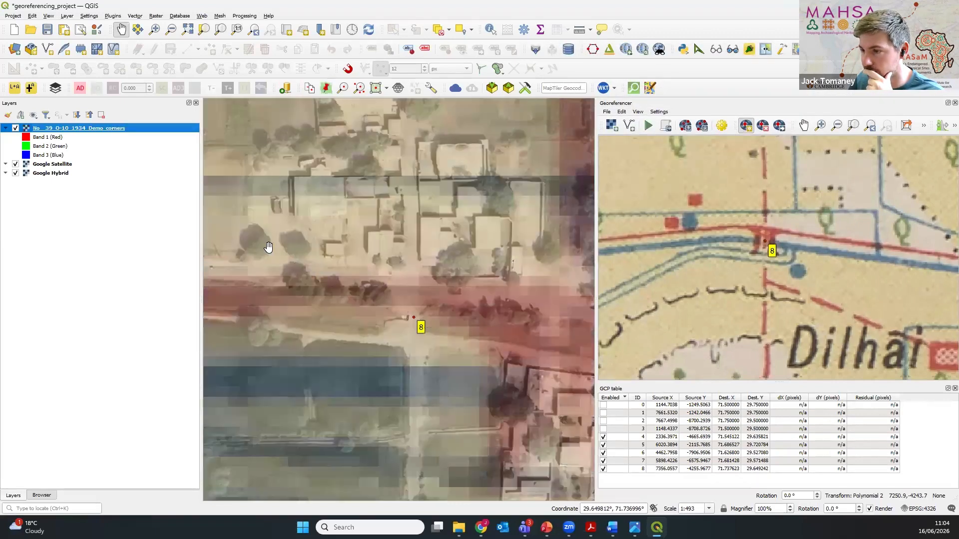
pyautogui.scroll(-8, 370, 292)
pyautogui.moveTo(350, 320); pyautogui.dragTo(467, 304)
pyautogui.hotkey('alt', 'Tab')
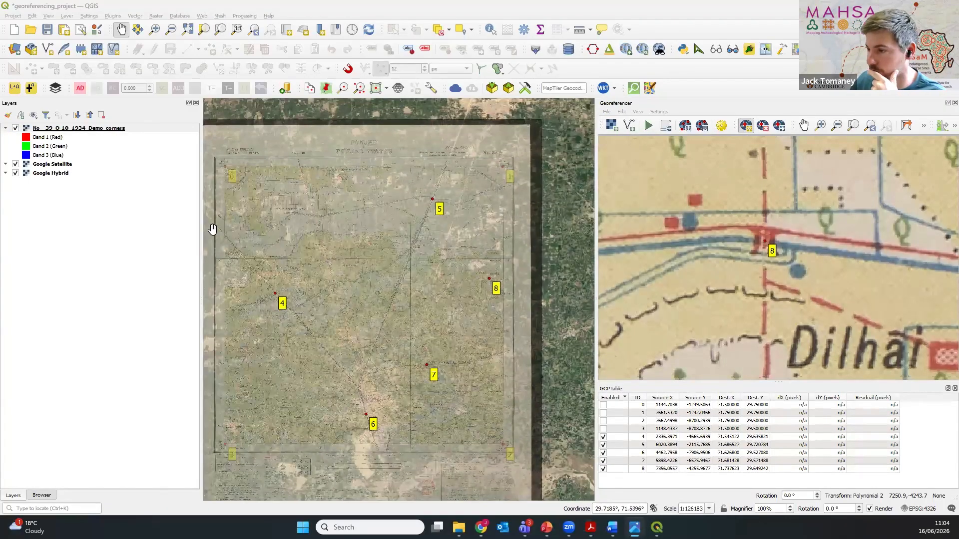
pyautogui.scroll(3, 239, 260)
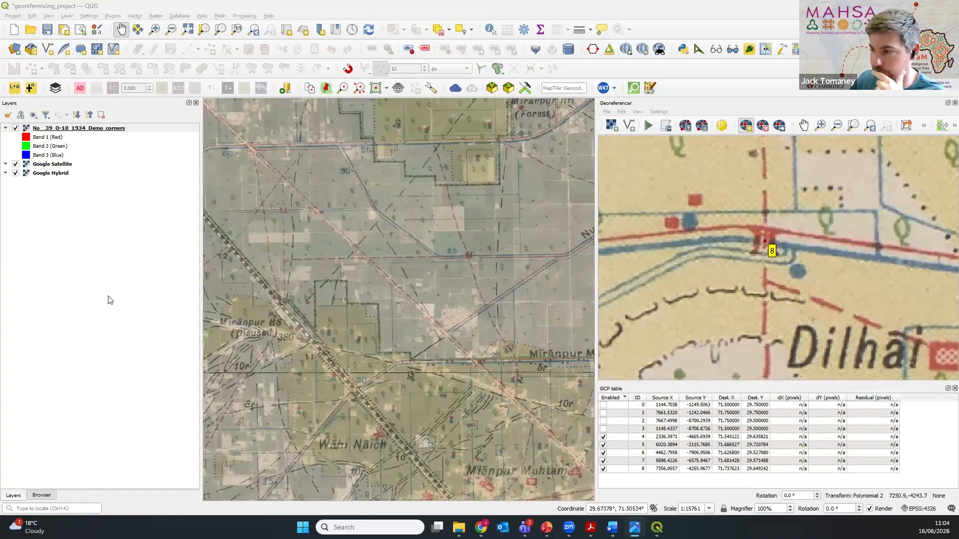
pyautogui.moveTo(296, 204); pyautogui.dragTo(353, 274)
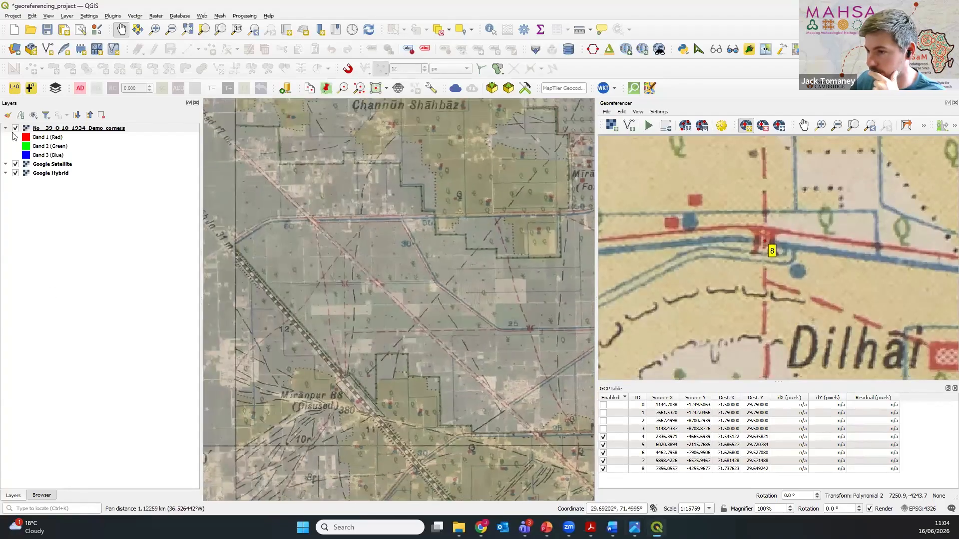
pyautogui.click(14, 129)
pyautogui.click(14, 129)
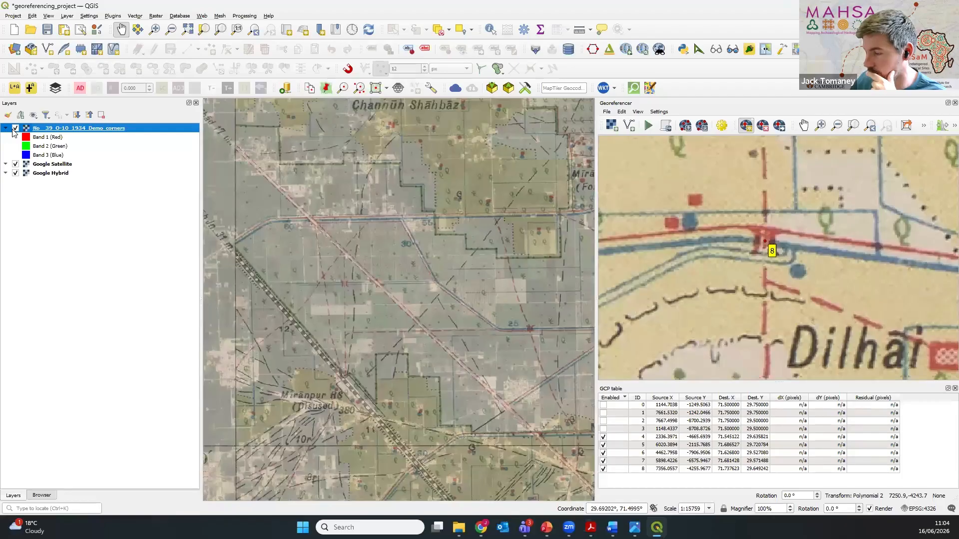
pyautogui.click(15, 129)
pyautogui.click(15, 129)
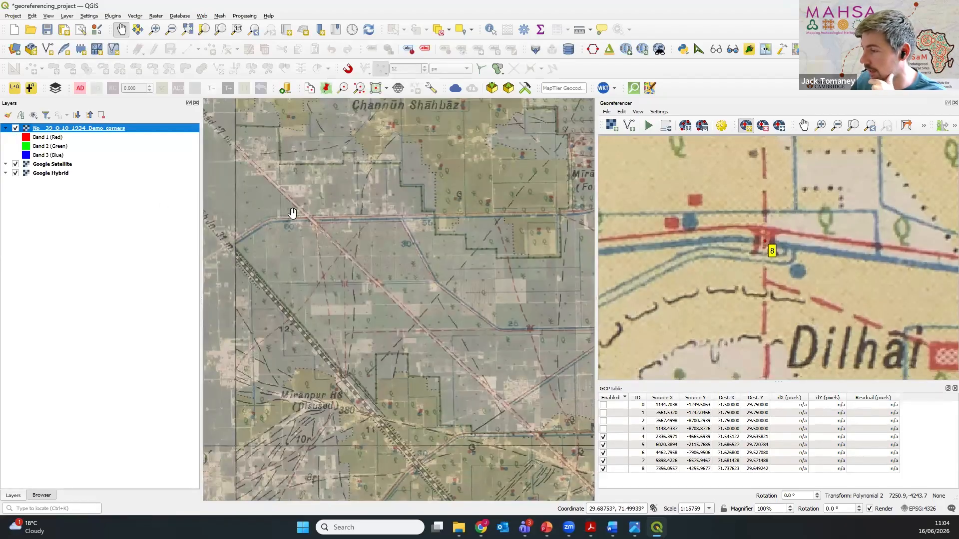
pyautogui.click(16, 129)
pyautogui.click(15, 128)
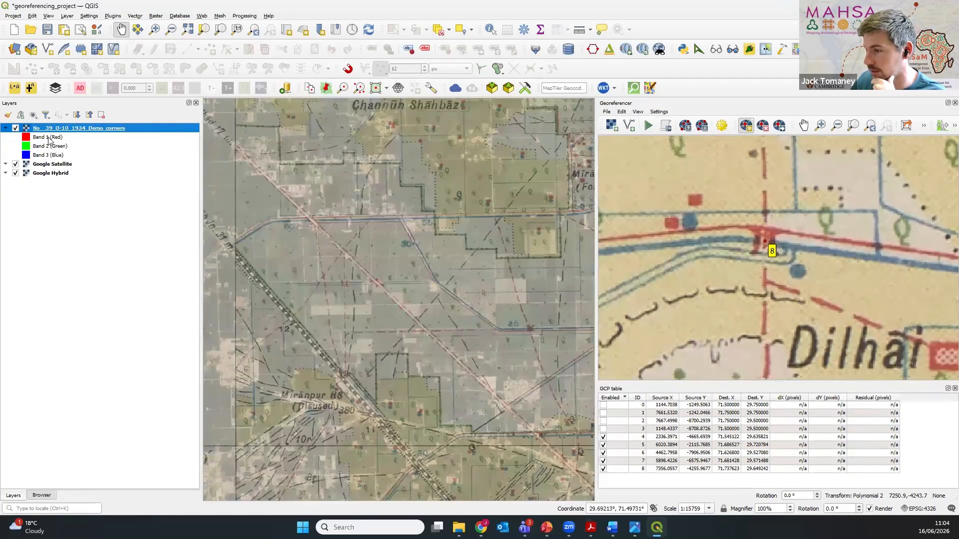
# Step: Examine the canal junction between distance marks 55 and 30 as a possible control point, comparing the overlay with the satellite imagery
pyautogui.scroll(2, 374, 233)
pyautogui.scroll(-1, 373, 234)
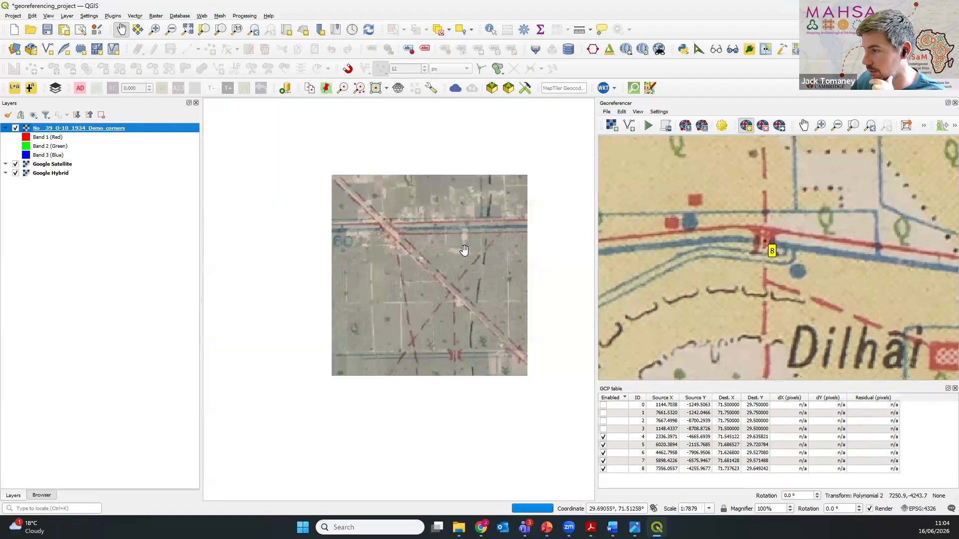
pyautogui.moveTo(462, 250); pyautogui.dragTo(274, 278)
pyautogui.click(16, 129)
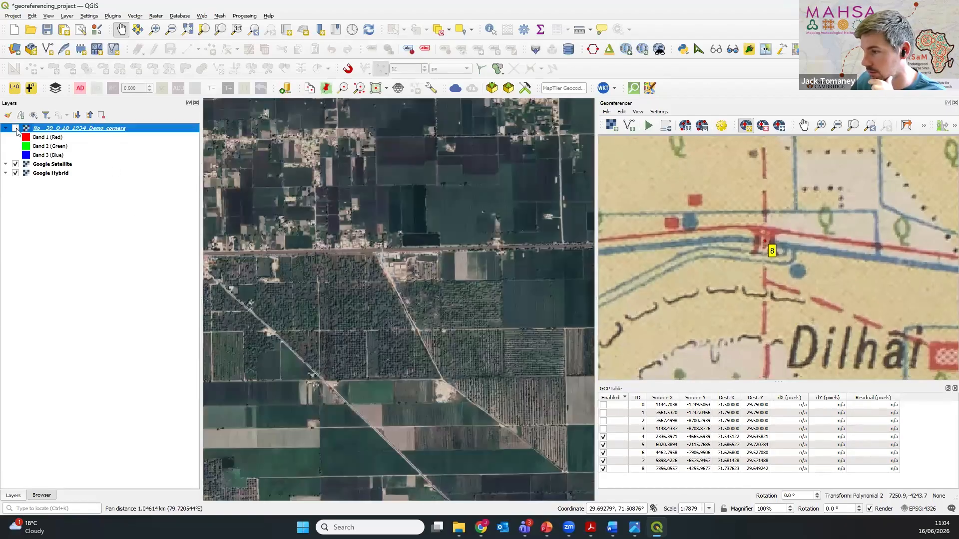
pyautogui.click(15, 129)
pyautogui.scroll(3, 345, 232)
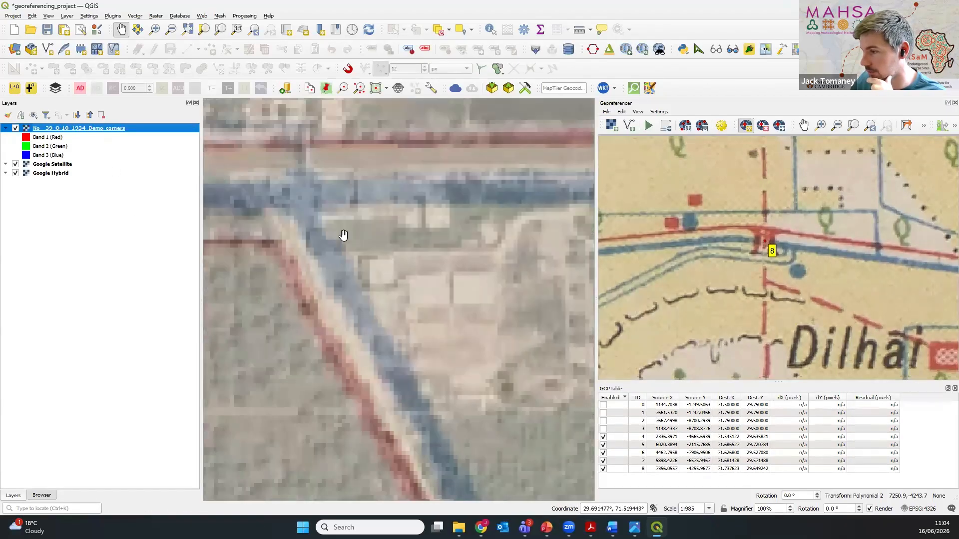
pyautogui.scroll(-1, 345, 225)
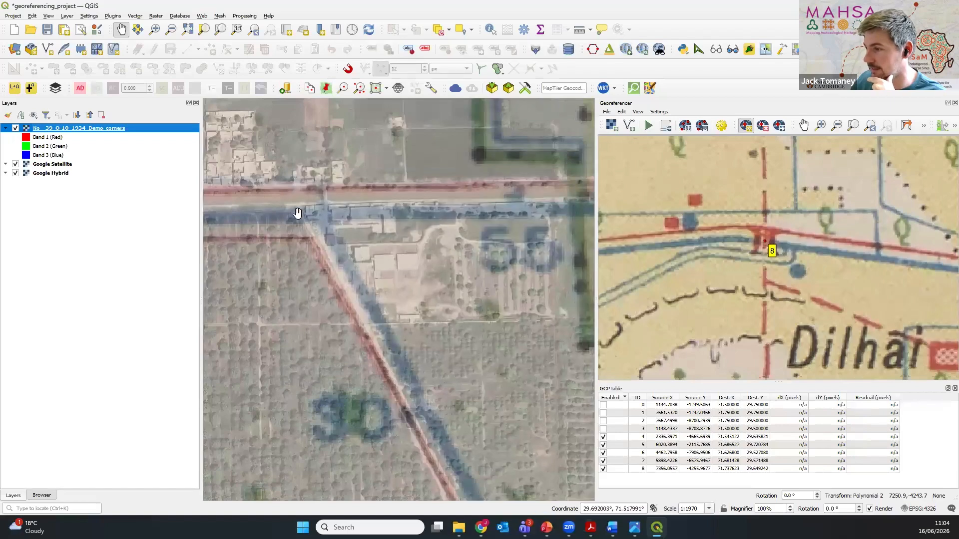
pyautogui.click(16, 129)
pyautogui.scroll(2, 306, 224)
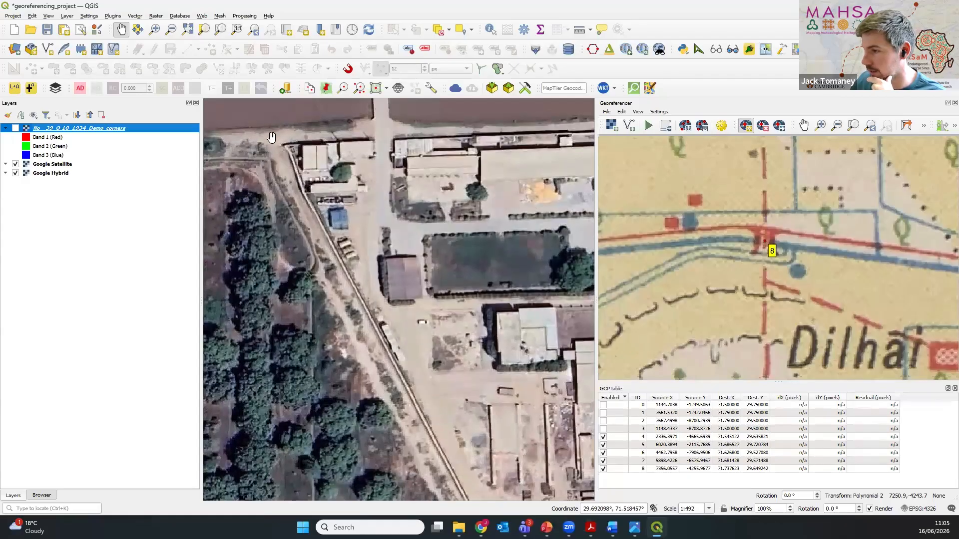
pyautogui.scroll(-2, 271, 139)
pyautogui.moveTo(271, 139); pyautogui.dragTo(316, 207)
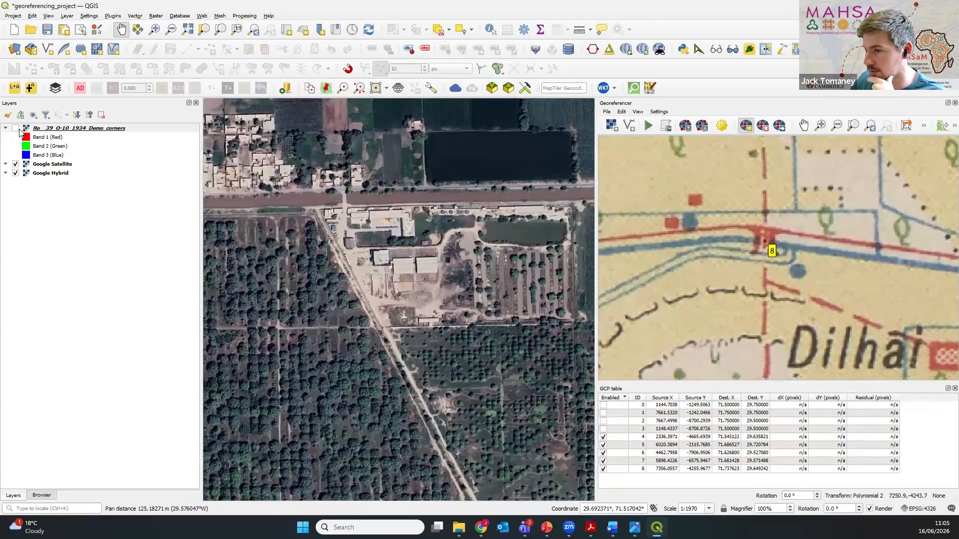
pyautogui.click(15, 129)
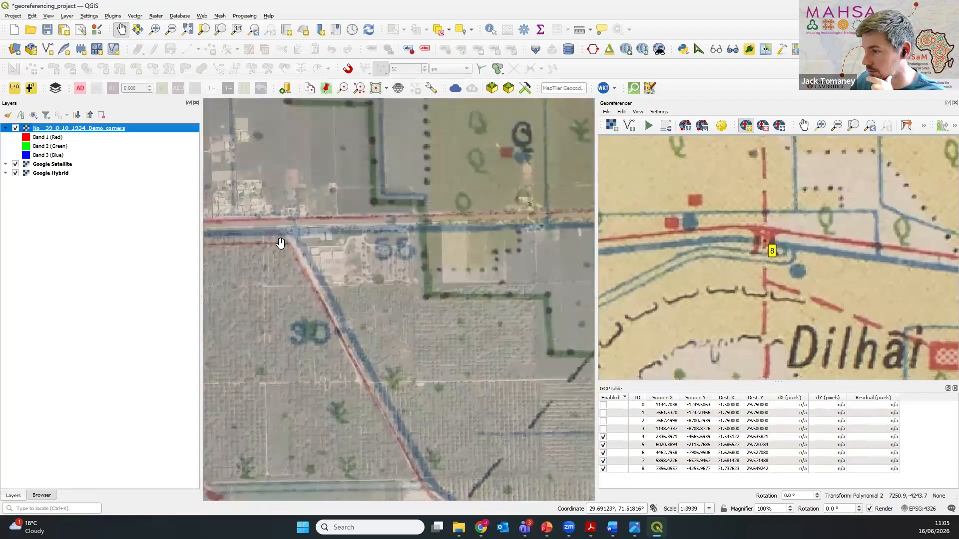
pyautogui.scroll(-2, 314, 246)
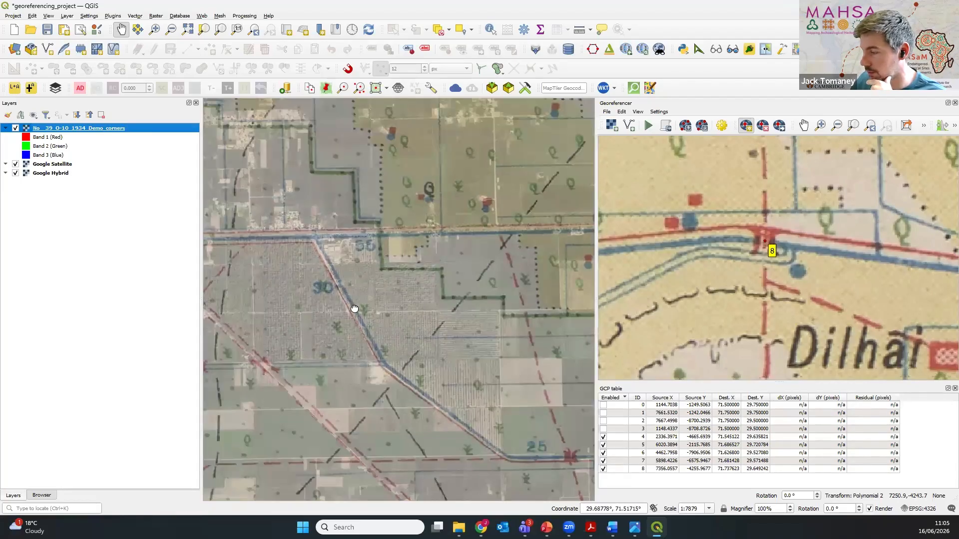
# Step: Examine the diagonal road's canal crossing near distance mark 60, comparing the historic overlay with the satellite imagery
pyautogui.moveTo(286, 312); pyautogui.dragTo(470, 300)
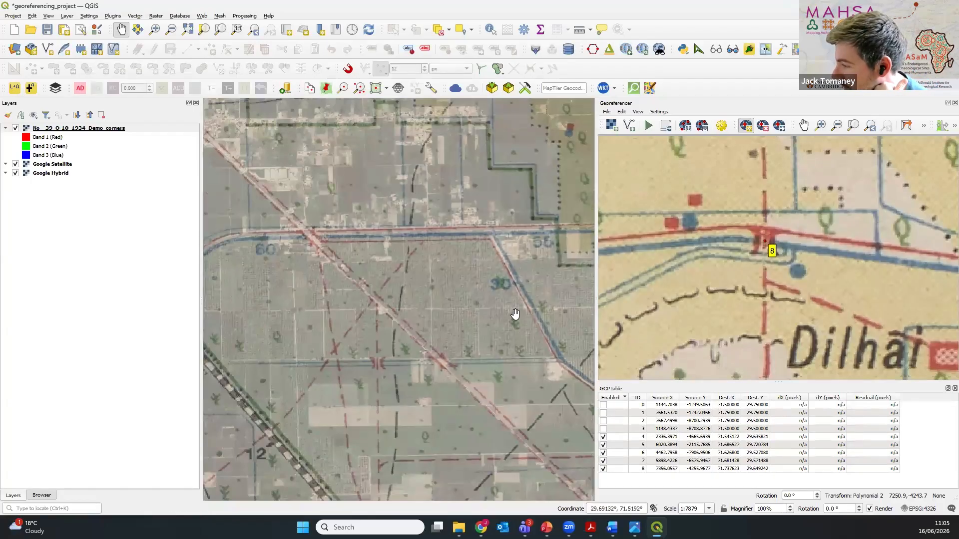
pyautogui.moveTo(356, 293); pyautogui.dragTo(393, 296)
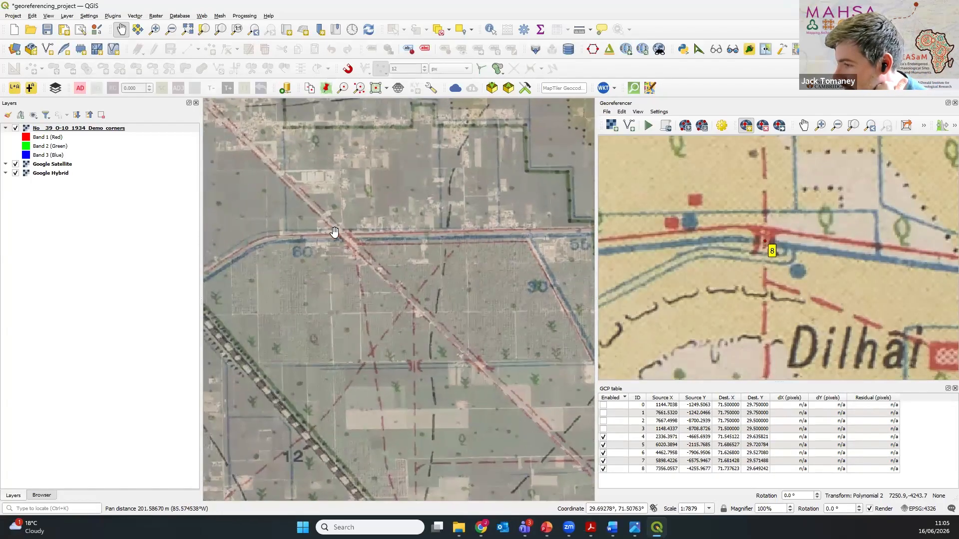
pyautogui.scroll(2, 335, 230)
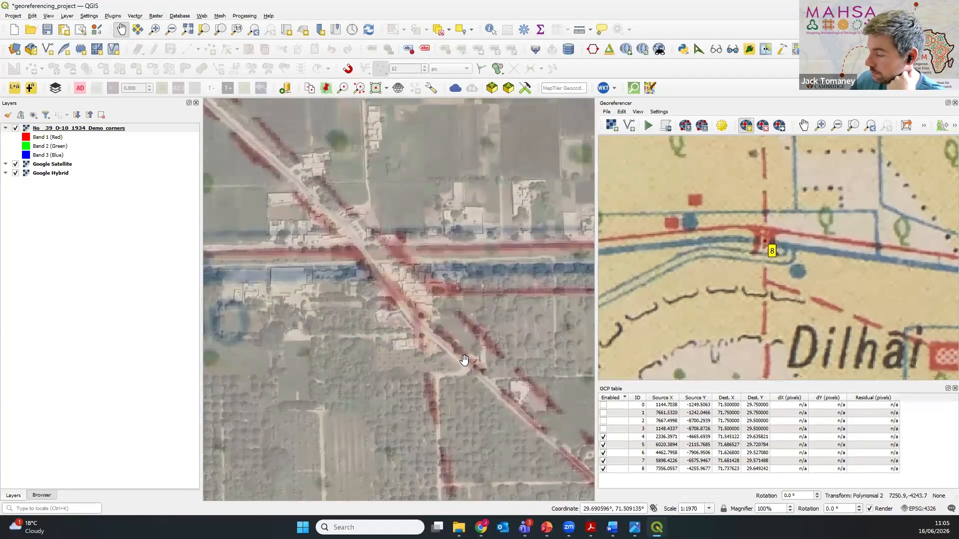
pyautogui.click(16, 128)
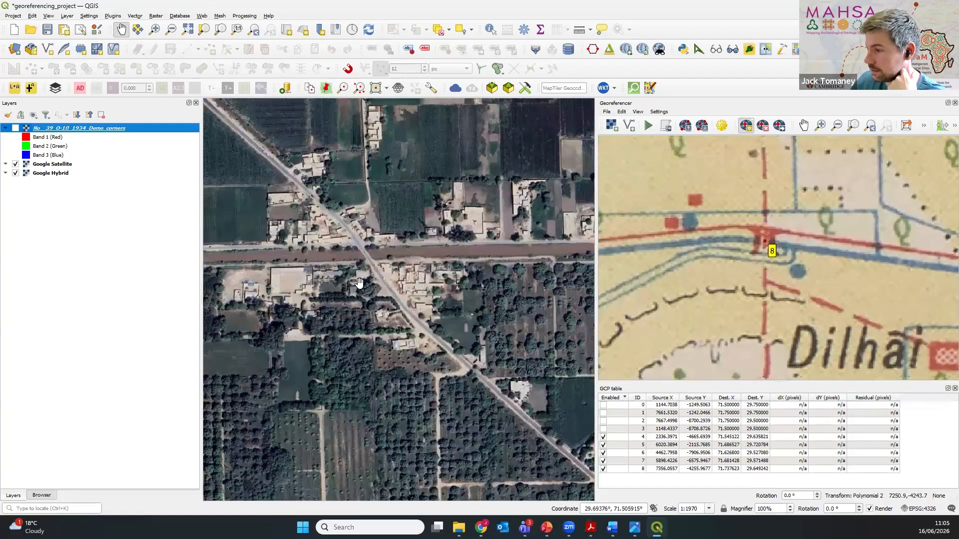
pyautogui.click(15, 128)
# Step: Mark a control point on the georeferencer scan where the diagonal road crosses the canal beside distance mark 60
pyautogui.scroll(-5, 678, 259)
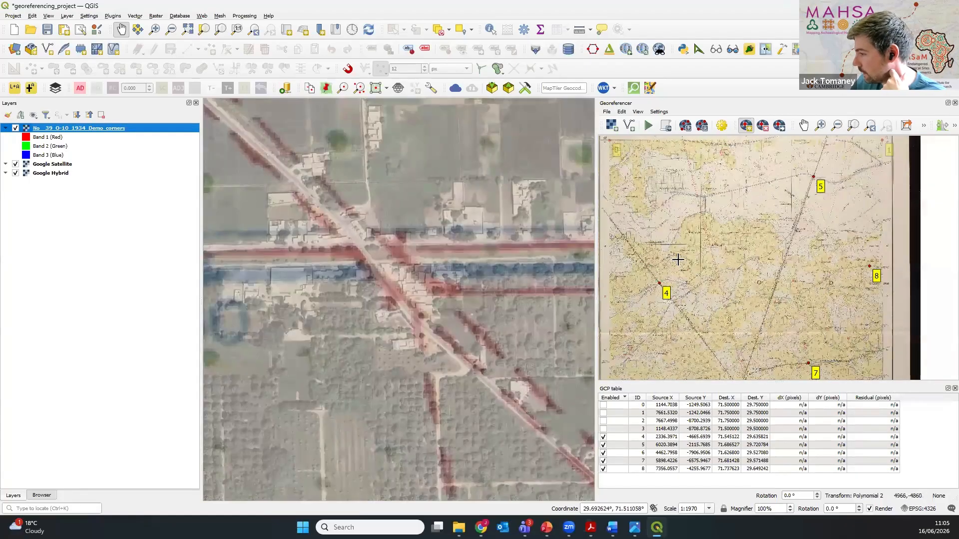
pyautogui.scroll(6, 719, 265)
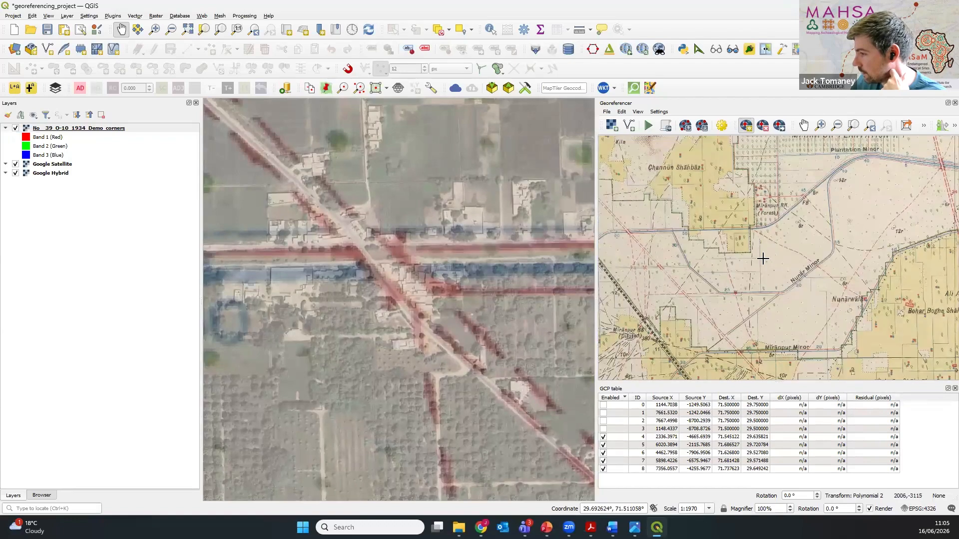
pyautogui.moveTo(732, 254); pyautogui.dragTo(764, 259)
pyautogui.scroll(5, 653, 238)
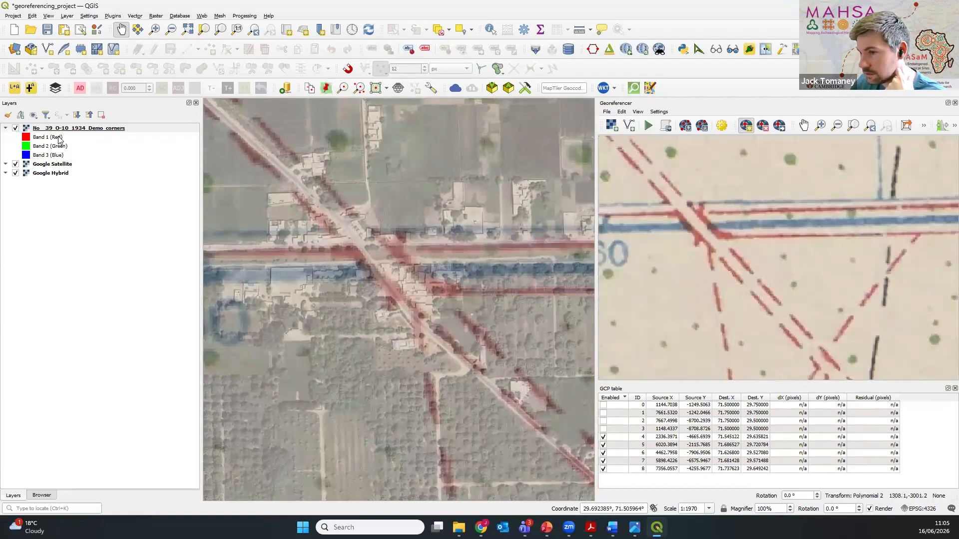
pyautogui.scroll(-3, 420, 286)
pyautogui.scroll(3, 420, 286)
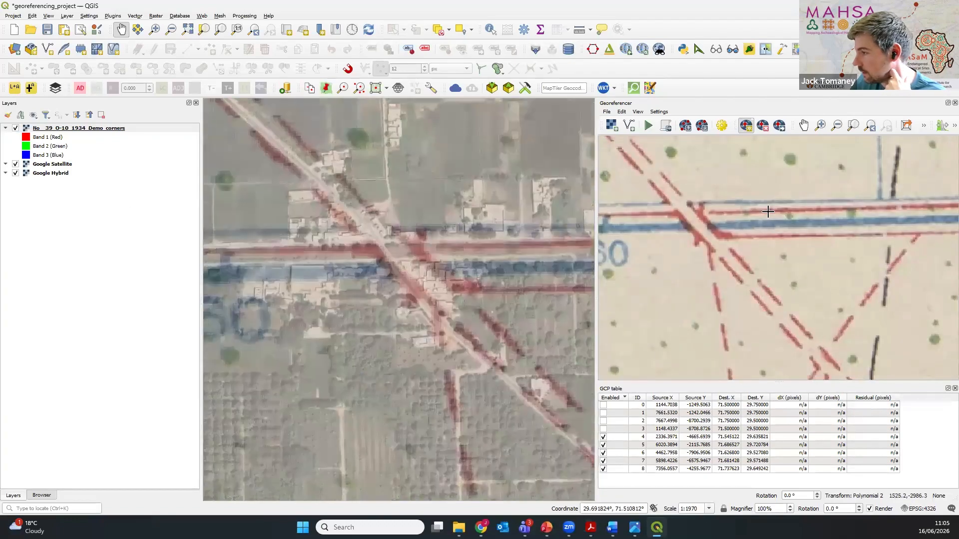
pyautogui.click(698, 227)
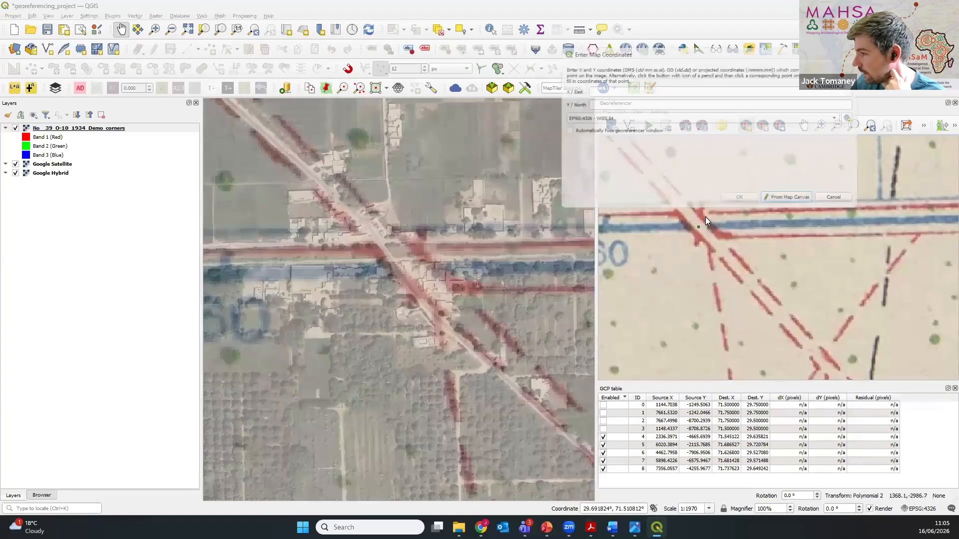
# Step: Hide the historic overlay and match the pending control point to the middle of the road bridge over the canal on the satellite imagery
pyautogui.click(791, 202)
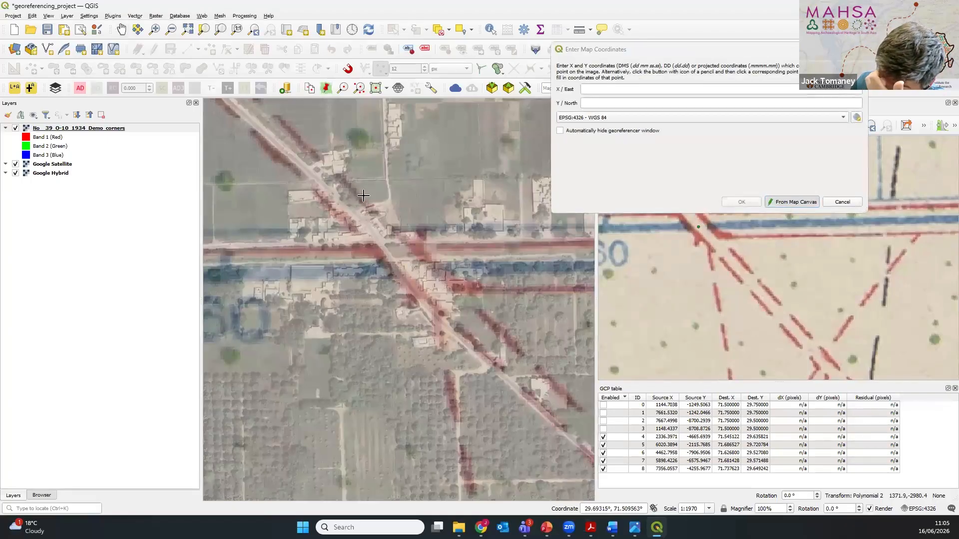
pyautogui.click(15, 128)
pyautogui.scroll(3, 353, 315)
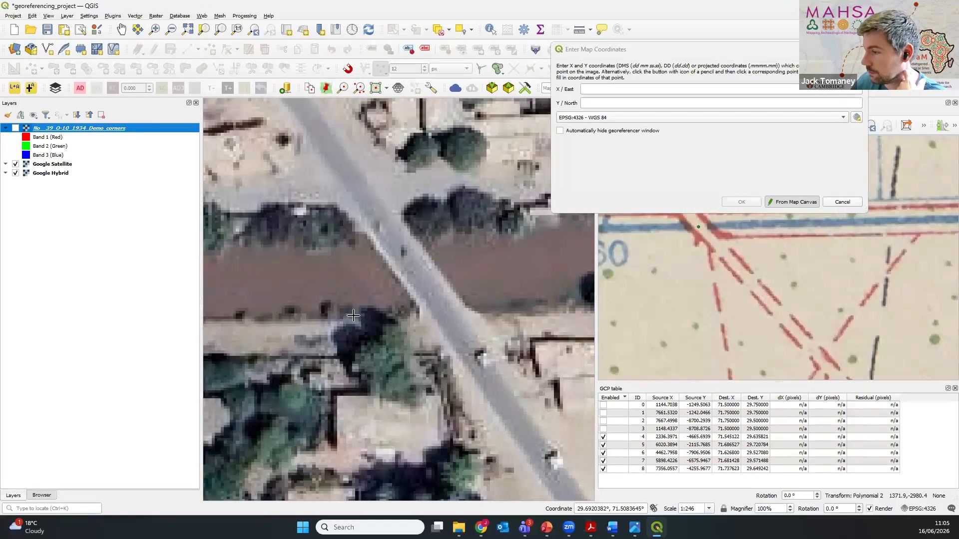
pyautogui.click(407, 265)
pyautogui.click(742, 203)
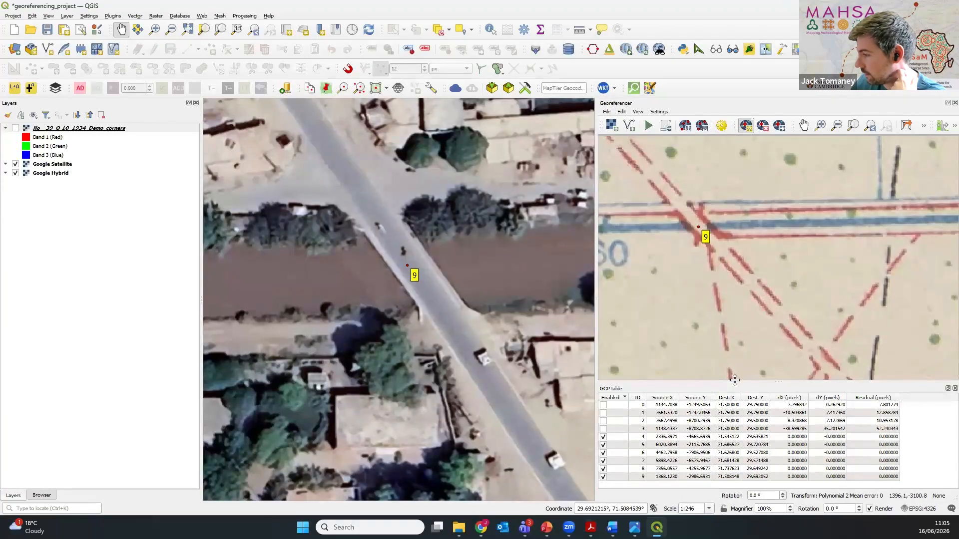
# Step: Enlarge the GCP table, show the historic overlay again and view the whole sheet with its control points
pyautogui.moveTo(735, 379); pyautogui.dragTo(735, 351)
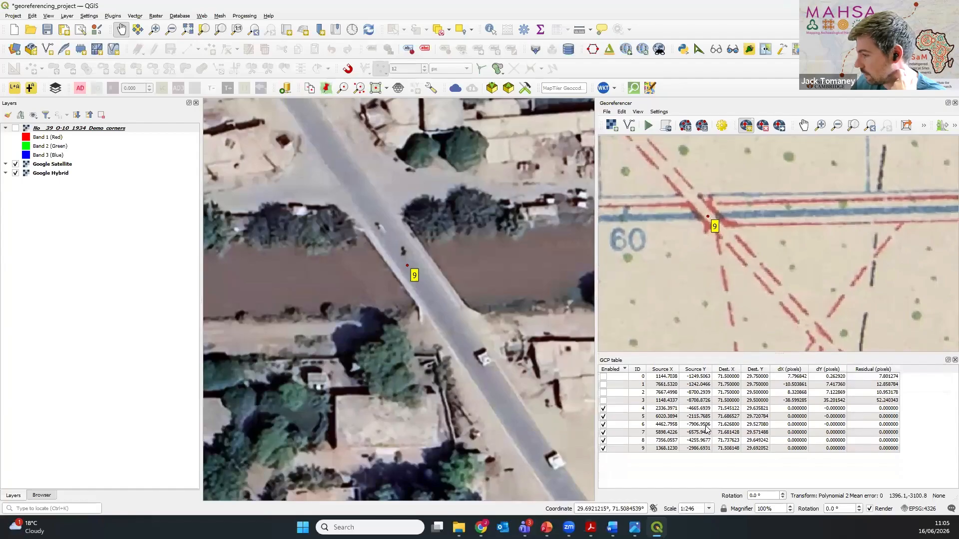
pyautogui.scroll(-8, 376, 288)
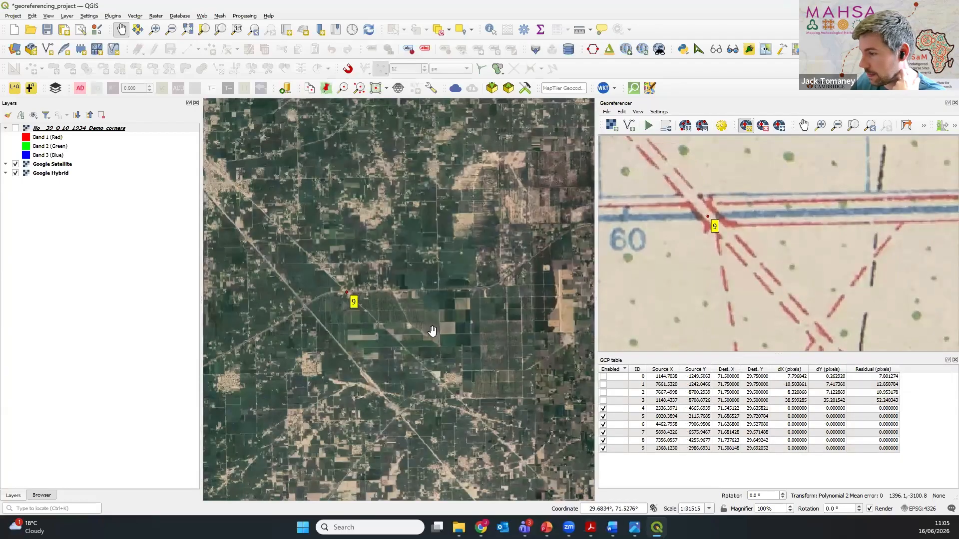
pyautogui.moveTo(375, 288); pyautogui.dragTo(305, 239)
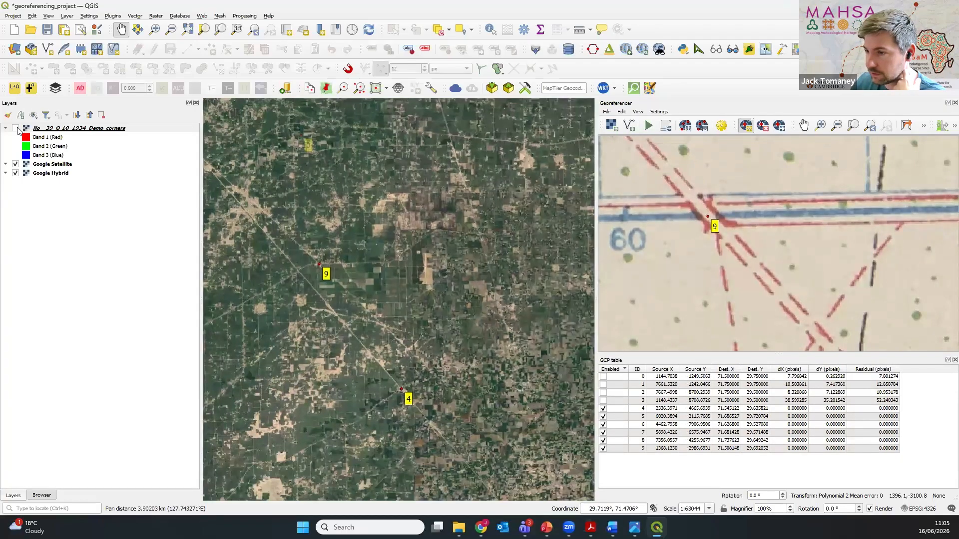
pyautogui.click(17, 130)
pyautogui.scroll(-2, 360, 272)
pyautogui.moveTo(446, 300); pyautogui.dragTo(390, 279)
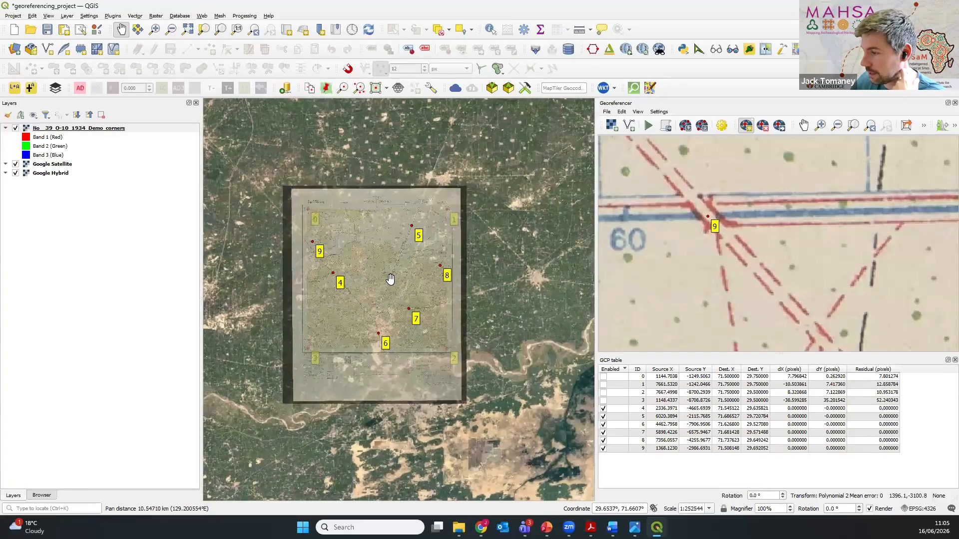
pyautogui.scroll(1, 391, 279)
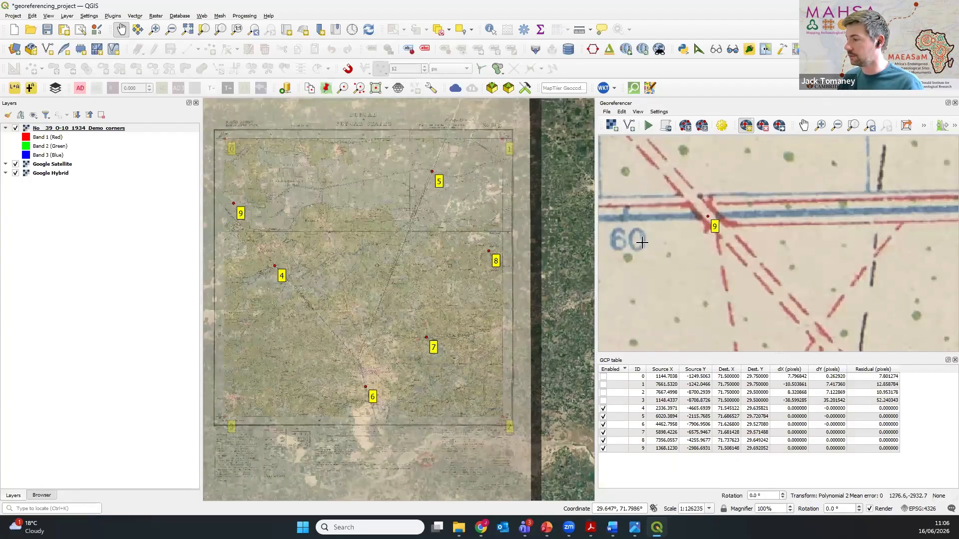
# Step: Examine how the control points are spread across the whole sheet, on both the georeferencer scan and the main map
pyautogui.scroll(-5, 766, 257)
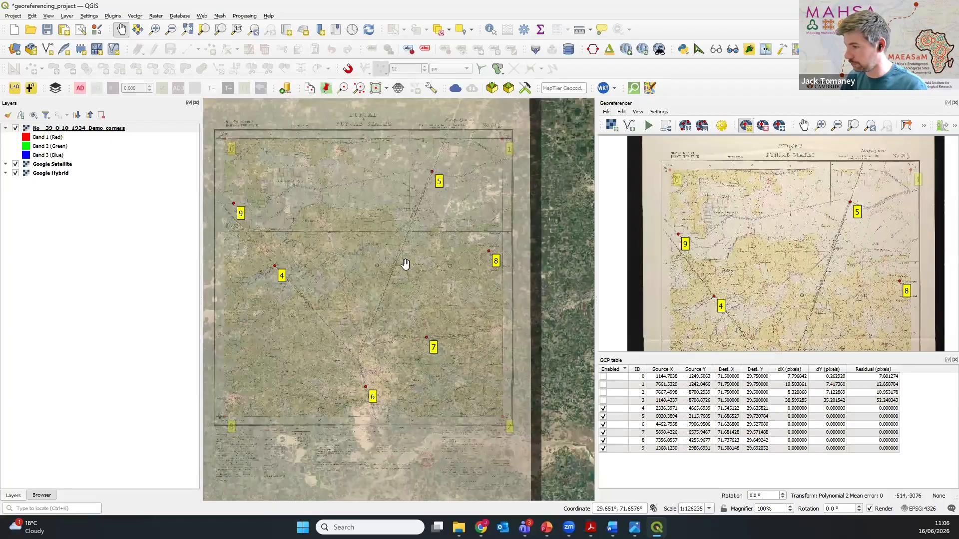
pyautogui.scroll(-2, 376, 259)
pyautogui.scroll(3, 377, 259)
pyautogui.scroll(-2, 849, 268)
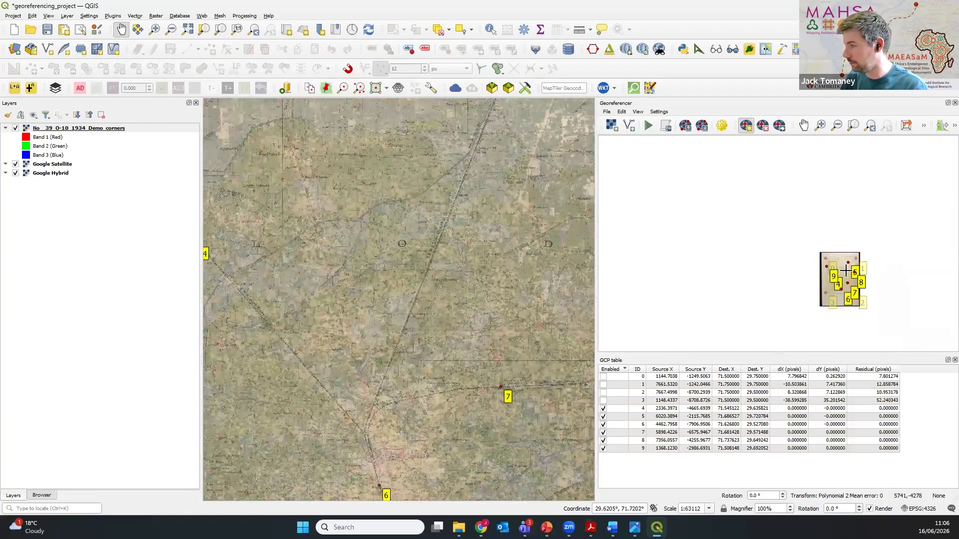
pyautogui.scroll(2, 847, 269)
pyautogui.scroll(-1, 415, 269)
pyautogui.scroll(-2, 760, 287)
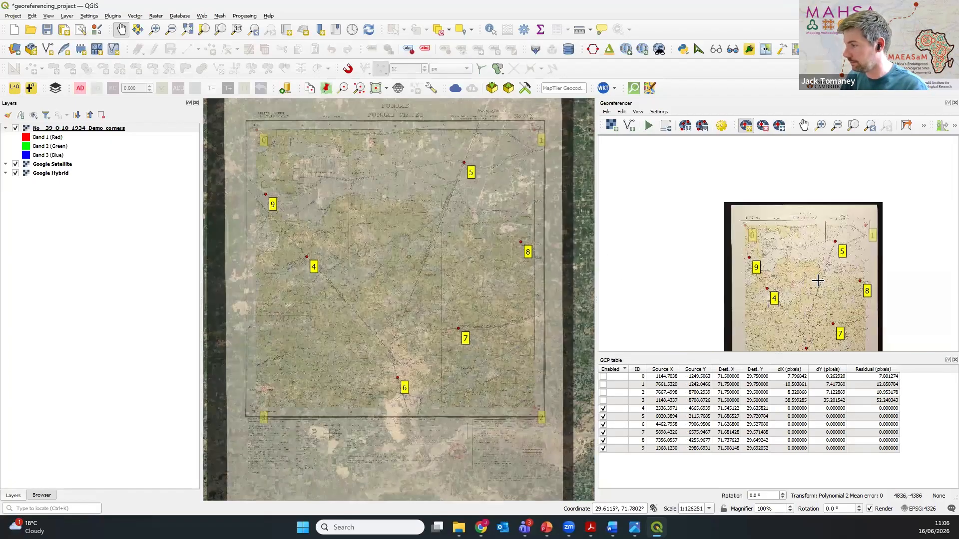
pyautogui.scroll(-1, 360, 253)
pyautogui.scroll(2, 359, 254)
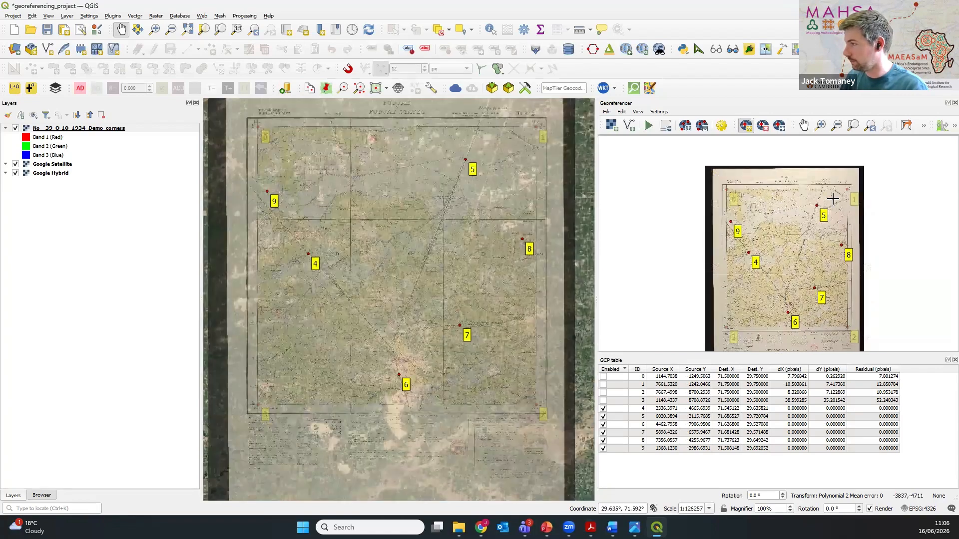
# Step: Link the georeferencer and main map views in both directions and check that zooming one moves the other
pyautogui.click(925, 128)
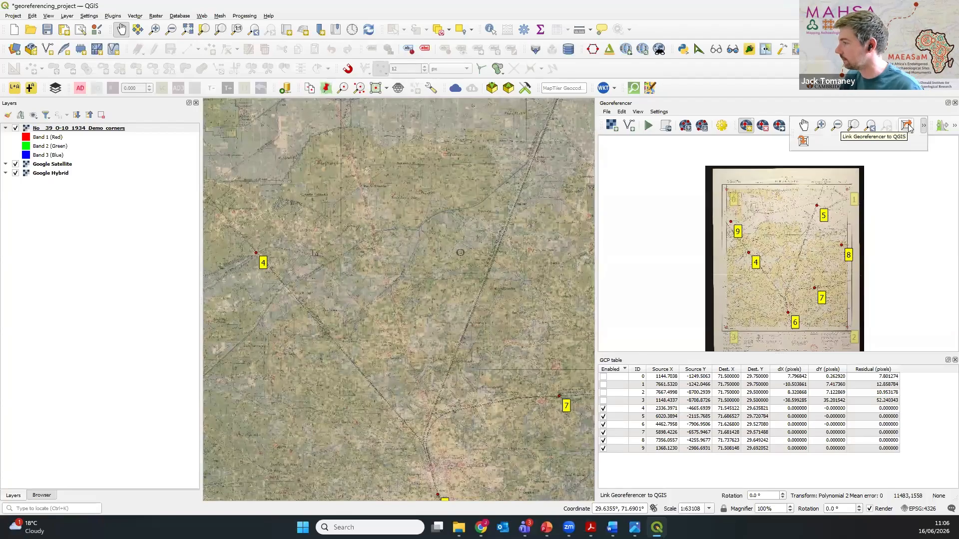
pyautogui.click(908, 128)
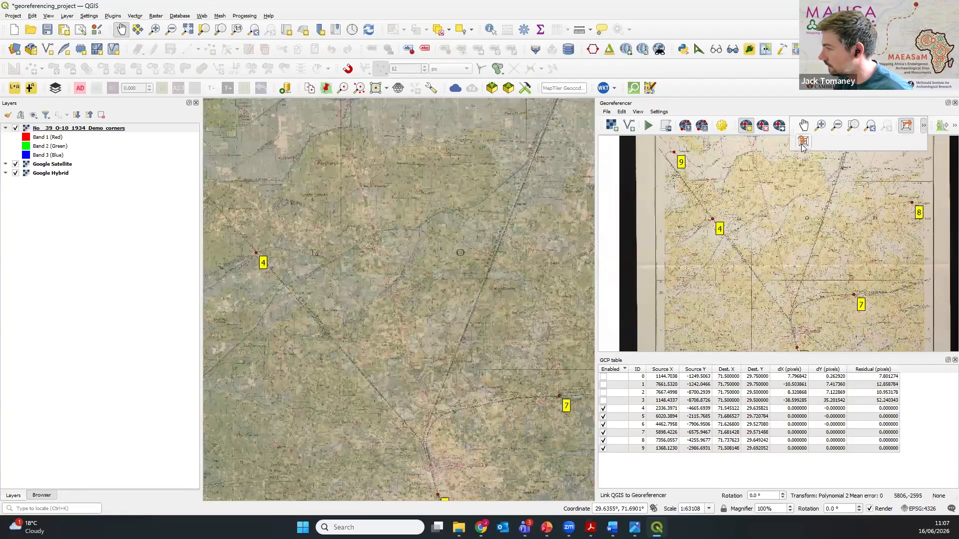
pyautogui.click(803, 143)
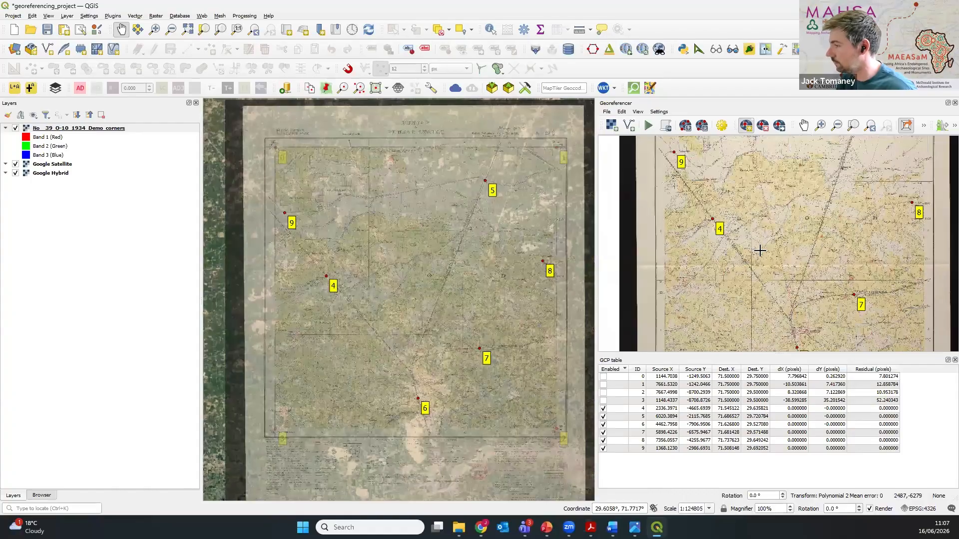
pyautogui.scroll(1, 759, 250)
pyautogui.scroll(1, 760, 251)
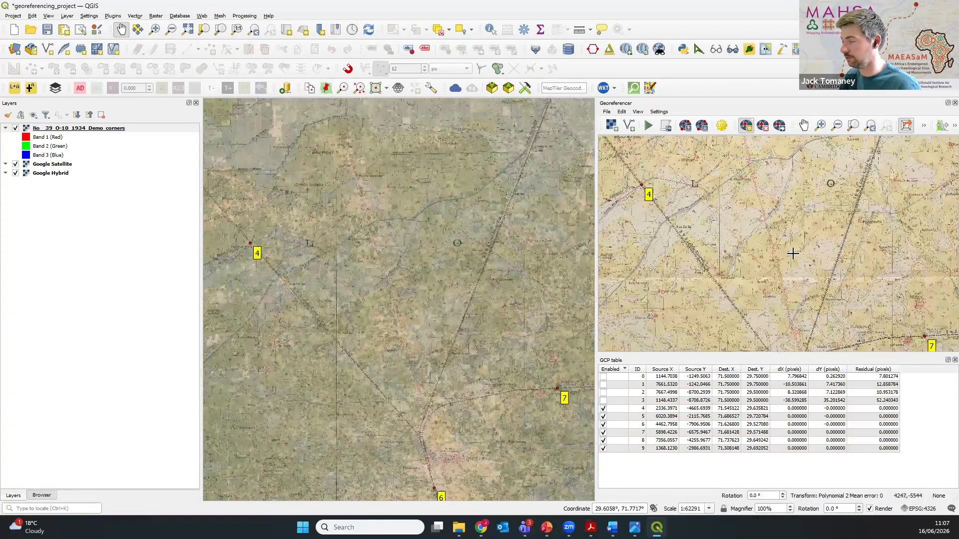
pyautogui.scroll(-1, 793, 254)
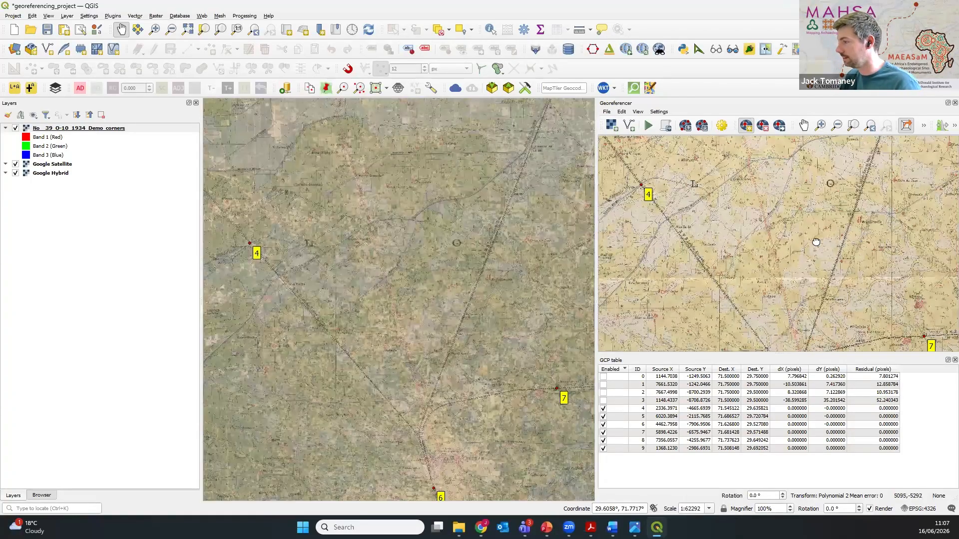
# Step: Examine the road's canal crossing northeast of Chak Himta in the linked views, comparing the historic overlay with the satellite imagery
pyautogui.scroll(4, 707, 172)
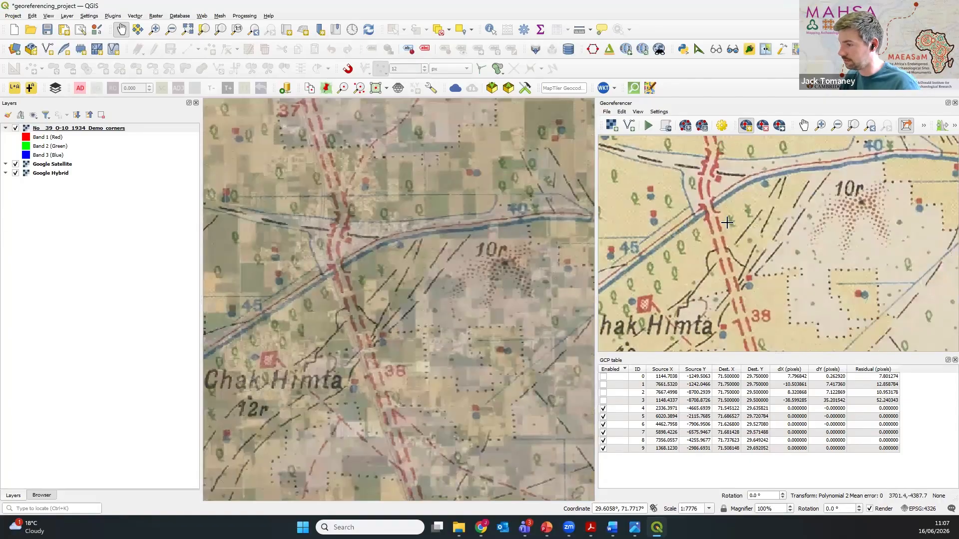
pyautogui.scroll(-2, 704, 220)
pyautogui.scroll(2, 740, 218)
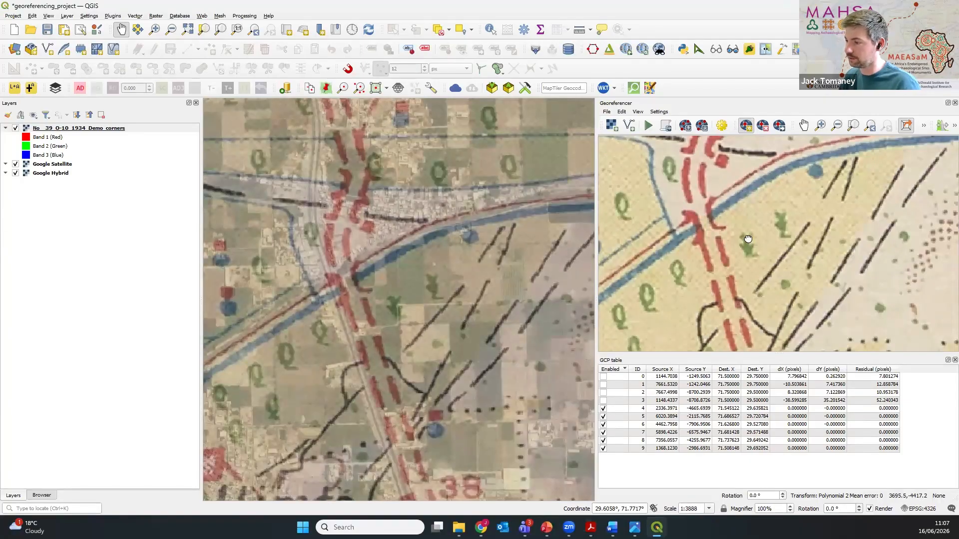
pyautogui.click(16, 127)
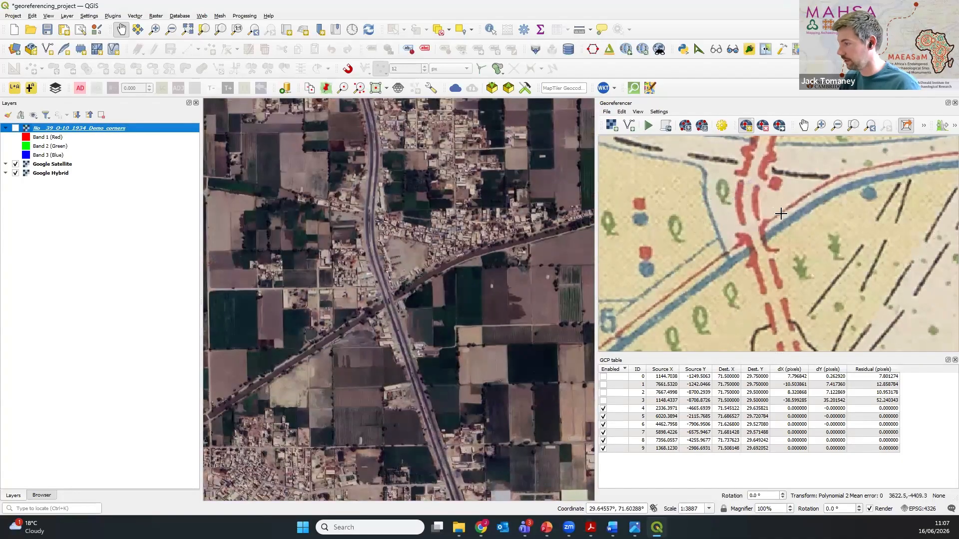
pyautogui.click(16, 127)
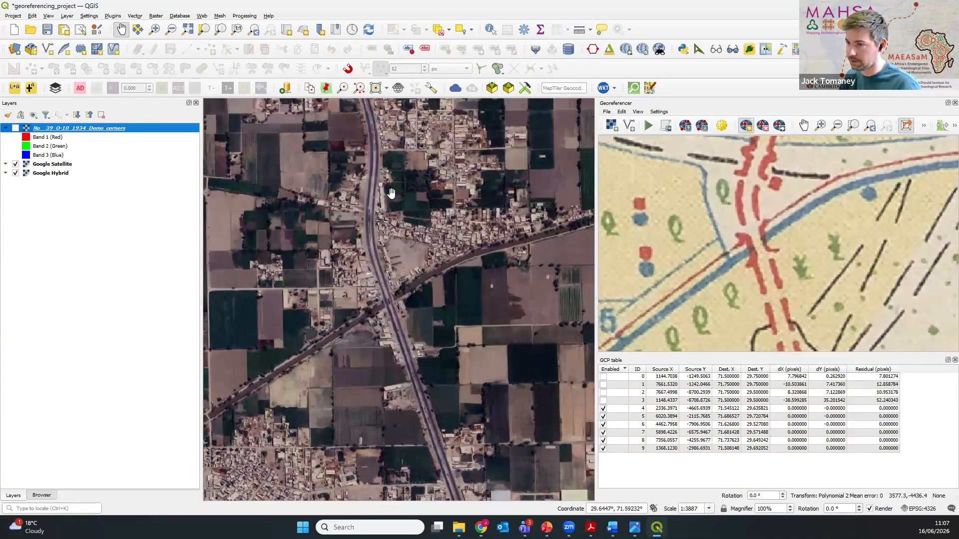
pyautogui.scroll(-3, 773, 246)
pyautogui.scroll(2, 351, 282)
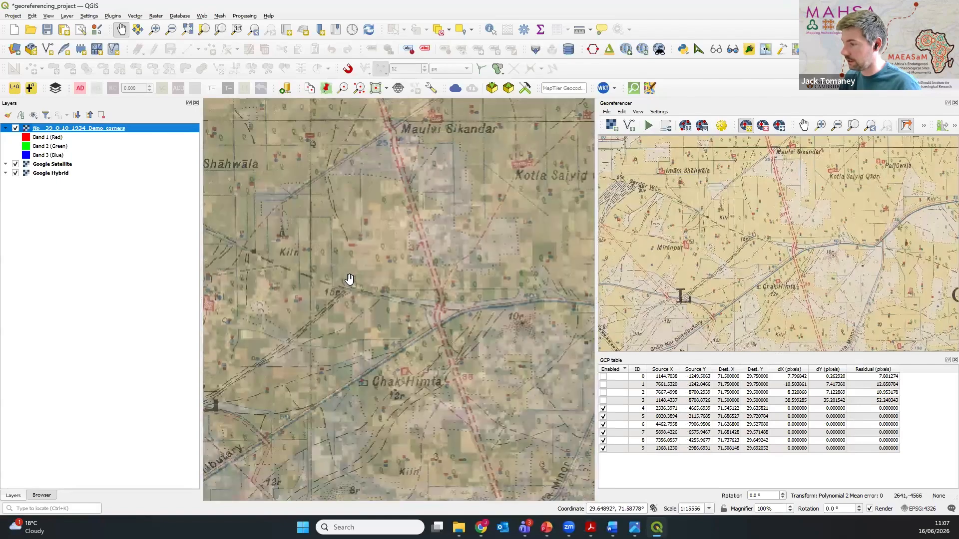
# Step: Examine the railway's canal crossing near Wahi Naich in the linked views, and return to the whole sheet
pyautogui.scroll(-2, 350, 282)
pyautogui.moveTo(242, 257); pyautogui.dragTo(385, 287)
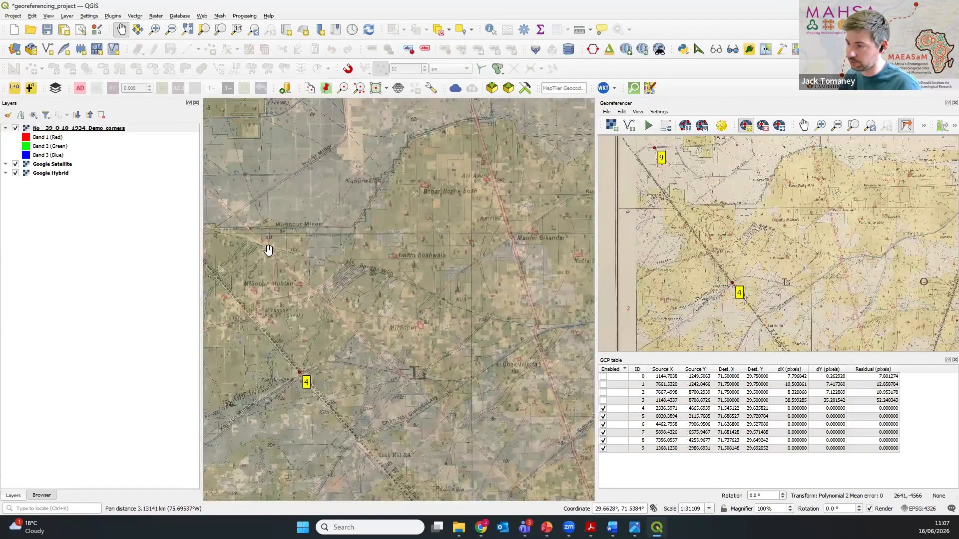
pyautogui.scroll(1, 267, 250)
pyautogui.moveTo(213, 234); pyautogui.dragTo(369, 271)
pyautogui.scroll(1, 281, 264)
pyautogui.moveTo(251, 280); pyautogui.dragTo(371, 259)
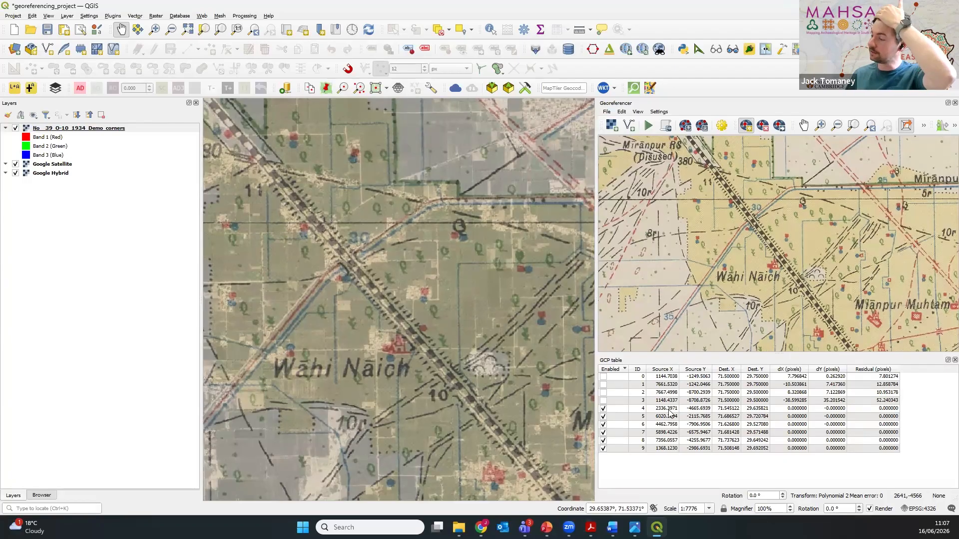
pyautogui.scroll(-4, 352, 297)
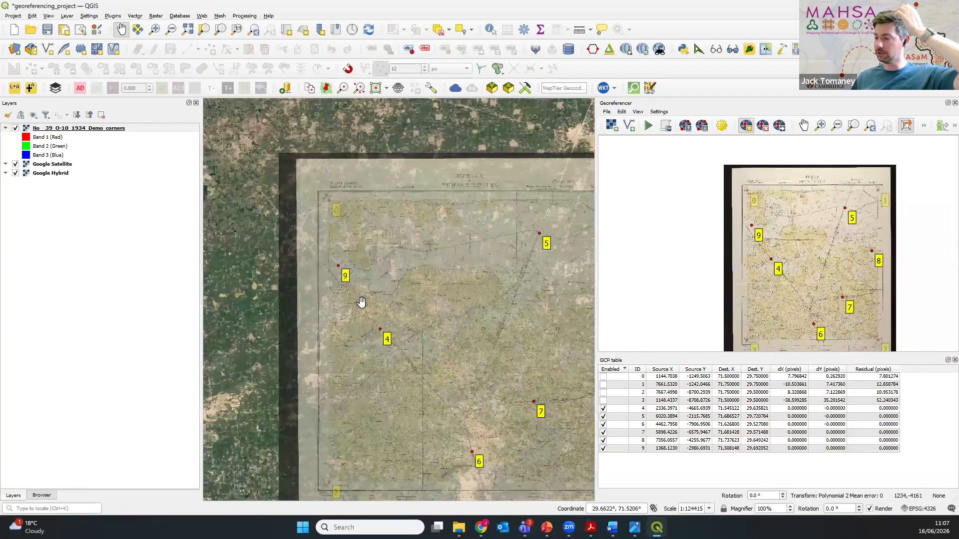
pyautogui.moveTo(413, 287); pyautogui.dragTo(367, 258)
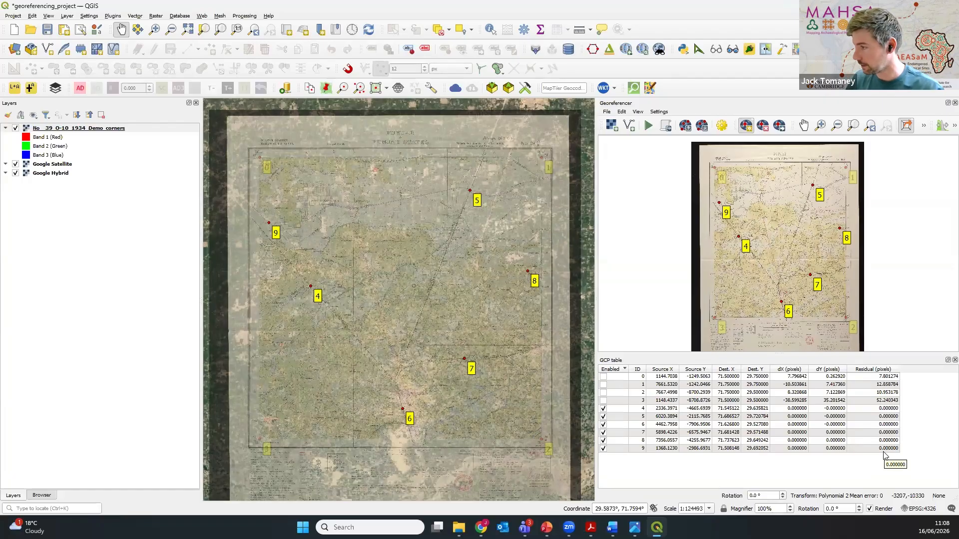
# Step: Add a mismatched control point, marking the road's canal crossing near distance mark 5 on the scan but placing it beside road mark 34 on the map
pyautogui.scroll(2, 763, 210)
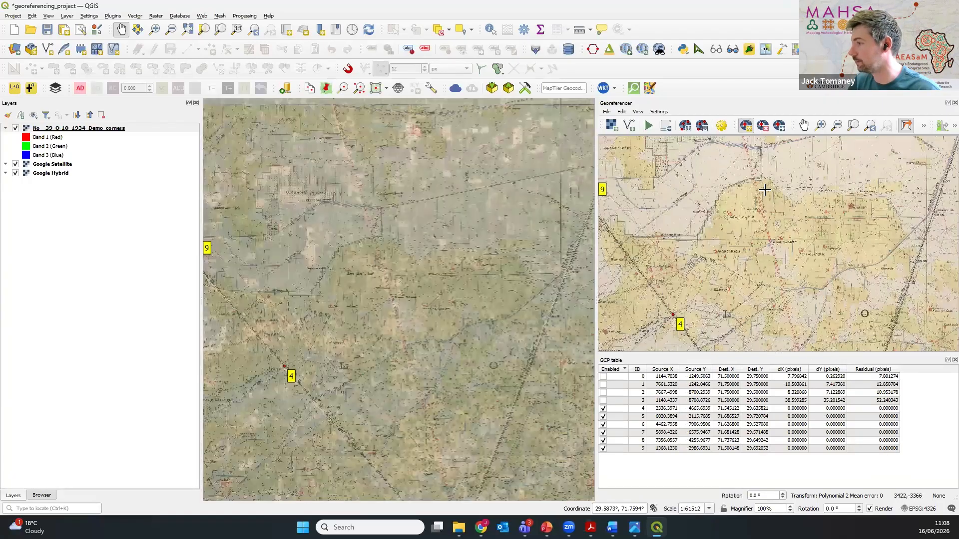
pyautogui.scroll(2, 749, 210)
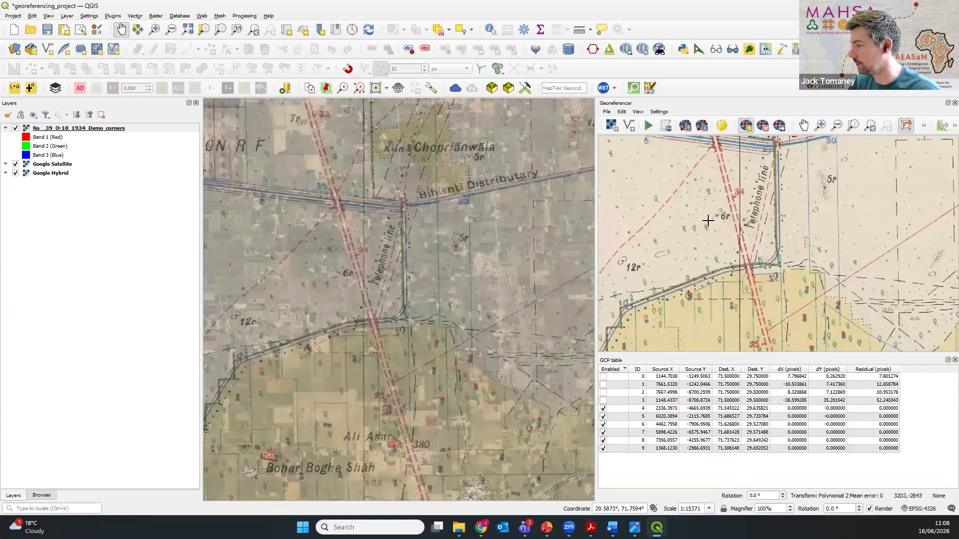
pyautogui.scroll(1, 708, 221)
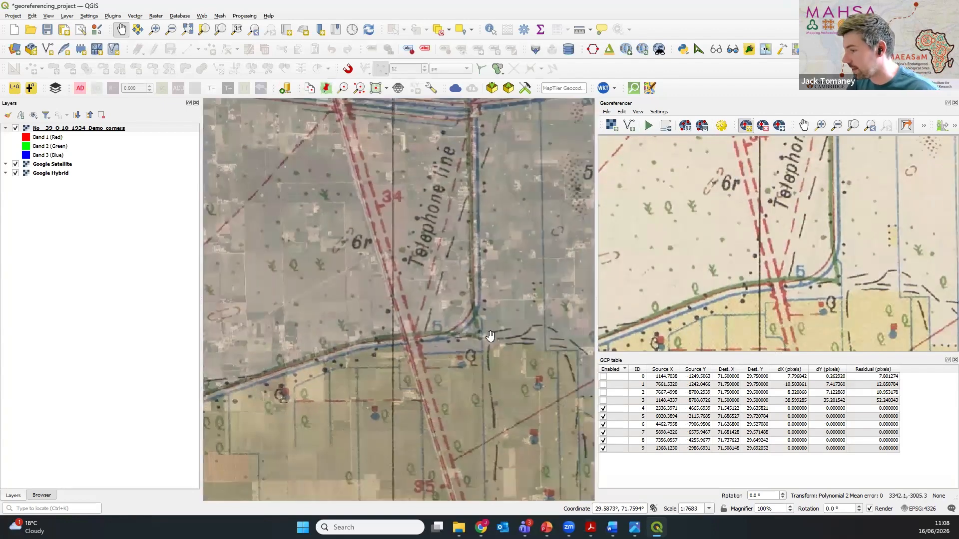
pyautogui.click(775, 288)
pyautogui.click(792, 202)
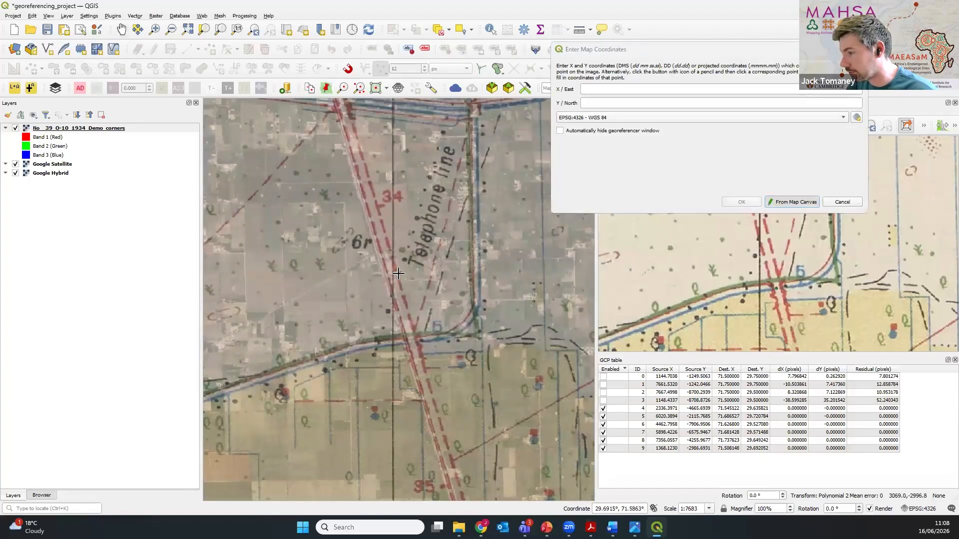
pyautogui.click(380, 248)
pyautogui.click(742, 202)
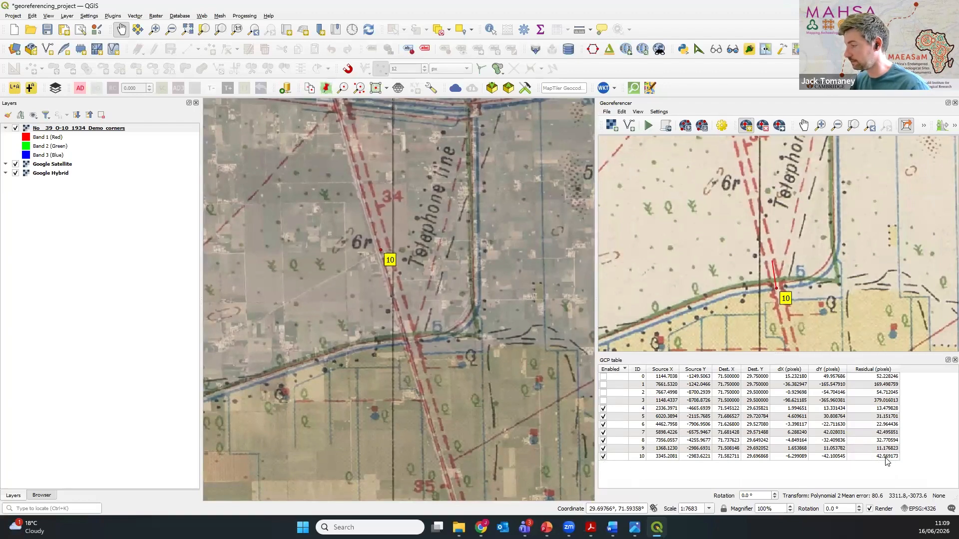
# Step: Disable and re-enable control point 10 to compare the residuals, and remove it from the GCP table
pyautogui.click(604, 457)
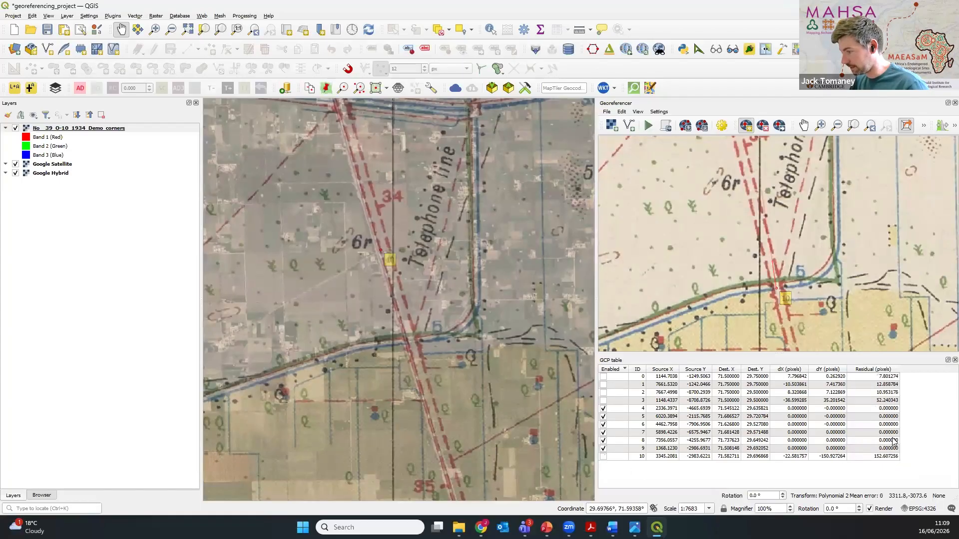
pyautogui.click(604, 457)
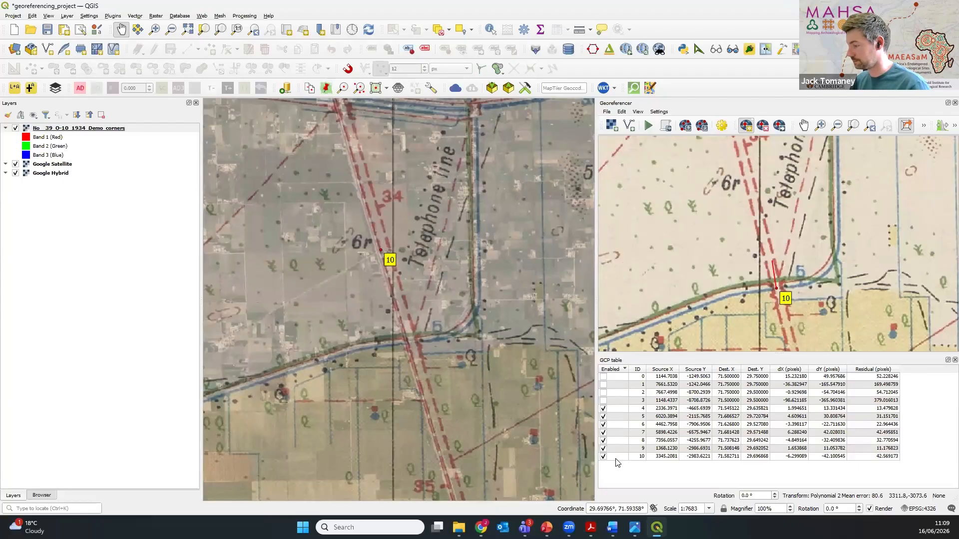
pyautogui.rightClick(619, 459)
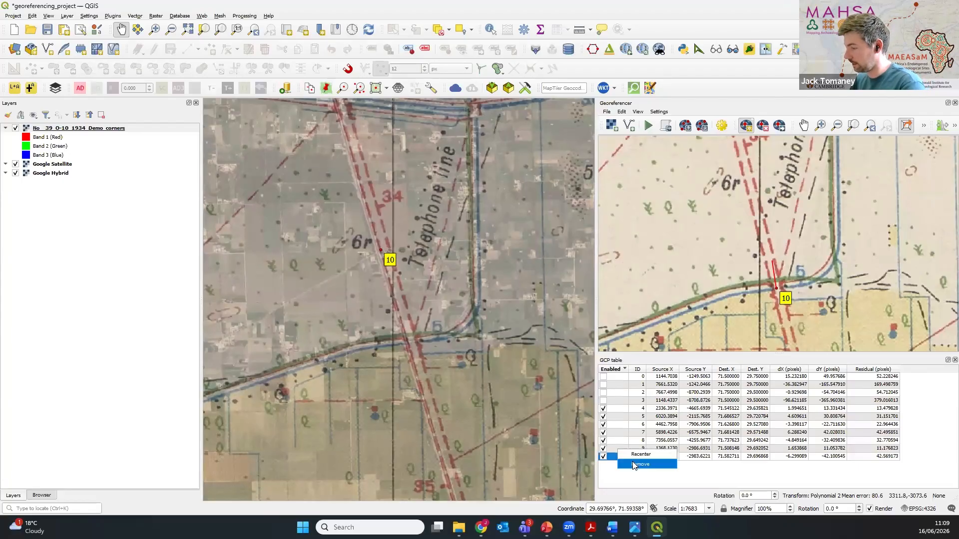
pyautogui.click(634, 465)
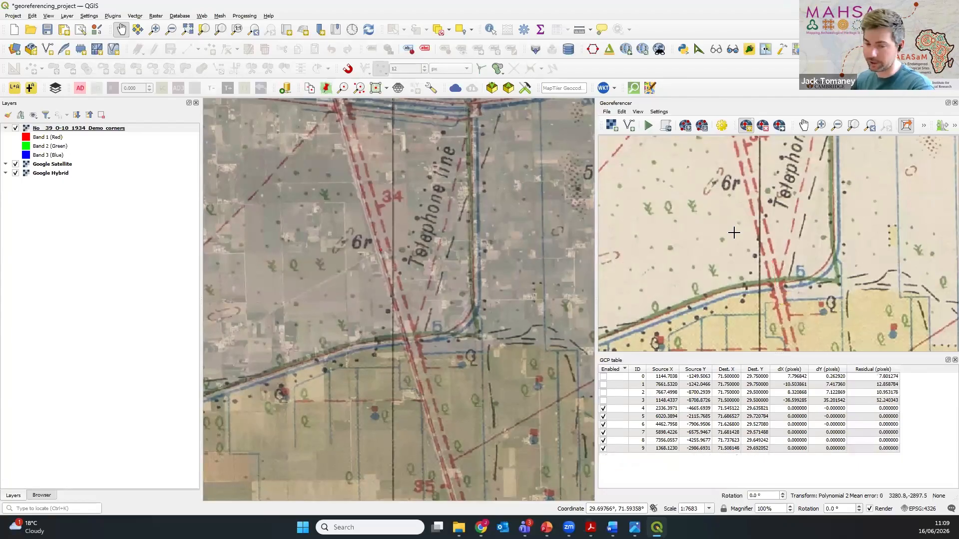
# Step: Save the GCP points in the georeferencing_project folder as No__39_O-10_1934_Demo_feature_based_gcp.tif.points
pyautogui.scroll(-1, 733, 232)
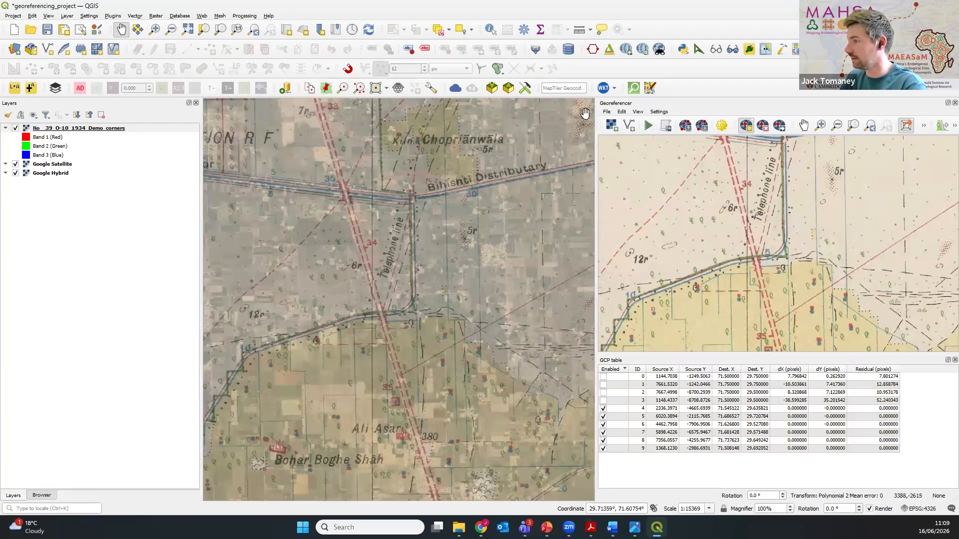
pyautogui.click(607, 112)
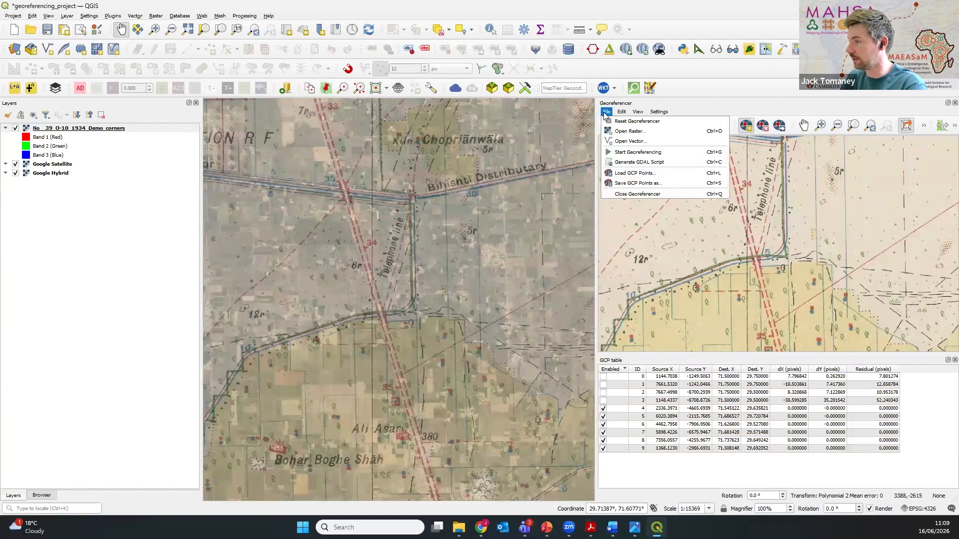
pyautogui.click(634, 184)
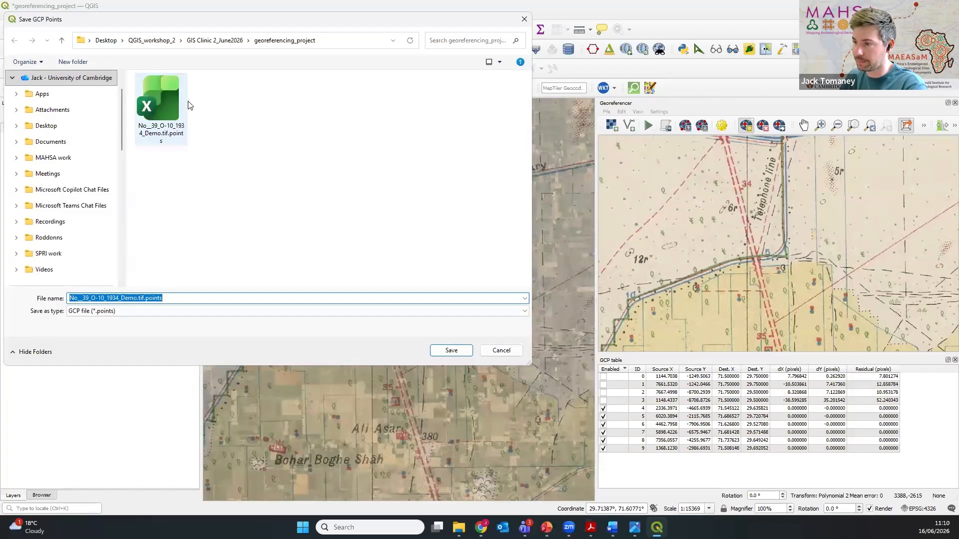
pyautogui.click(137, 298)
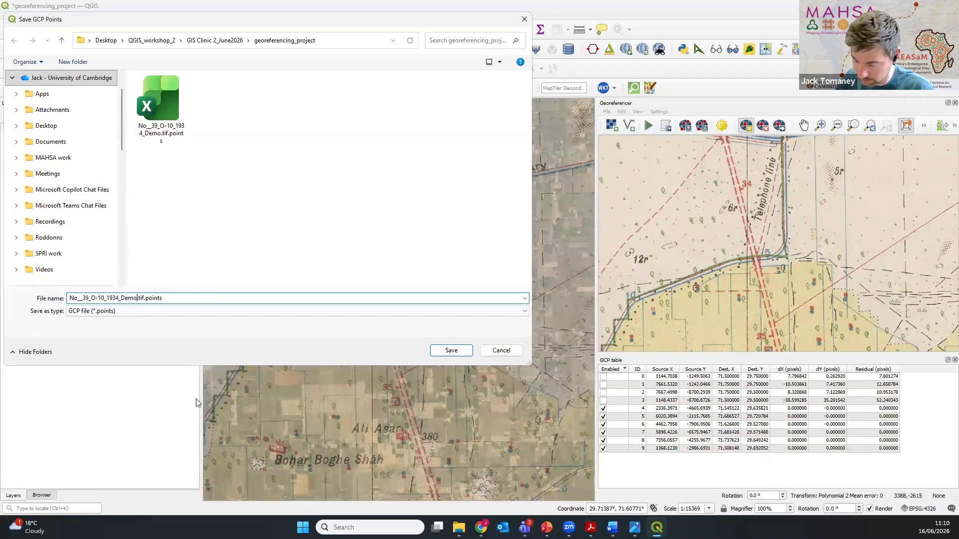
pyautogui.write('_')
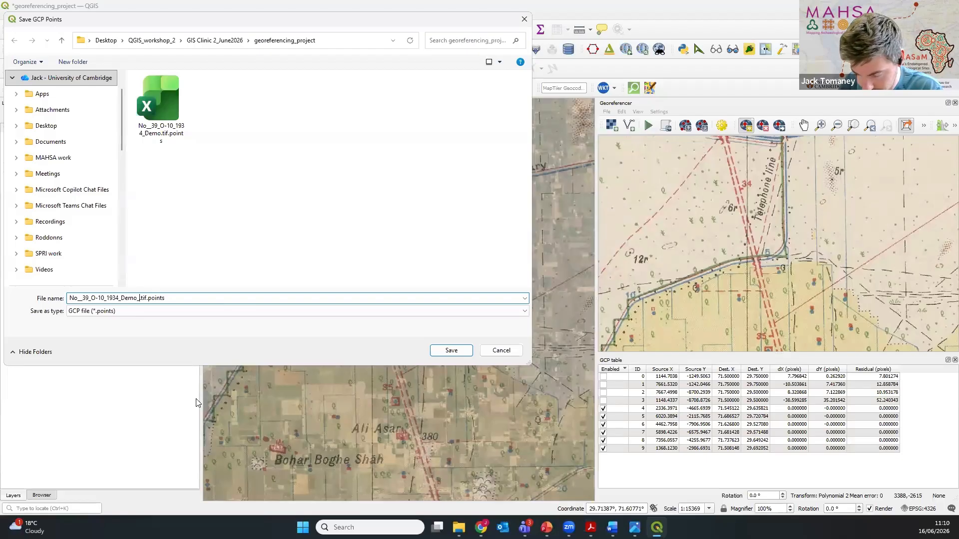
pyautogui.write('feature')
pyautogui.write('_based_')
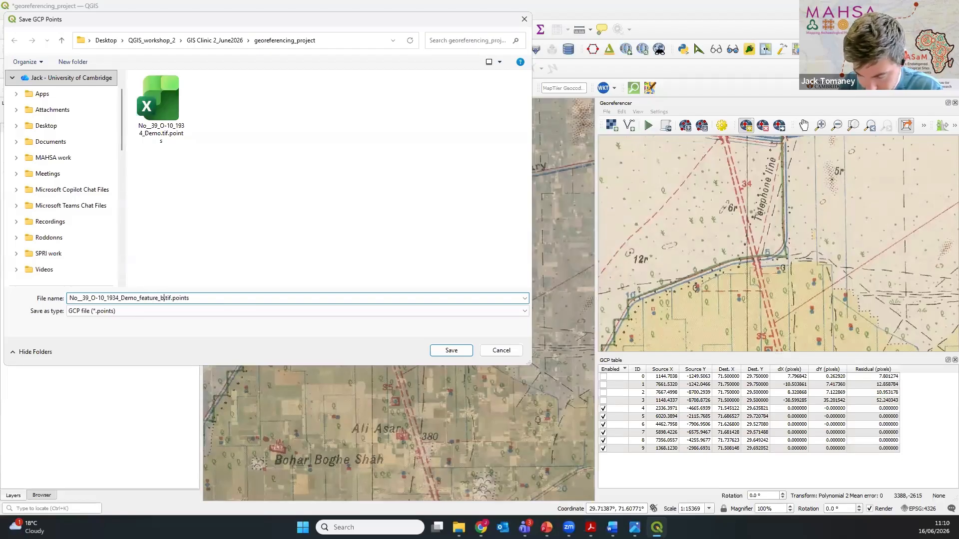
pyautogui.write('gcp')
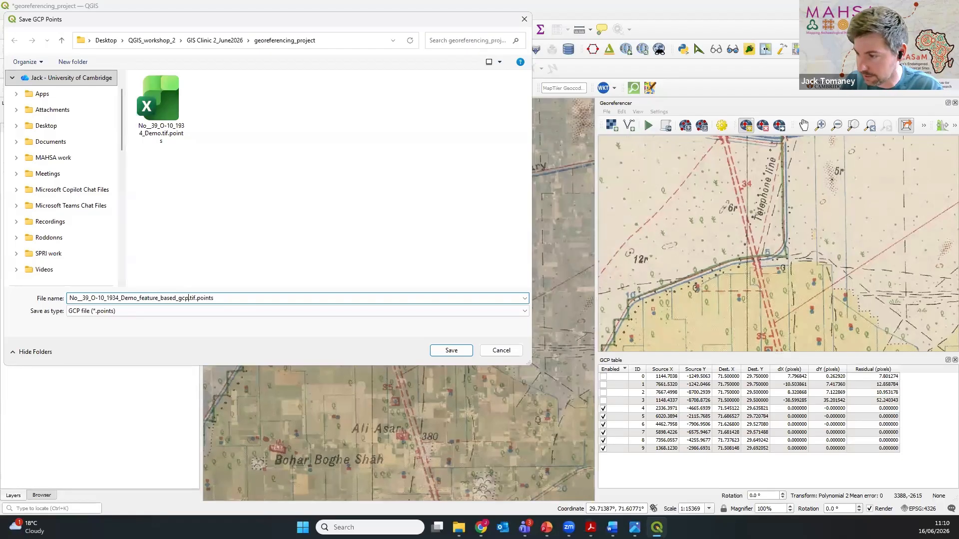
pyautogui.click(469, 351)
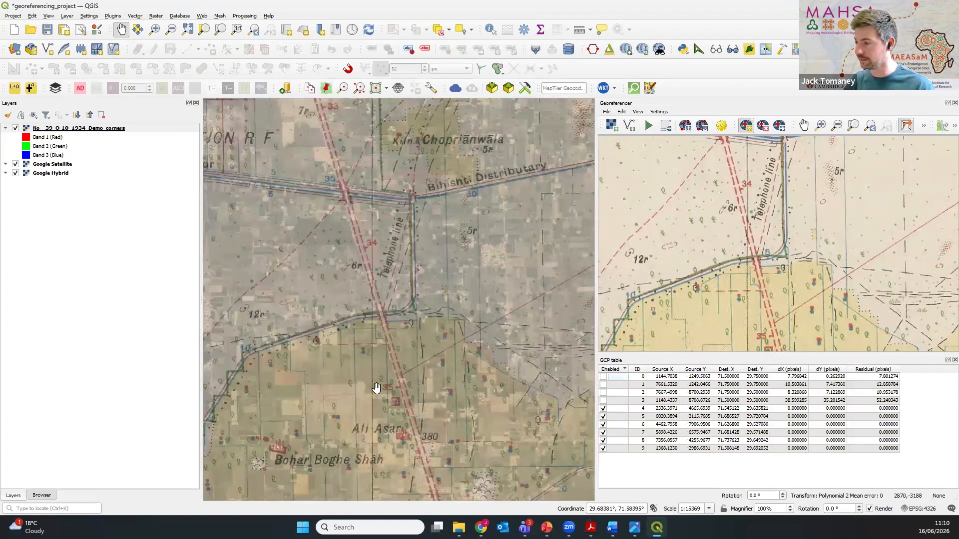
# Step: Check the spread of control points across the whole sheet and run the Polynomial 2 georeferencing with points 4 to 9
pyautogui.scroll(-2, 383, 385)
pyautogui.scroll(-1, 410, 412)
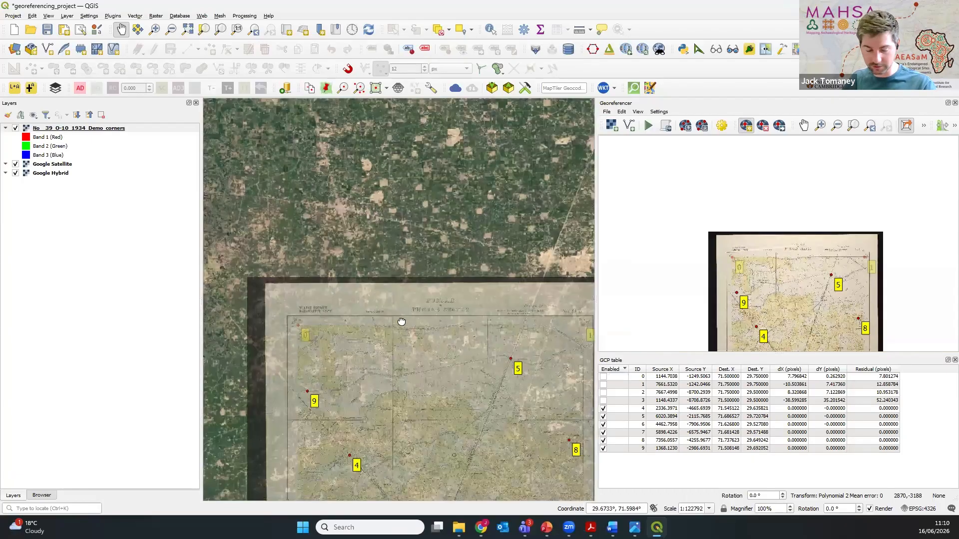
pyautogui.moveTo(409, 412); pyautogui.dragTo(401, 319)
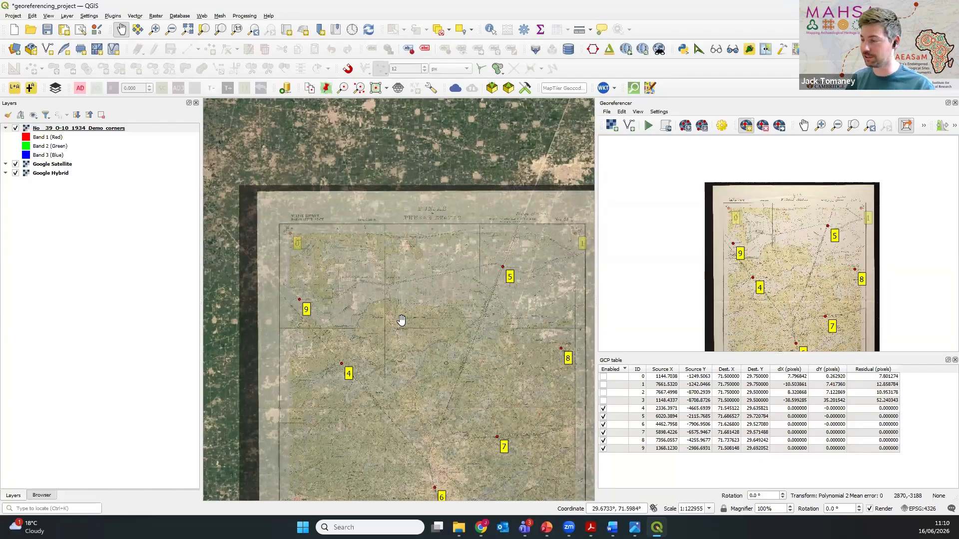
pyautogui.moveTo(426, 385); pyautogui.dragTo(415, 292)
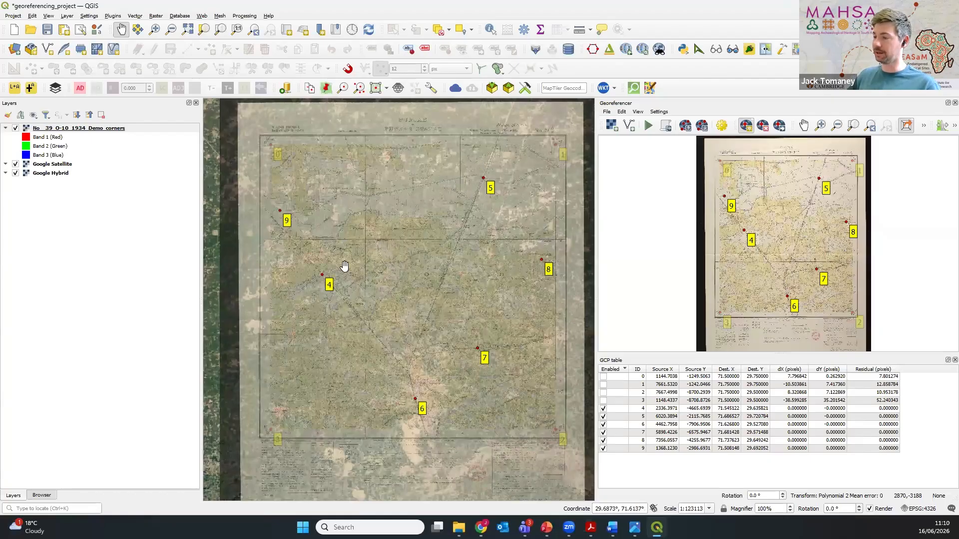
pyautogui.click(649, 127)
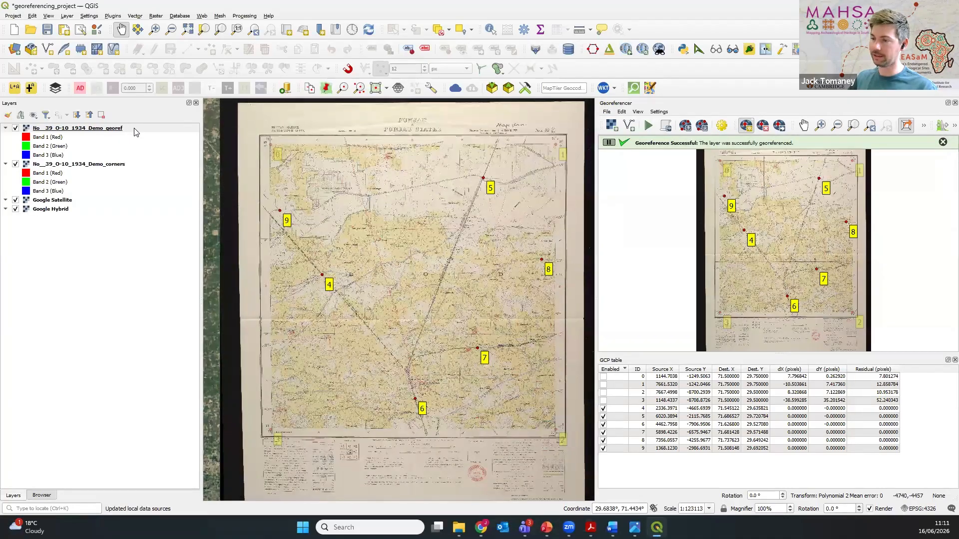
# Step: Turn the new Demo_georef layer off and on to check it, and hide the Demo_corners layer
pyautogui.click(134, 130)
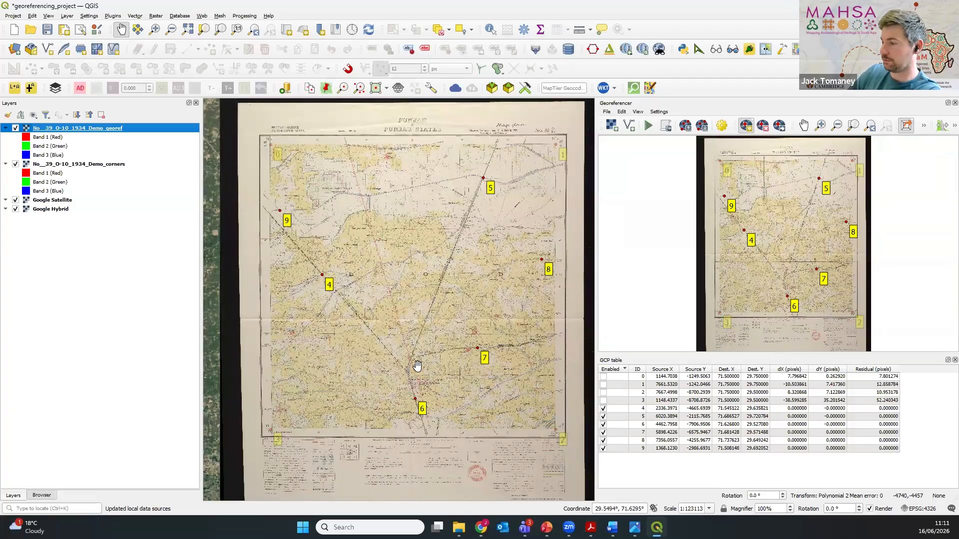
pyautogui.click(16, 129)
pyautogui.click(16, 129)
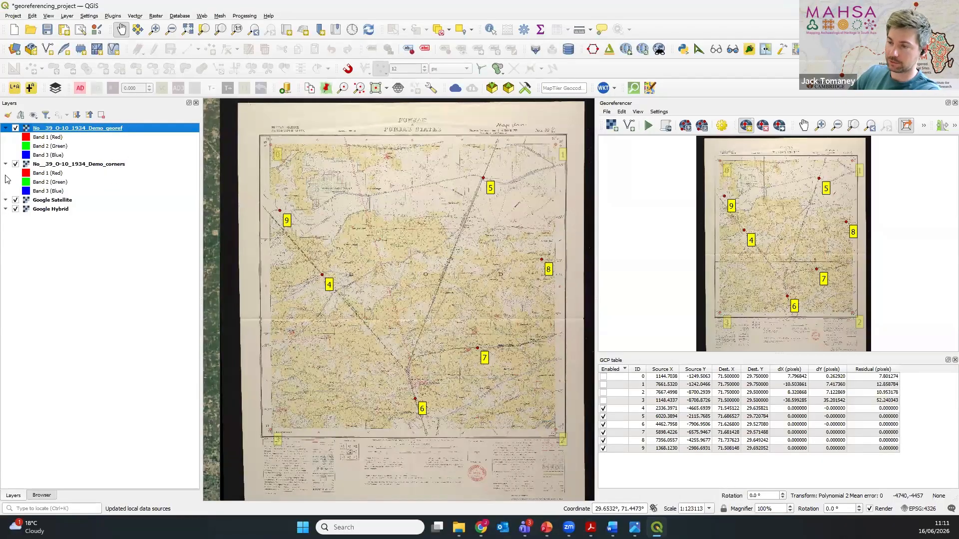
pyautogui.click(16, 164)
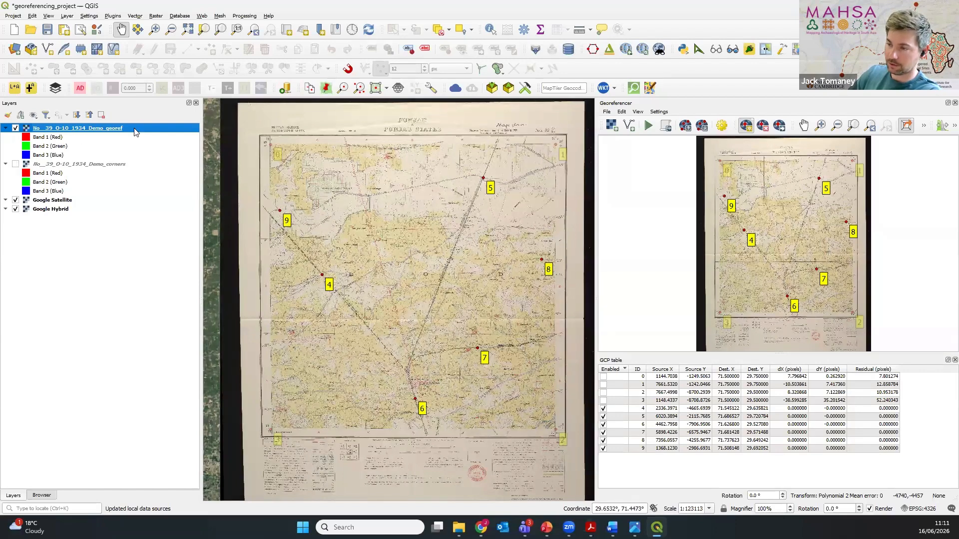
# Step: Set the global opacity of the Demo_georef layer to 60%
pyautogui.rightClick(135, 132)
pyautogui.click(164, 311)
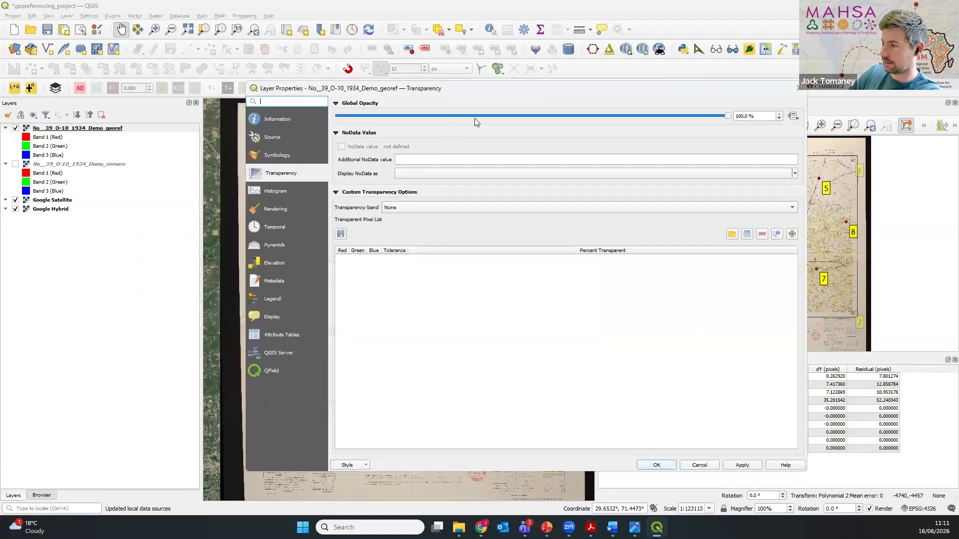
pyautogui.click(483, 119)
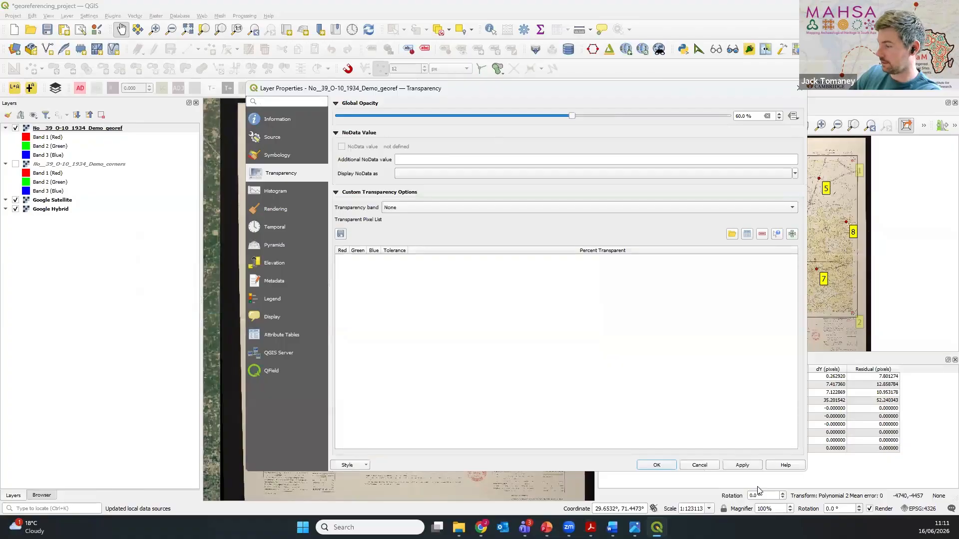
pyautogui.click(730, 466)
pyautogui.click(656, 465)
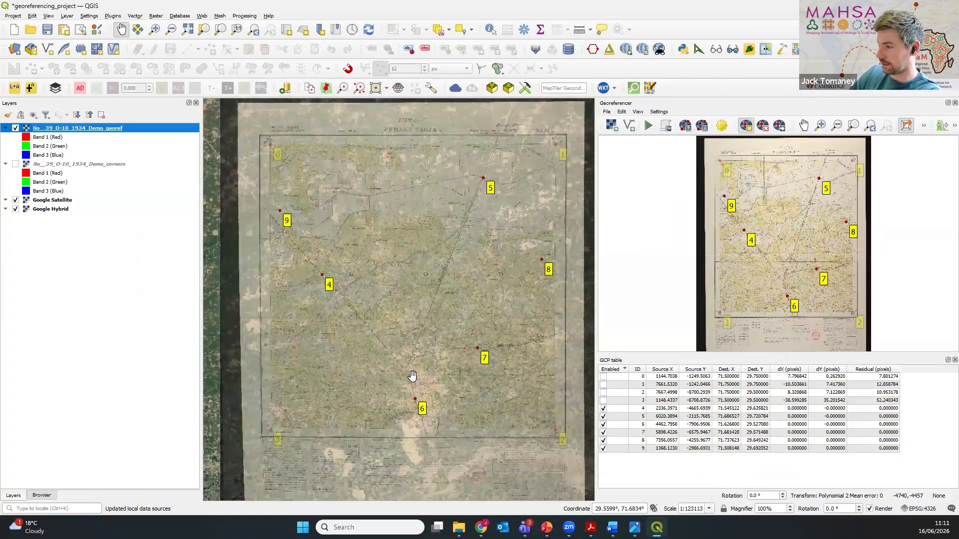
# Step: Examine the railway and canal crossing at control point 4, toggling the Demo_georef layer to compare it with the satellite imagery
pyautogui.scroll(2, 361, 322)
pyautogui.moveTo(335, 305); pyautogui.dragTo(400, 378)
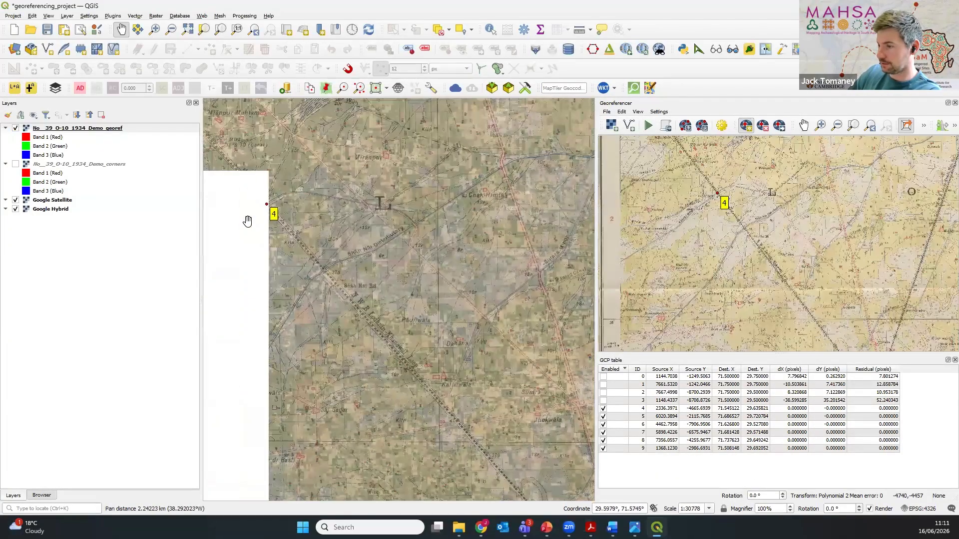
pyautogui.scroll(2, 290, 240)
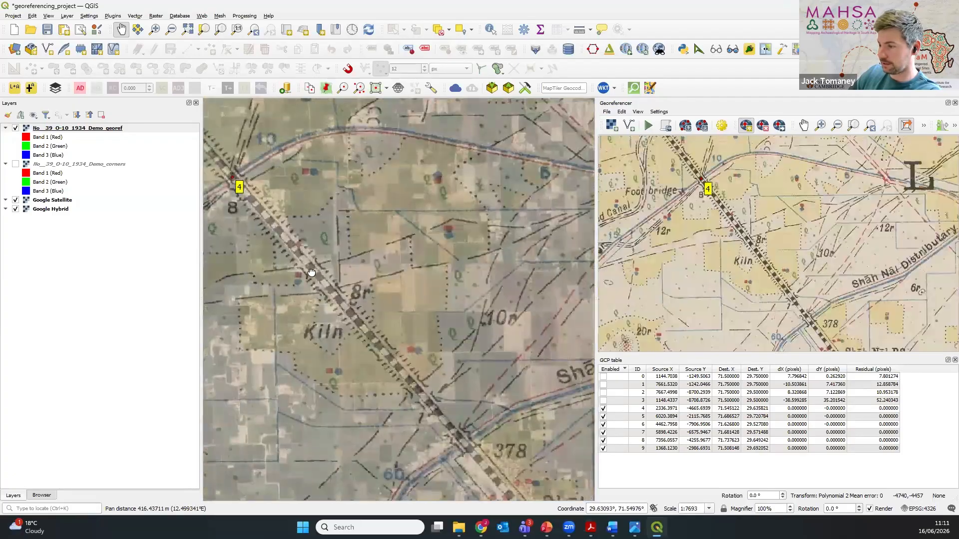
pyautogui.moveTo(311, 272); pyautogui.dragTo(364, 309)
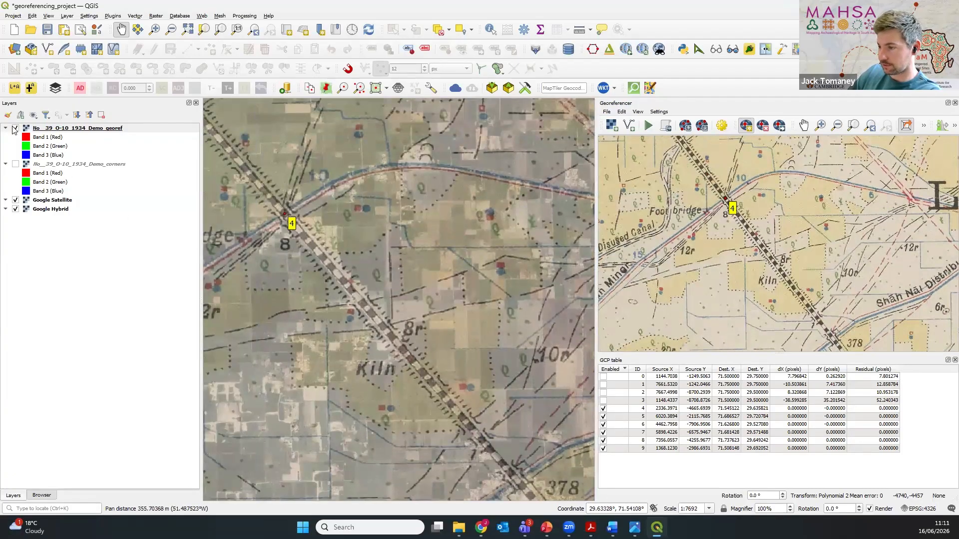
pyautogui.click(15, 128)
pyautogui.click(15, 128)
# Step: Examine the railway between control point 4 and Kiln at close range, toggling the Demo_georef layer against the satellite imagery
pyautogui.scroll(2, 378, 346)
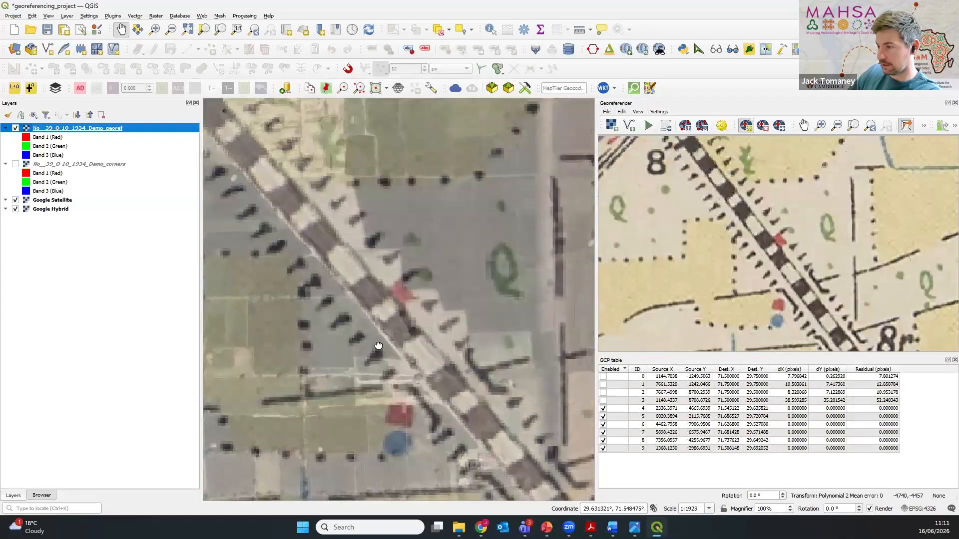
pyautogui.moveTo(378, 345); pyautogui.dragTo(375, 329)
pyautogui.scroll(1, 396, 307)
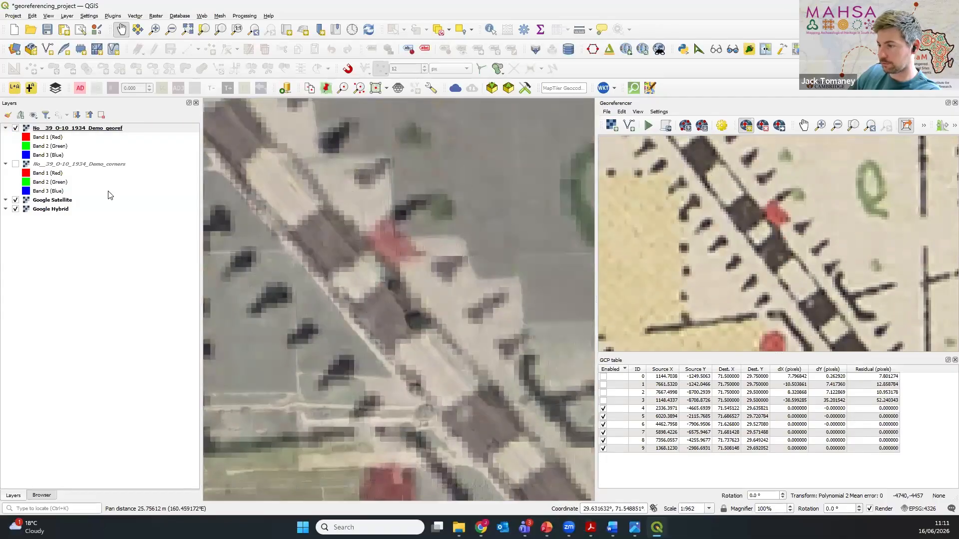
pyautogui.click(15, 128)
pyautogui.click(15, 129)
pyautogui.scroll(1, 265, 164)
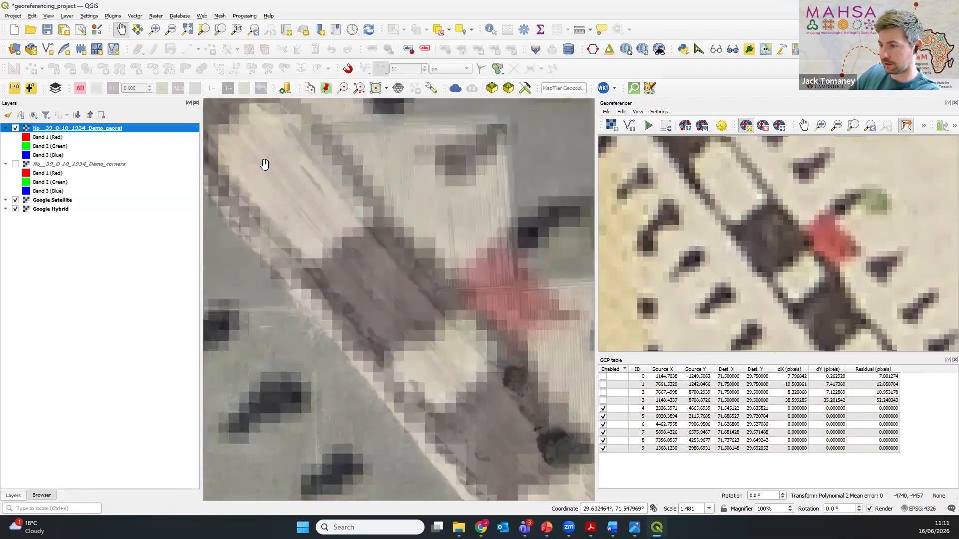
pyautogui.scroll(-2, 422, 346)
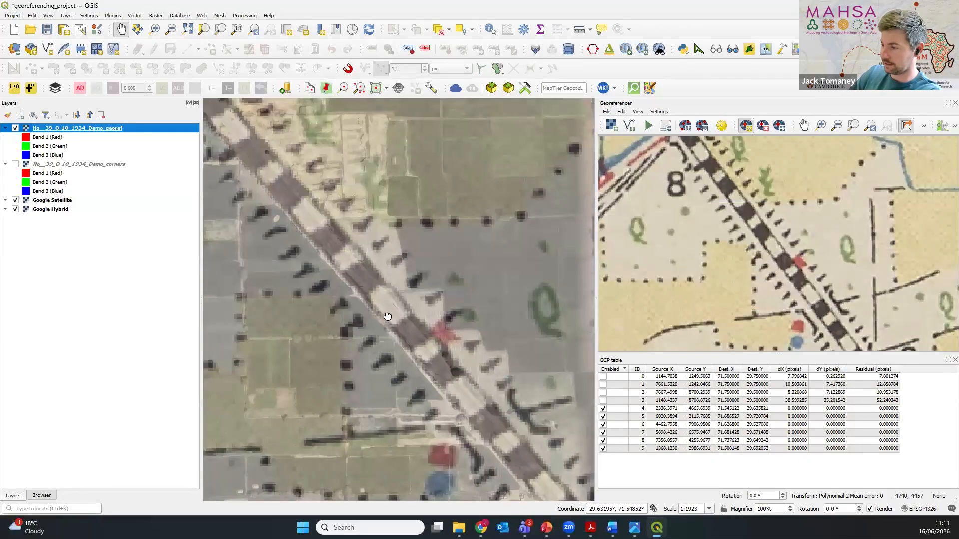
pyautogui.scroll(-1, 387, 317)
pyautogui.moveTo(407, 364); pyautogui.dragTo(360, 307)
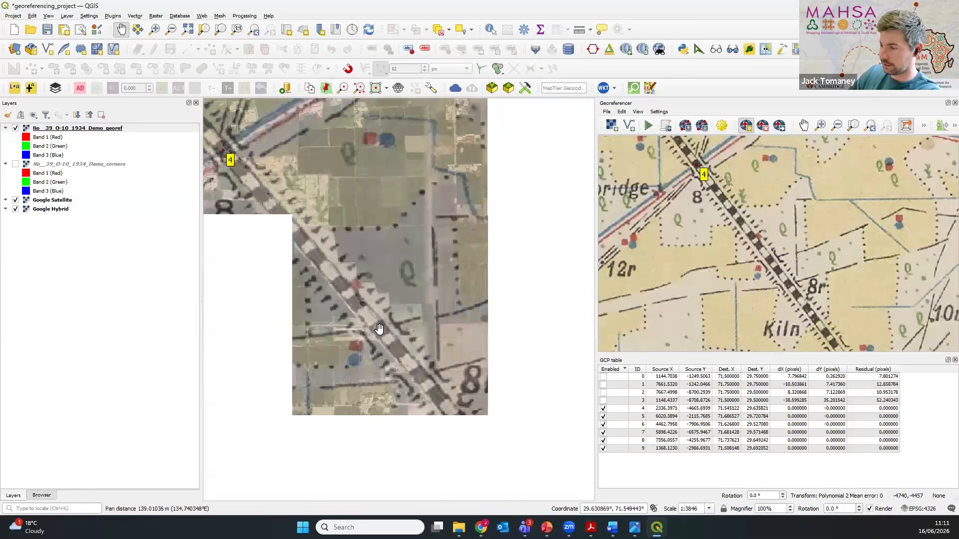
# Step: Toggle the Demo_corners layer to compare both georeferenced versions along the railway near Kiln, and return to the whole sheet
pyautogui.click(16, 165)
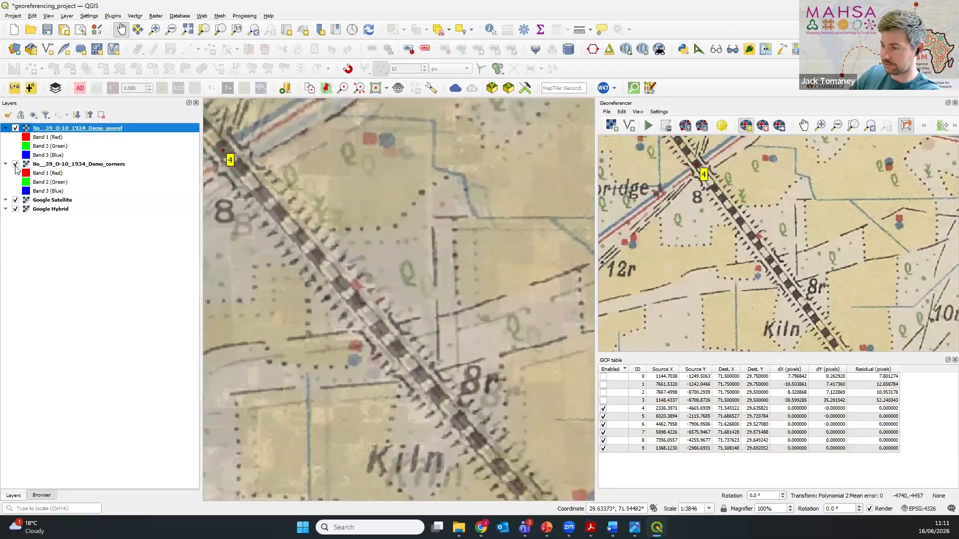
pyautogui.click(16, 164)
pyautogui.click(16, 165)
pyautogui.click(15, 165)
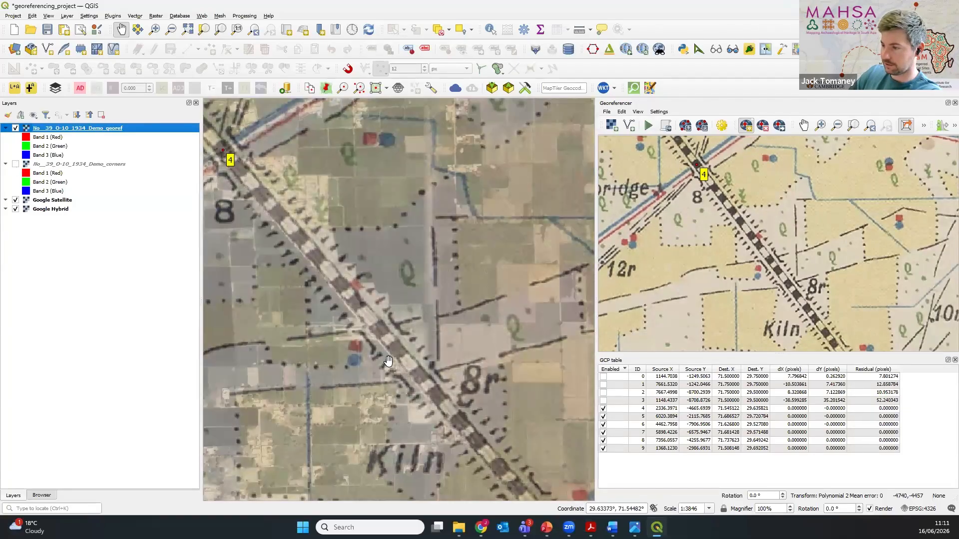
pyautogui.scroll(-2, 392, 363)
pyautogui.scroll(-3, 391, 363)
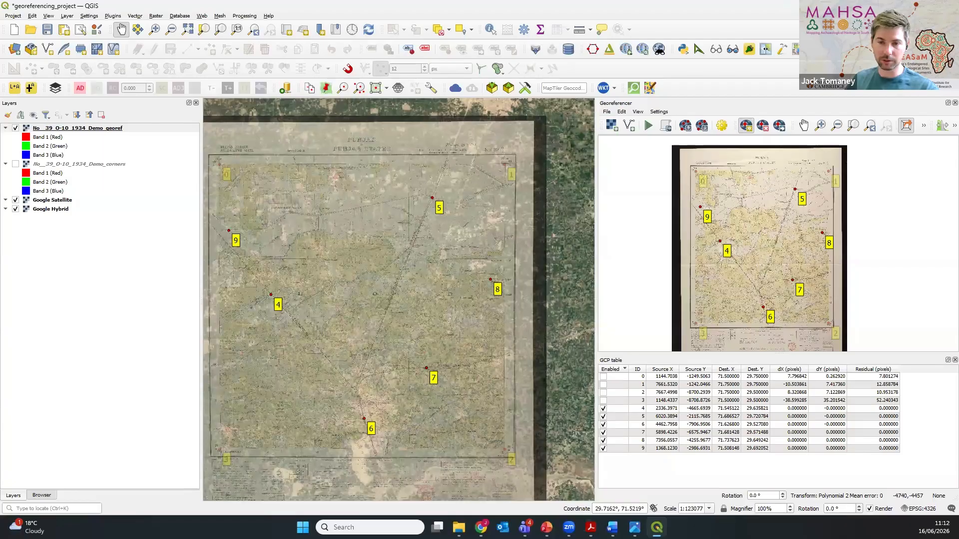
# Step: Show the Demo_corners layer beneath the feature-based sheet, with the full map extent in view, and select the Demo_georef layer
pyautogui.hotkey('alt', 'Tab')
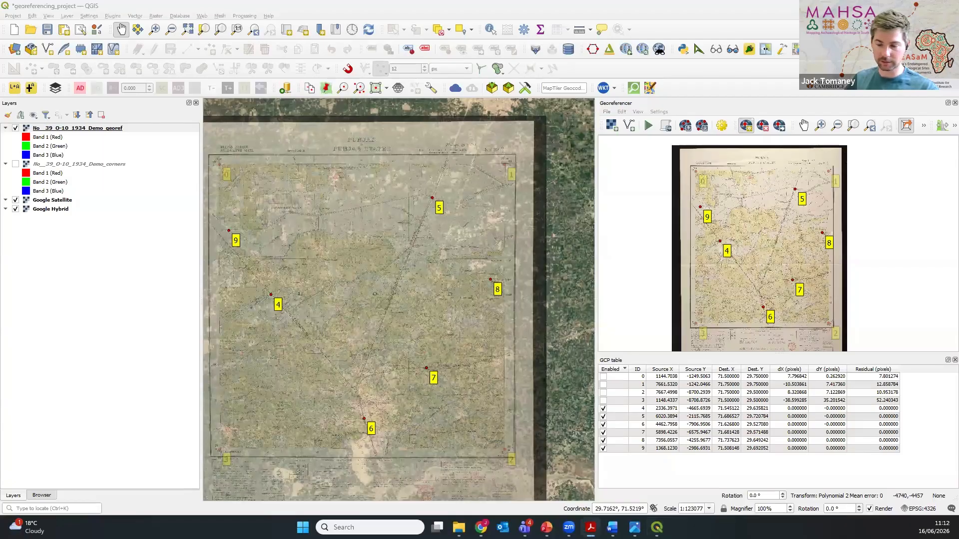
pyautogui.scroll(-1, 409, 352)
pyautogui.moveTo(409, 350); pyautogui.dragTo(435, 255)
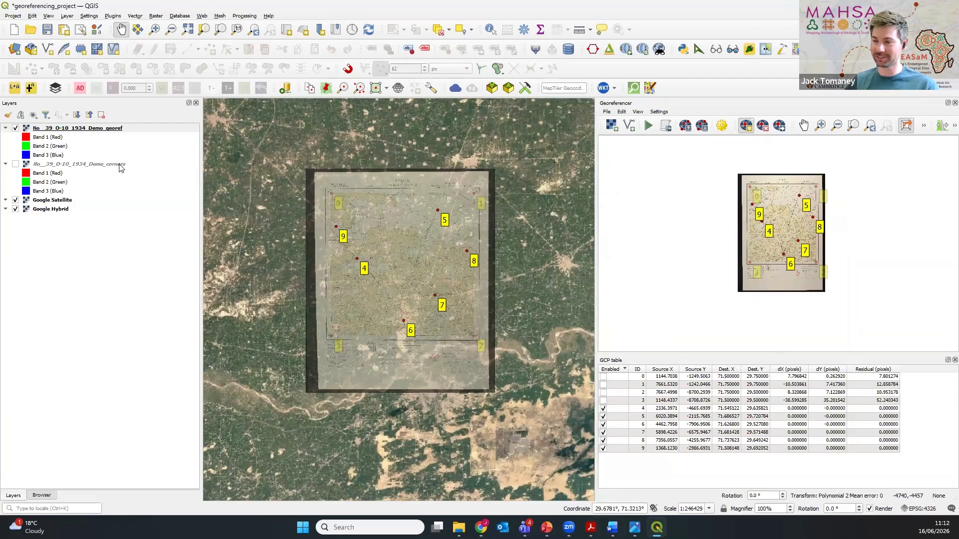
pyautogui.click(25, 169)
pyautogui.click(16, 165)
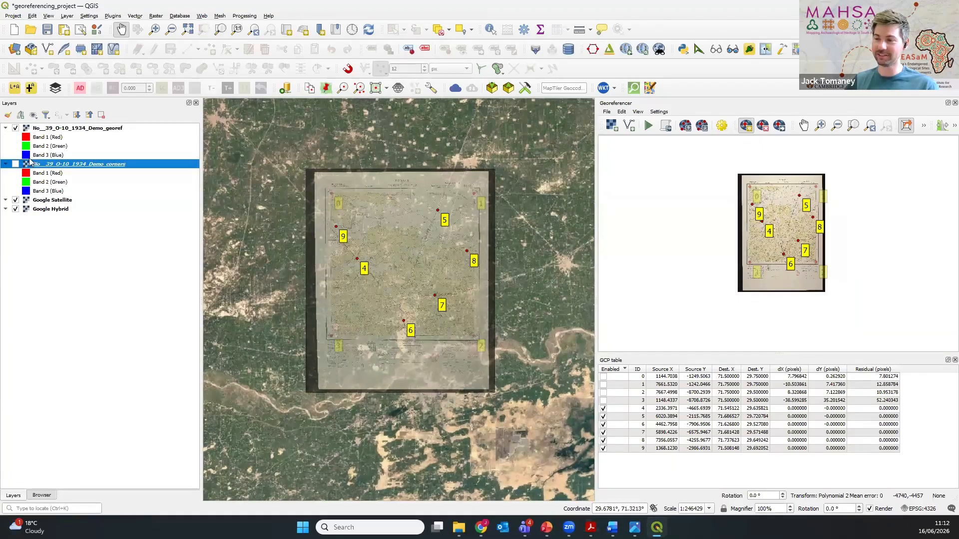
pyautogui.click(111, 129)
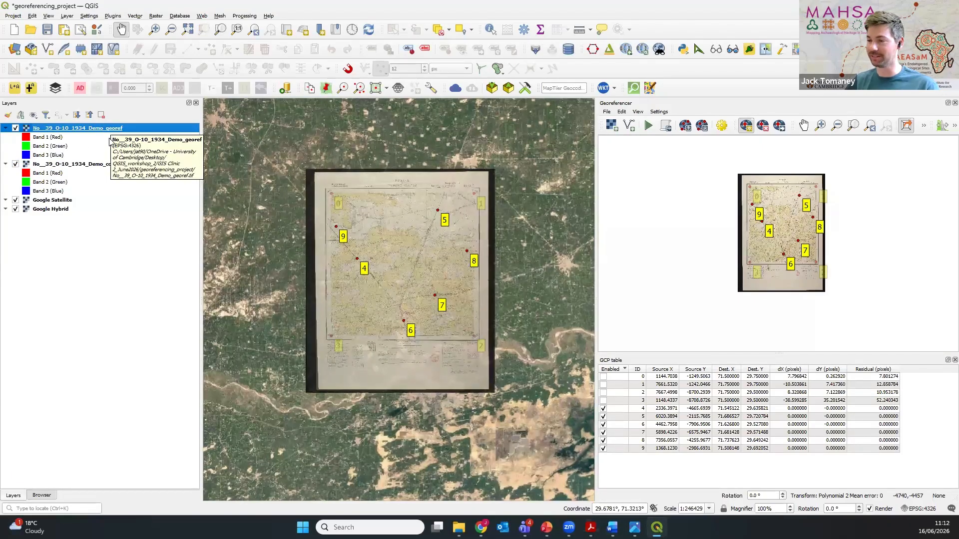